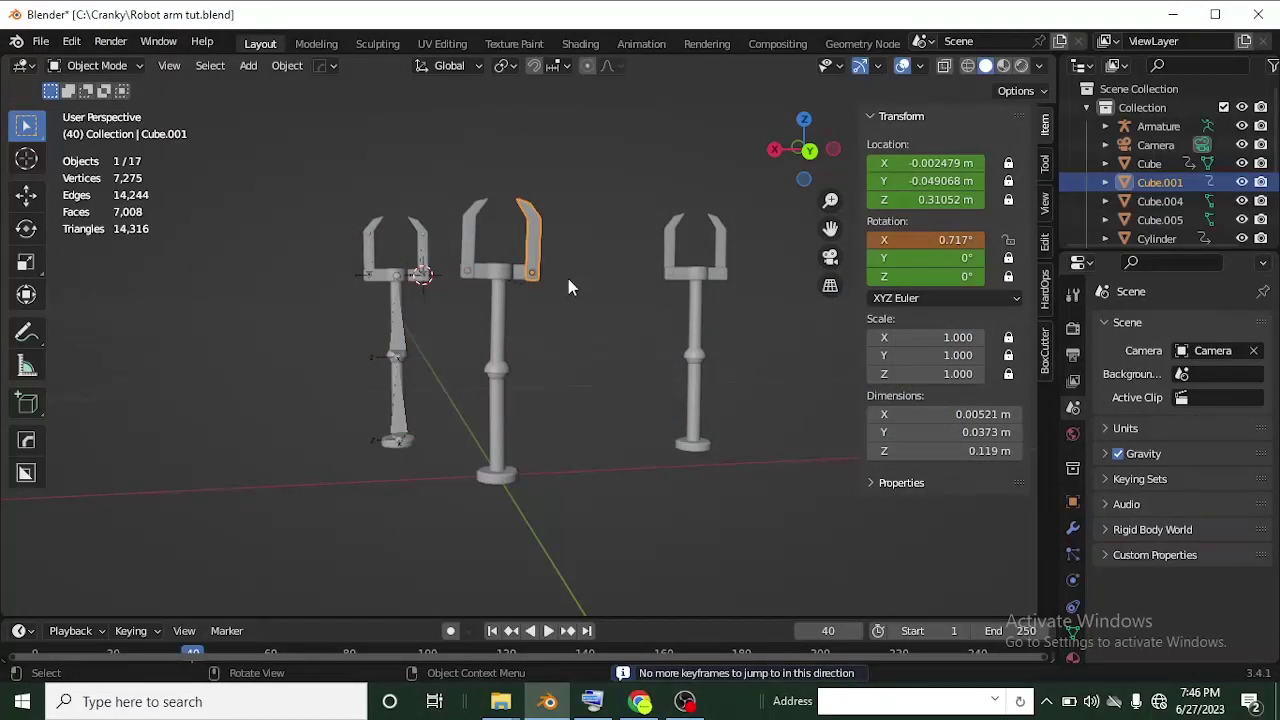
Look over the Blender Character Megacourse page on Udemy in Chrome and switch back to Blender
middle_drag(472, 274, 520, 282)
middle_drag(665, 292, 600, 500)
click(640, 701)
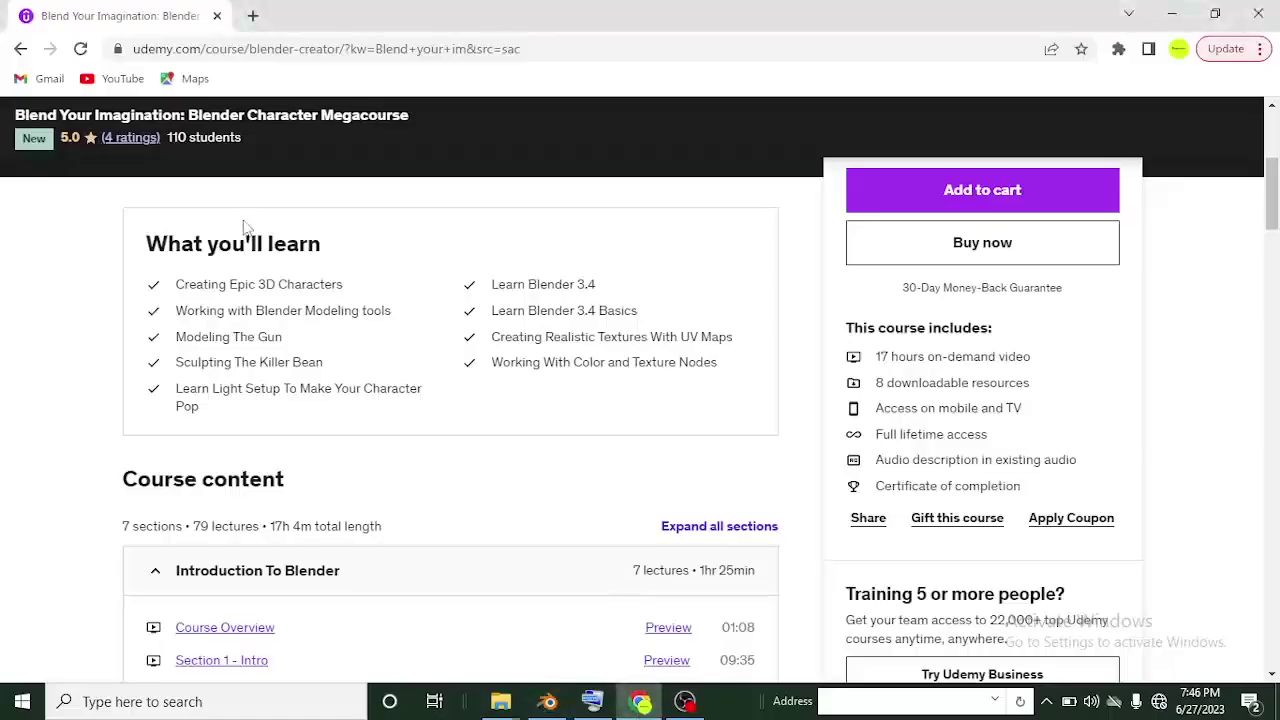
scroll(423, 318, up, 4)
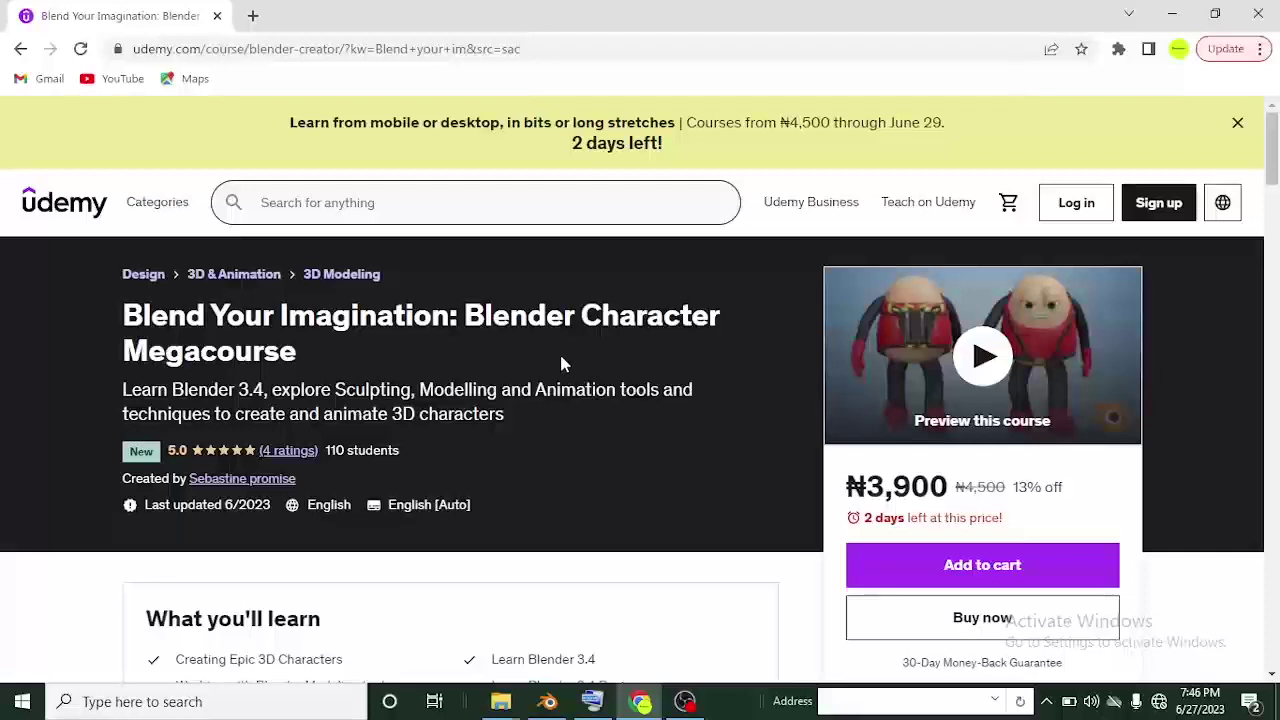
scroll(560, 362, down, 4)
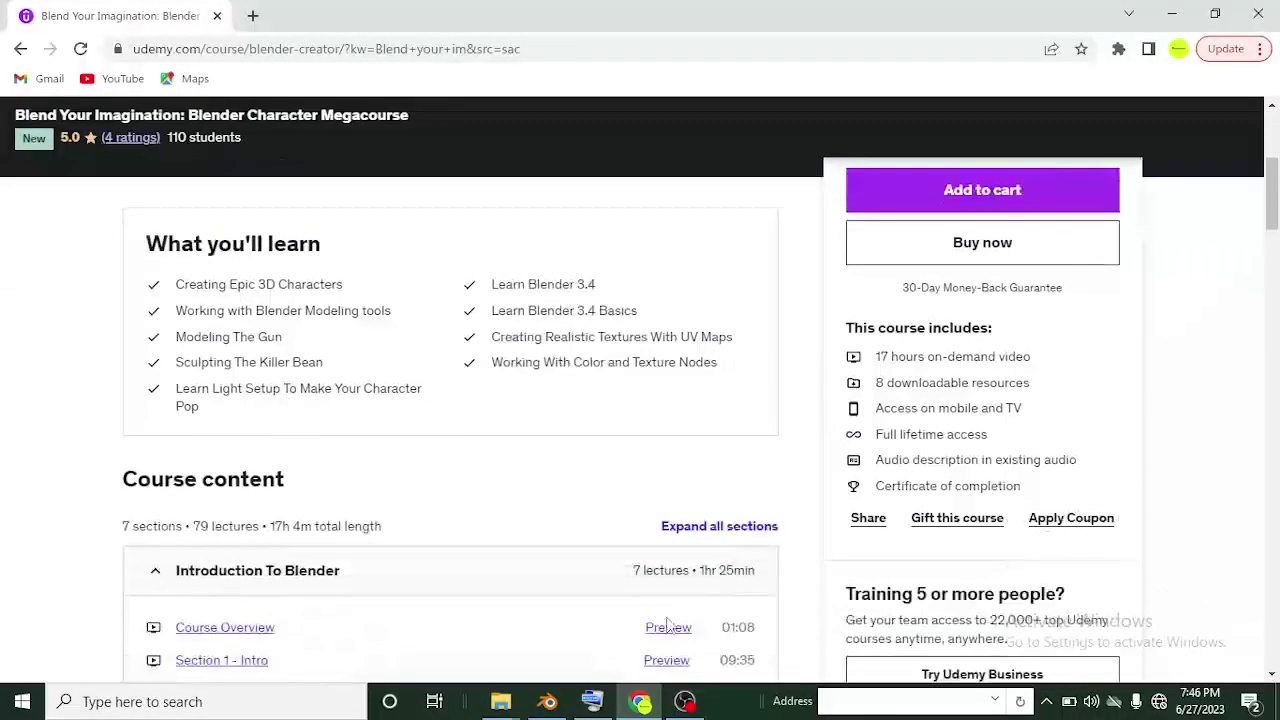
click(547, 701)
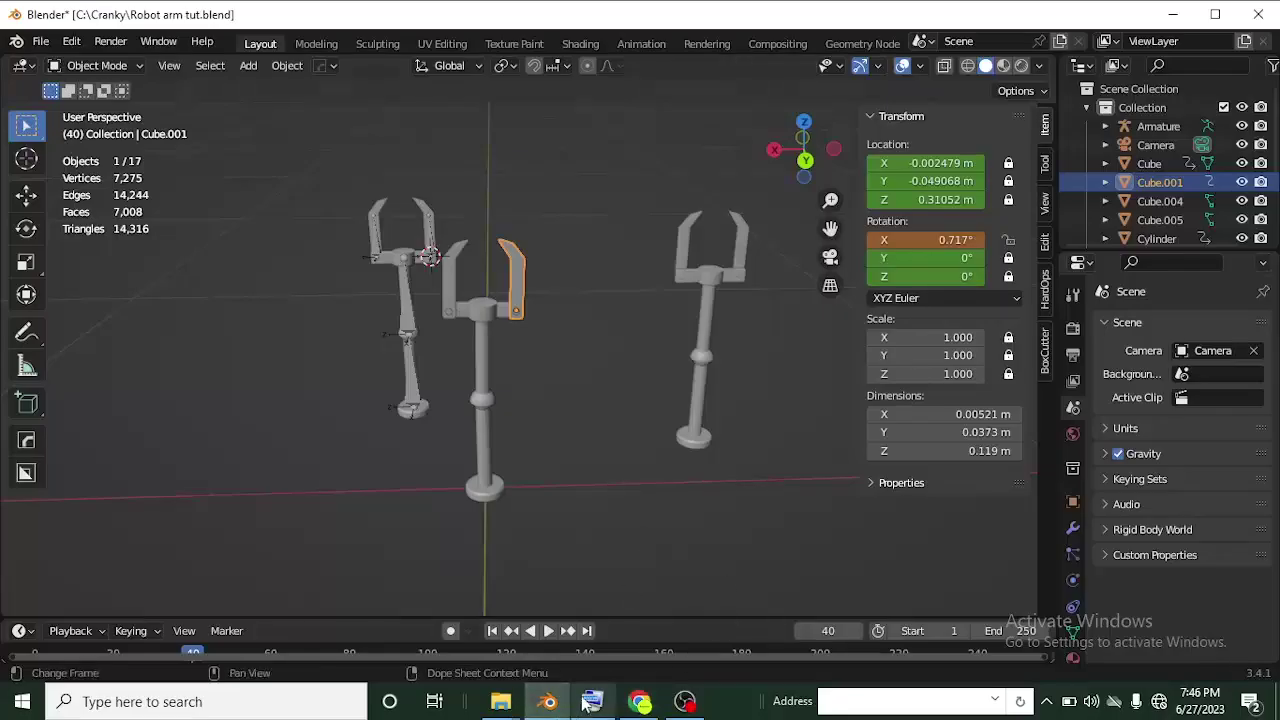
click(640, 701)
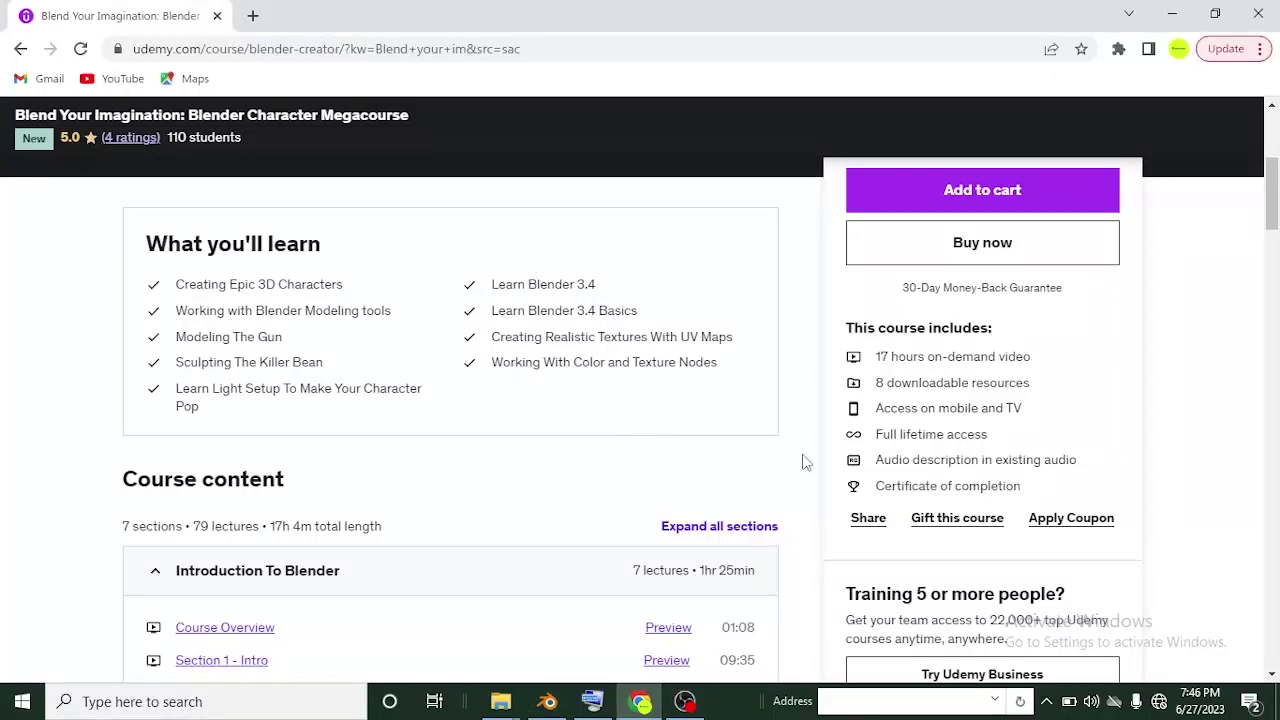
click(547, 701)
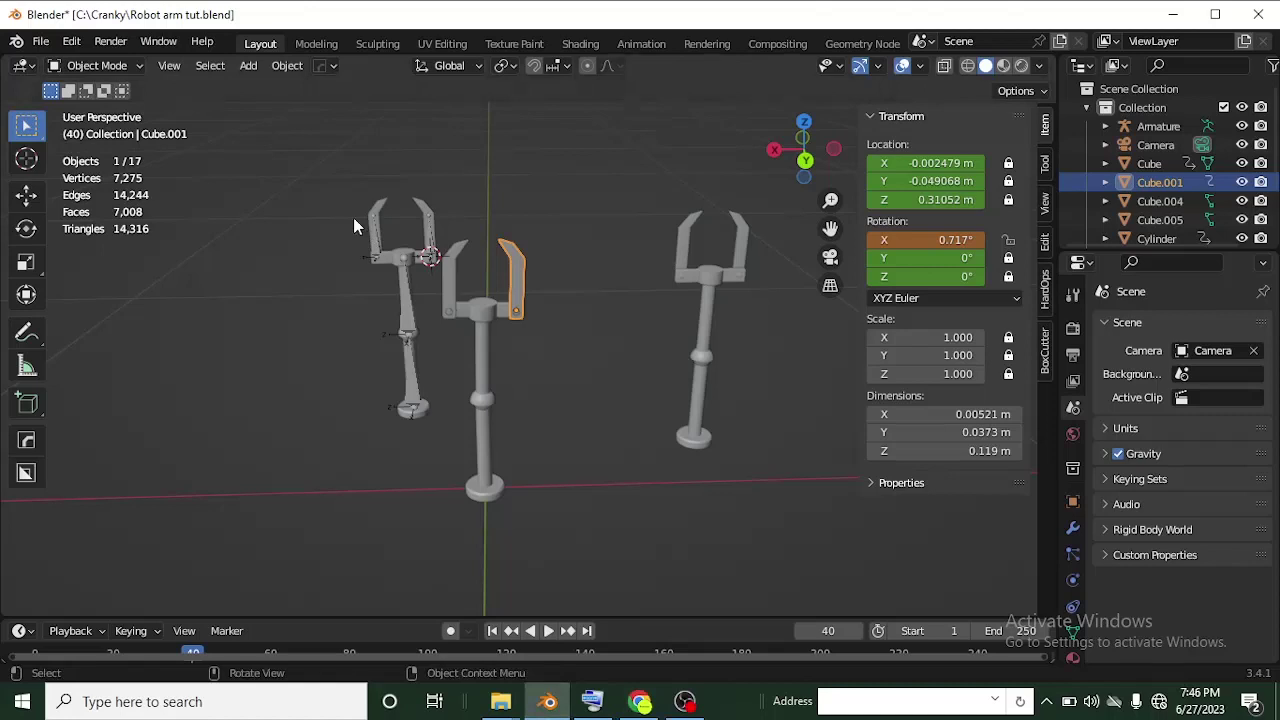
Examine the three robot arms in the scene, comparing the one with the armature to the two without bones
scroll(422, 256, up, 1)
scroll(440, 342, up, 1)
shift+middle_drag(454, 346, 461, 346)
middle_drag(487, 278, 419, 261)
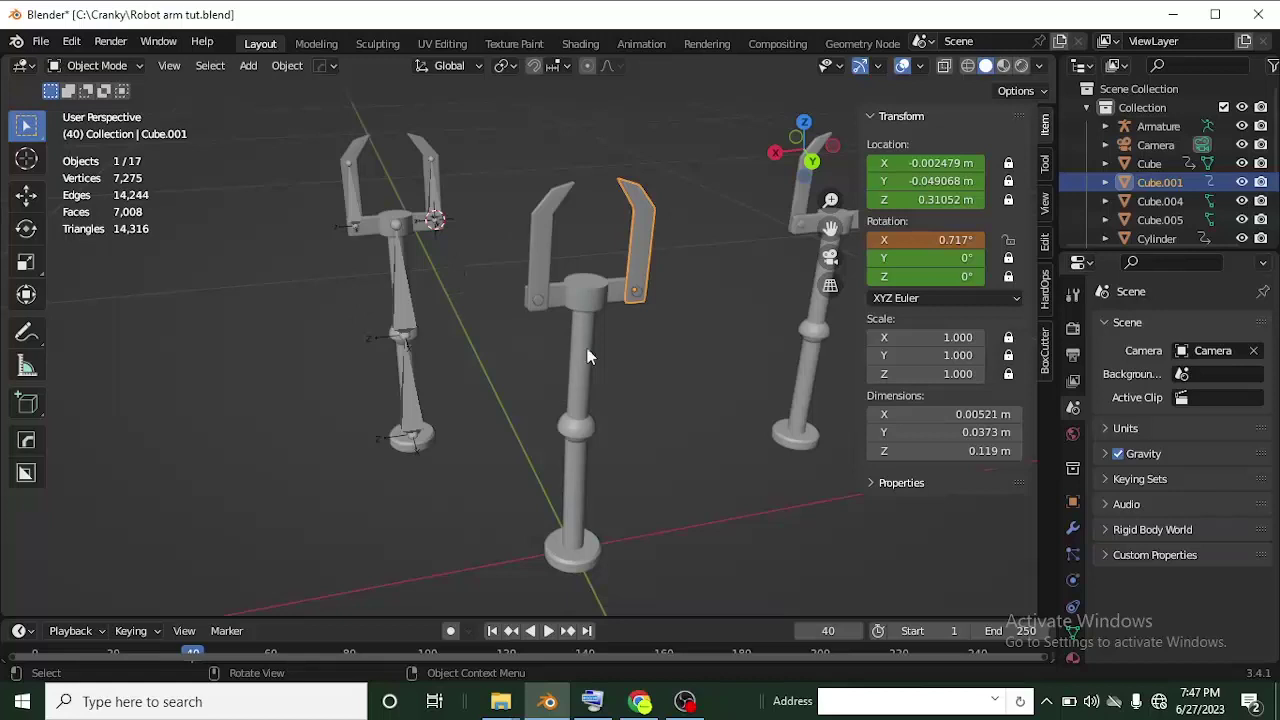
shift+middle_drag(806, 273, 678, 289)
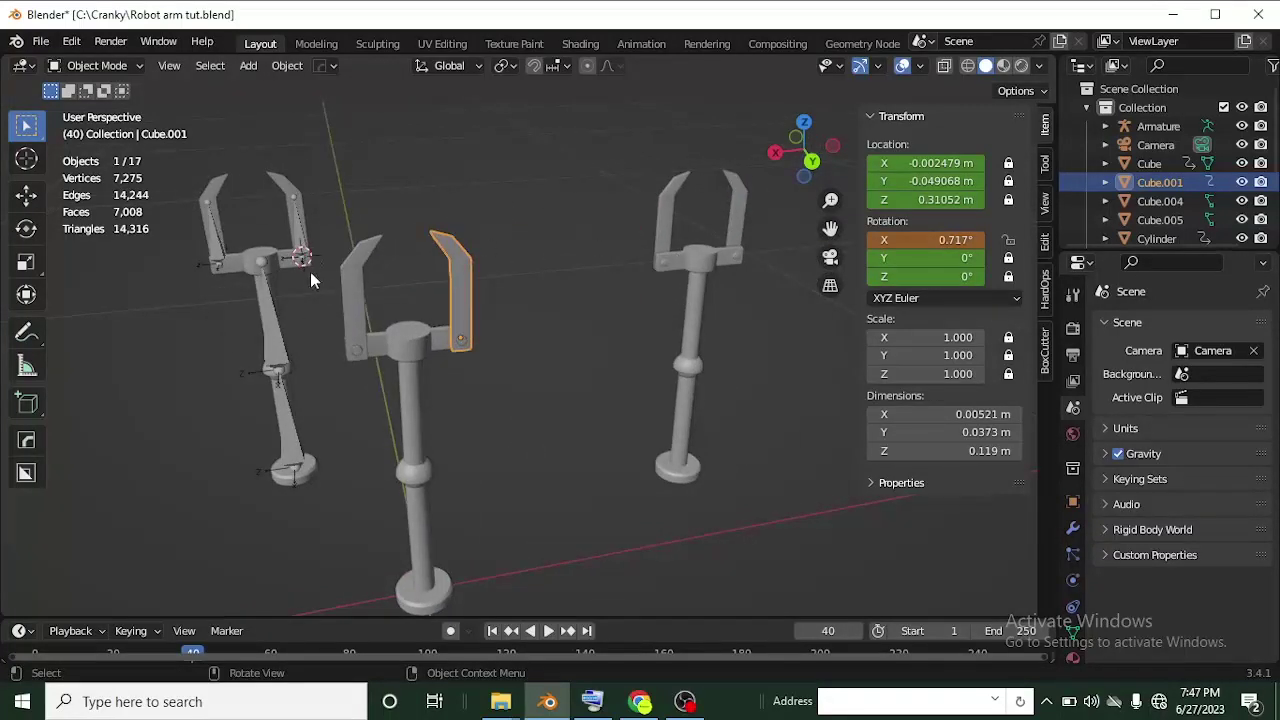
scroll(335, 320, down, 2)
scroll(406, 306, up, 2)
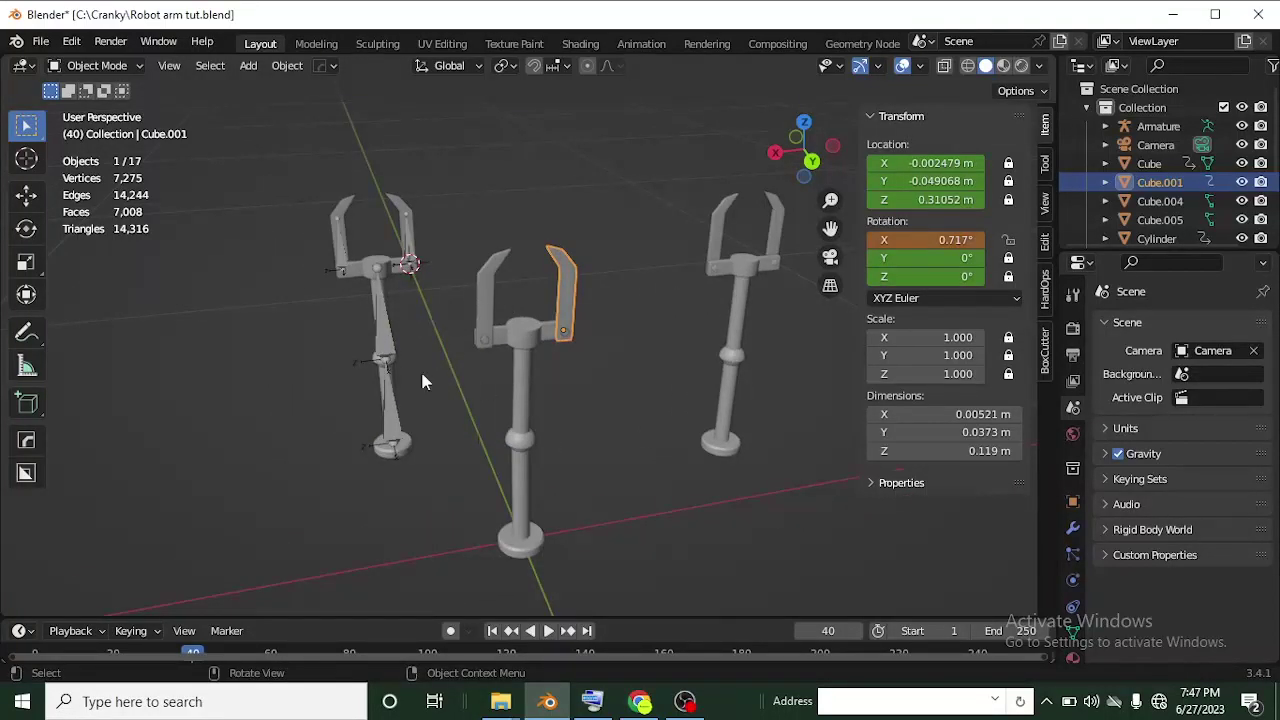
scroll(390, 345, up, 2)
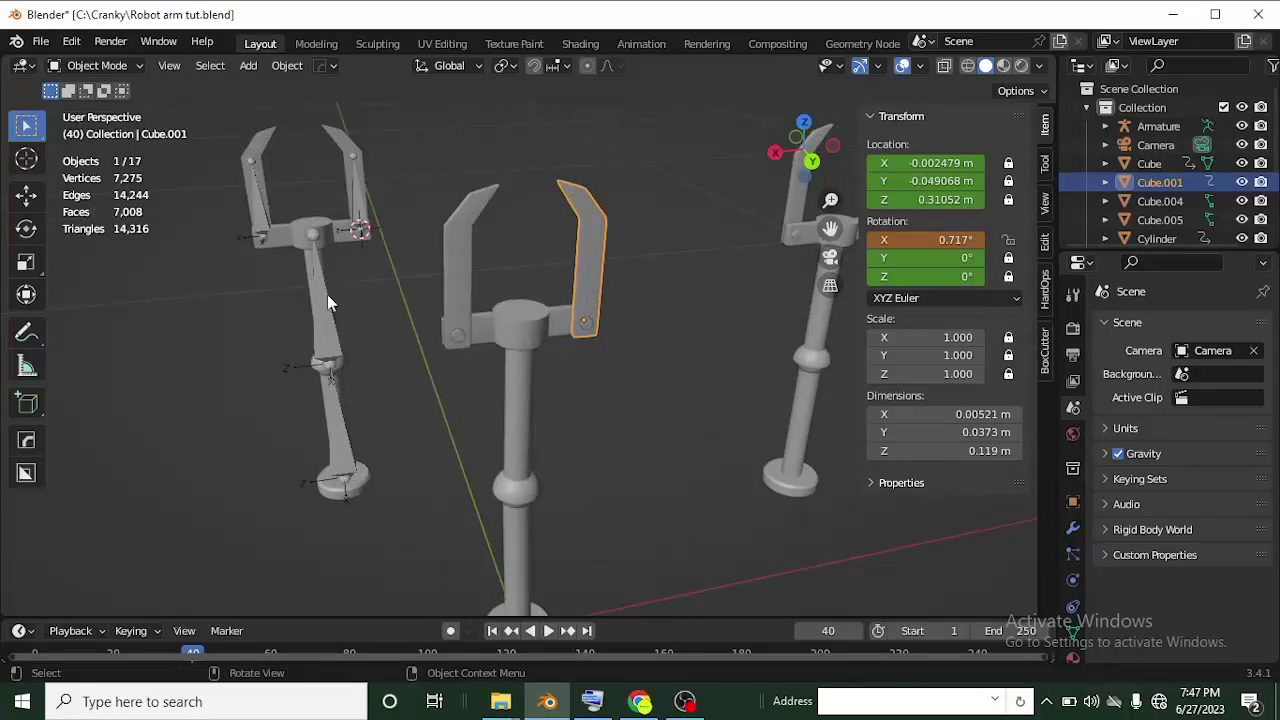
Put the rigged arm's armature in Pose Mode and try rotating its Teeth.l.001 claw bone
click(331, 304)
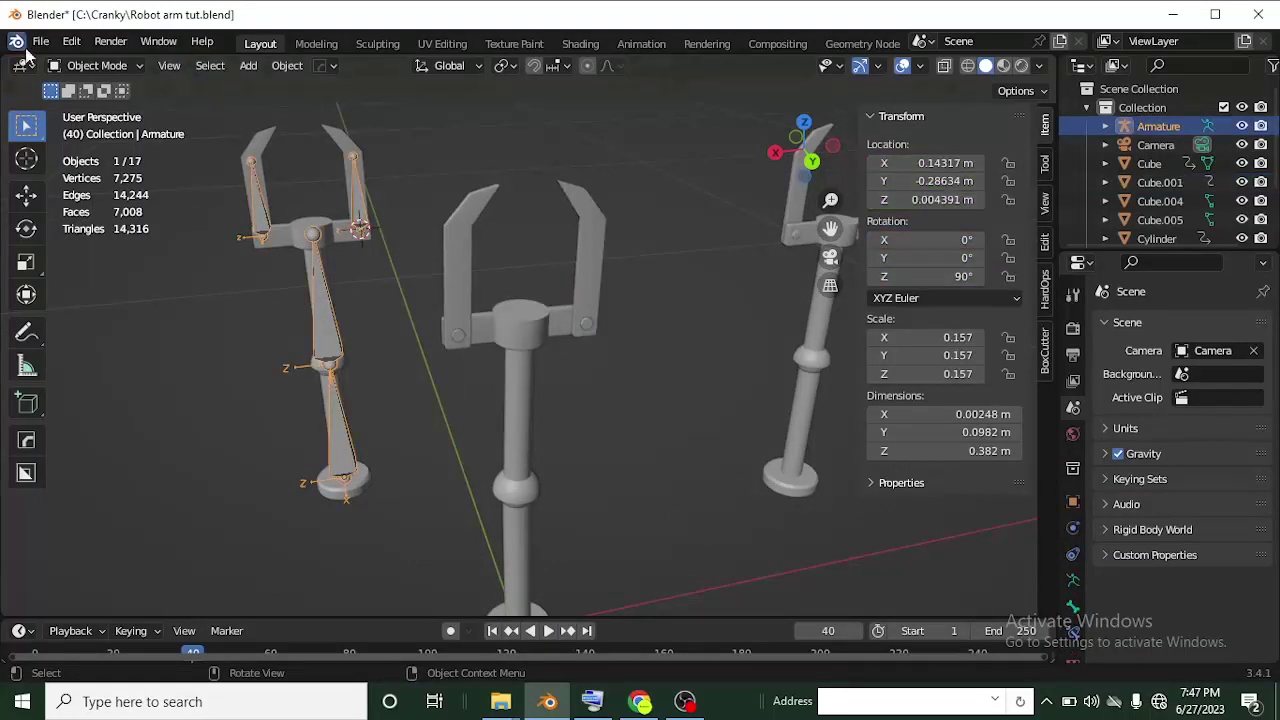
click(131, 66)
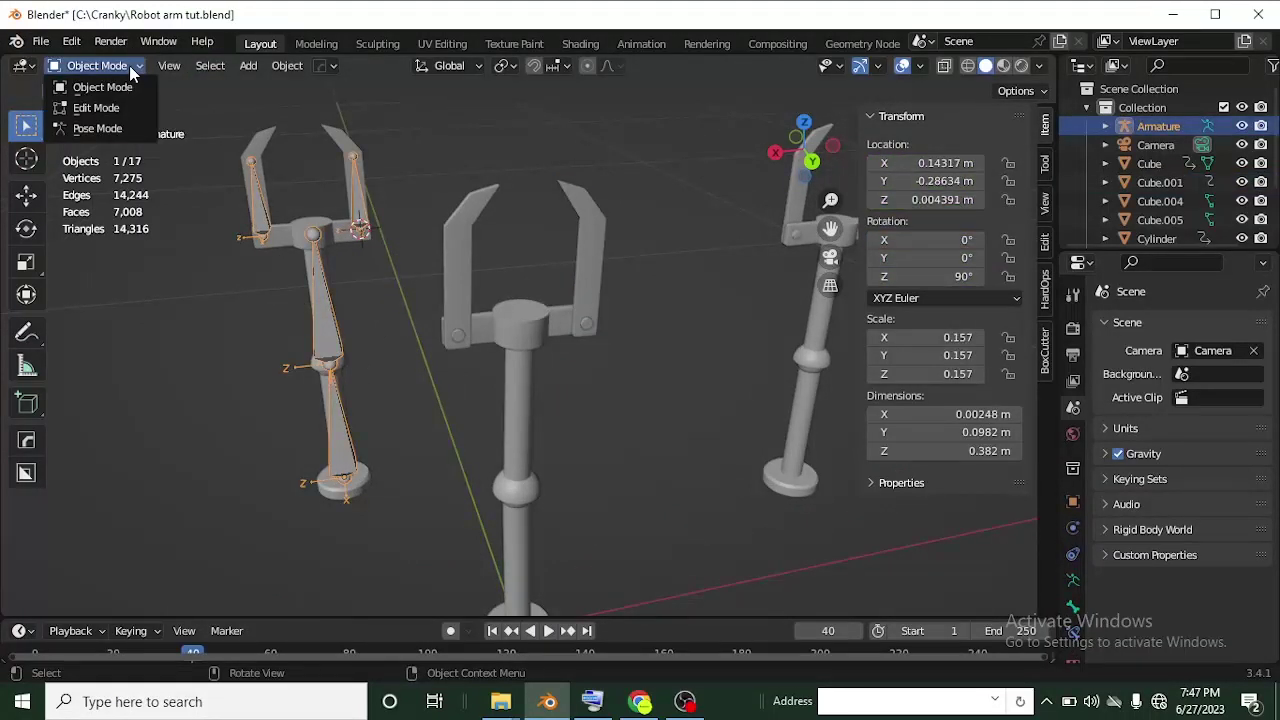
click(100, 128)
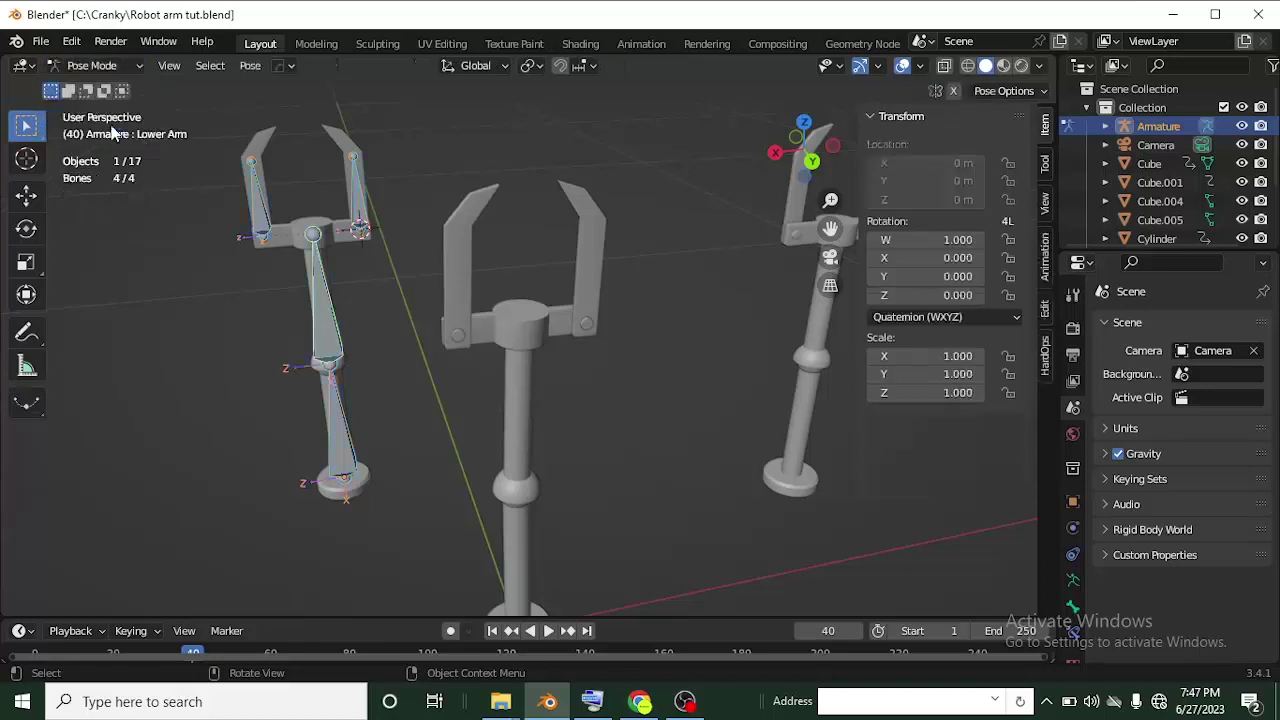
click(354, 195)
key(r)
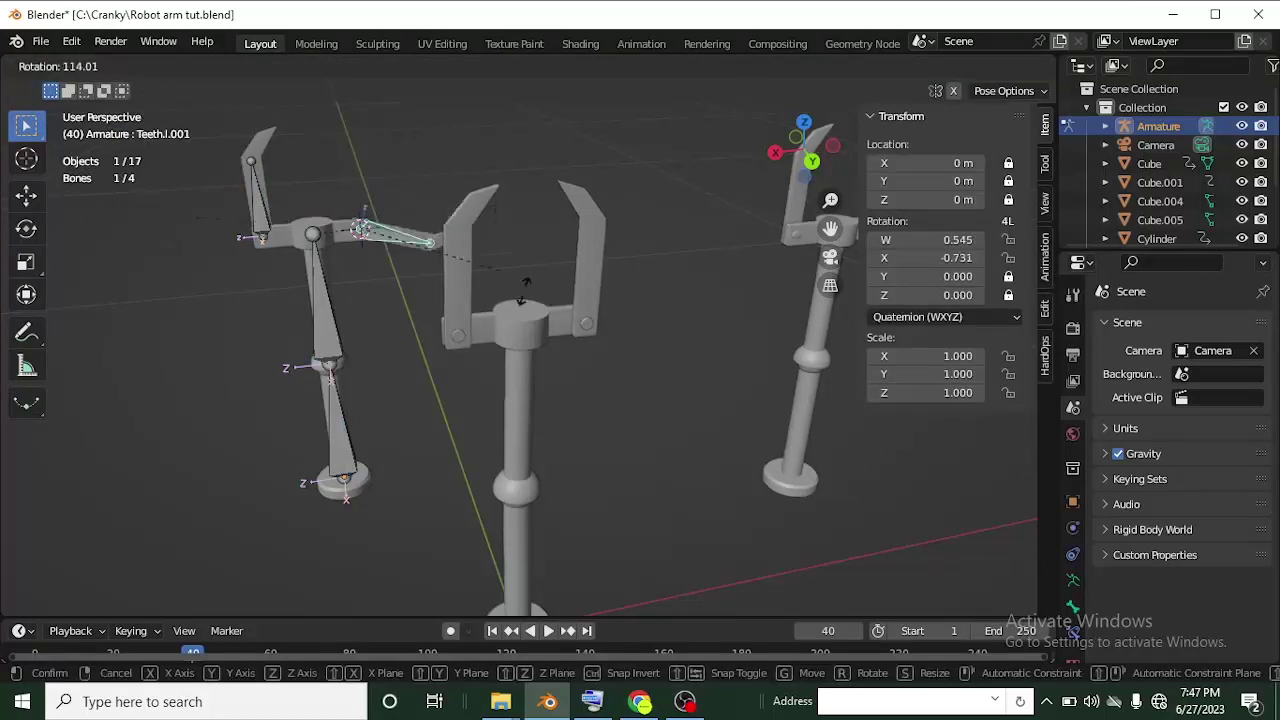
right_click(380, 230)
Try rotating the rigged arm's Lower Arm bone and its Teeth.l claw bone
click(320, 302)
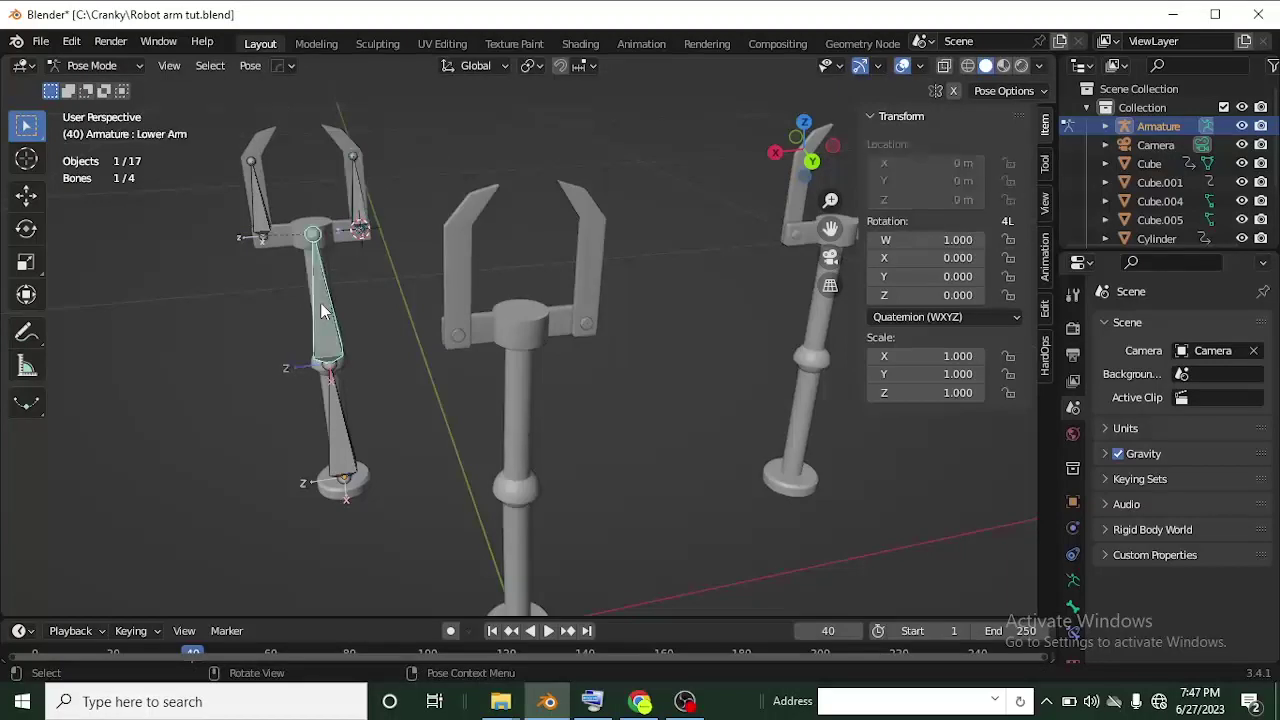
key(r)
right_click(332, 428)
click(258, 205)
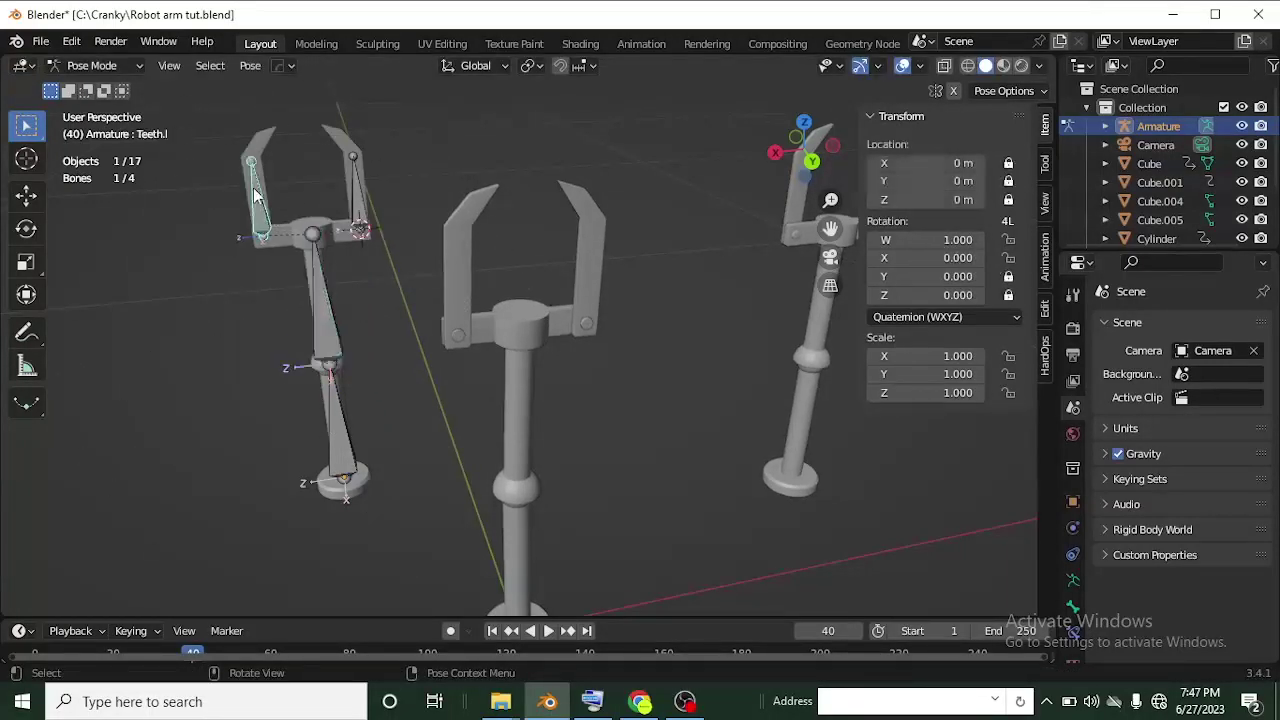
key(r)
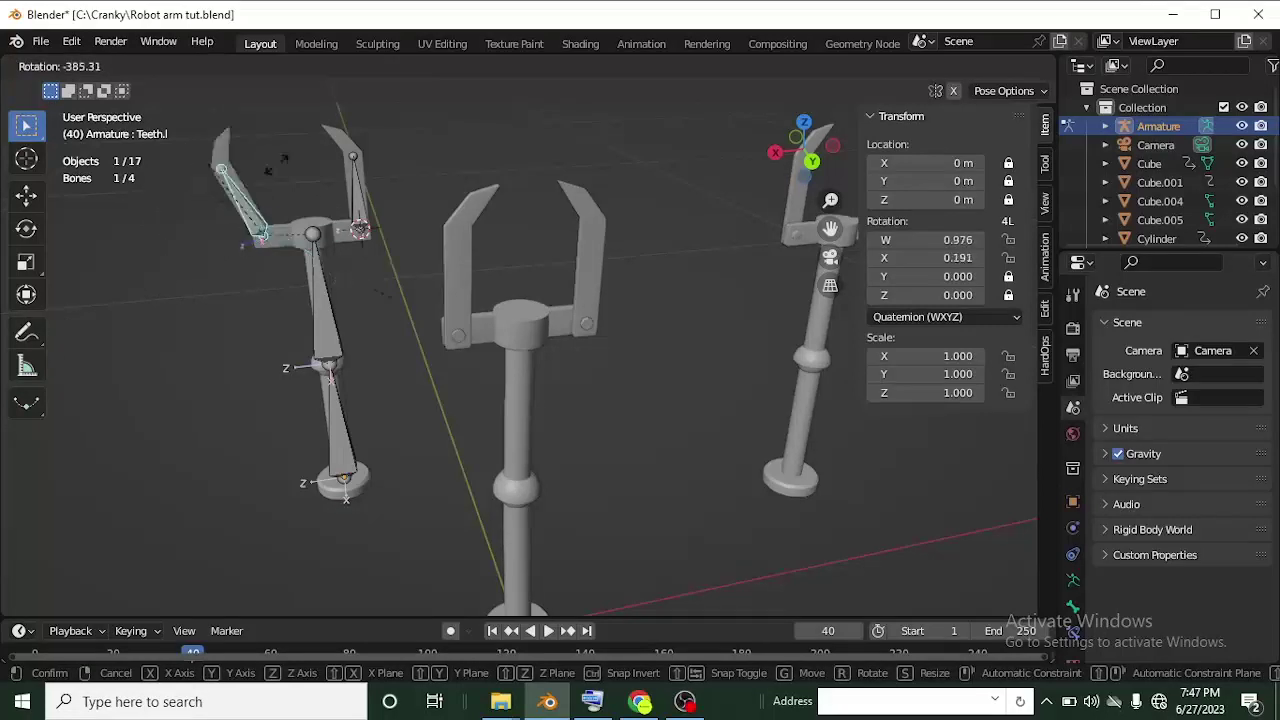
key(Escape)
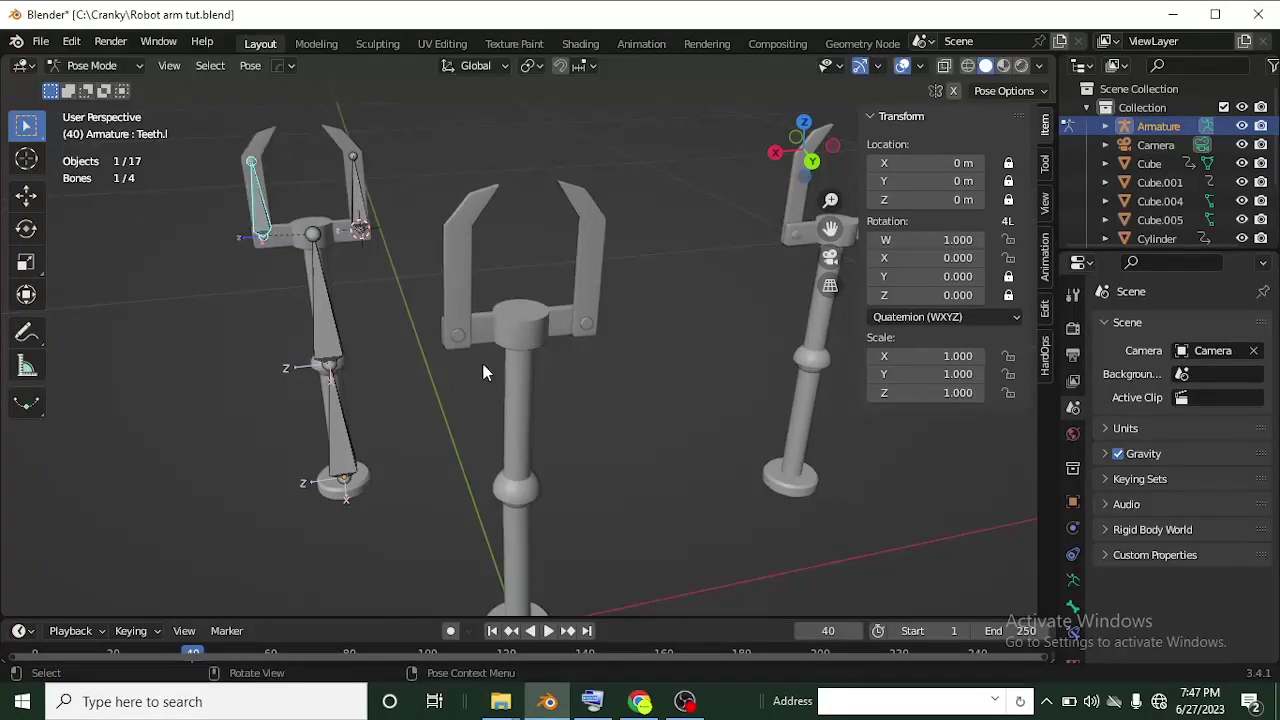
Return to Object Mode and try rotating the Cube.001 claw of the center robot arm
click(520, 380)
click(125, 67)
click(80, 86)
click(527, 396)
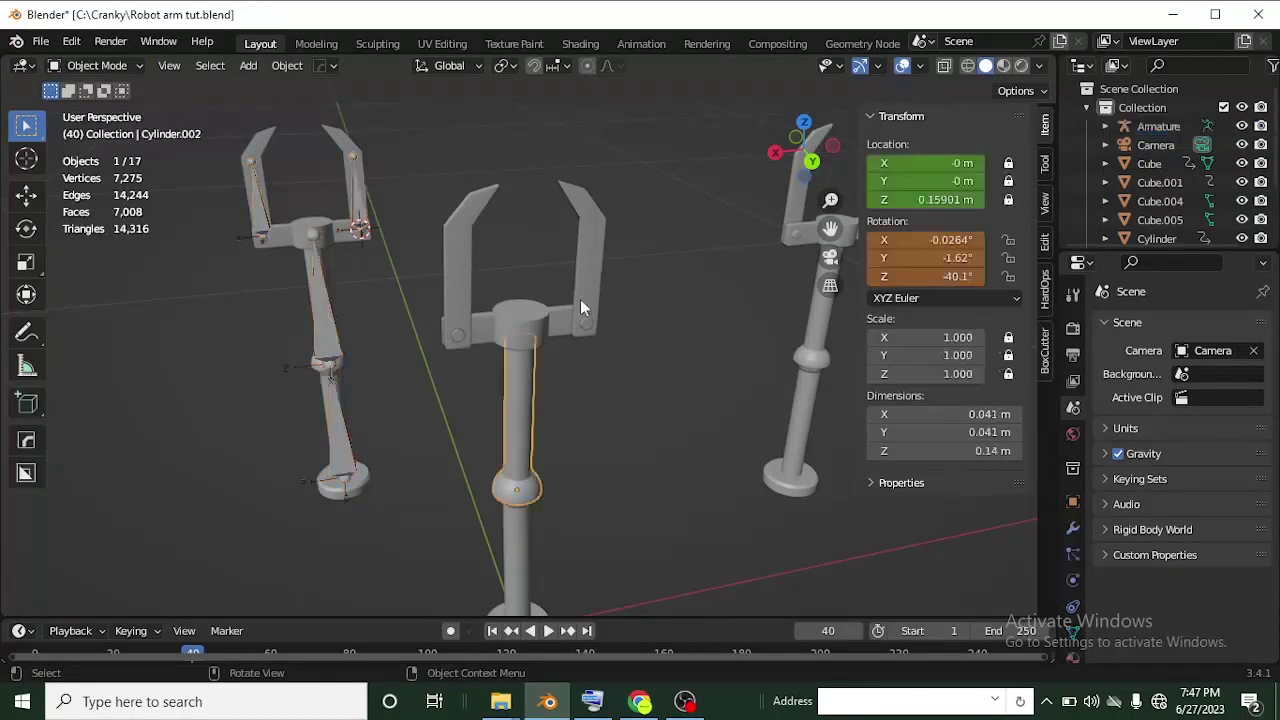
click(592, 232)
middle_drag(592, 232, 592, 231)
key(g)
key(r)
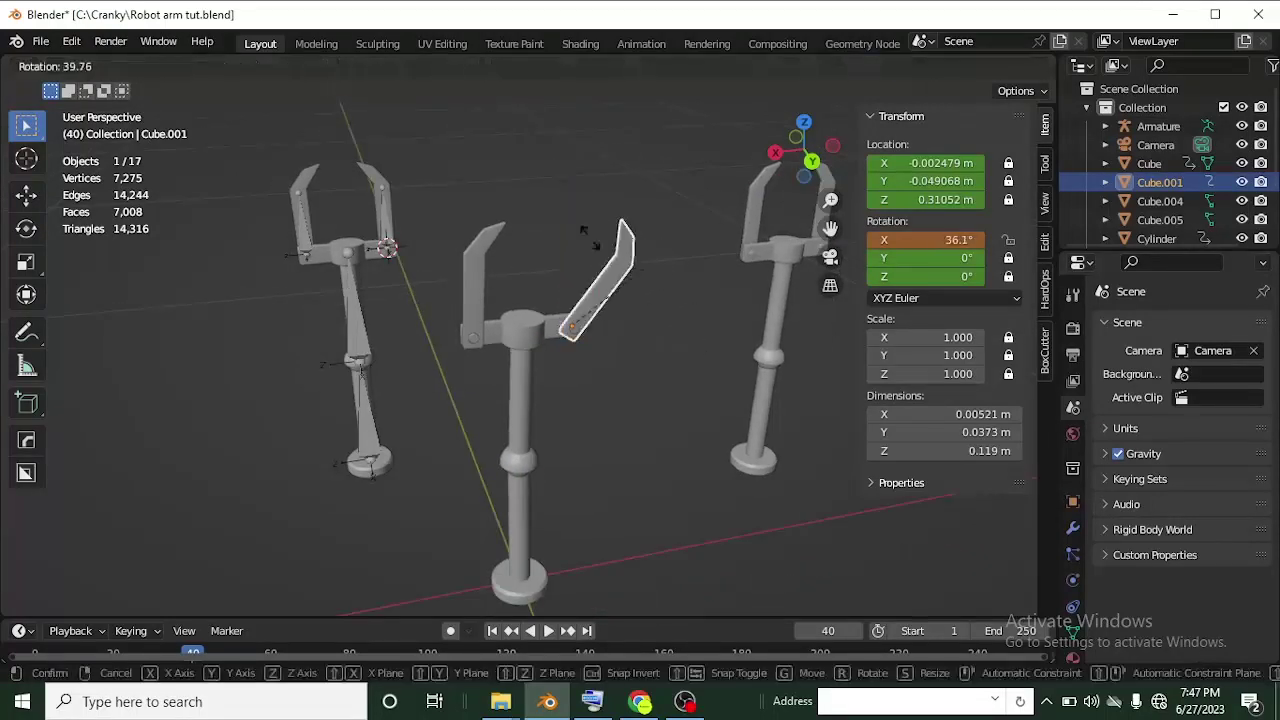
key(Escape)
Try rotating the center arm's other claw, Cube, and its upper segment, Cylinder.002
click(490, 240)
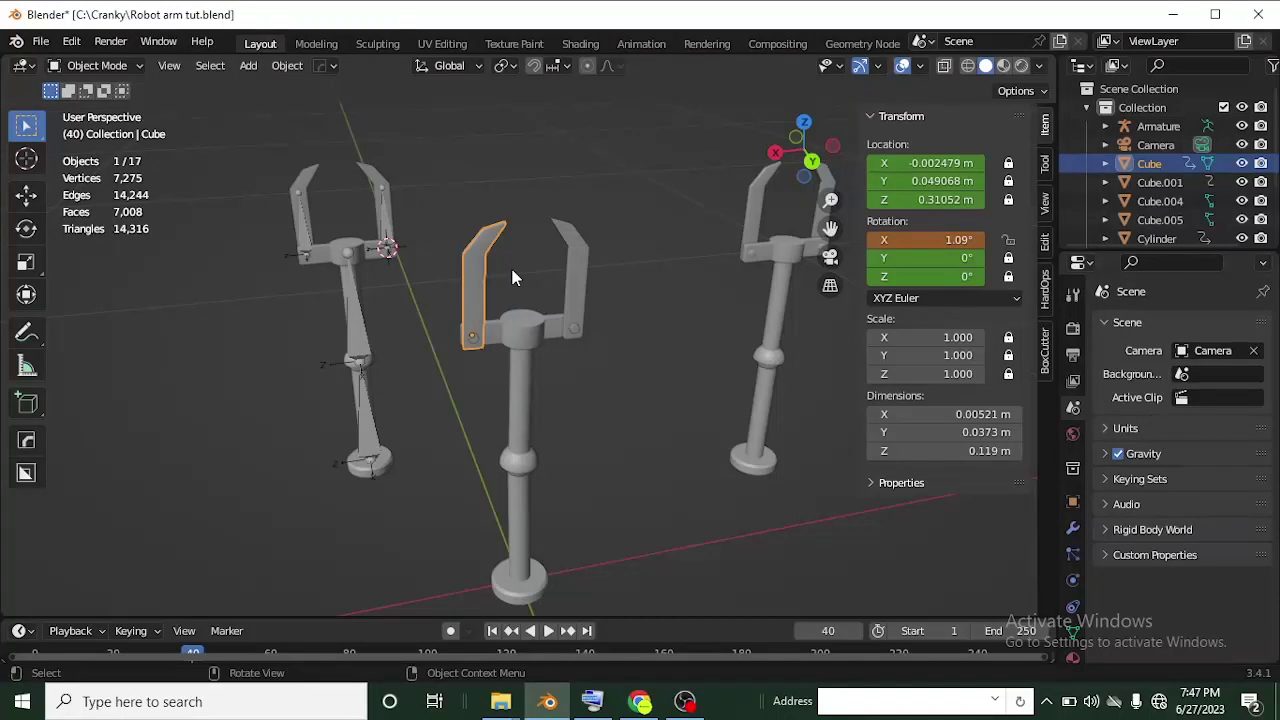
key(r)
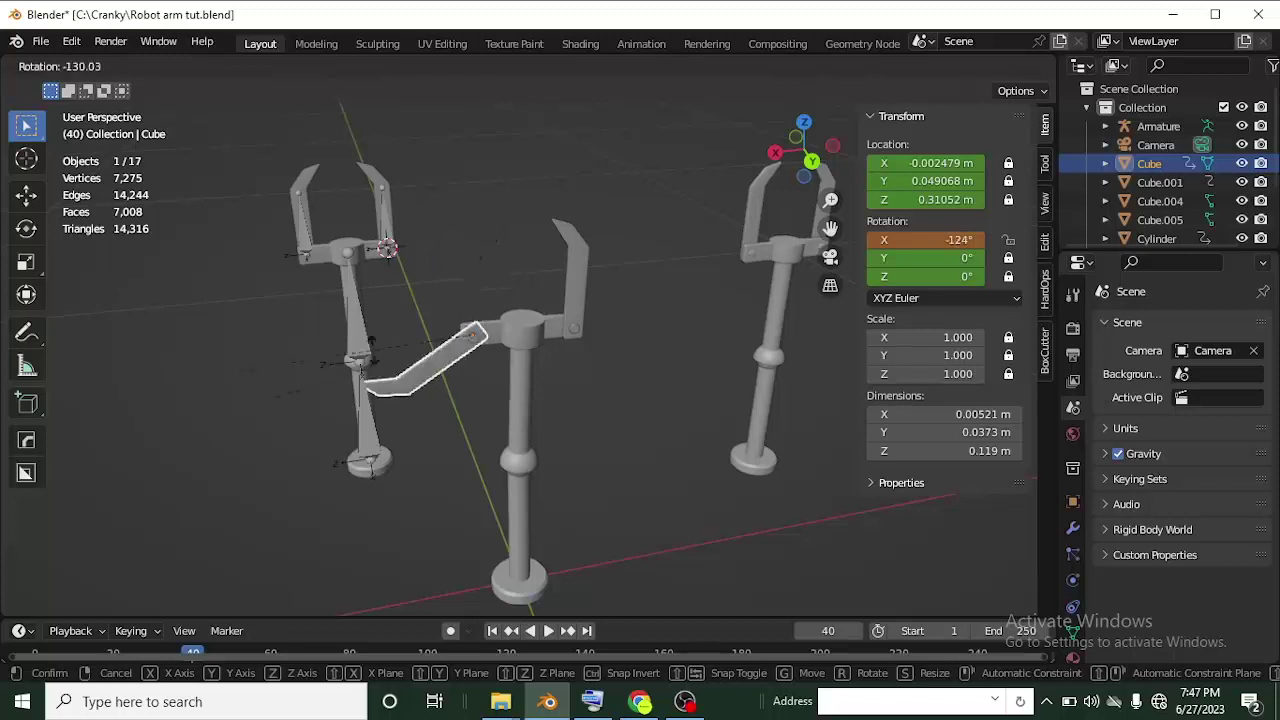
click(533, 344)
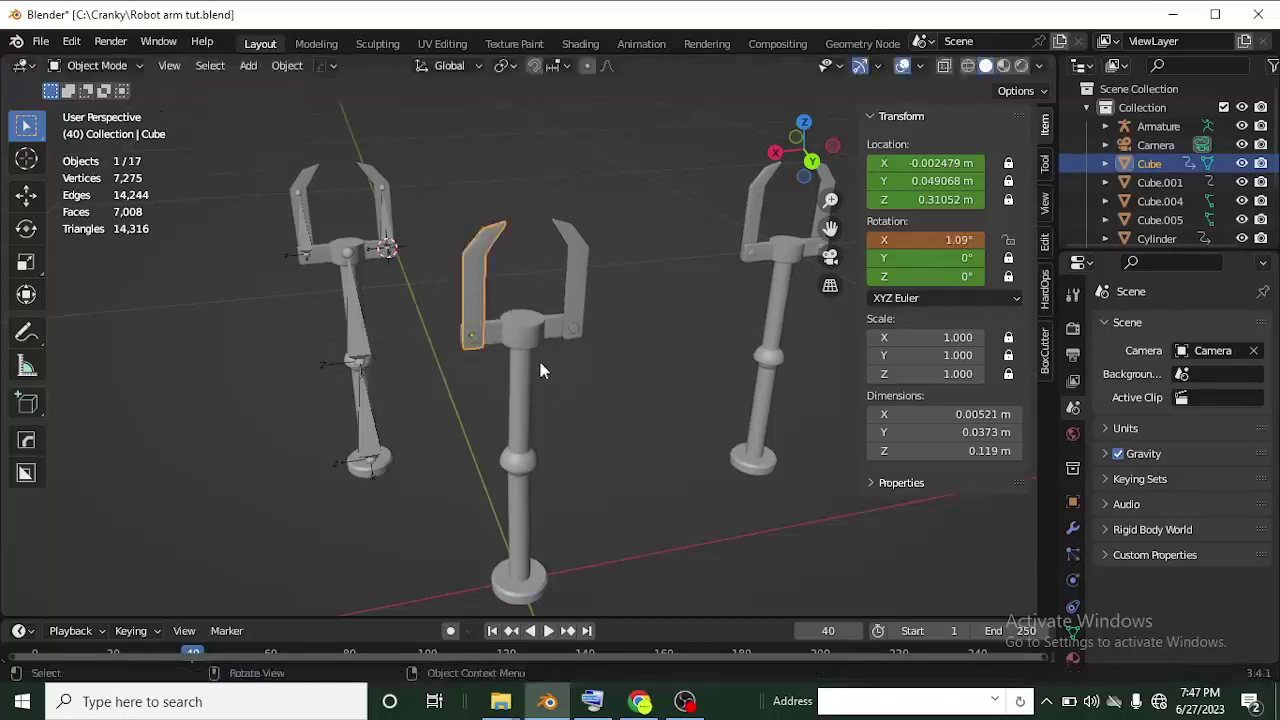
click(523, 421)
key(r)
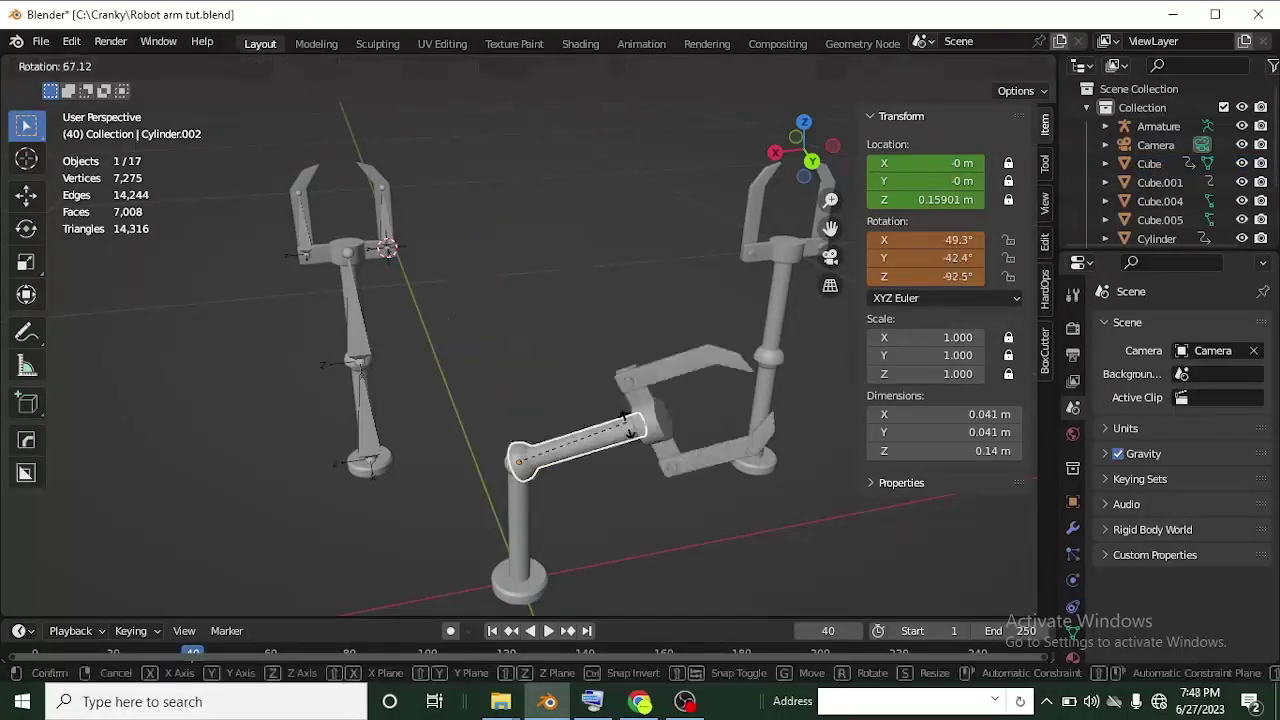
right_click(549, 320)
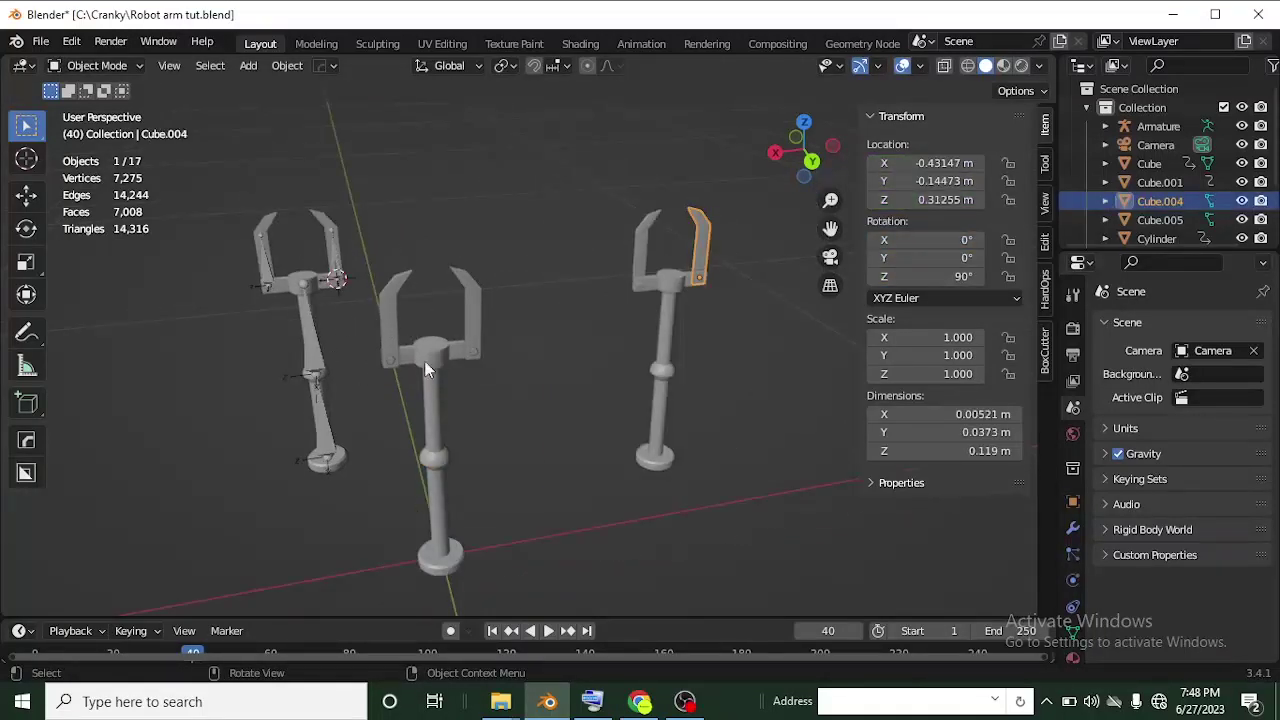
Switch to the Animation workspace and frame all three robot arms in both 3D viewports
scroll(424, 360, up, 3)
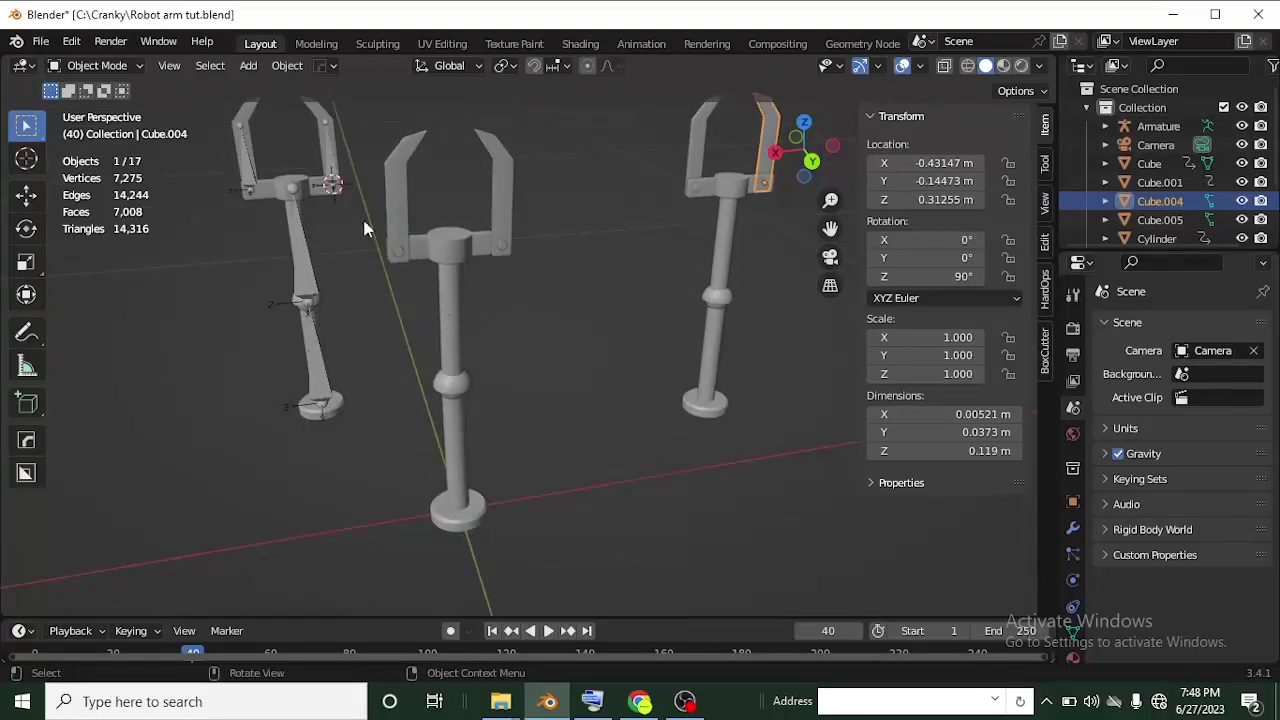
click(641, 44)
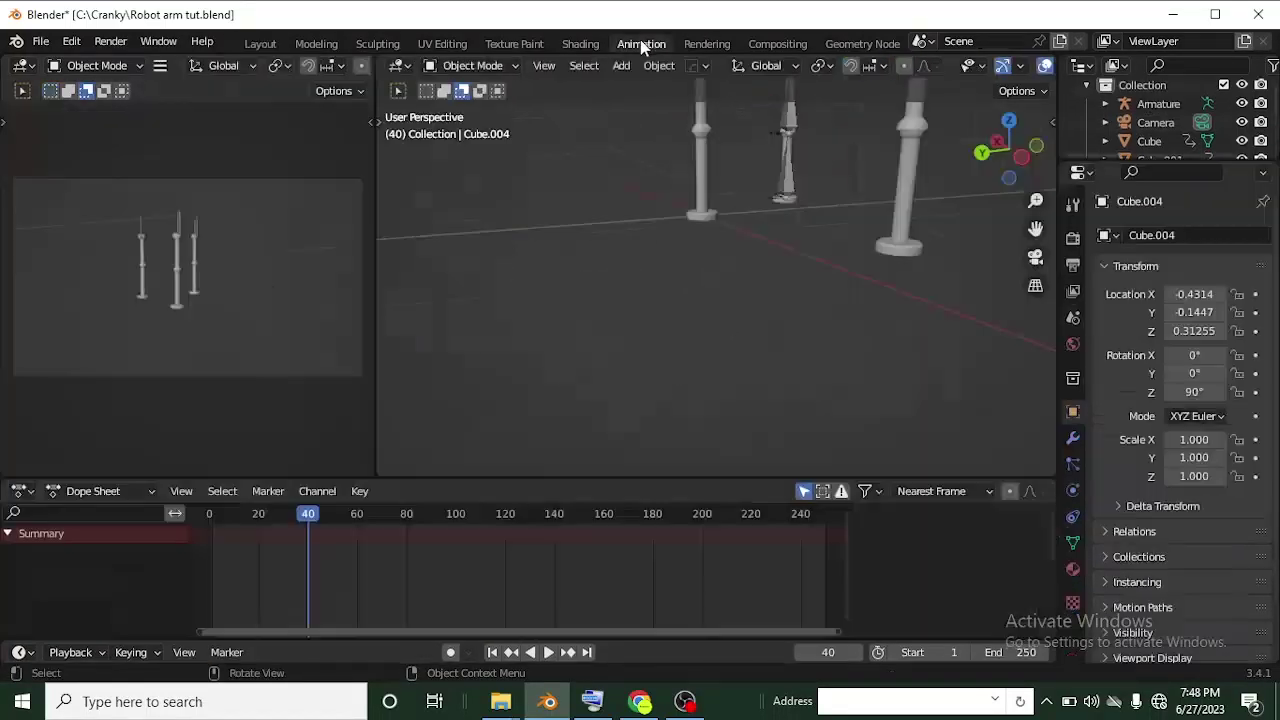
middle_drag(606, 89, 700, 300)
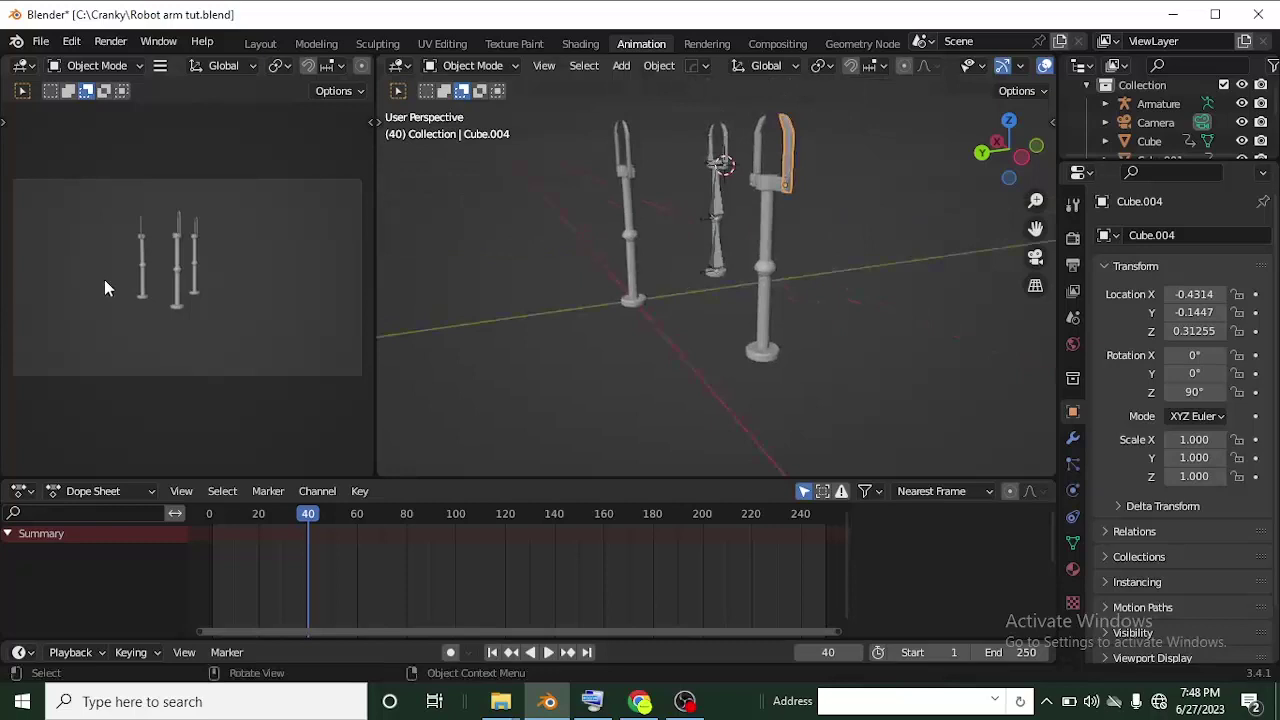
scroll(219, 235, up, 3)
shift+middle_drag(209, 235, 249, 303)
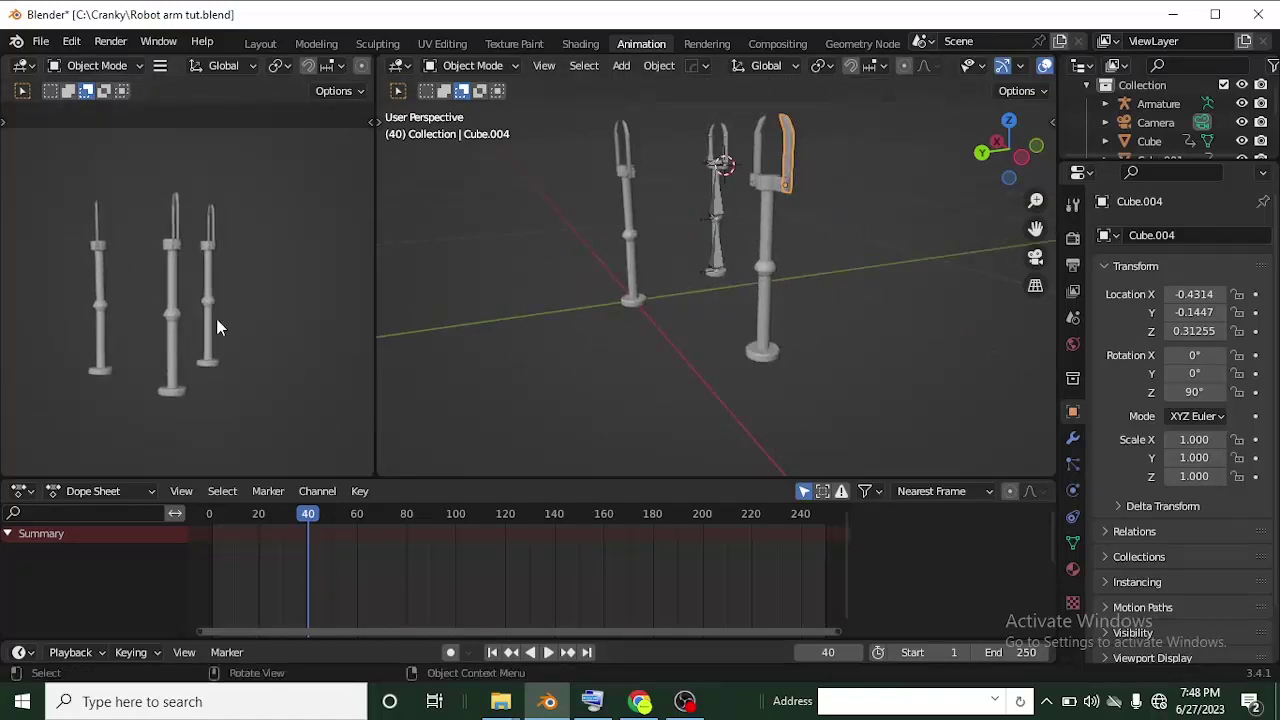
scroll(200, 330, down, 3)
middle_drag(143, 349, 40, 334)
scroll(135, 262, up, 3)
scroll(150, 275, up, 2)
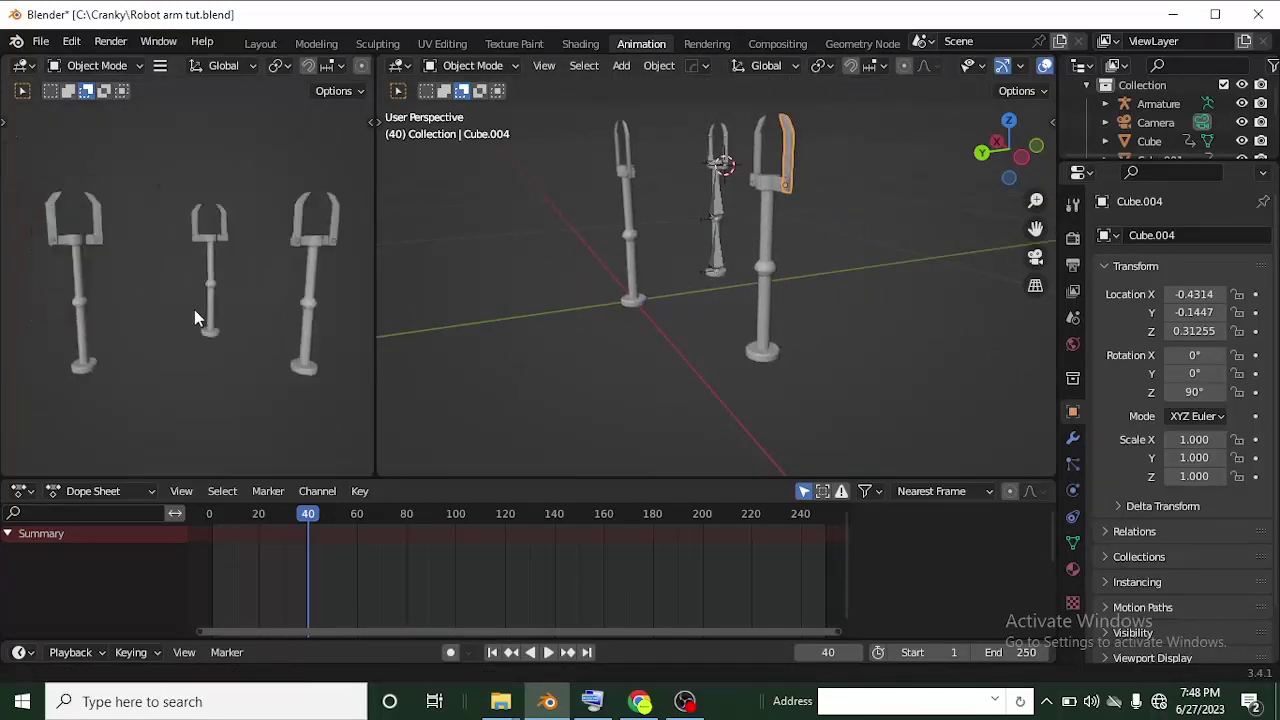
middle_drag(731, 203, 737, 309)
scroll(591, 271, up, 2)
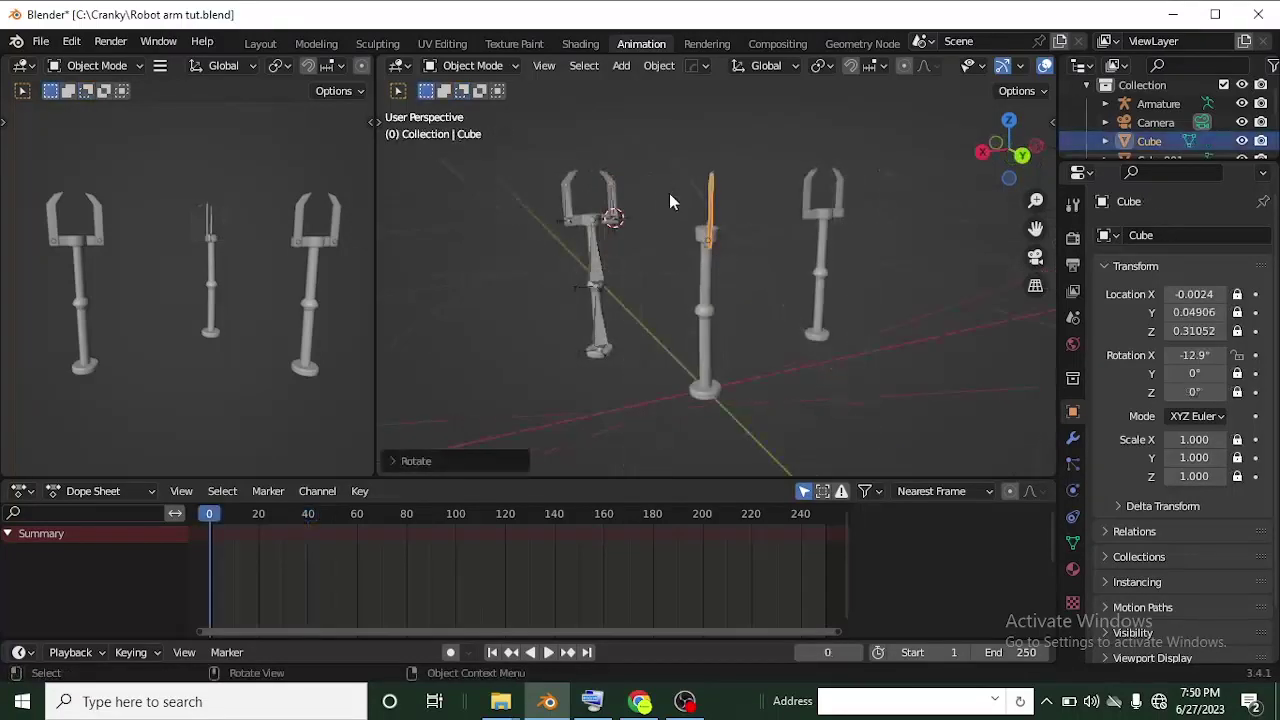
Select all parts of the center robot arm and insert a Location & Rotation keyframe at frame 0
drag(665, 163, 771, 436)
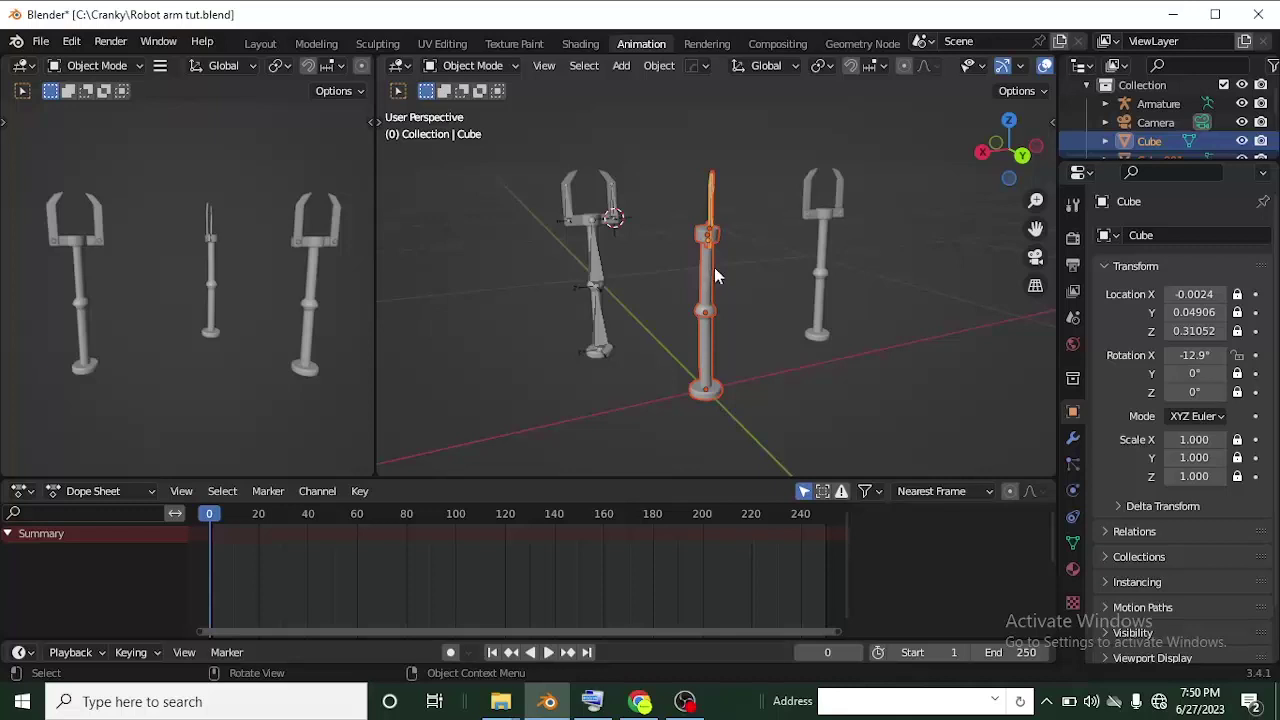
key(i)
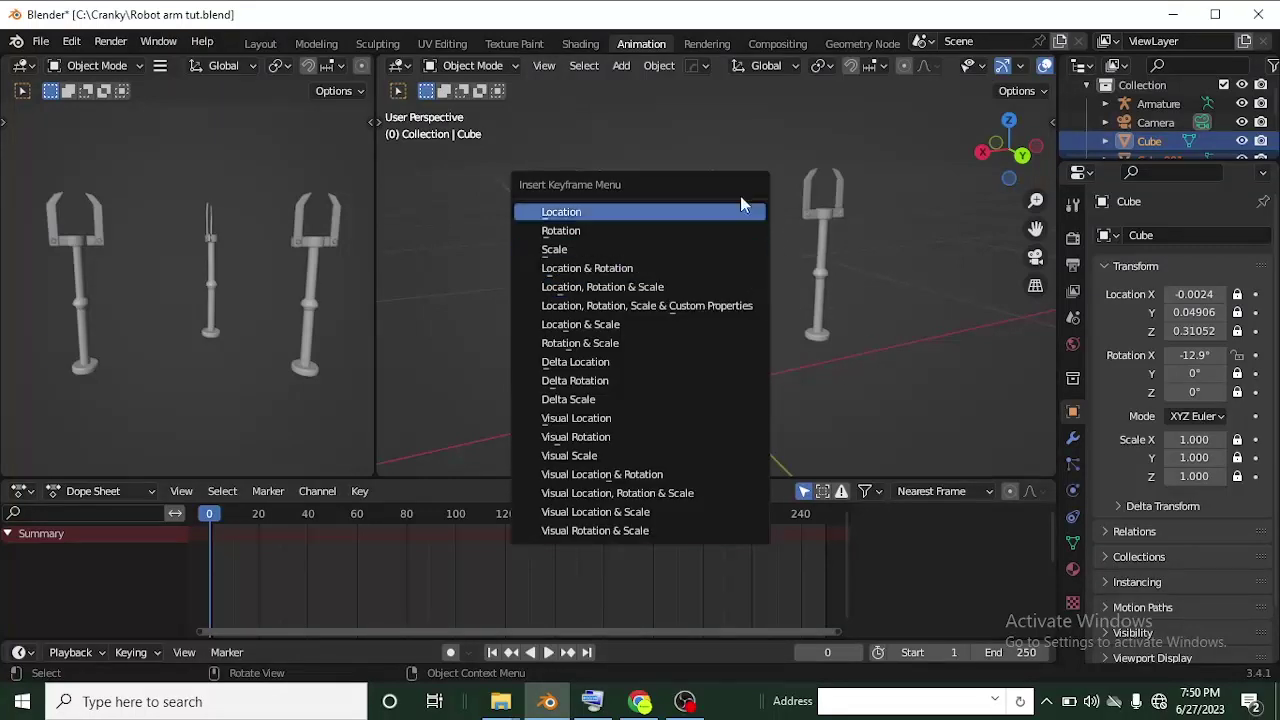
click(592, 270)
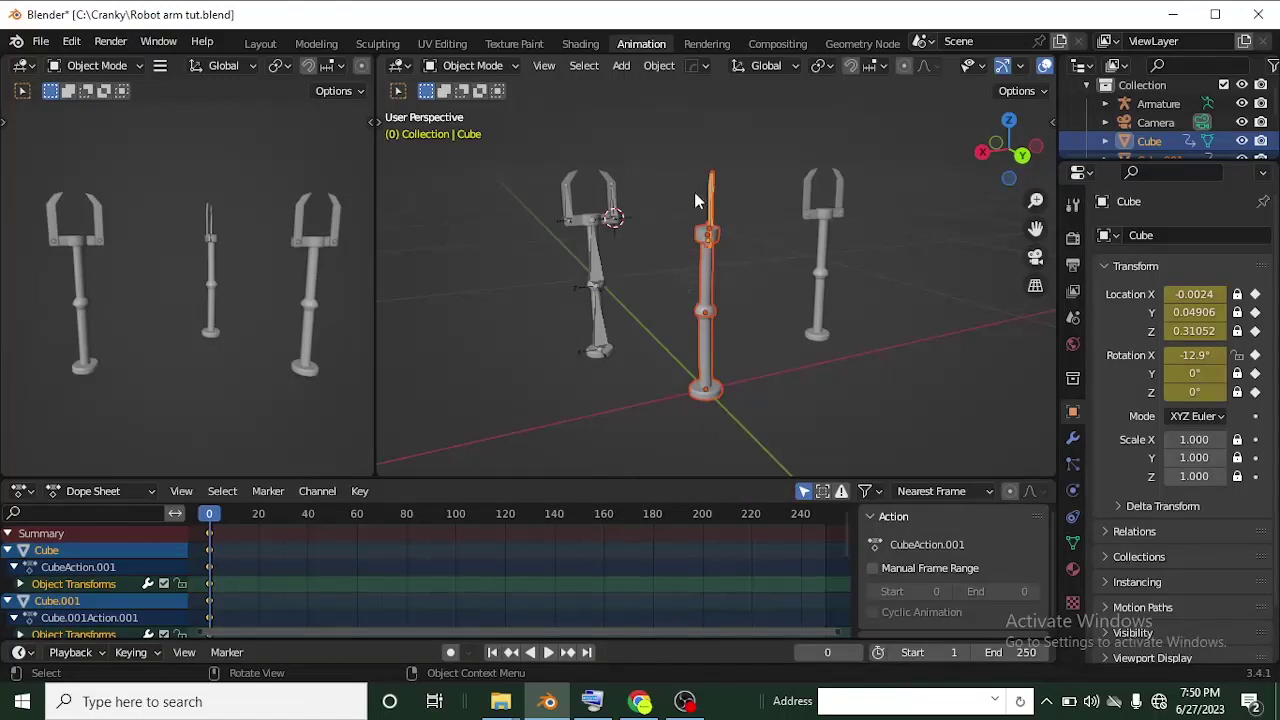
key(space)
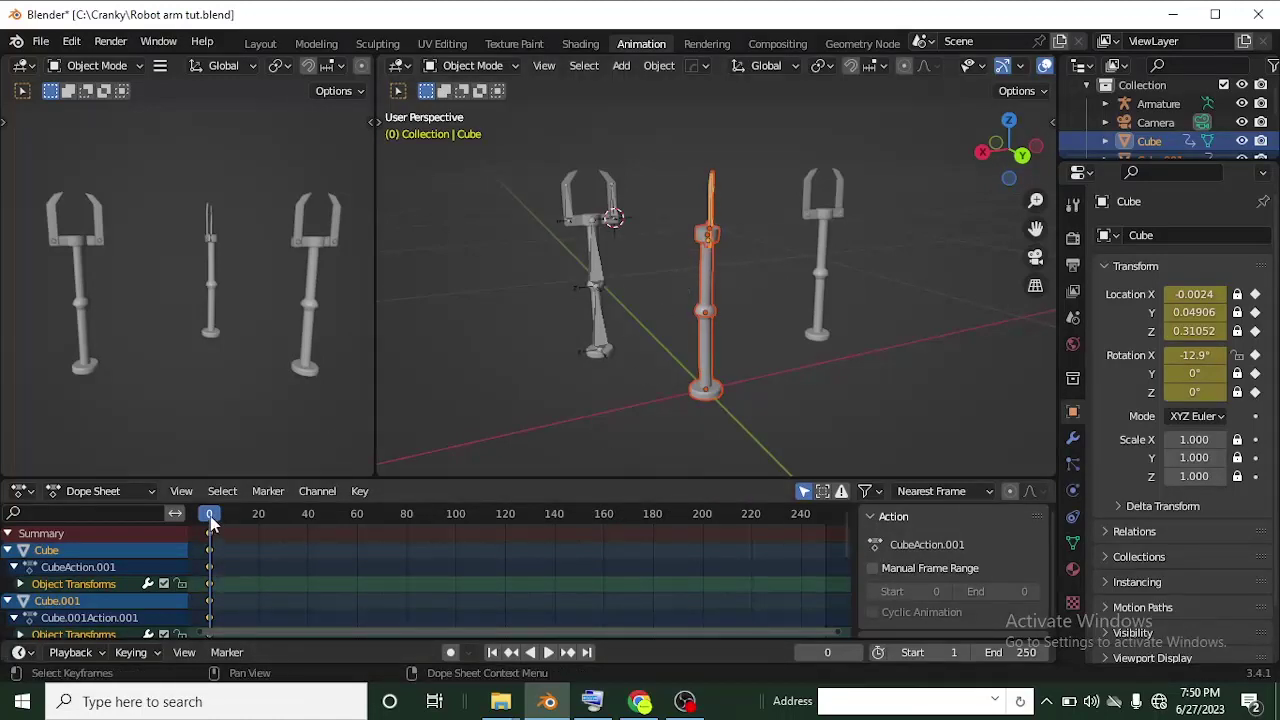
At frame 24, rotate the center arm's upper segment, Cylinder.002, to about X 8.4°, Y -32.5°, Z -44.6°
click(268, 536)
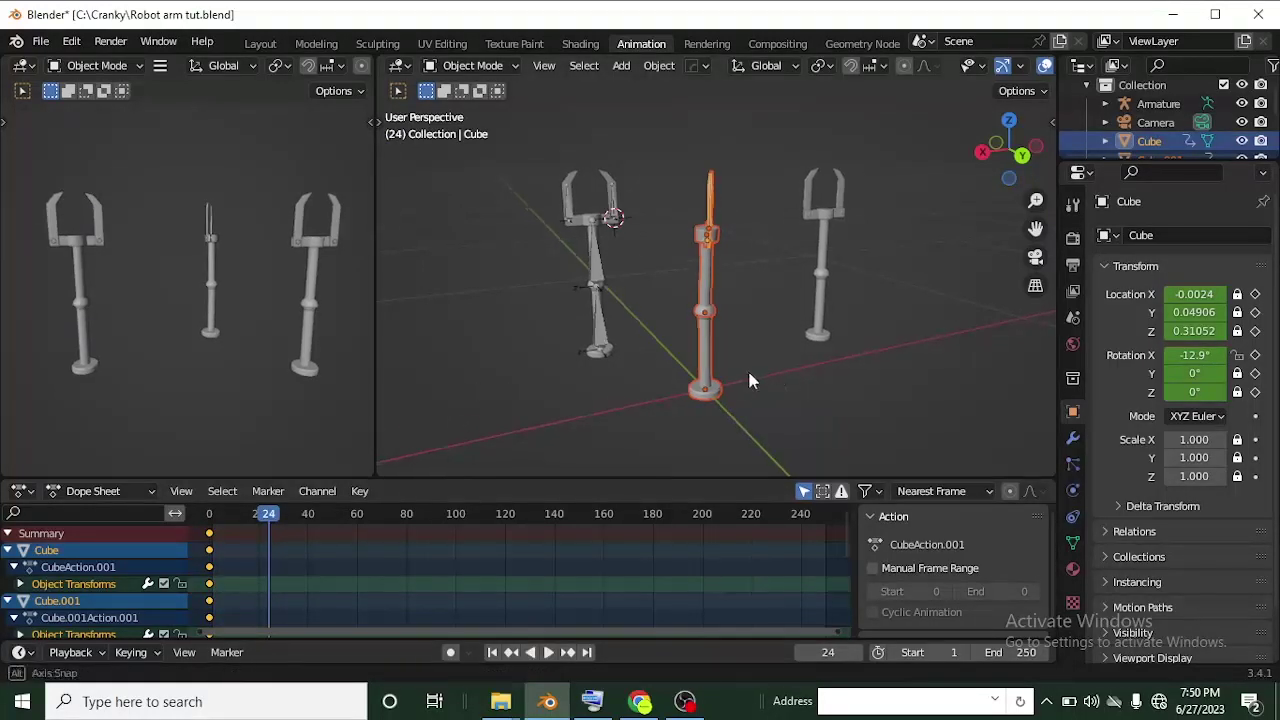
middle_drag(759, 375, 681, 387)
scroll(684, 410, up, 4)
click(622, 296)
middle_drag(622, 296, 676, 344)
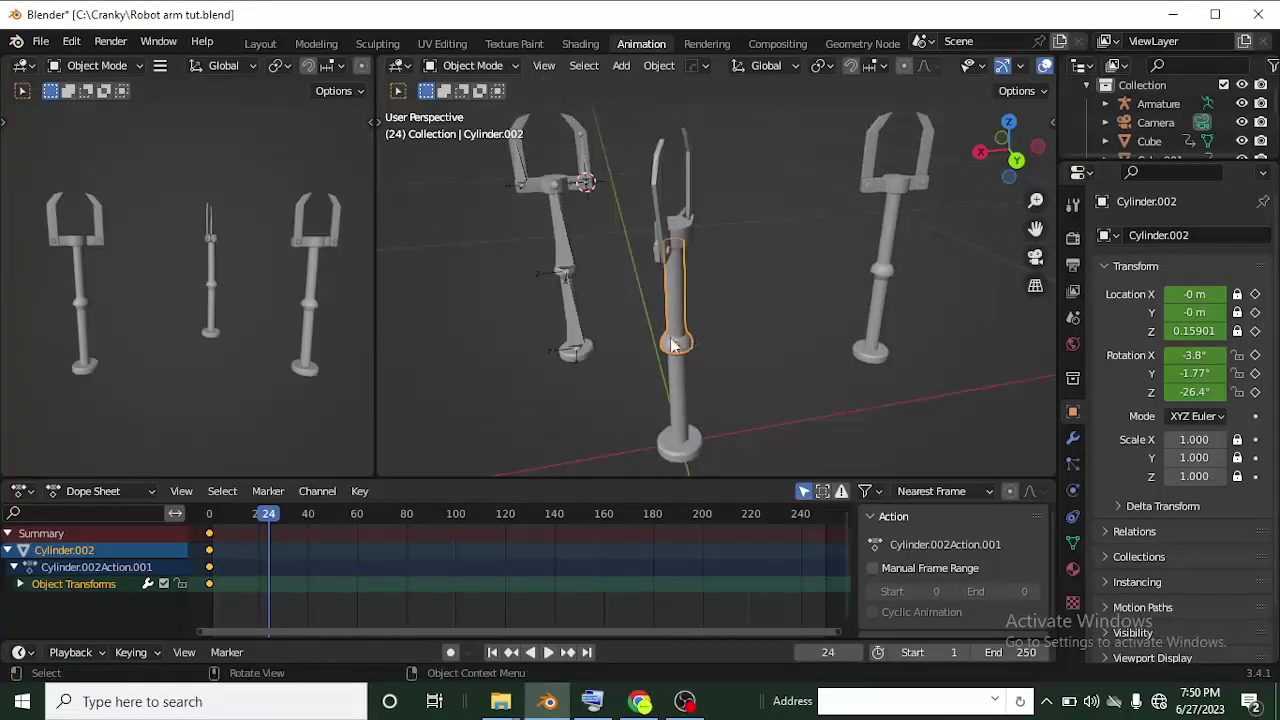
key(r)
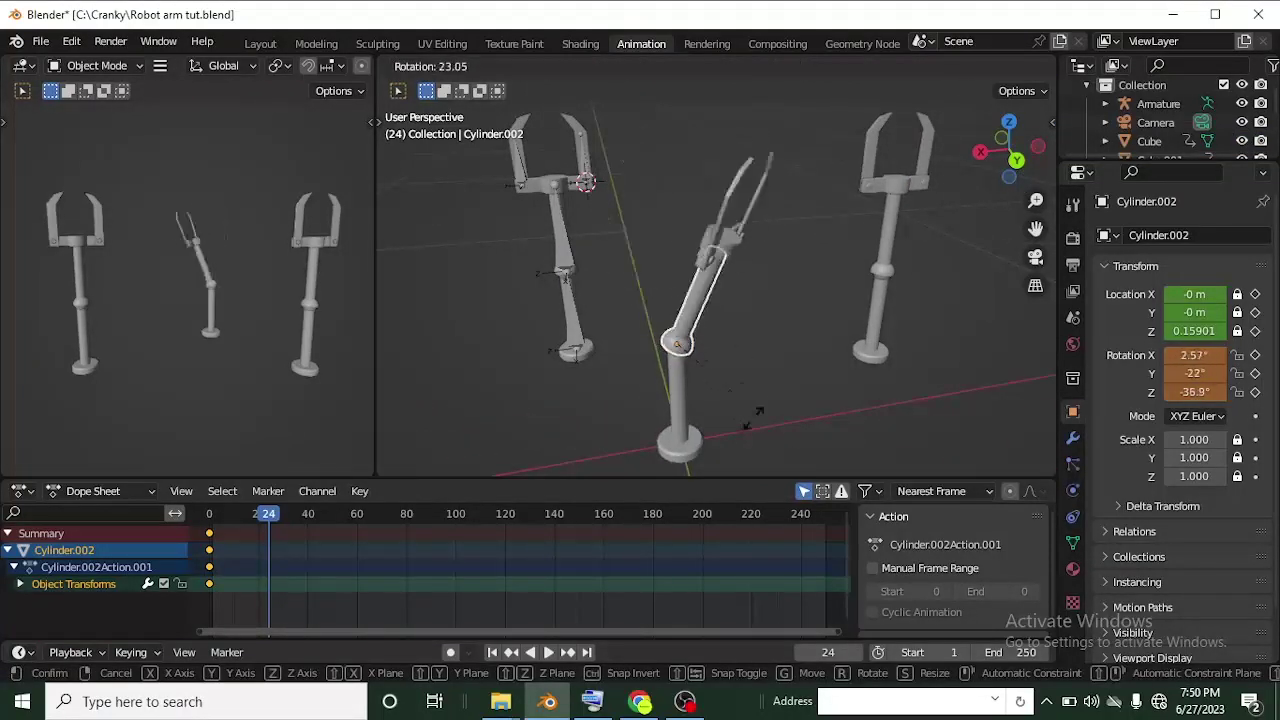
click(752, 311)
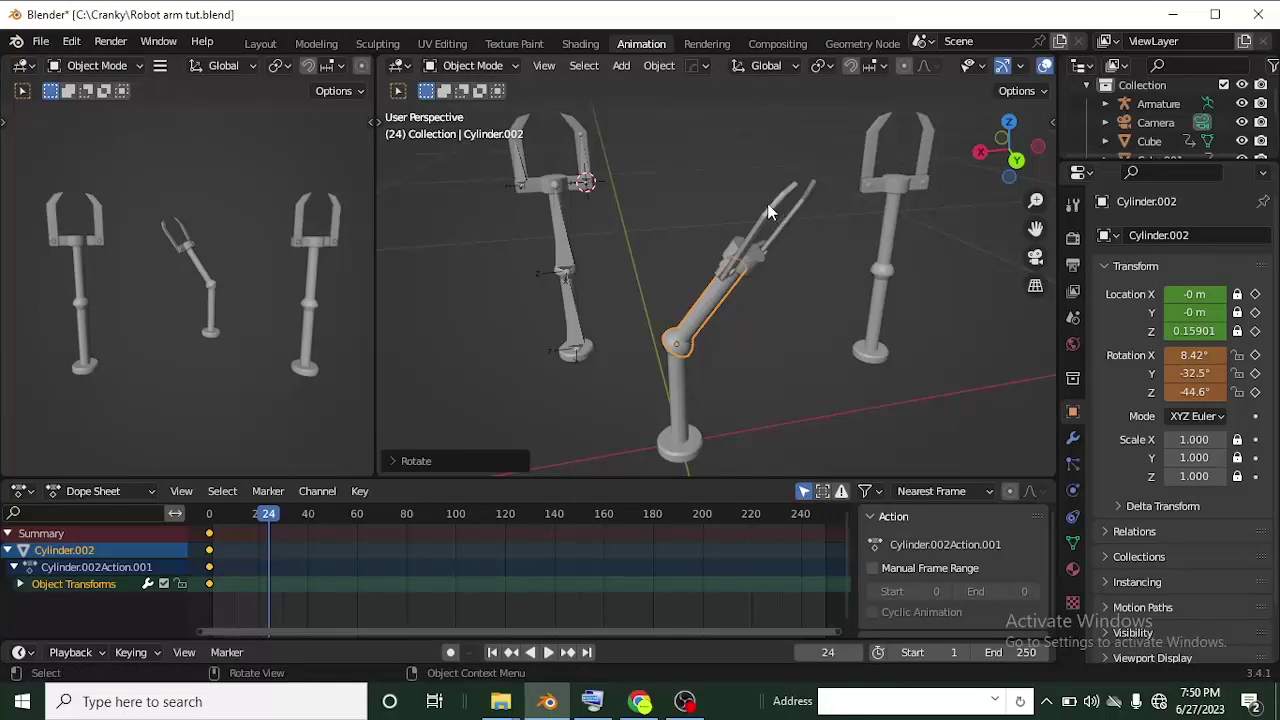
Rotate the center arm's claw base, Cylinder.006, to about 98° around Z
click(751, 268)
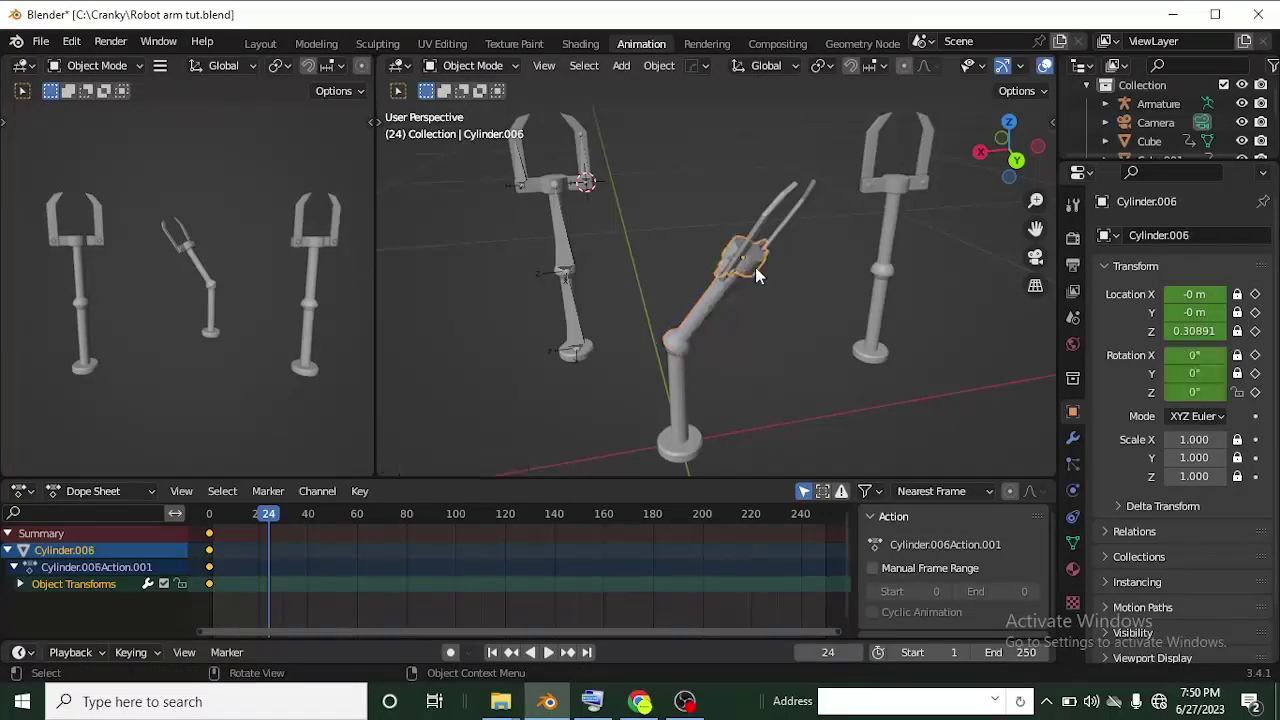
key(r)
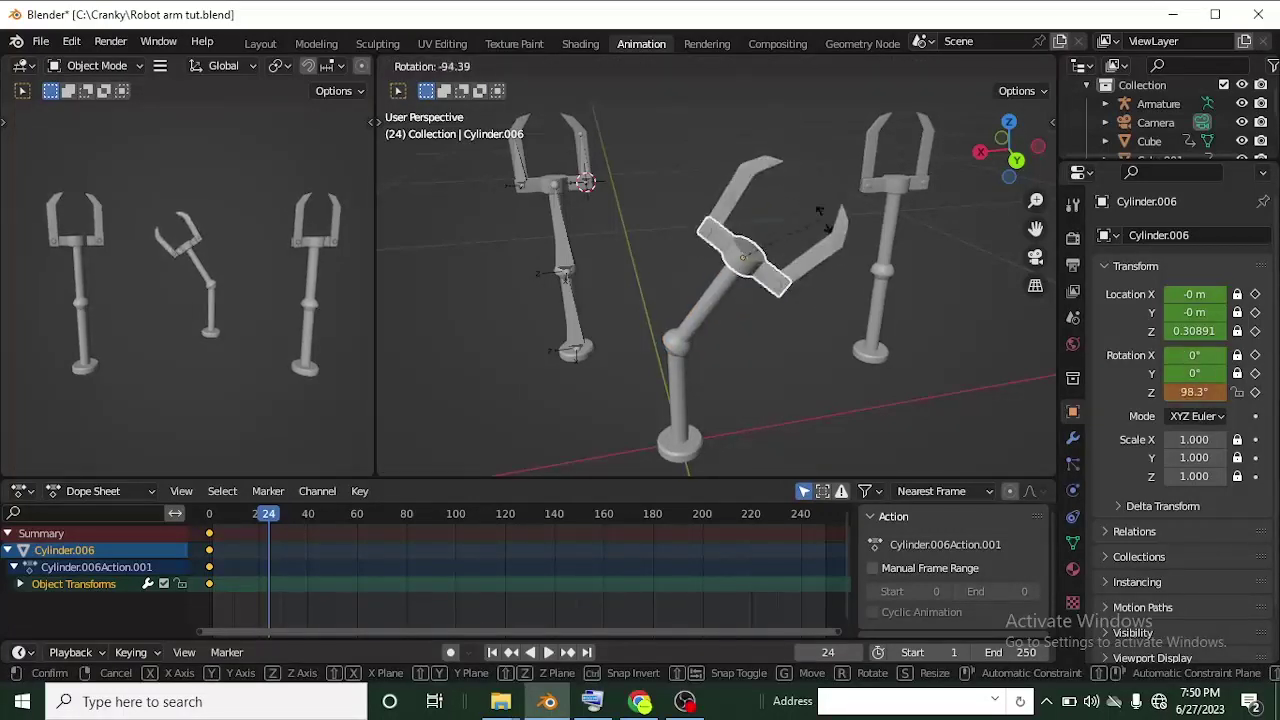
click(760, 184)
Rotate the center arm's claws inward, turning Cube to about -24° and Cube.001 to about -38° around X
click(760, 183)
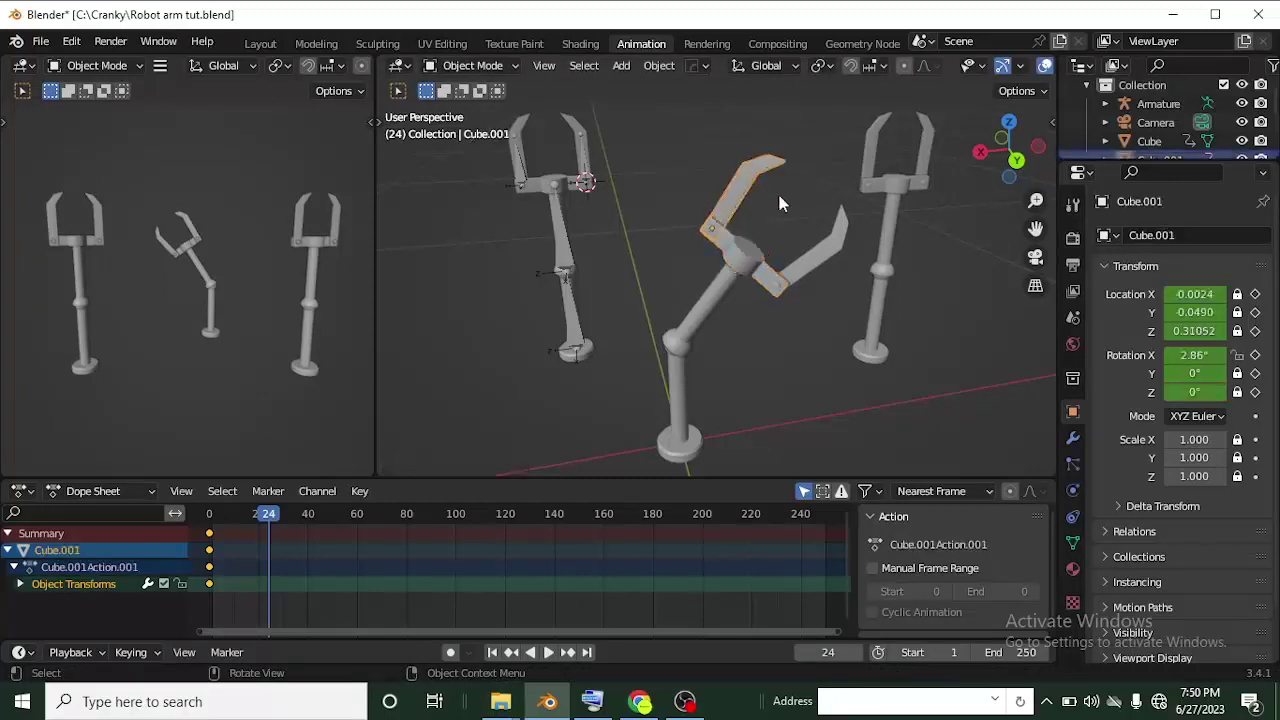
key(r)
click(822, 237)
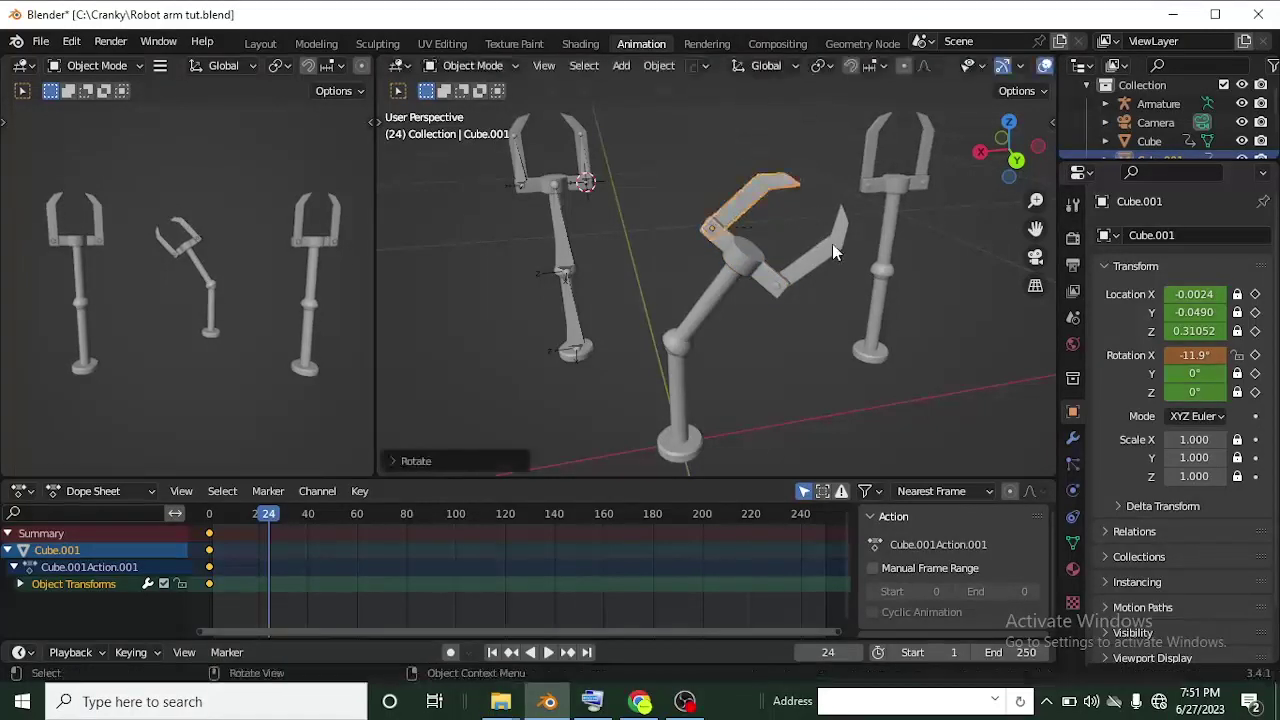
click(832, 245)
key(r)
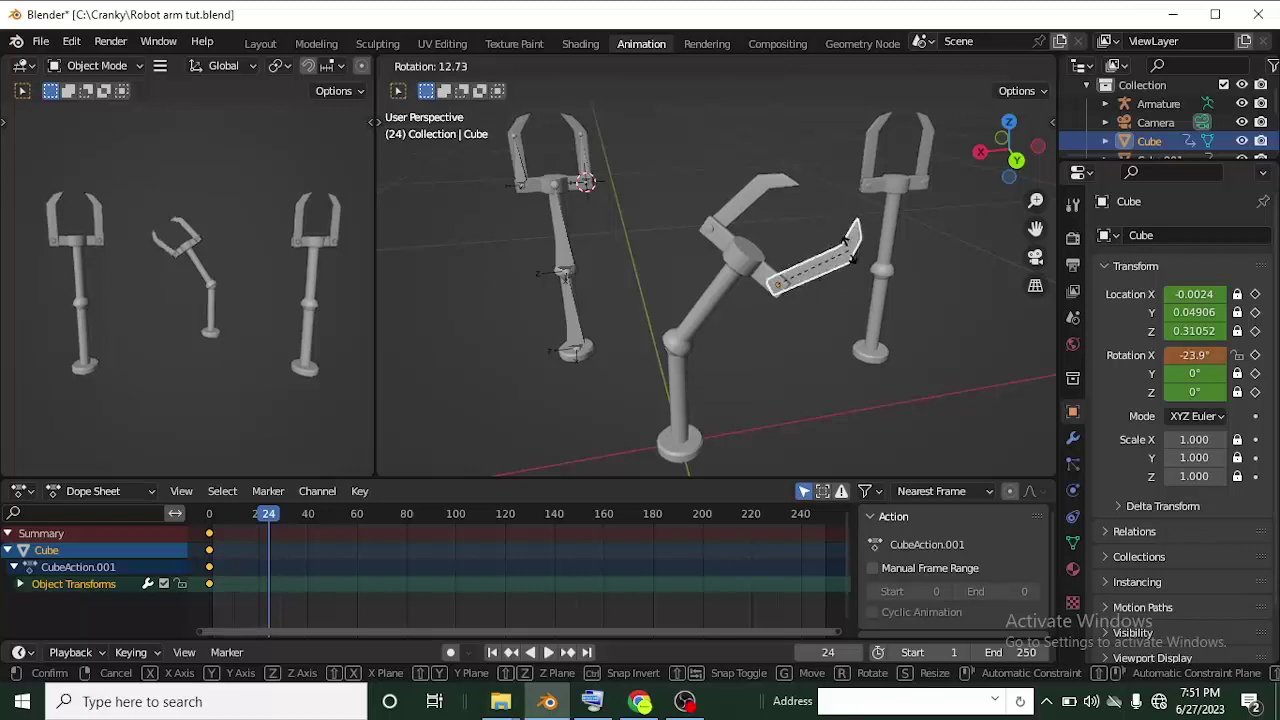
click(774, 211)
click(775, 186)
key(r)
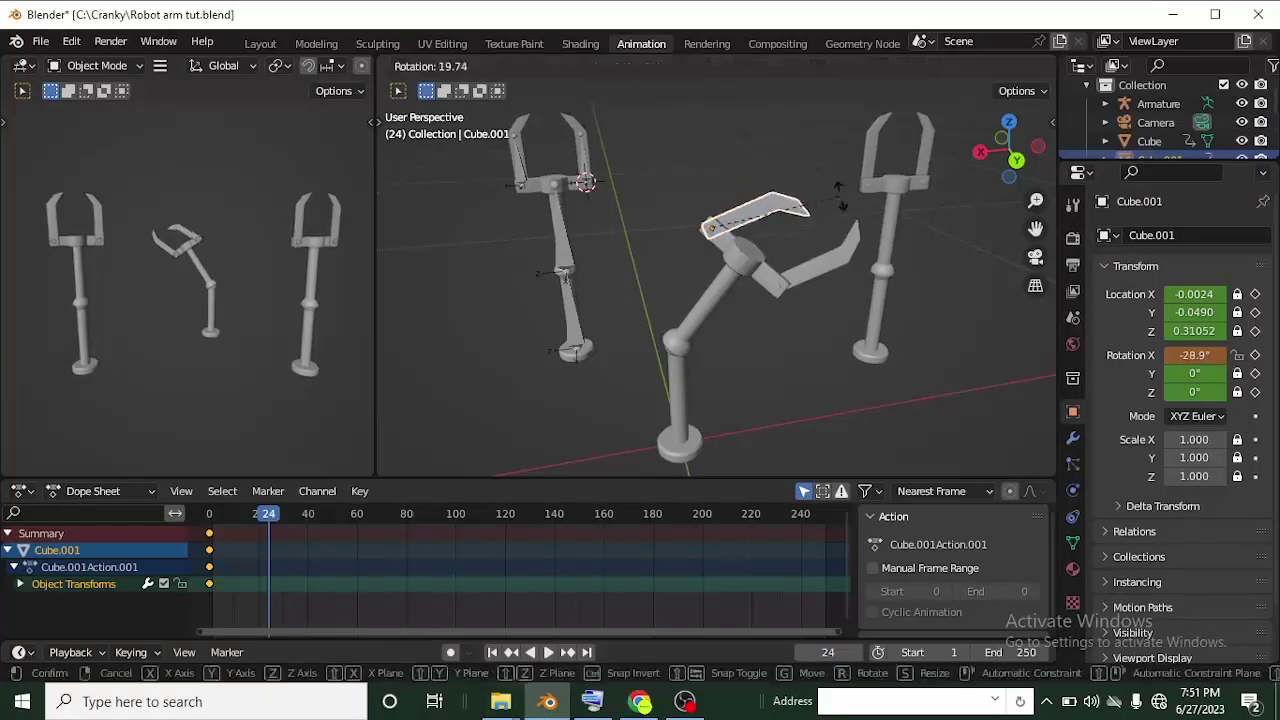
click(824, 246)
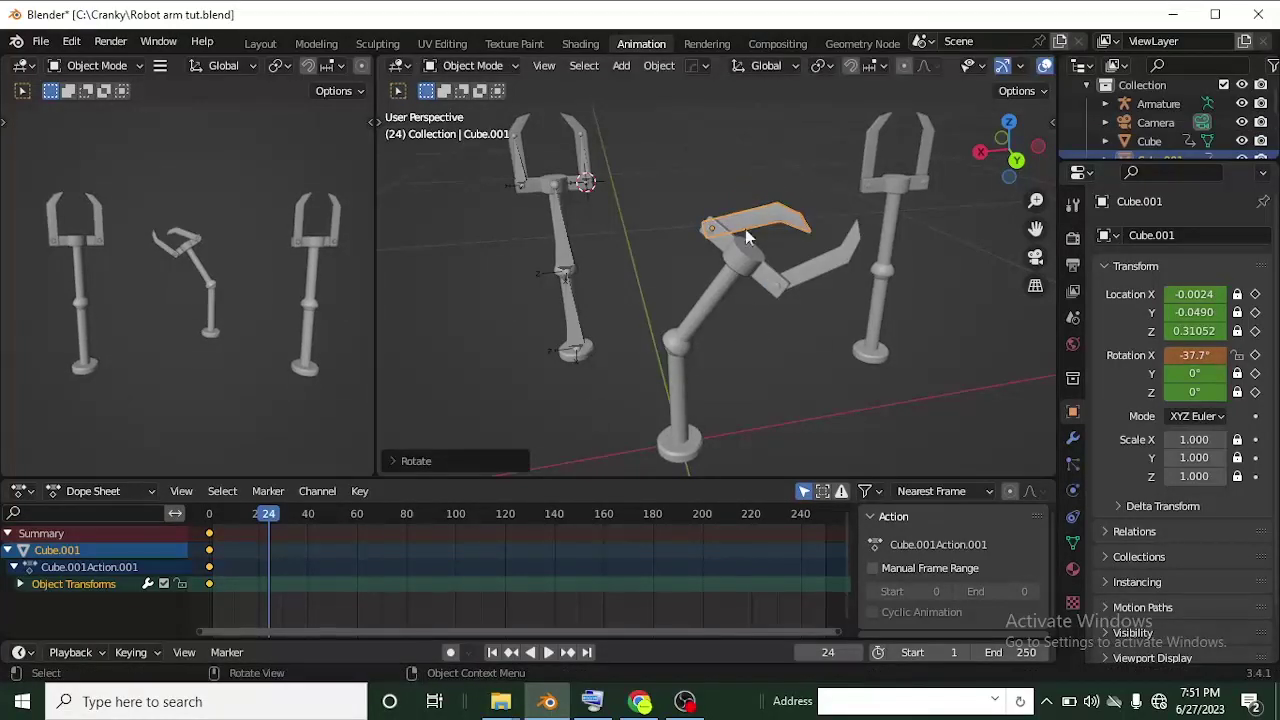
Select all parts of the center robot arm and insert a Location & Rotation keyframe at frame 24
drag(655, 176, 804, 494)
key(i)
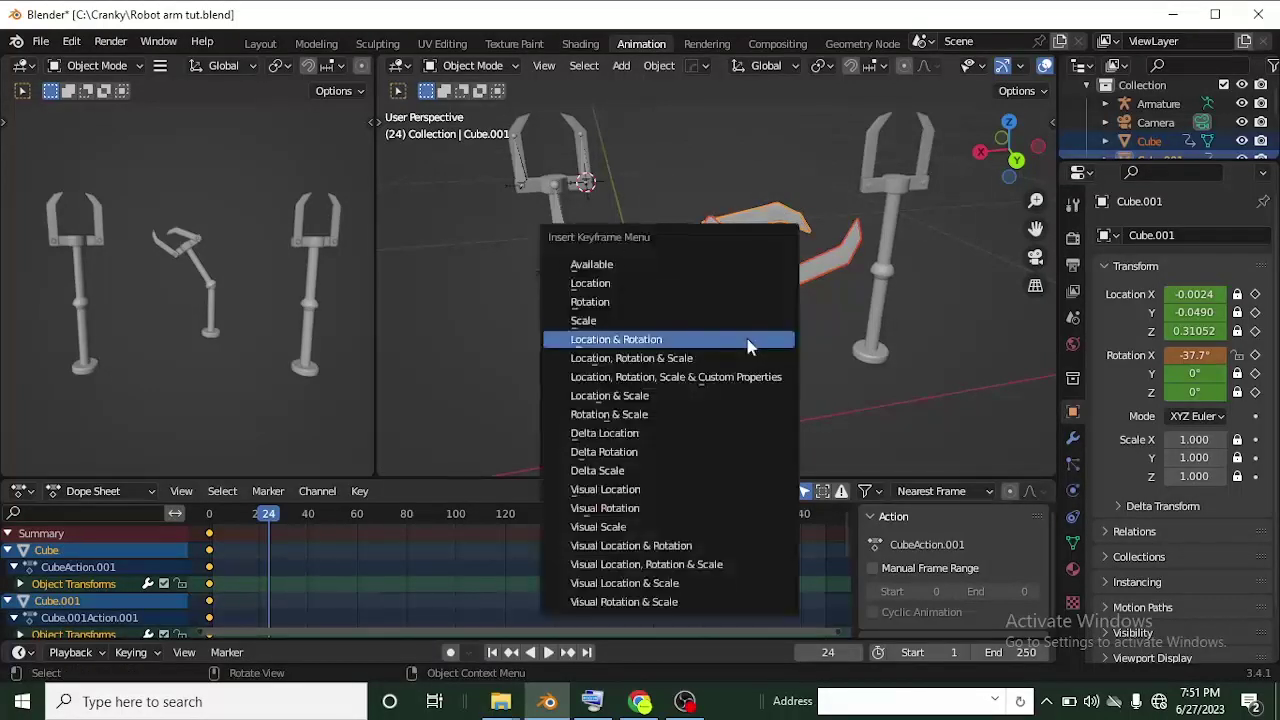
click(750, 340)
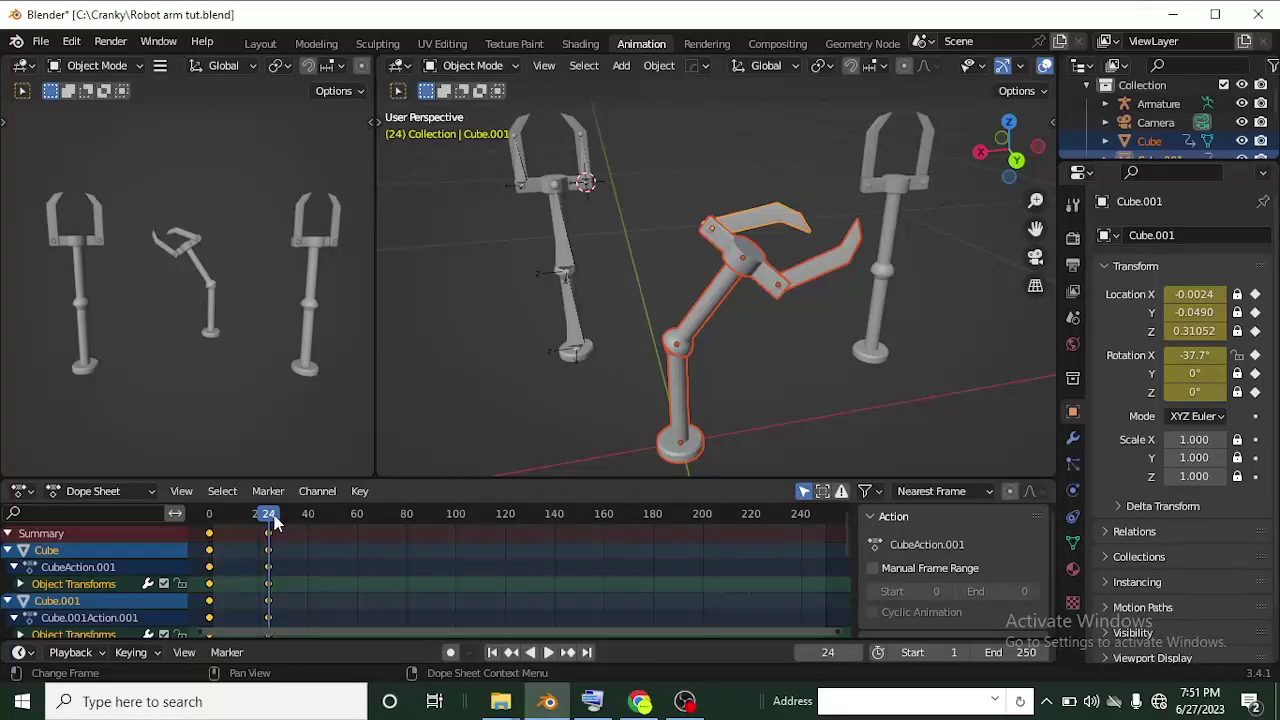
Scrub back to frame 0 and play the center arm's animation through its two keyframes
drag(276, 523, 209, 522)
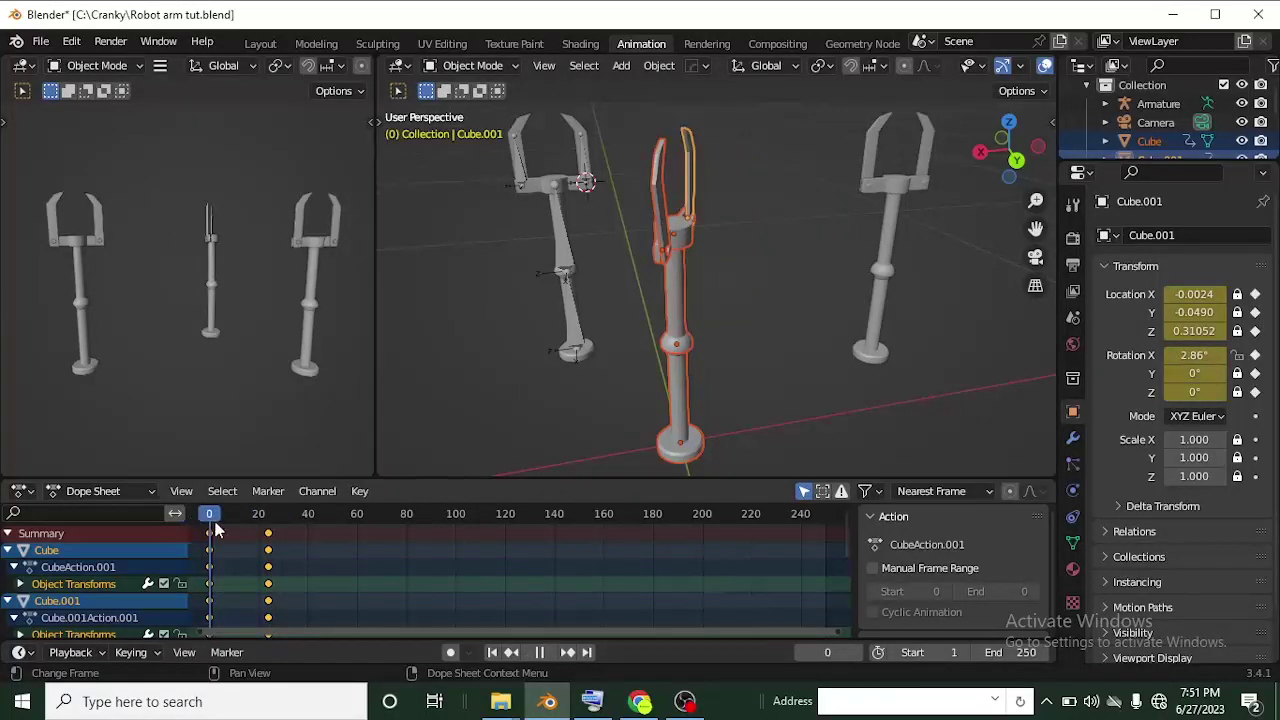
key(space)
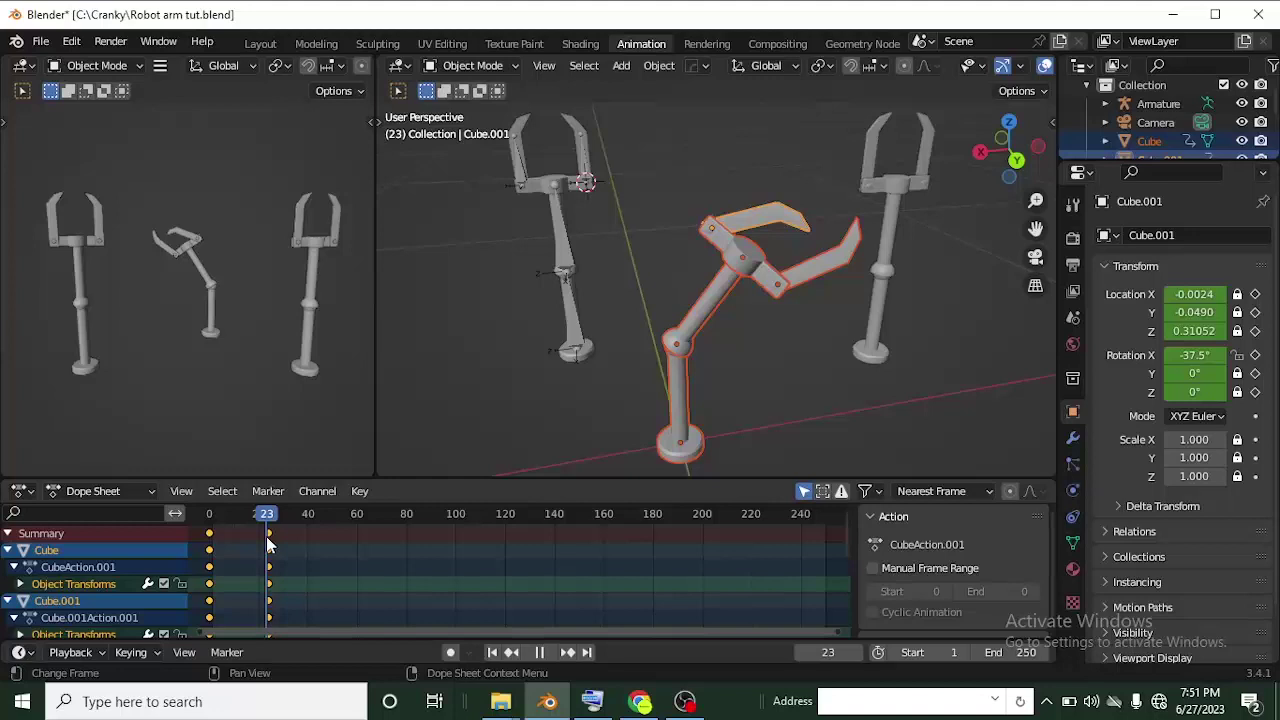
key(Escape)
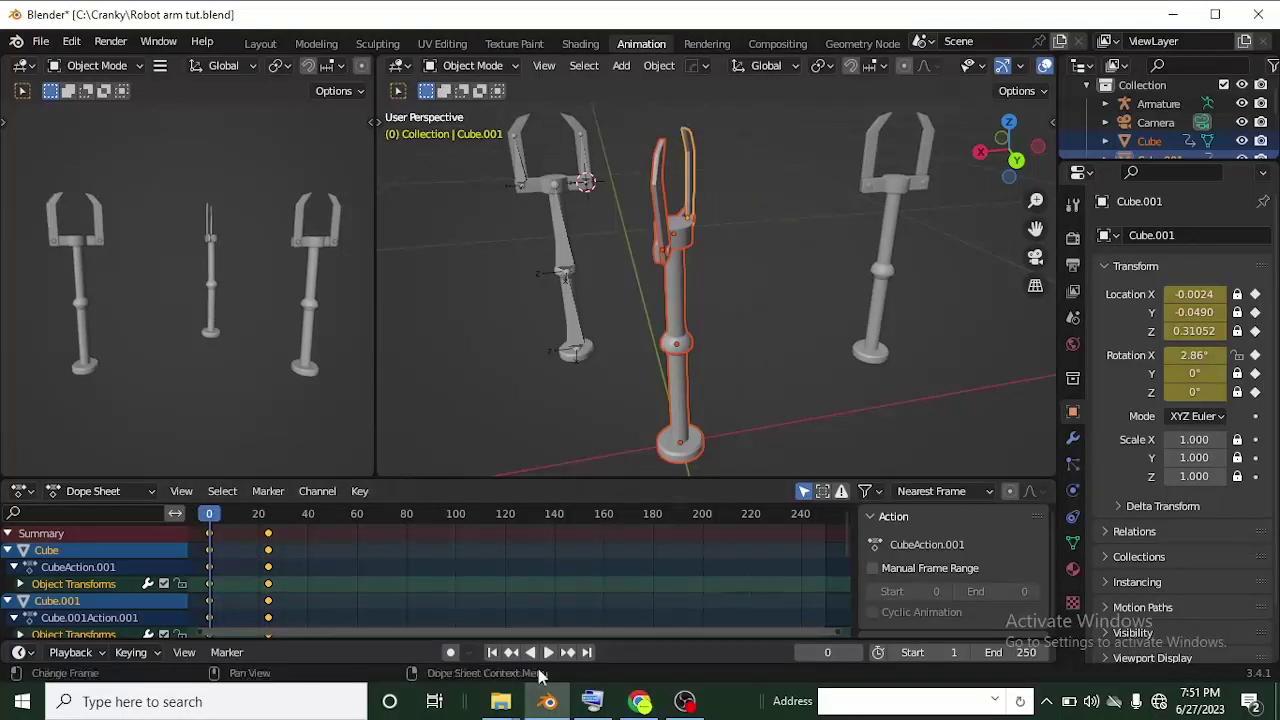
key(space)
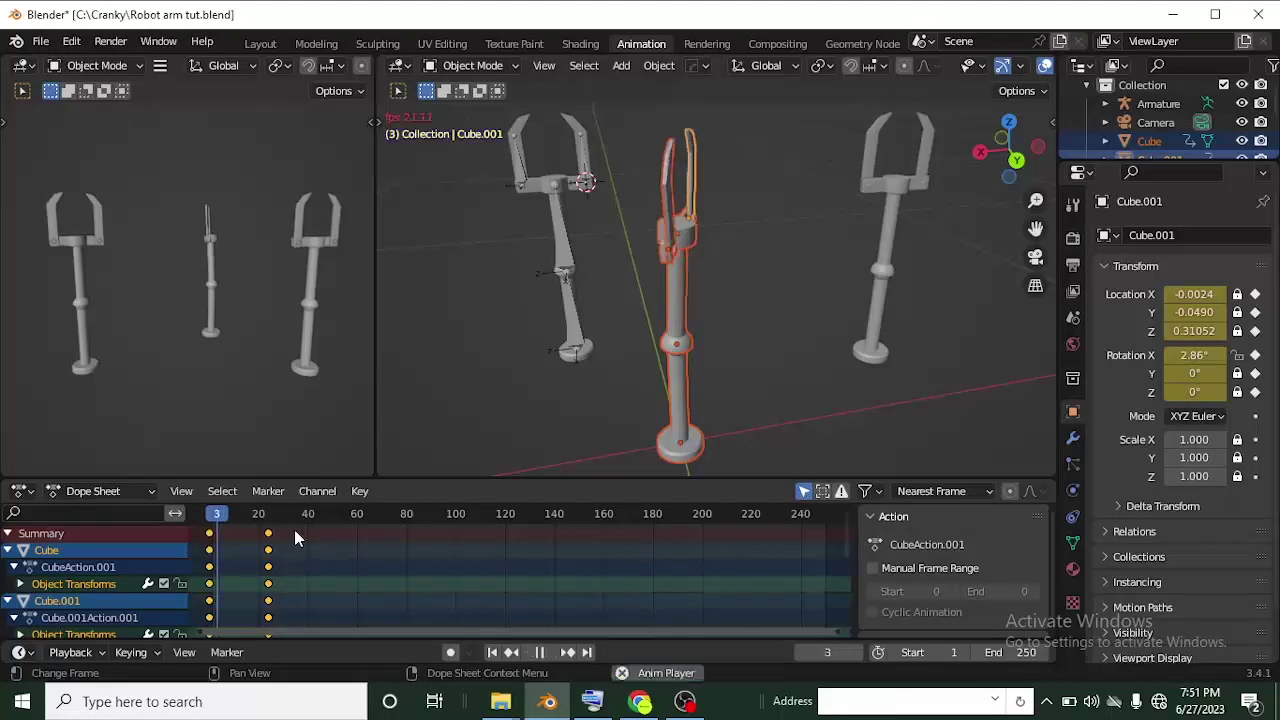
key(space)
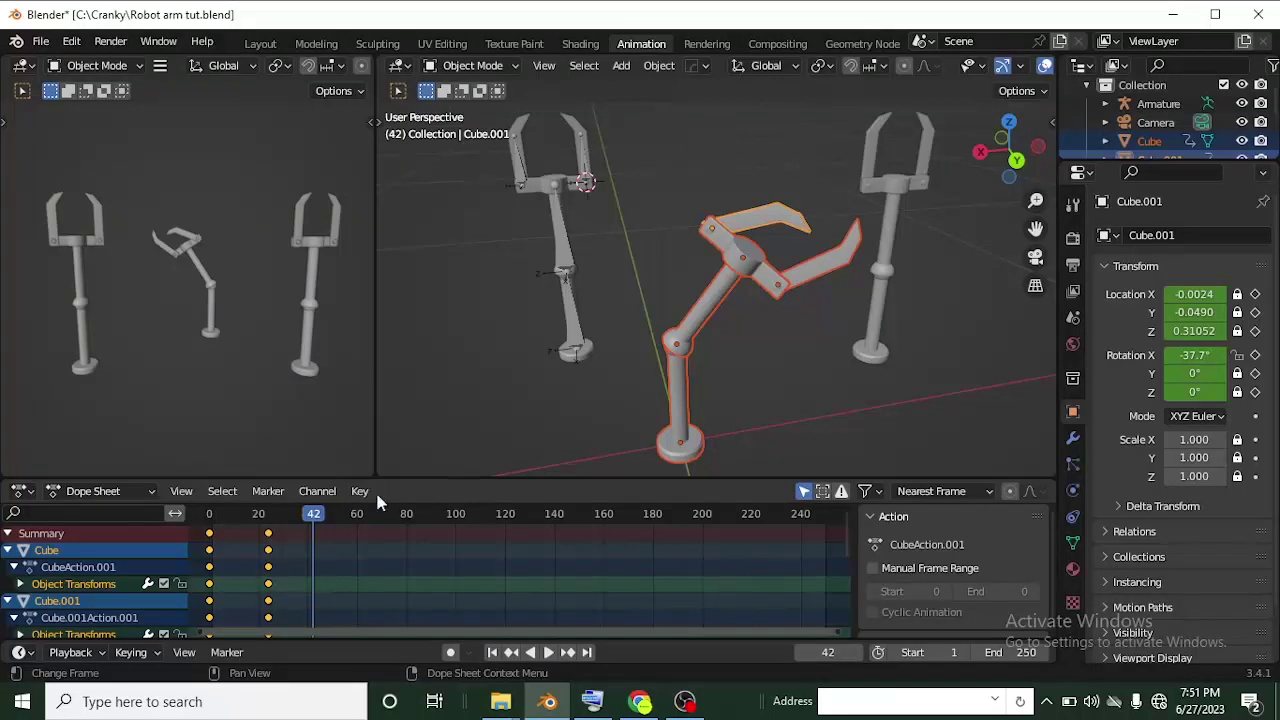
Move to frame 48 and paste the center arm's copied keyframes there
click(345, 578)
key(space)
mouse_move(345, 578)
mouse_down()
mouse_move(316, 576)
mouse_move(328, 580)
mouse_up()
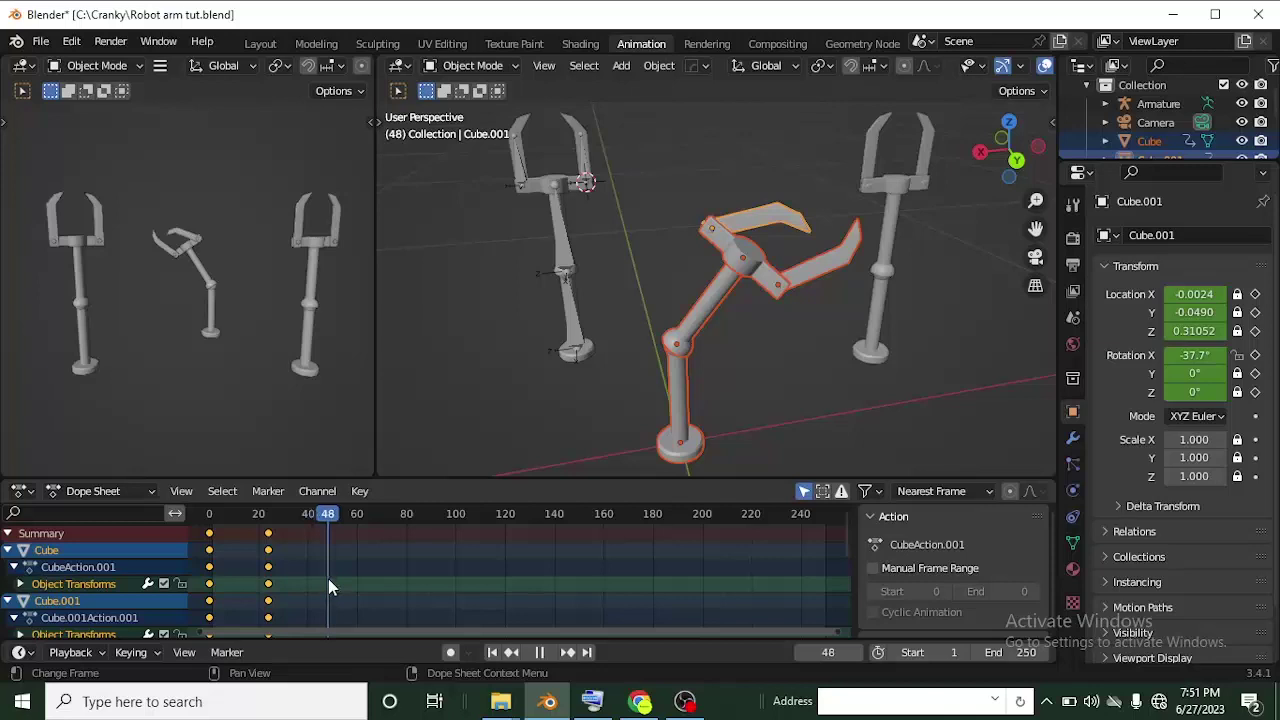
key(space)
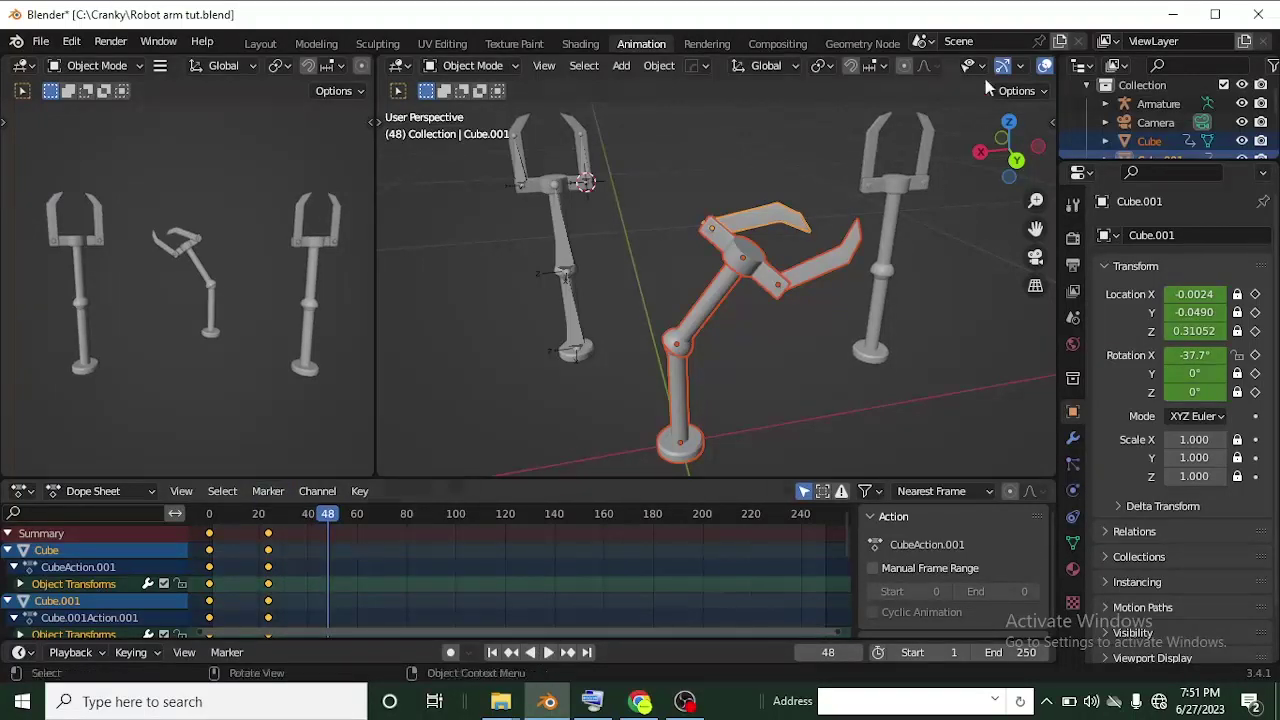
drag(668, 163, 785, 511)
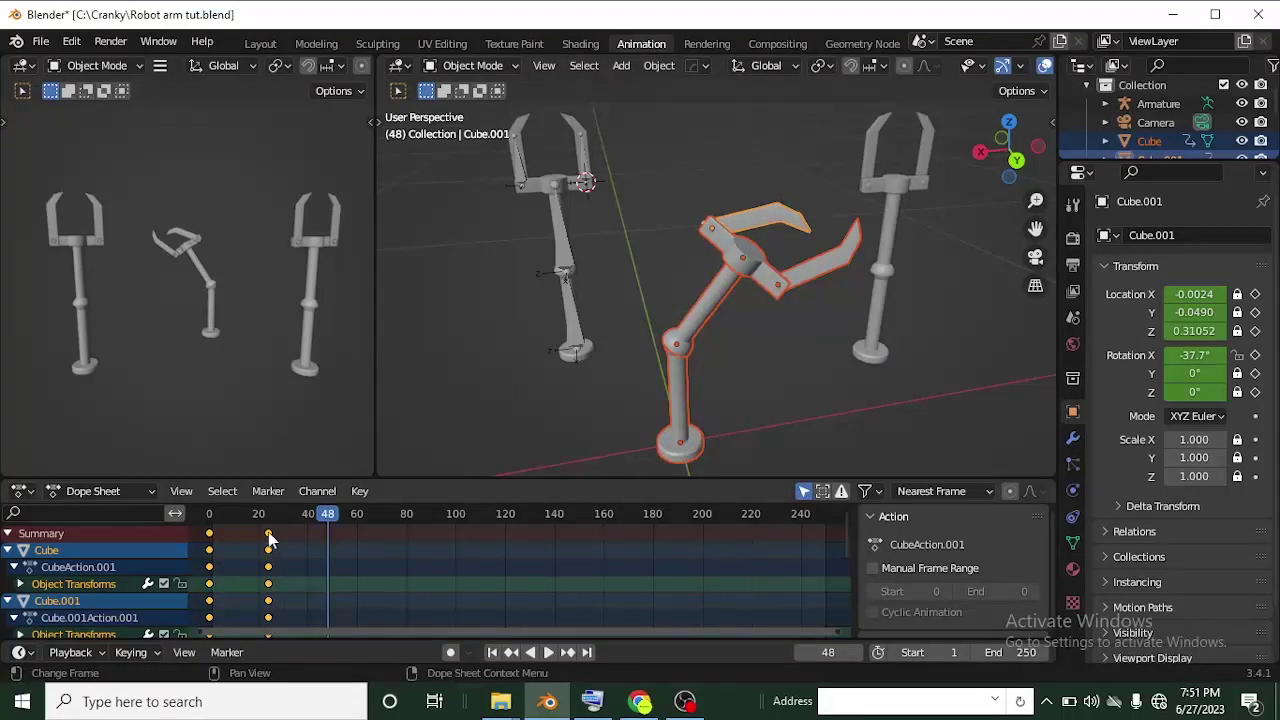
key(n)
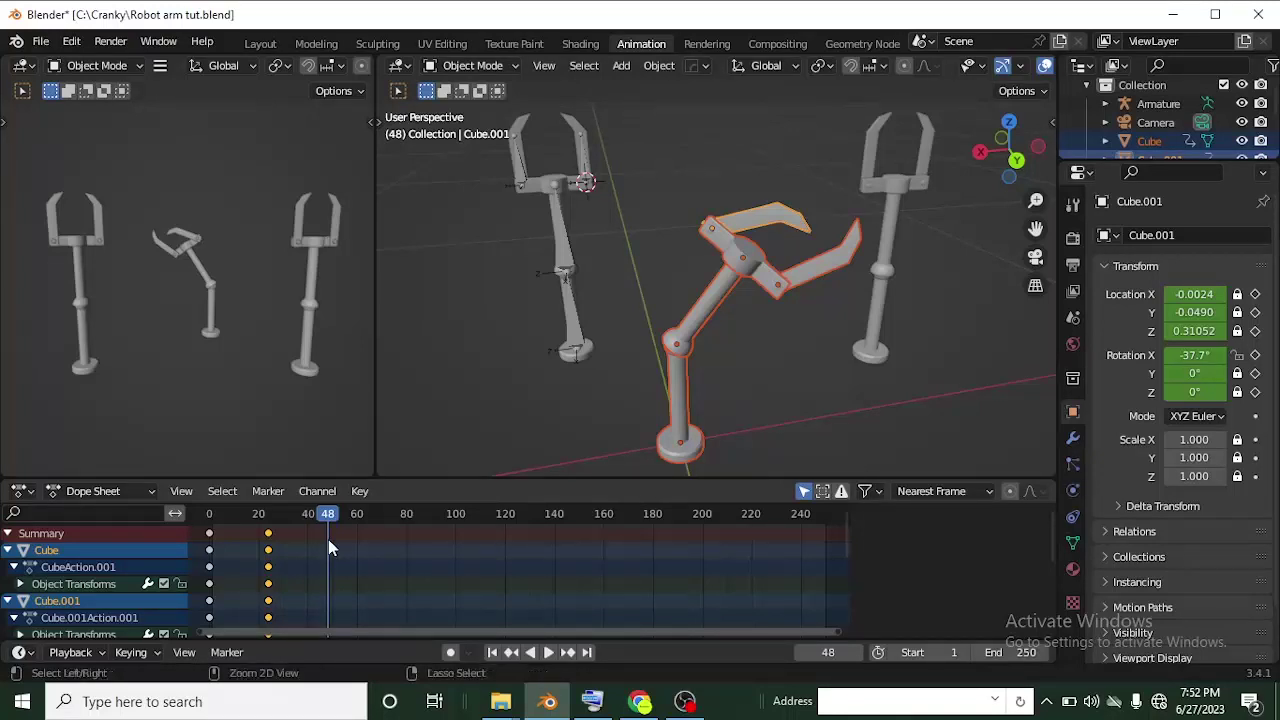
key(ctrl+v)
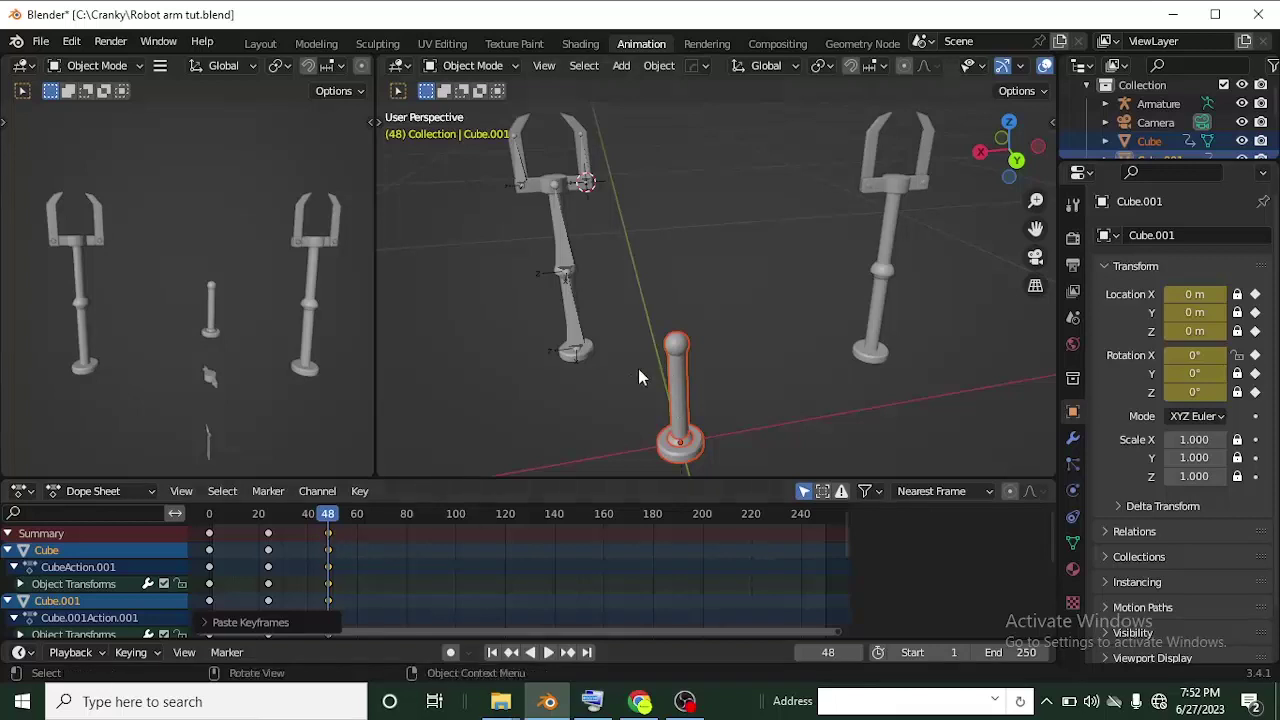
Scrub back to frame 45 and examine the positions of the center arm's parts near the pasted keyframes
scroll(651, 368, down, 3)
middle_drag(651, 371, 677, 312)
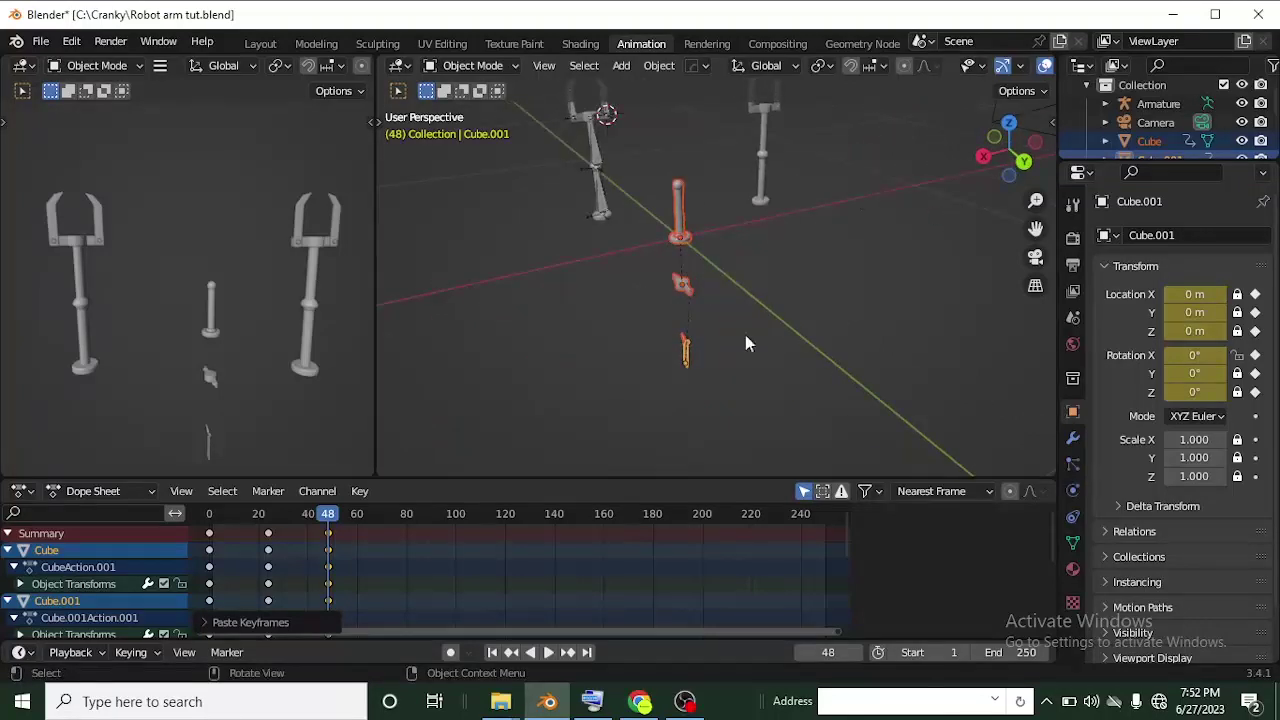
drag(329, 514, 323, 568)
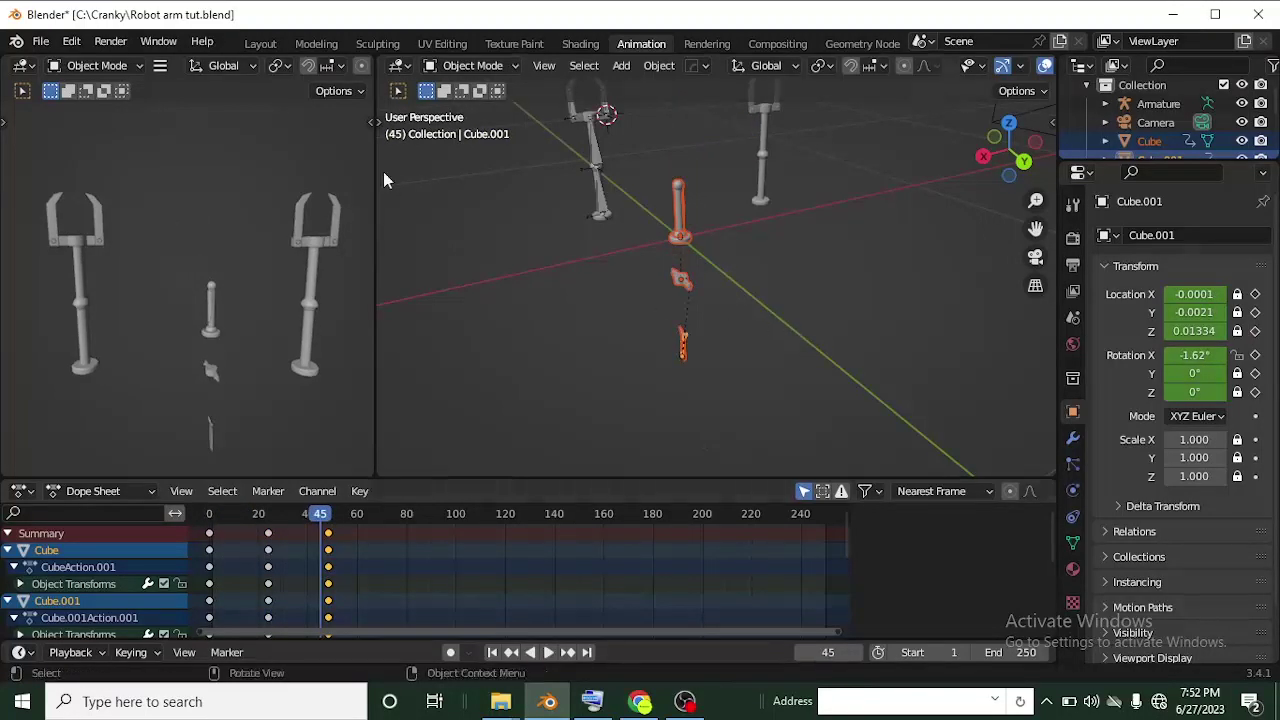
mouse_move(668, 229)
middle_down()
mouse_move(654, 228)
mouse_move(690, 348)
mouse_move(648, 317)
middle_up()
scroll(627, 318, up, 4)
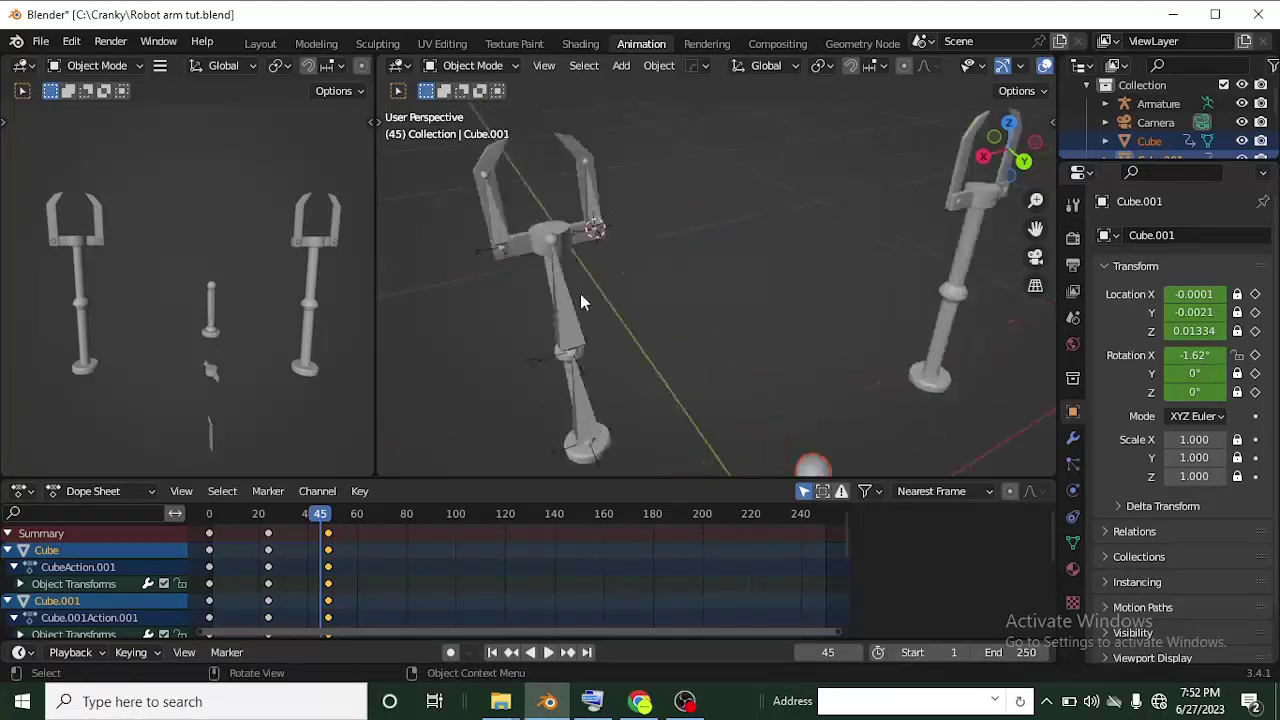
scroll(700, 282, down, 3)
middle_drag(700, 284, 716, 208)
scroll(716, 208, down, 2)
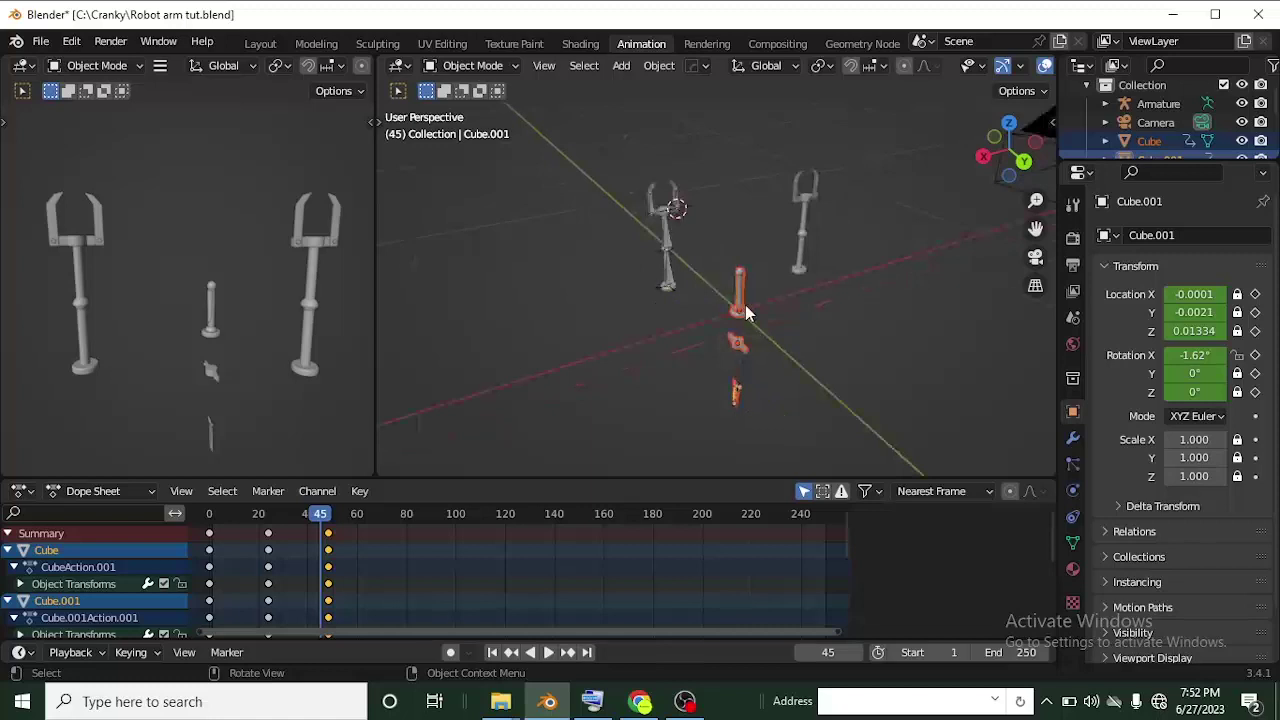
Undo the keyframe paste and the center arm's earlier pose and keyframe changes
key(ctrl+z)
key(ctrl+z)
key(ctrl+z)
Select the armature of the rigged robot arm and switch it to Pose Mode
scroll(714, 280, up, 4)
scroll(640, 300, up, 4)
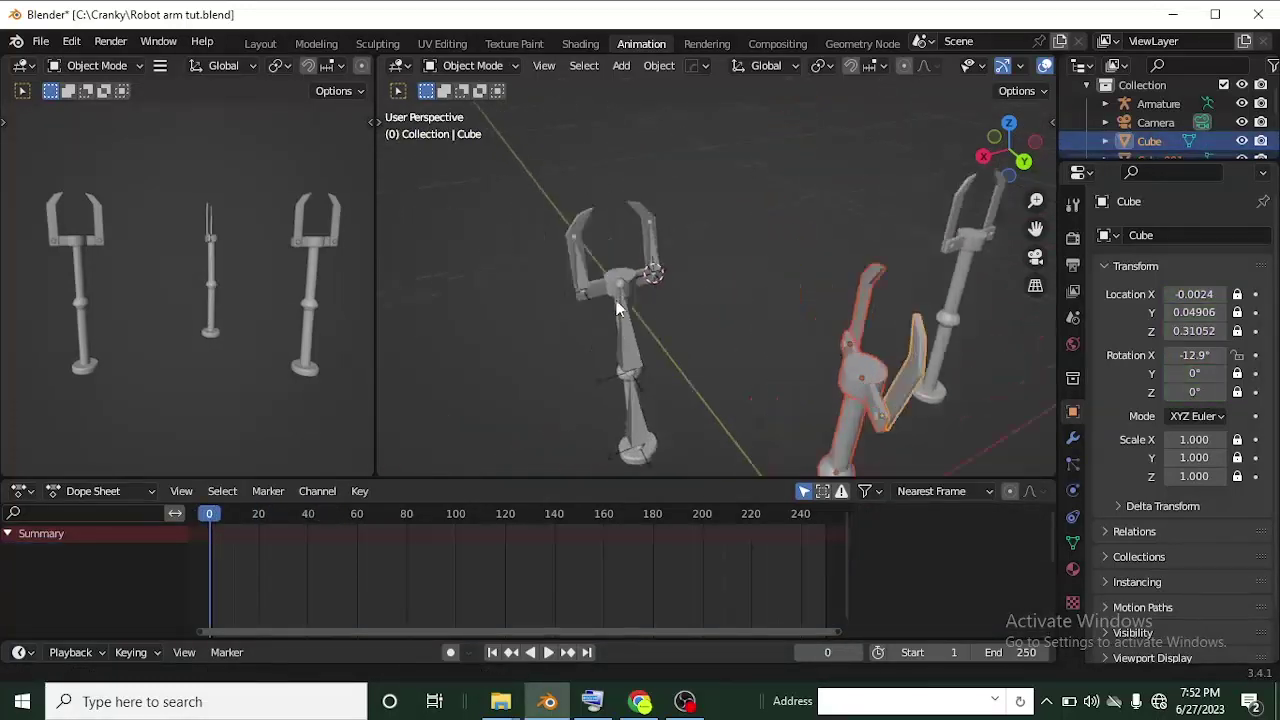
shift+middle_drag(630, 340, 676, 280)
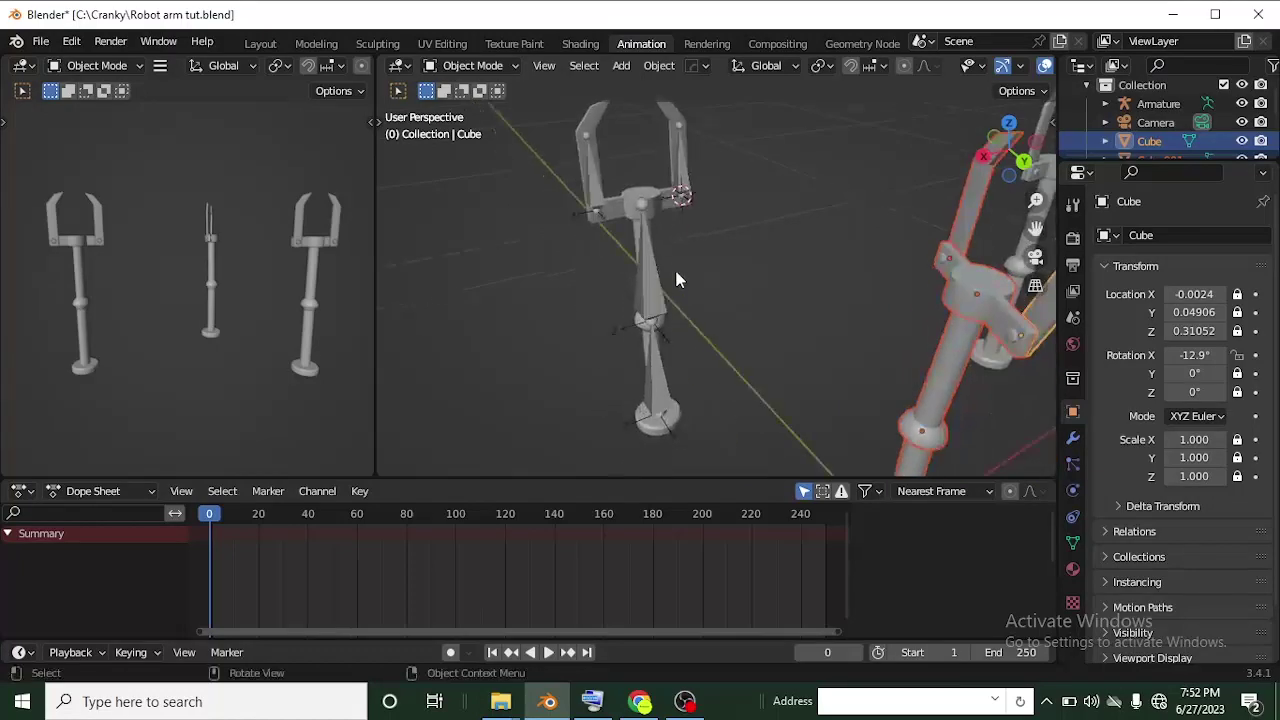
click(656, 287)
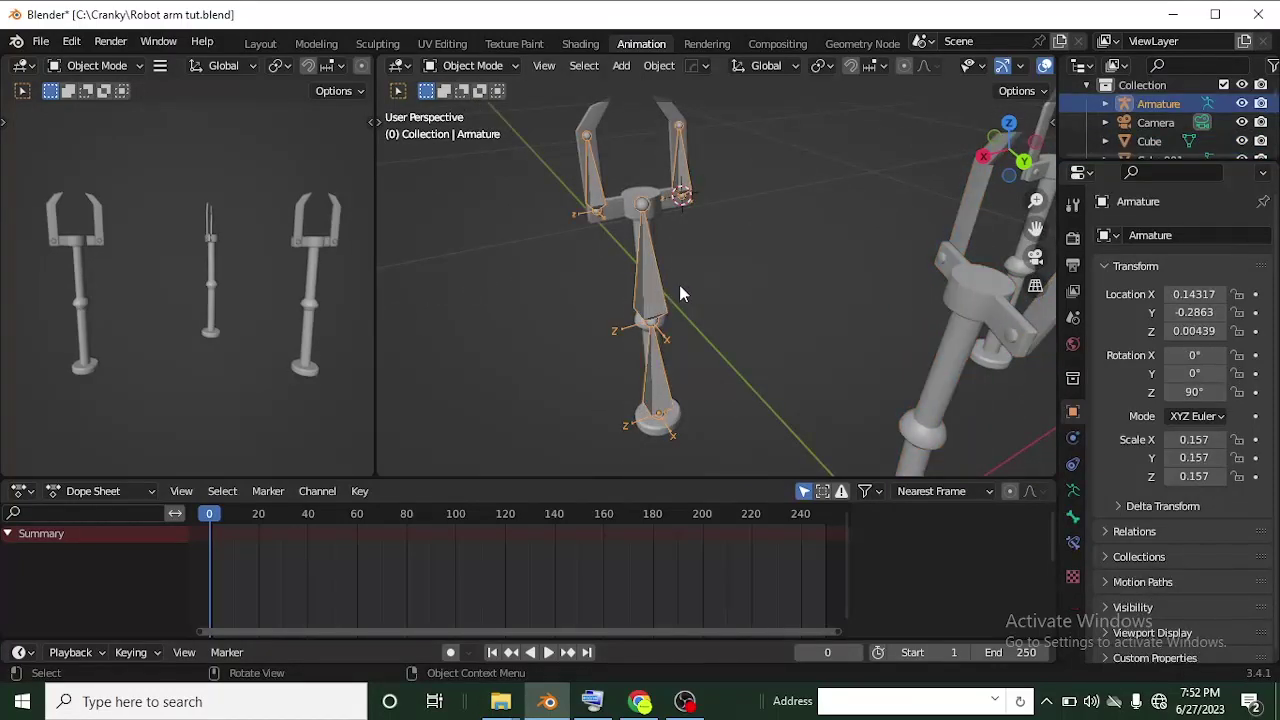
click(509, 68)
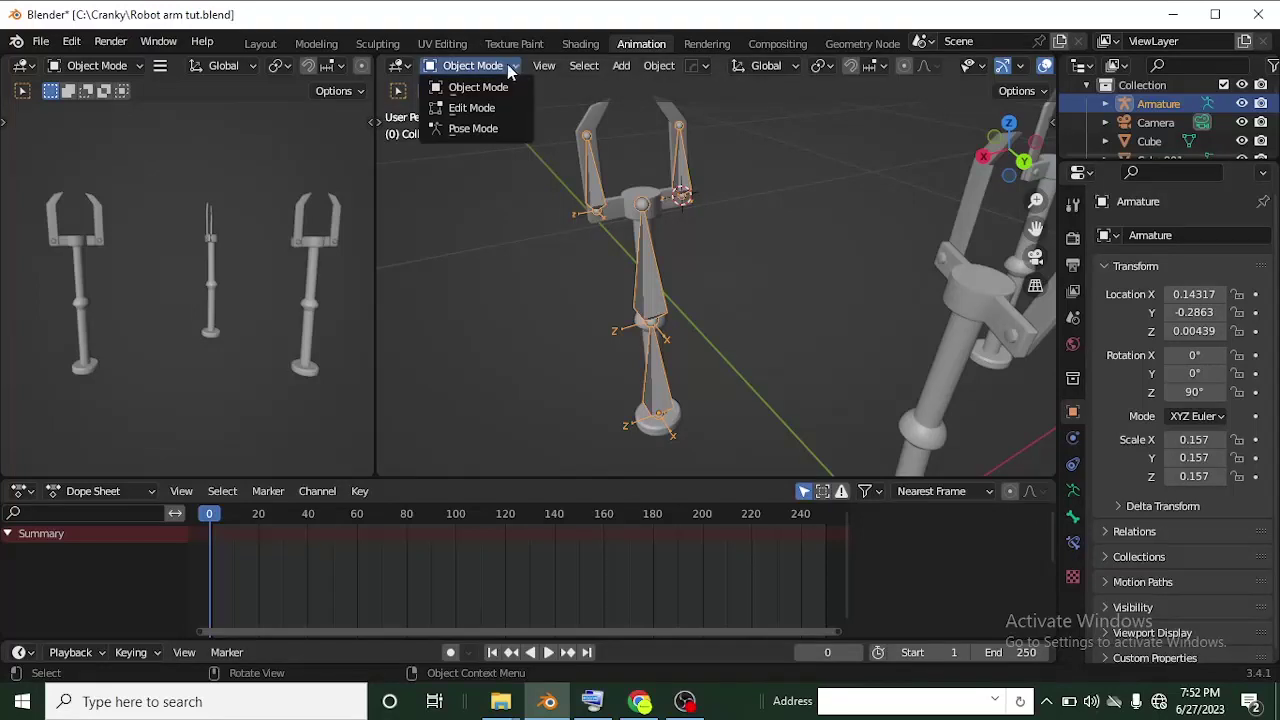
click(488, 129)
Select all bones of the armature and insert a Location & Rotation keyframe at frame 0
click(683, 185)
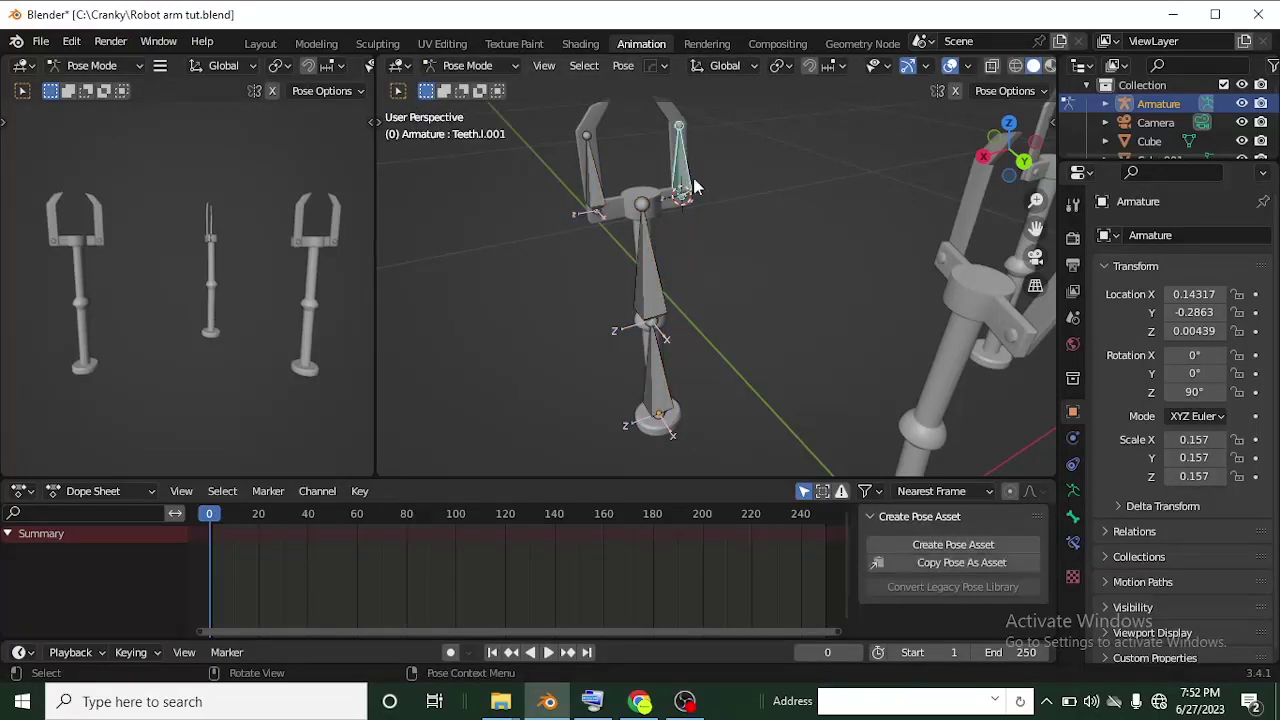
key(bracketleft)
middle_drag(669, 380, 578, 180)
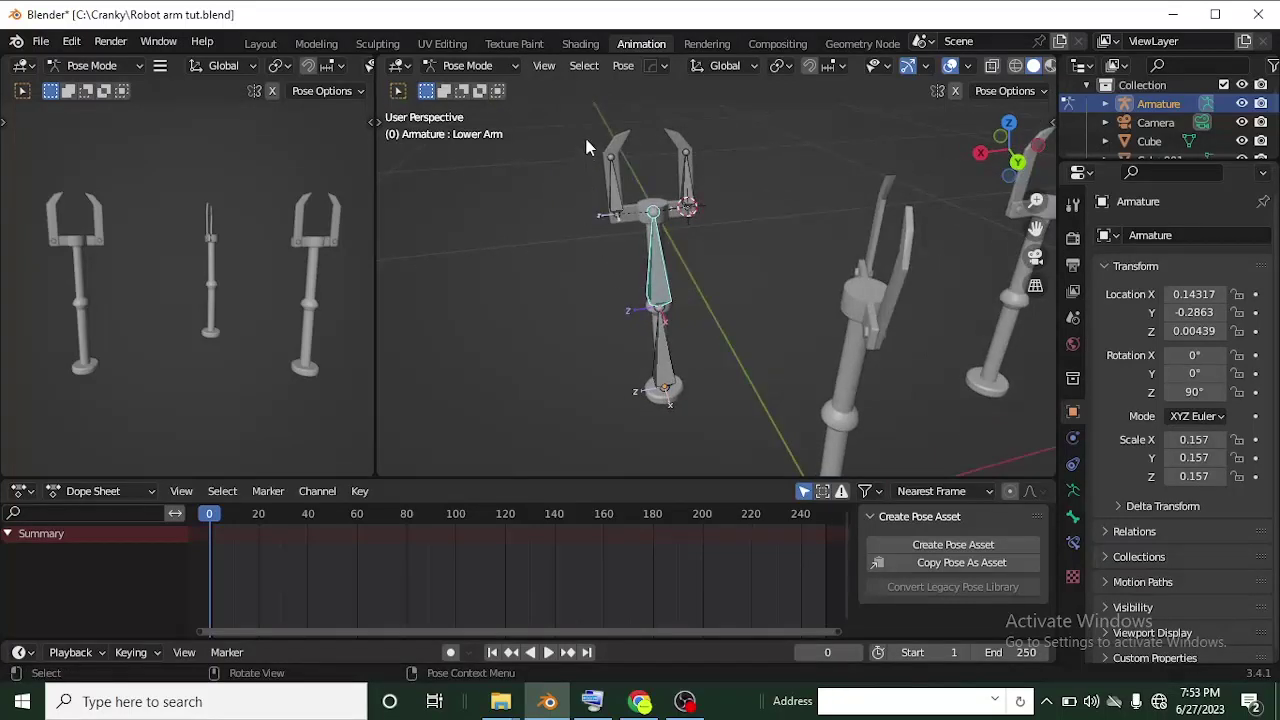
drag(586, 145, 746, 451)
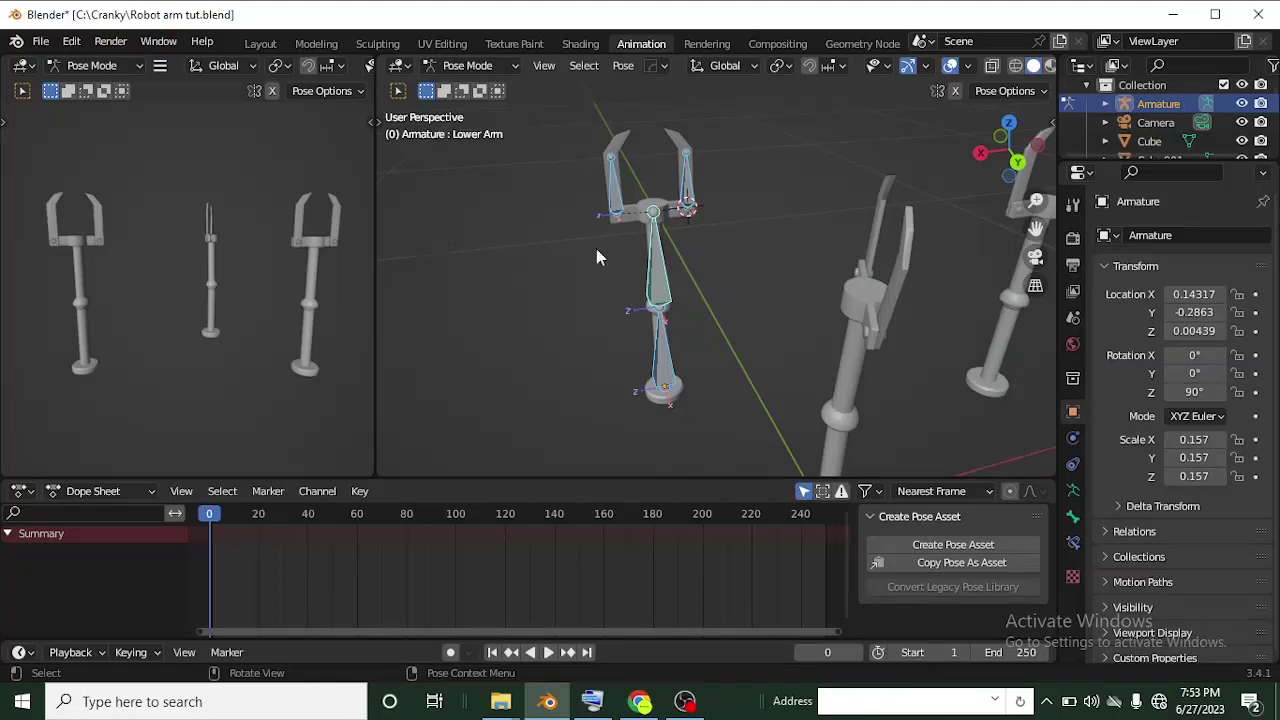
key(i)
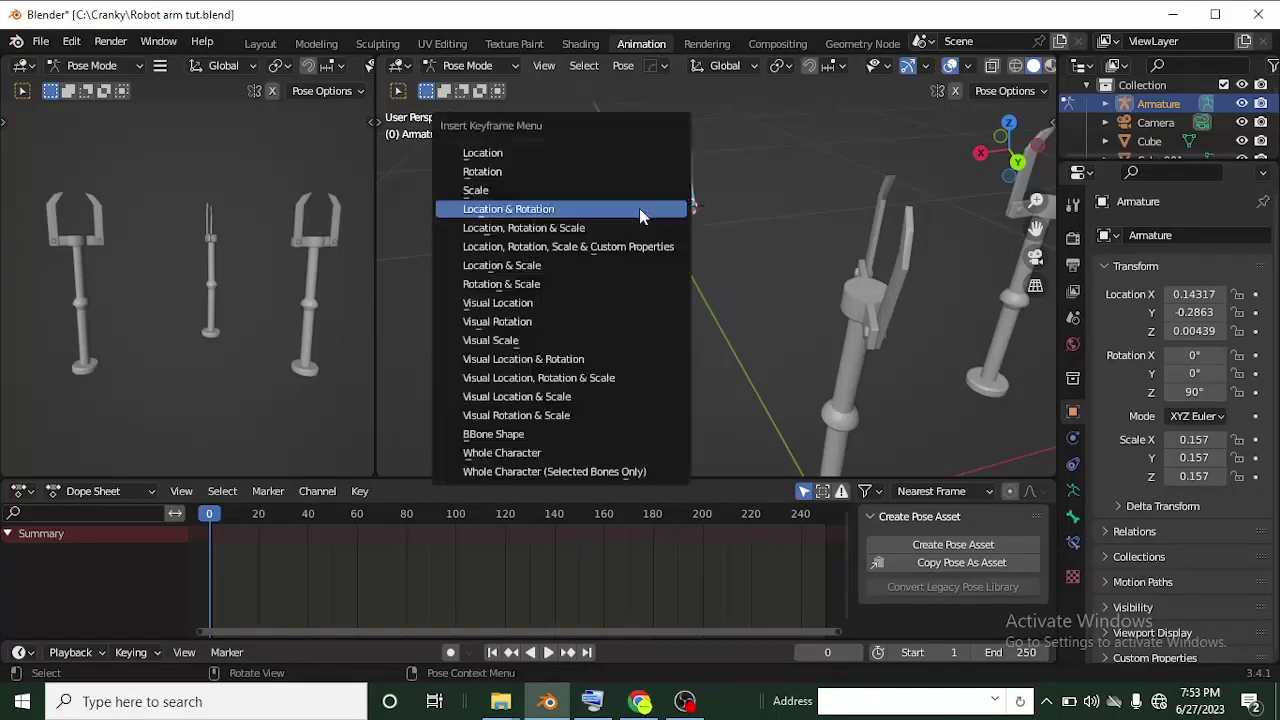
click(639, 208)
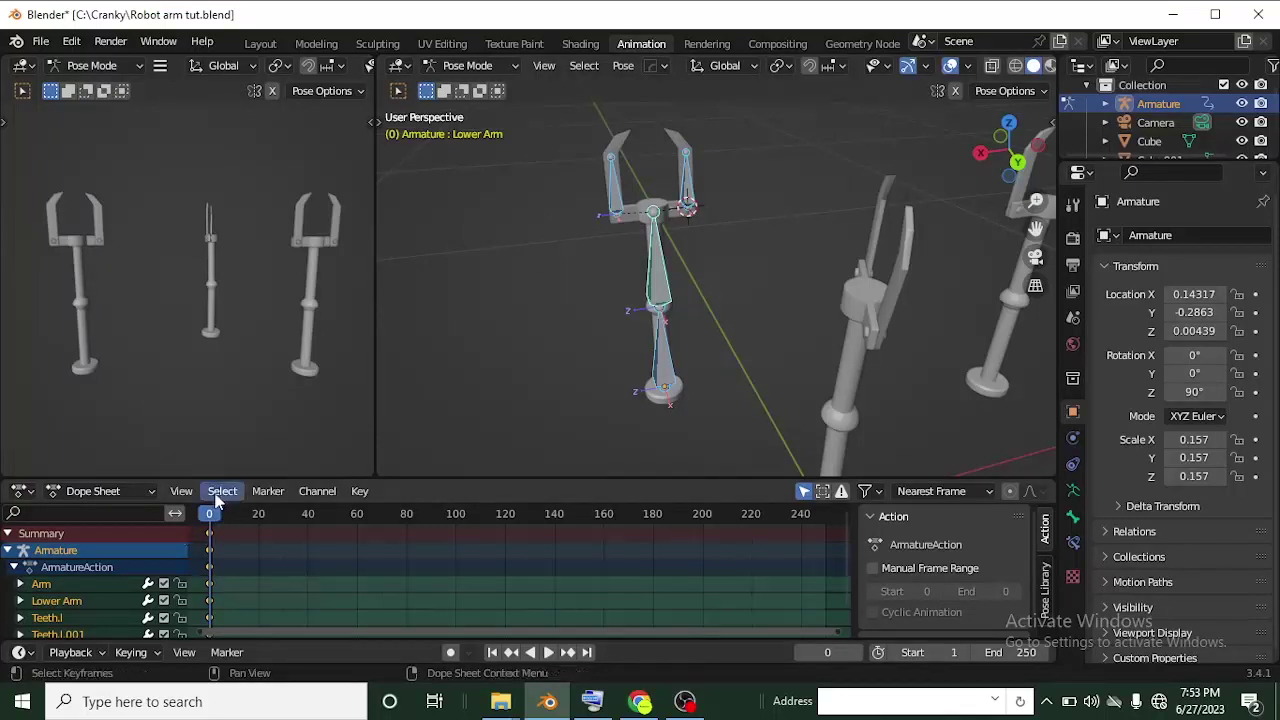
Advance to frame 24 and rotate the Lower Arm bone so the arm bends over to one side
key(space)
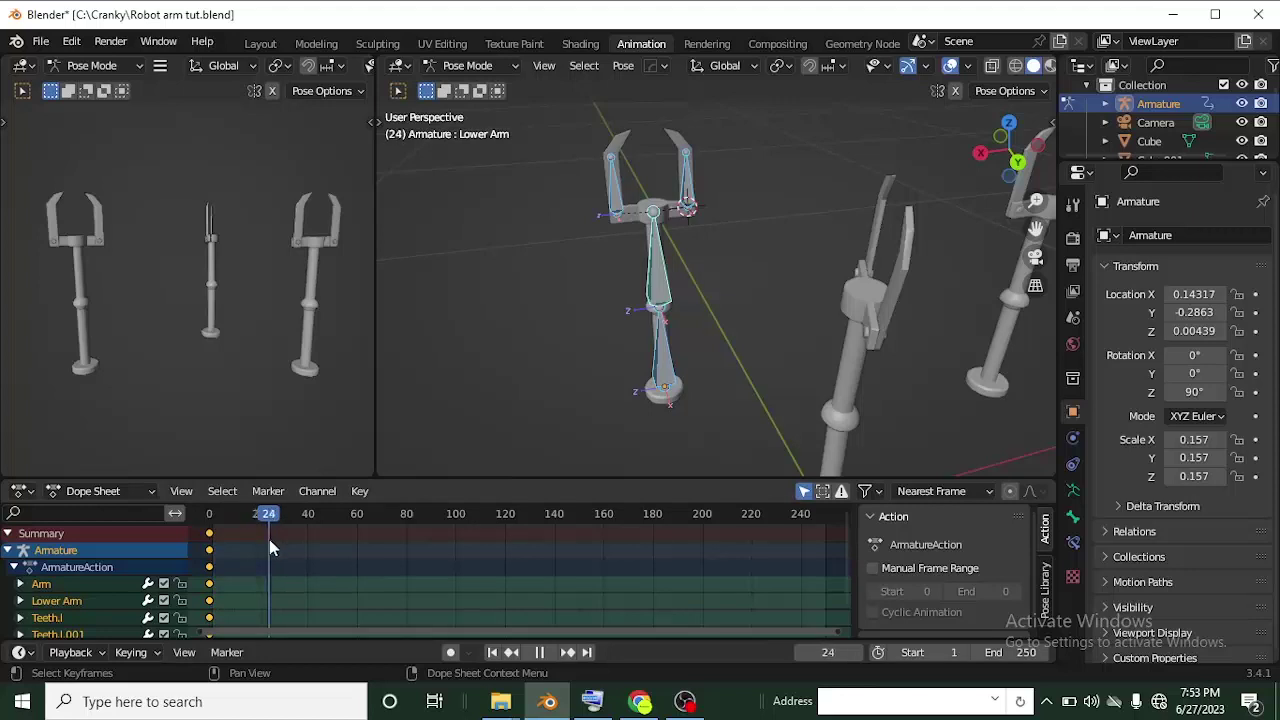
key(space)
click(660, 260)
key(r)
click(730, 268)
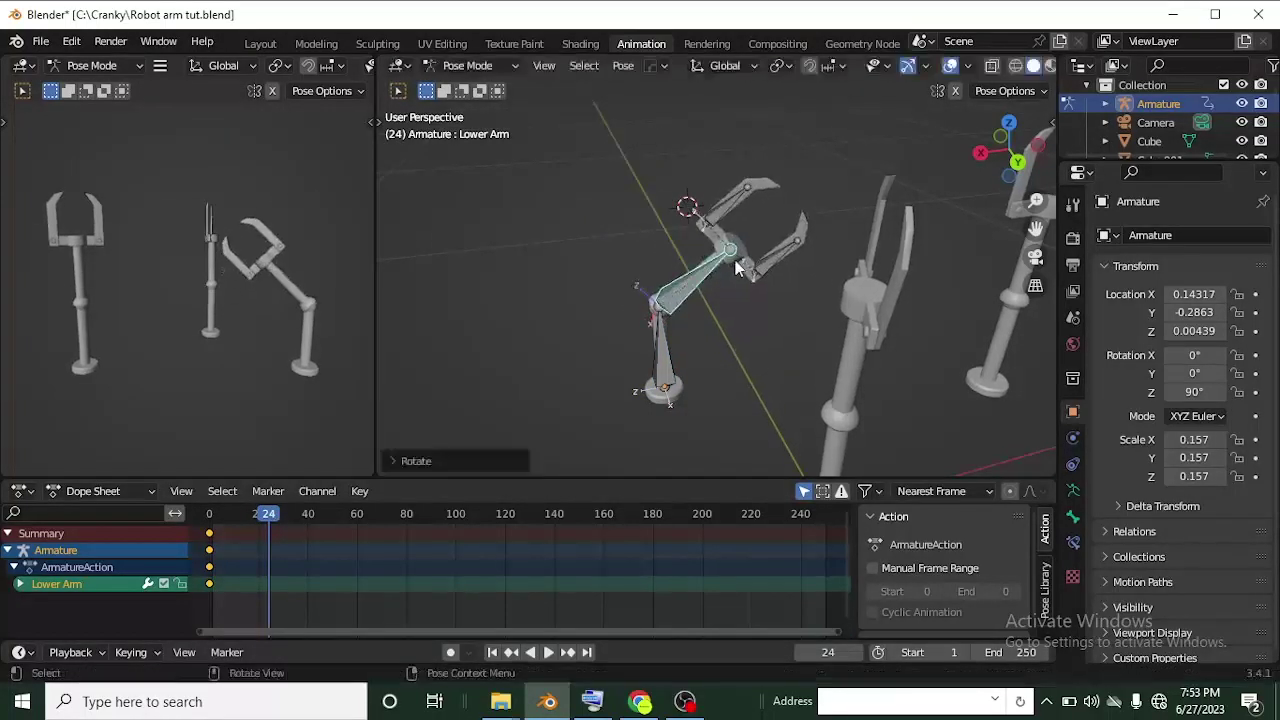
Rotate the Teeth.l.001 and Teeth.l bones inward to close the gripper at frame 24
click(786, 249)
key(r)
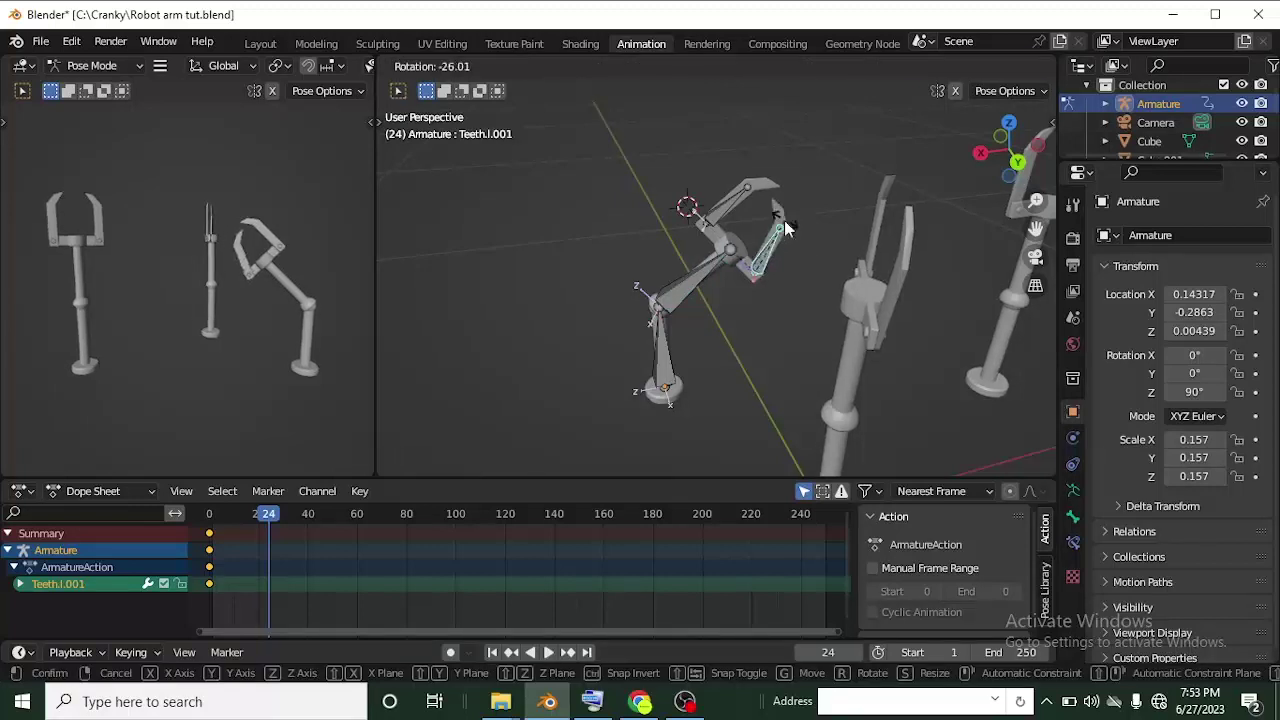
click(768, 208)
click(737, 196)
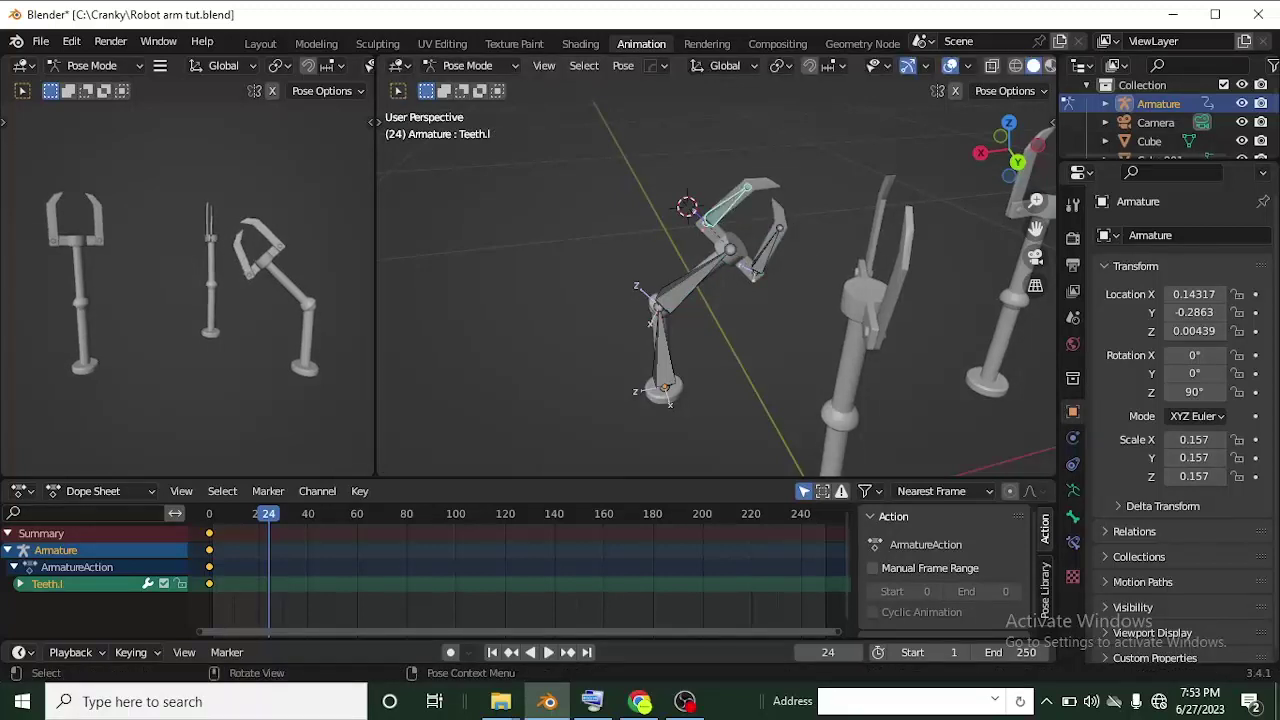
key(r)
click(768, 207)
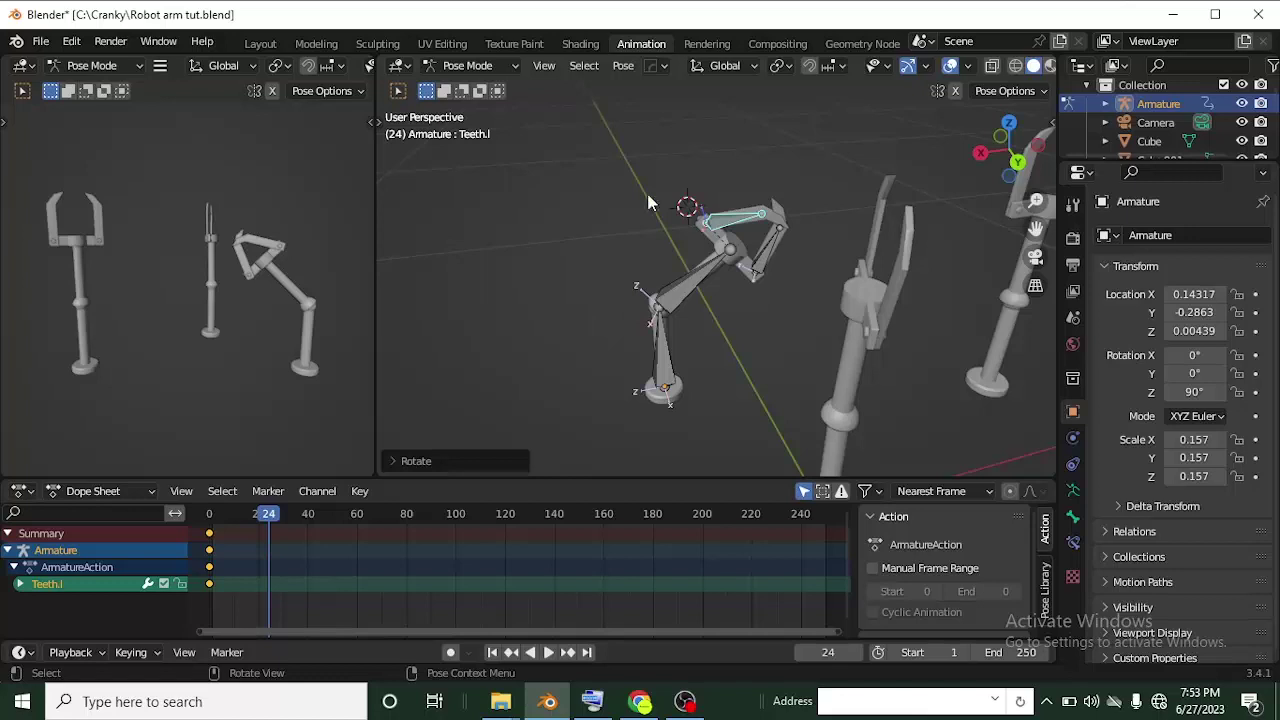
Select all bones and keyframe the bent, closed pose at frame 24
key(a)
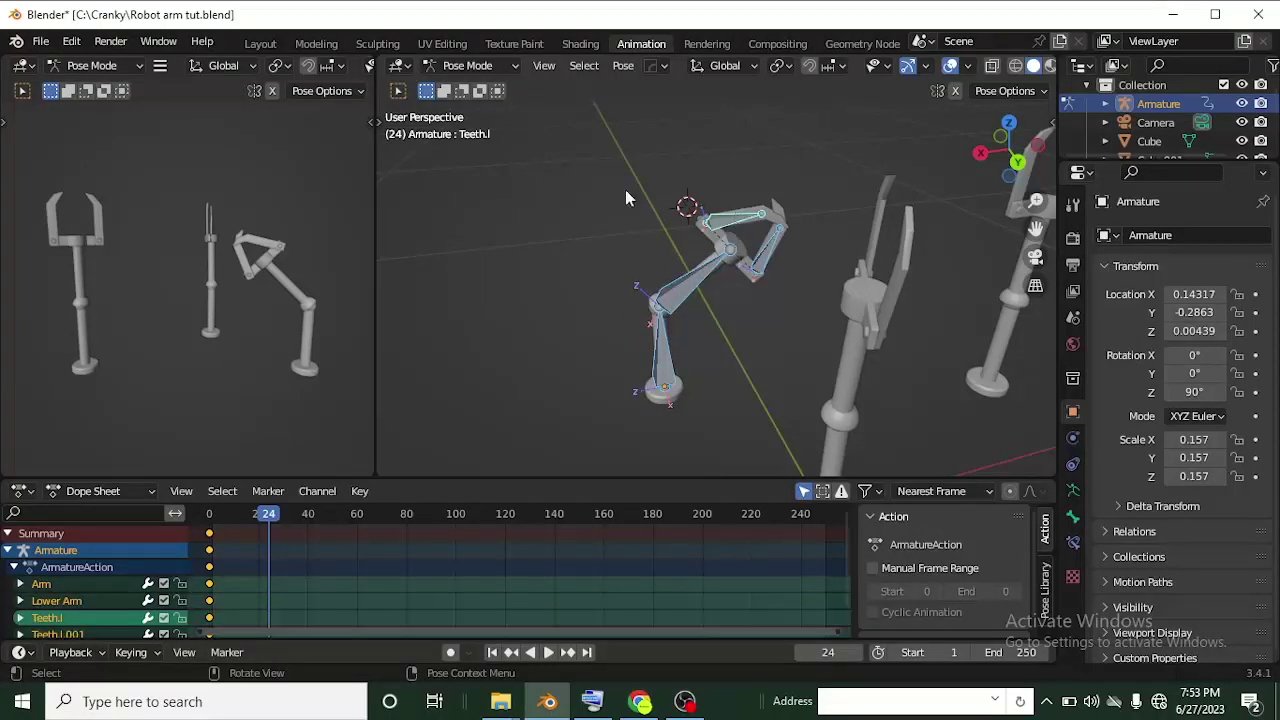
drag(602, 139, 784, 438)
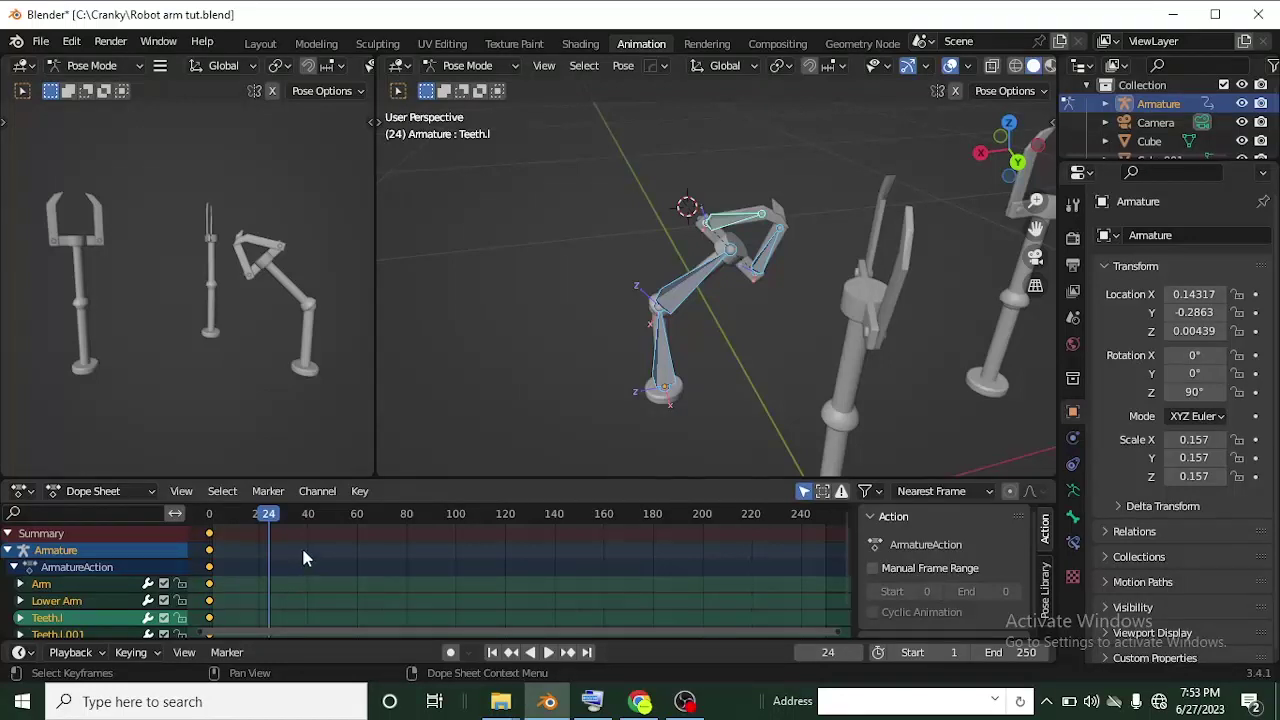
key(i)
click(746, 230)
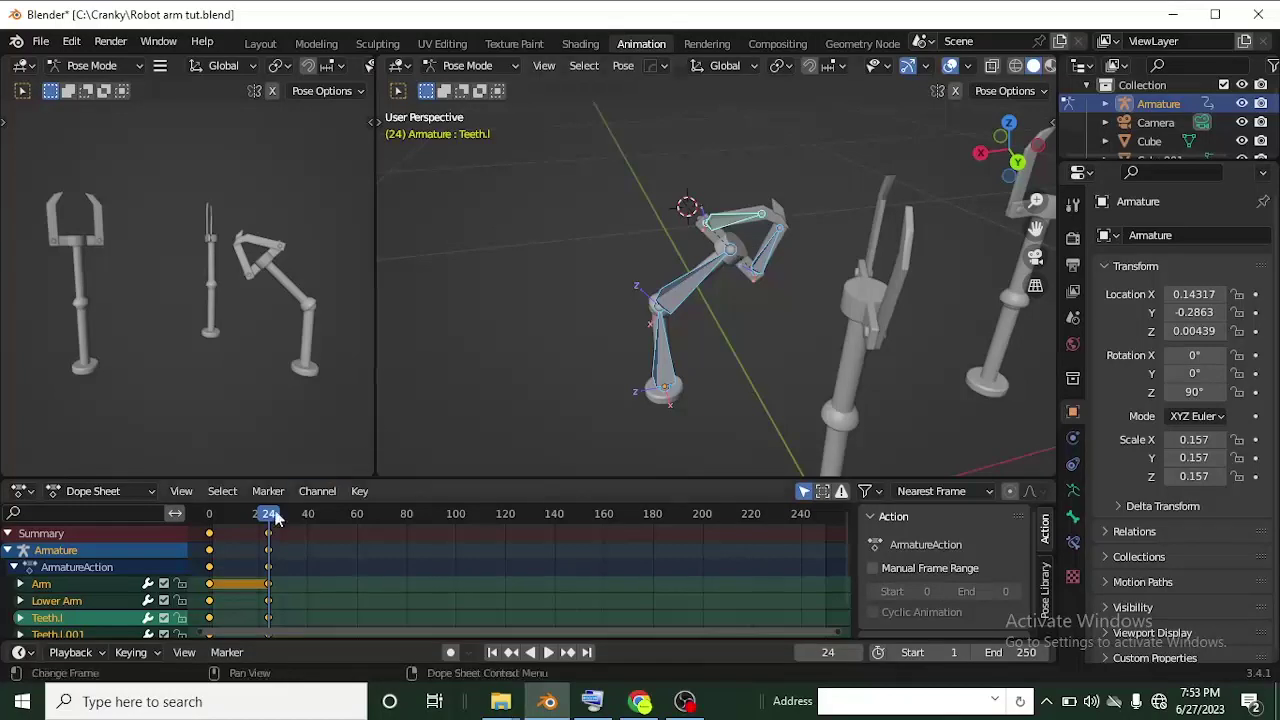
Copy the armature's keyframes at frame 24 and paste them at frame 48, undoing the first paste and pasting again
drag(266, 514, 268, 555)
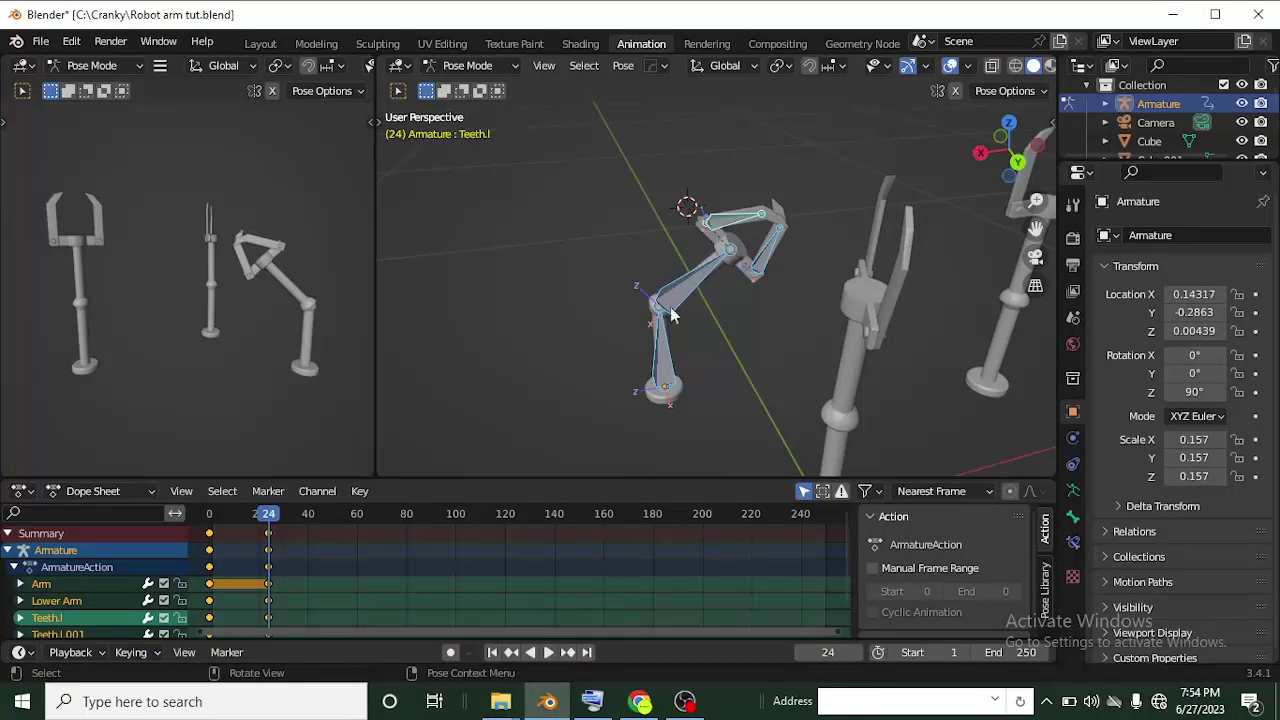
click(268, 540)
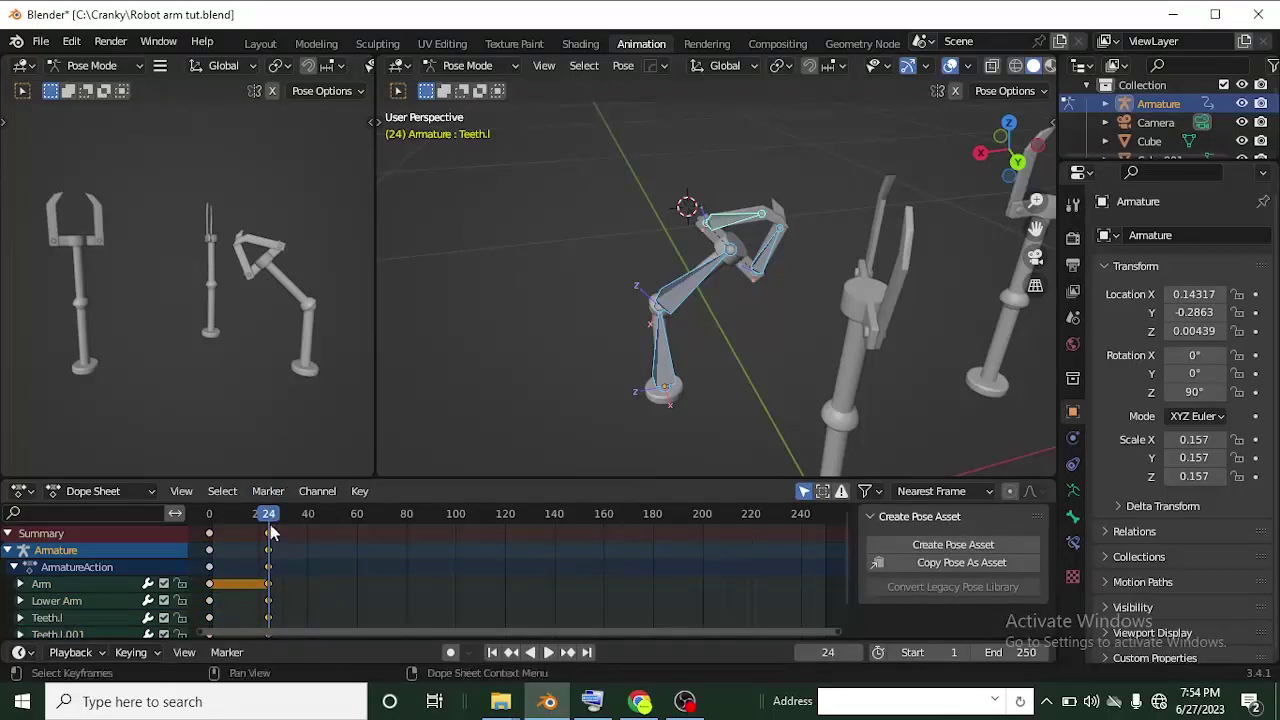
drag(270, 520, 329, 541)
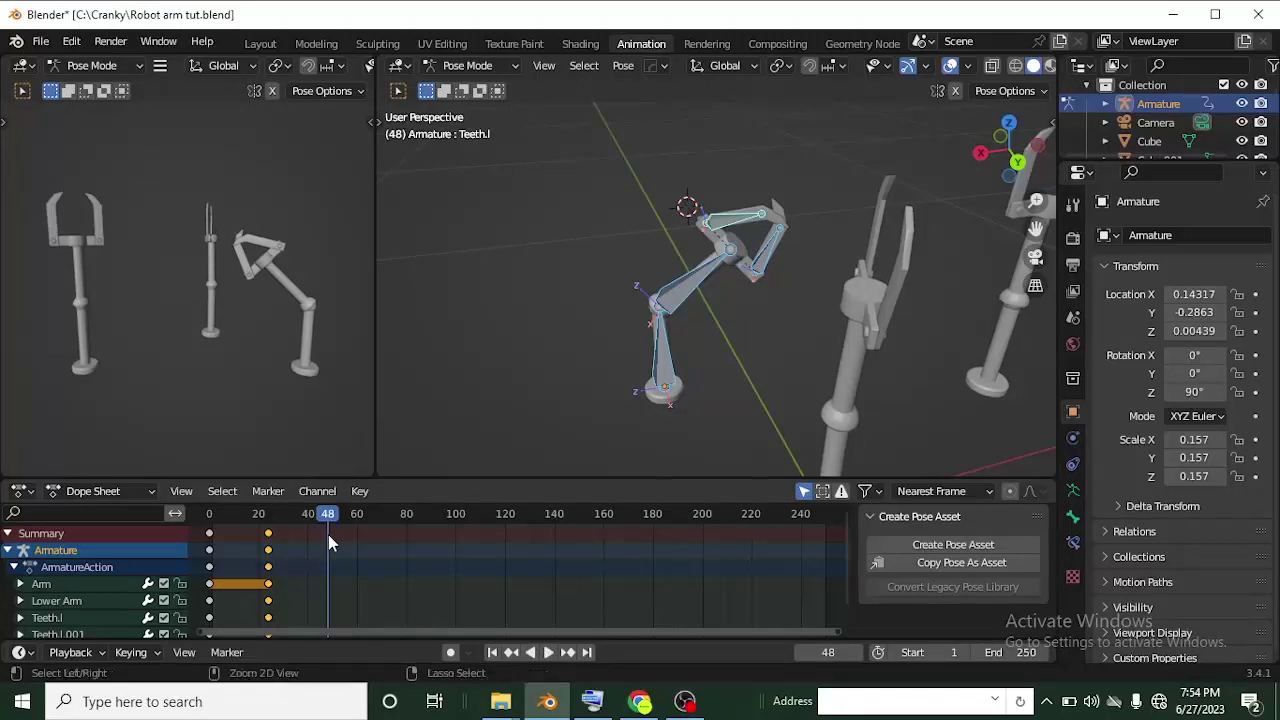
key(ctrl+v)
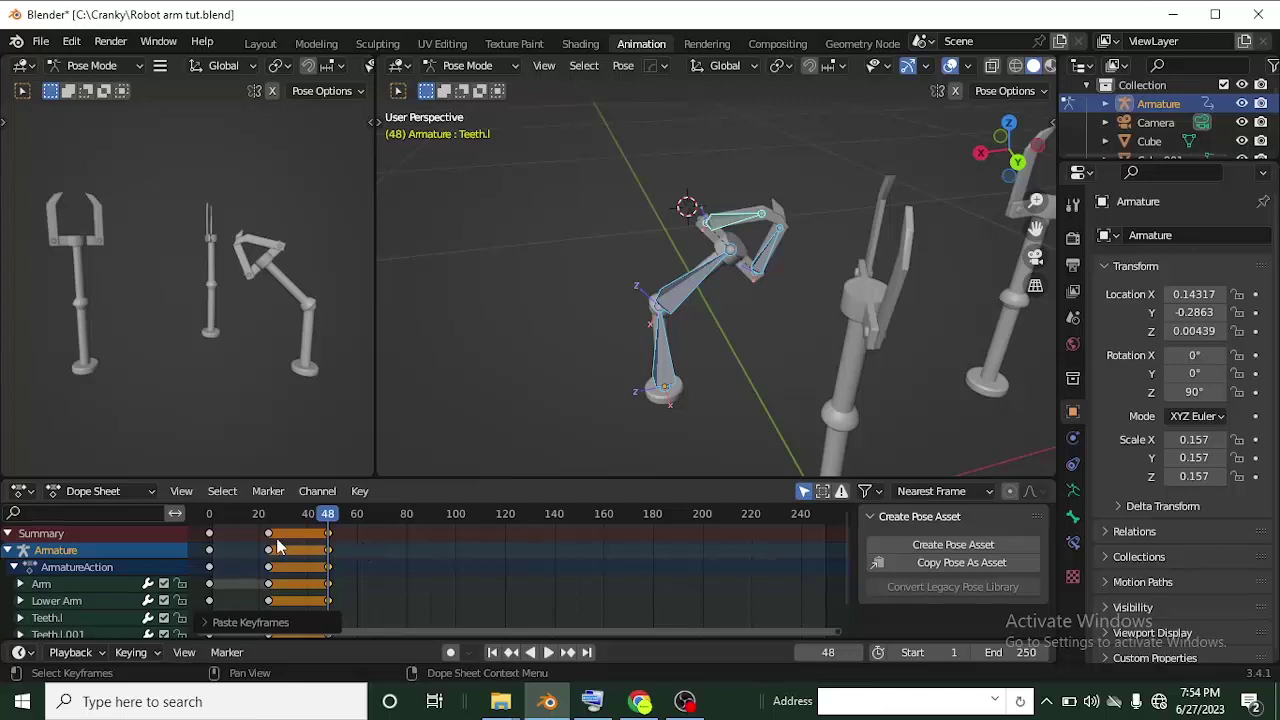
drag(311, 513, 329, 567)
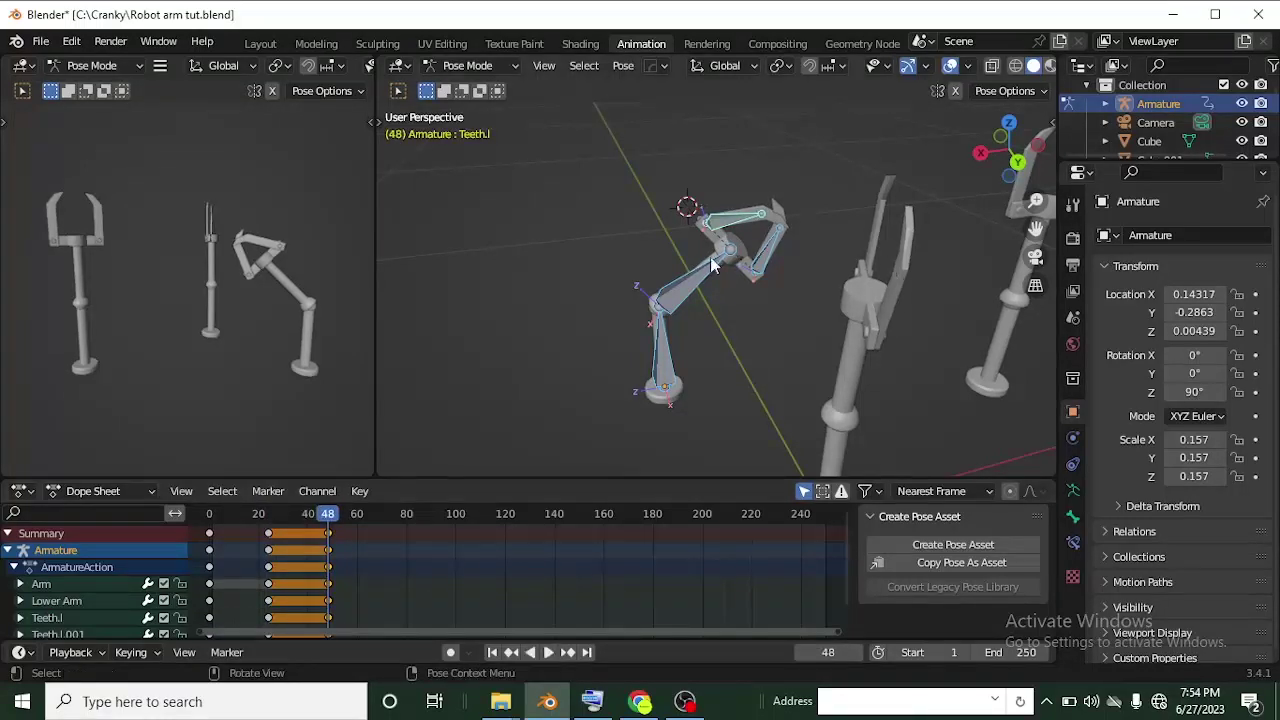
key(ctrl+z)
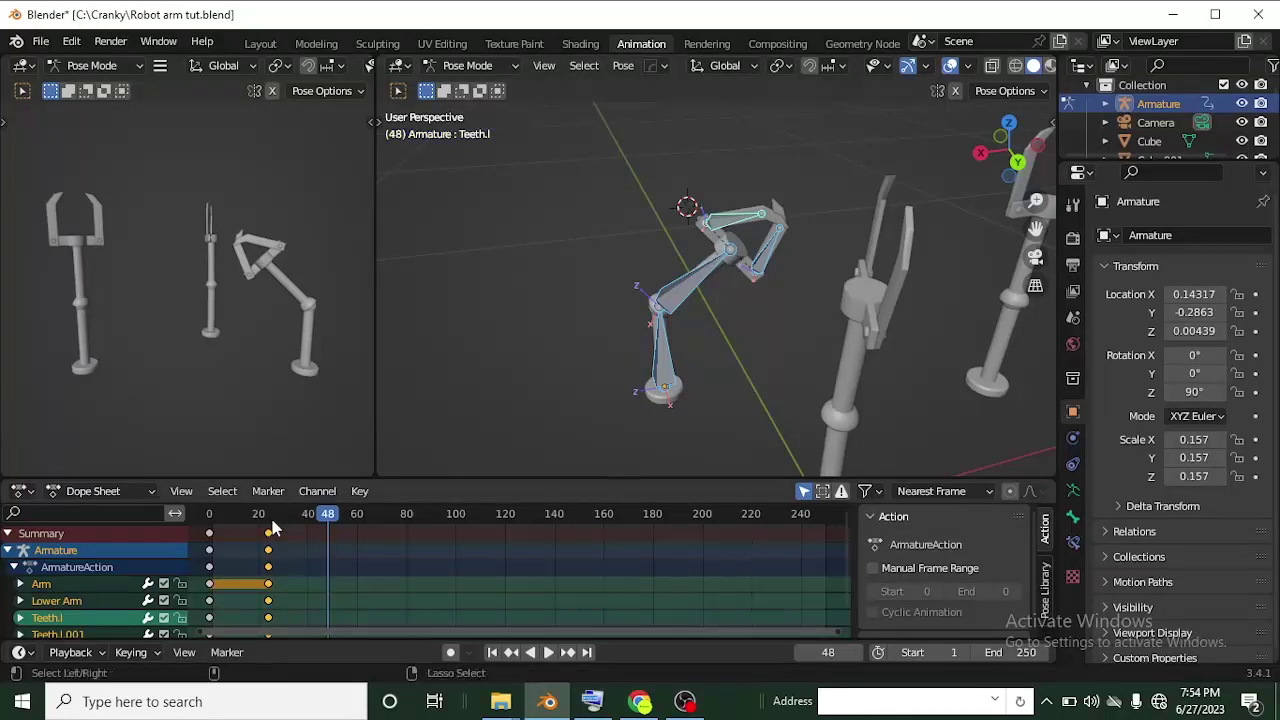
key(ctrl+v)
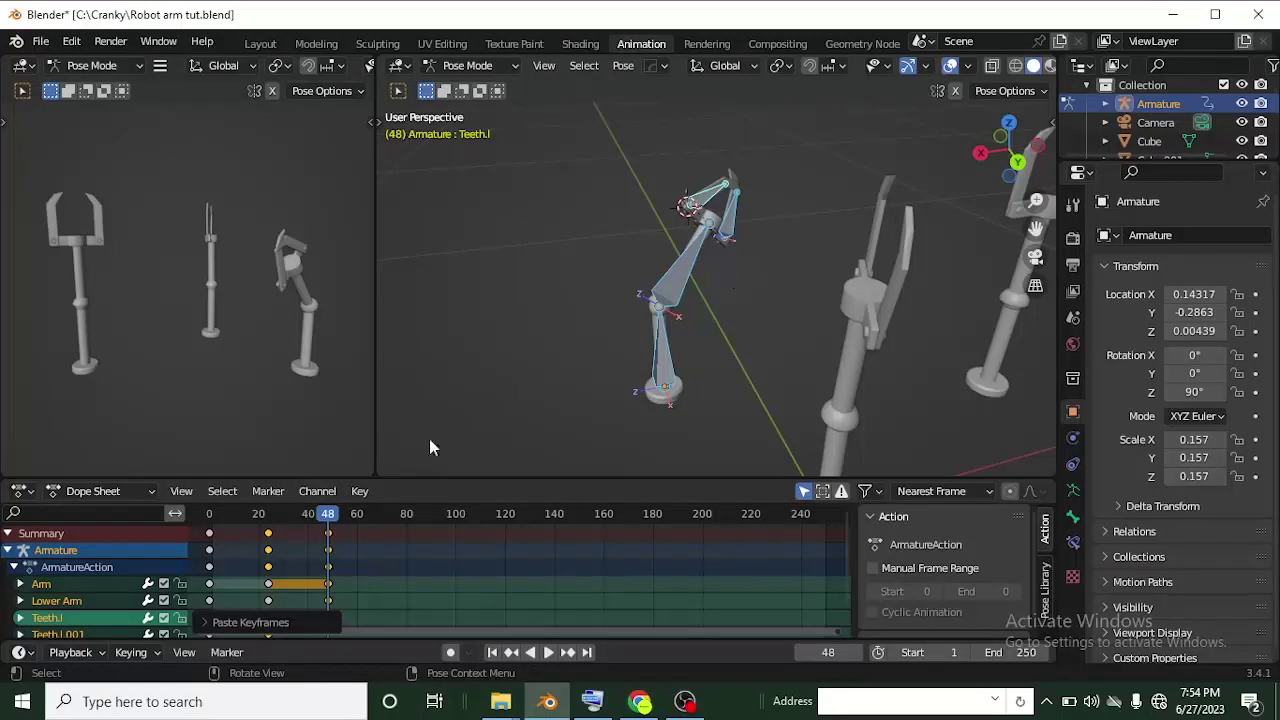
Play the armature animation from frame 0 and replay it from frame 24 to examine the bone motion between the keyframes
drag(333, 517, 211, 517)
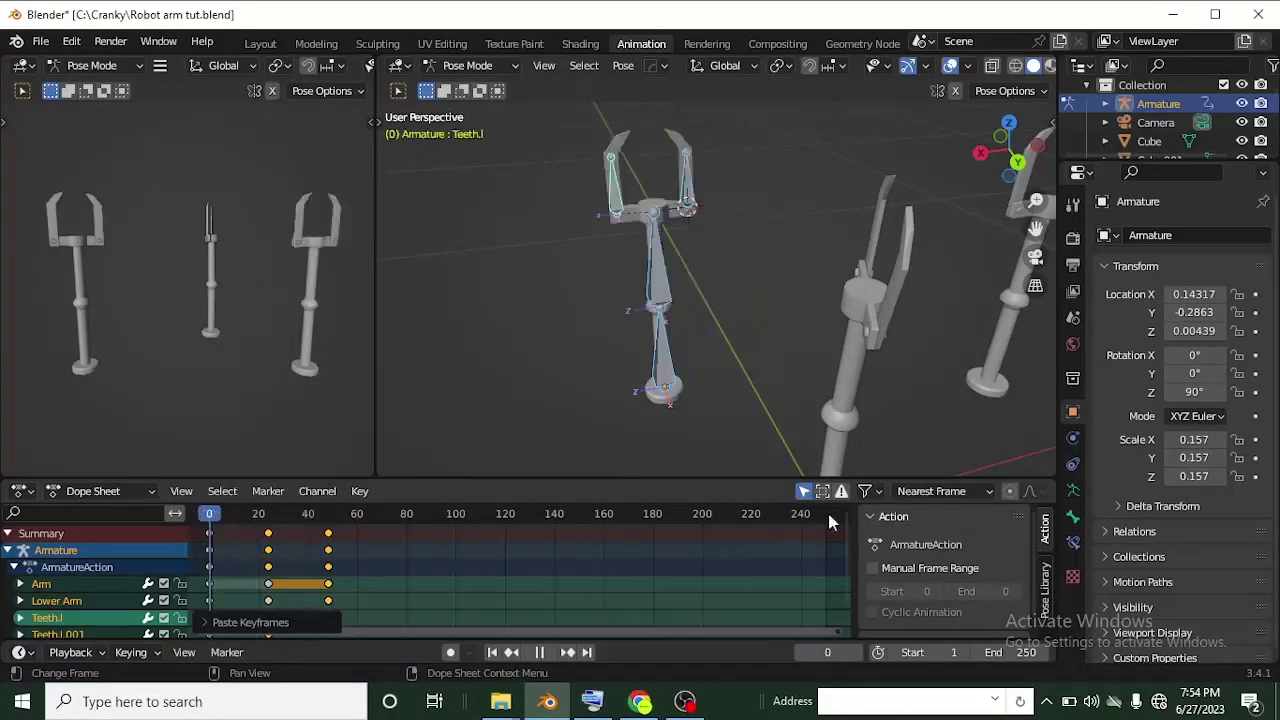
key(space)
key(Escape)
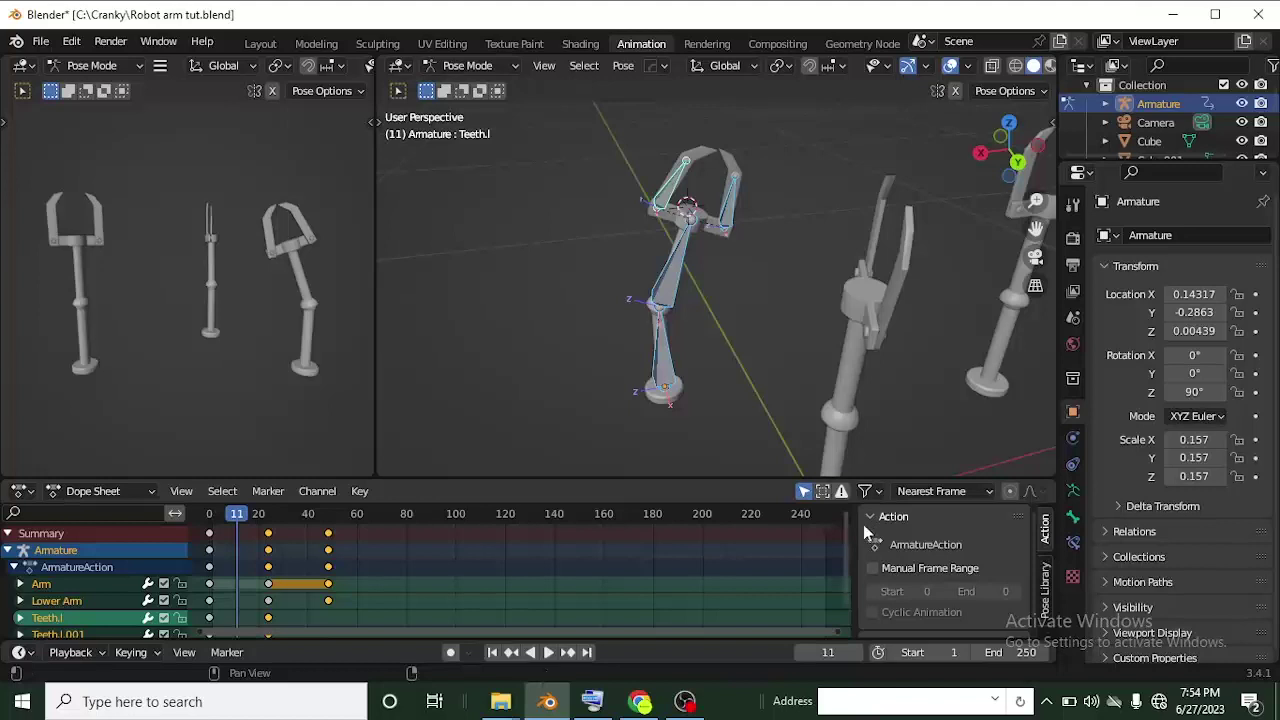
key(space)
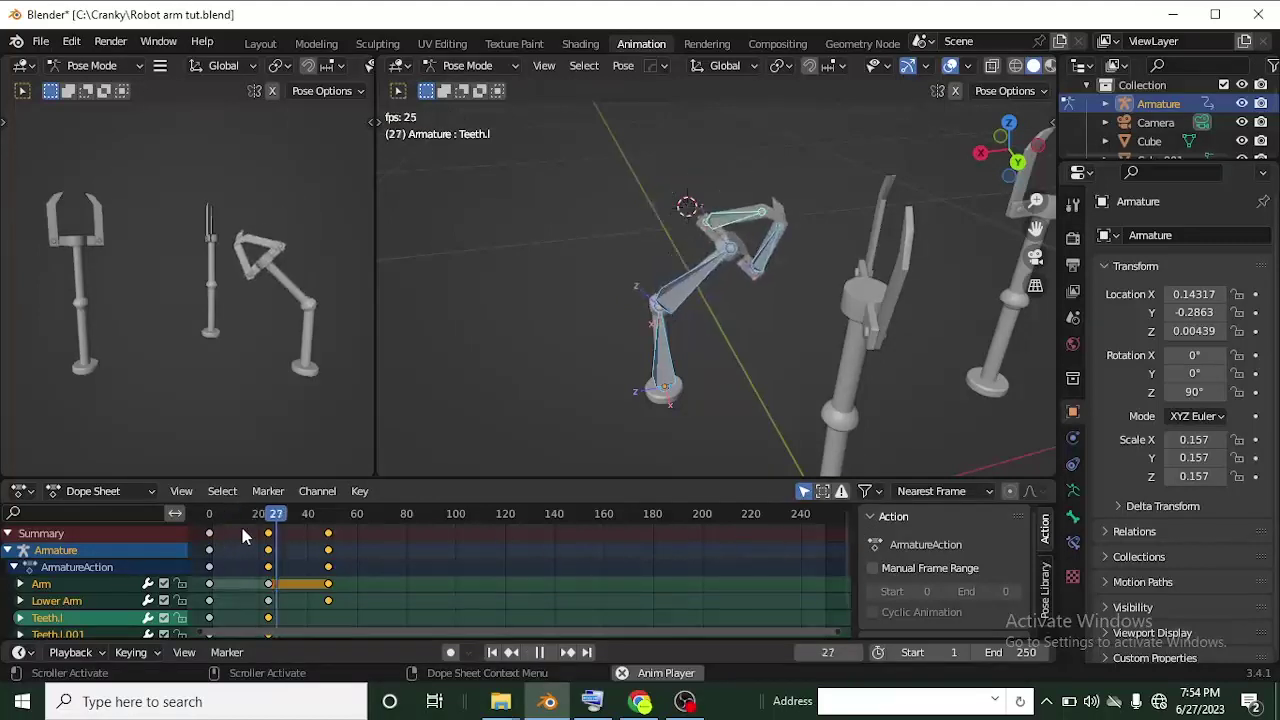
key(space)
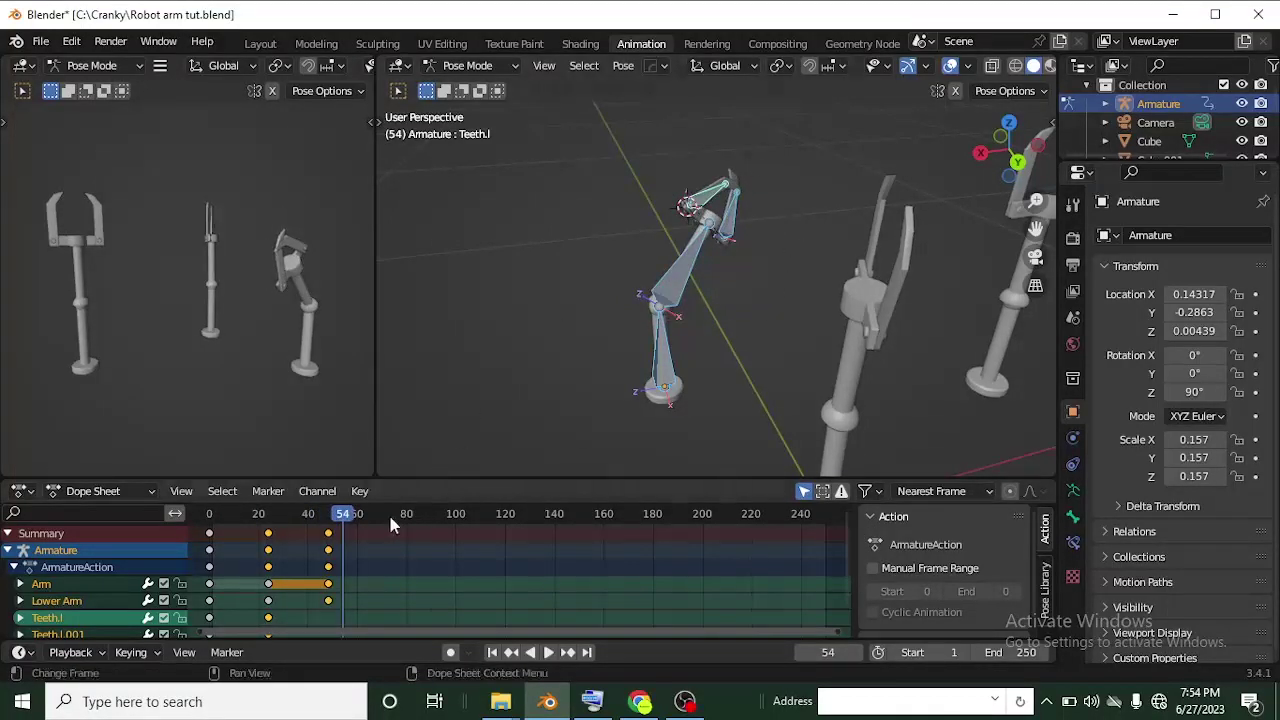
click(1045, 590)
key(Down)
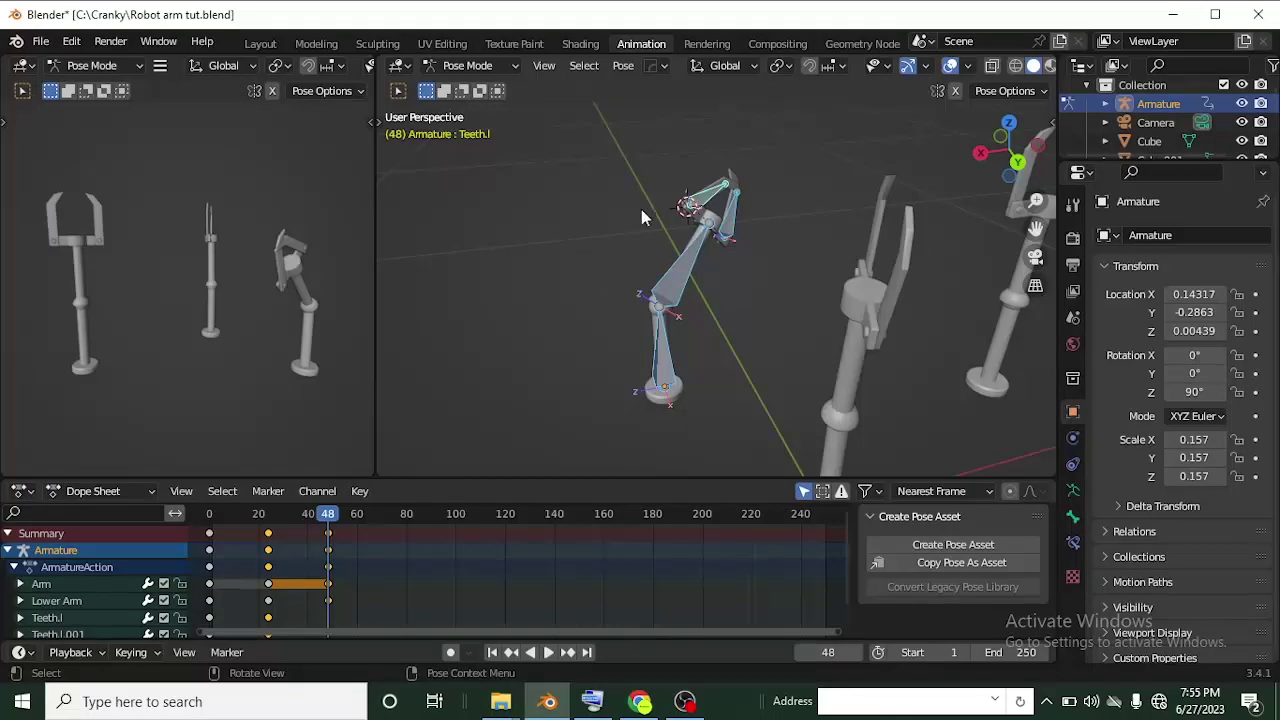
click(293, 516)
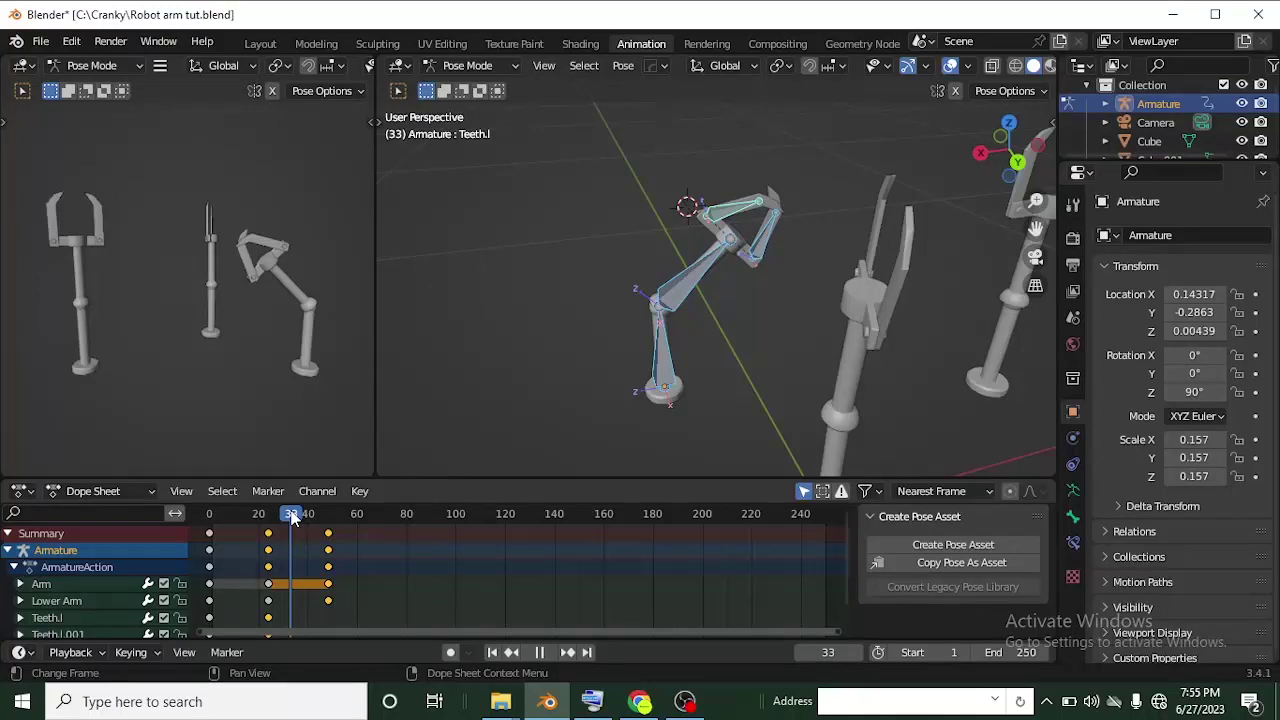
drag(293, 516, 267, 548)
key(space)
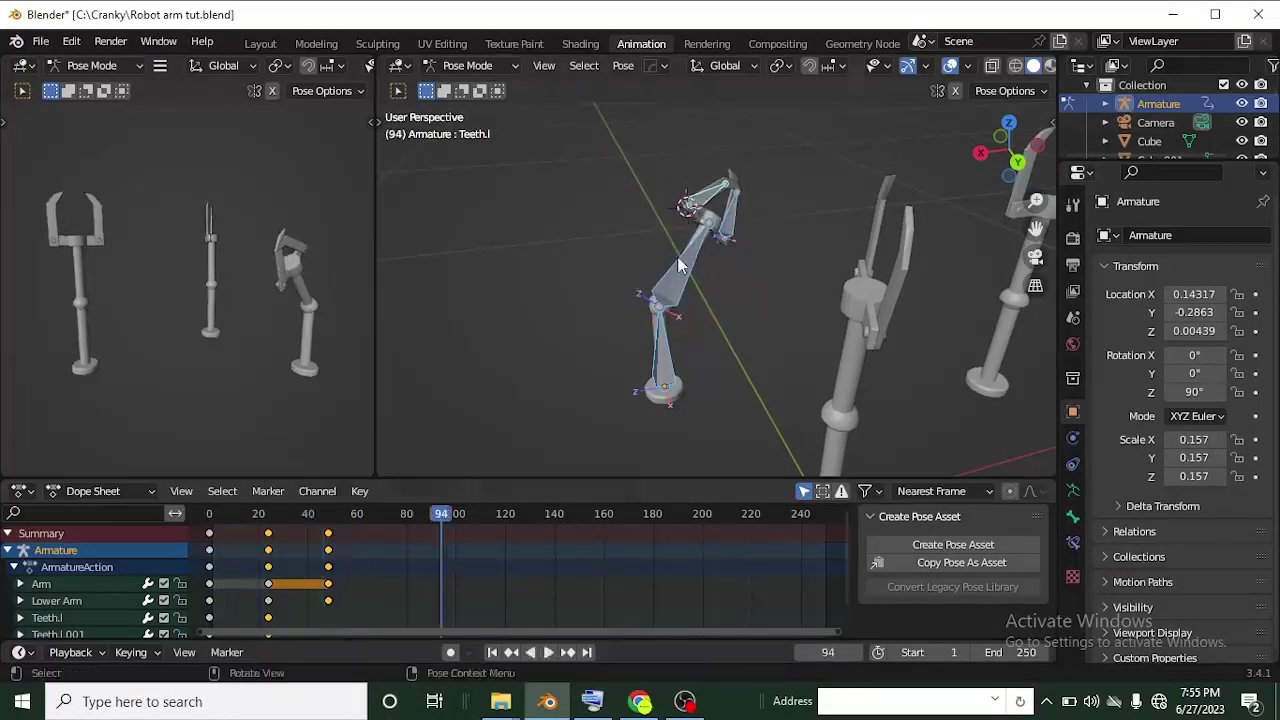
Deselect the bones and switch the armature back to Object Mode
middle_drag(937, 285, 783, 276)
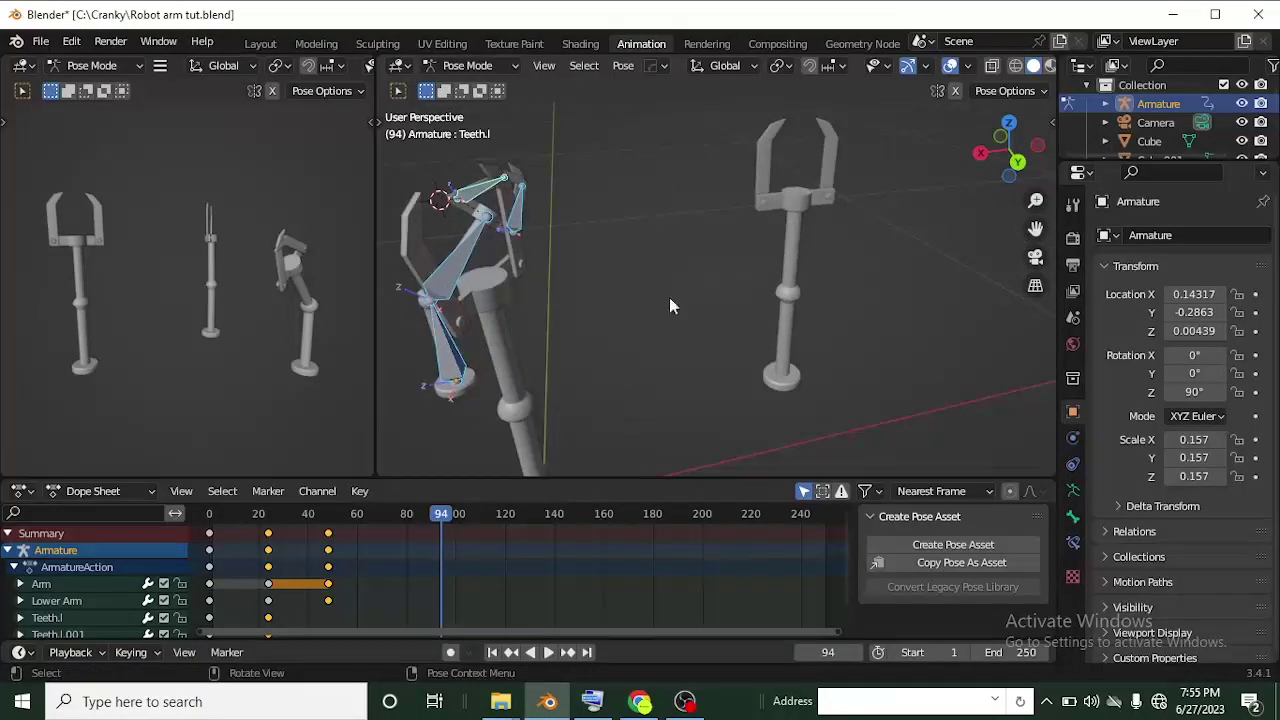
mouse_move(533, 338)
middle_down()
mouse_move(523, 334)
mouse_move(547, 348)
mouse_move(575, 320)
mouse_move(616, 317)
mouse_move(594, 274)
mouse_move(548, 319)
middle_up()
click(628, 310)
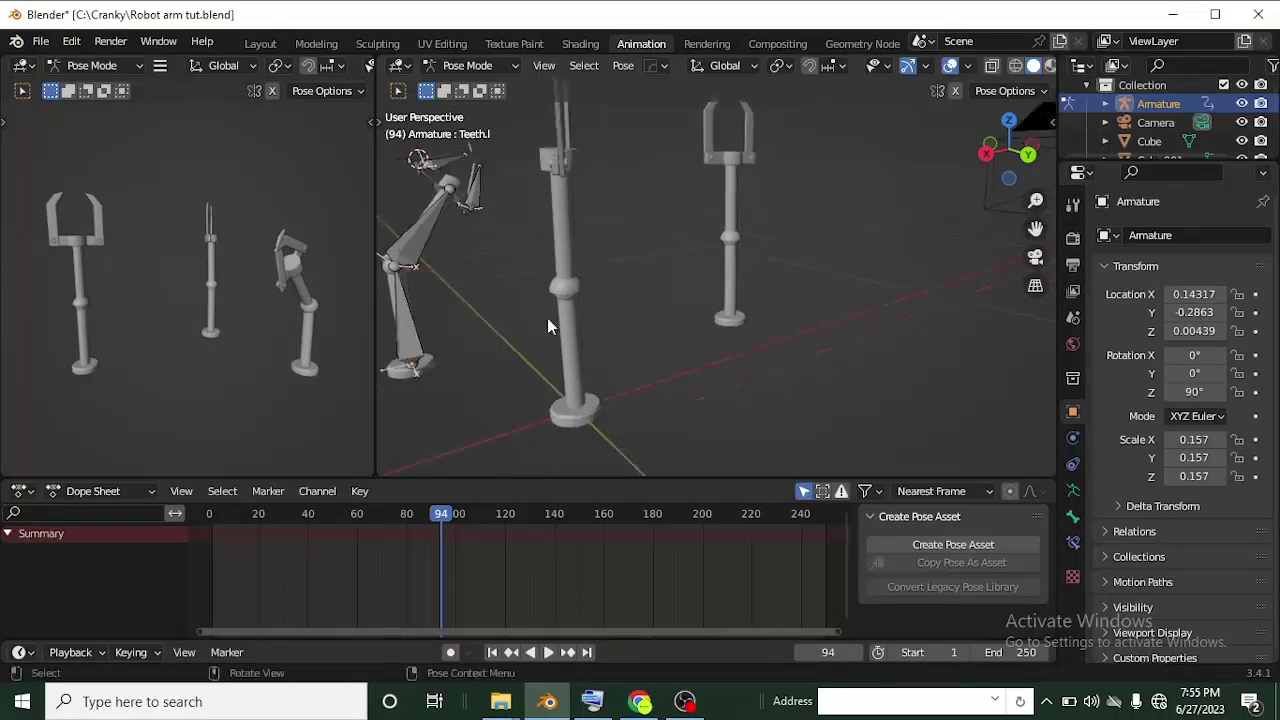
click(470, 65)
click(478, 86)
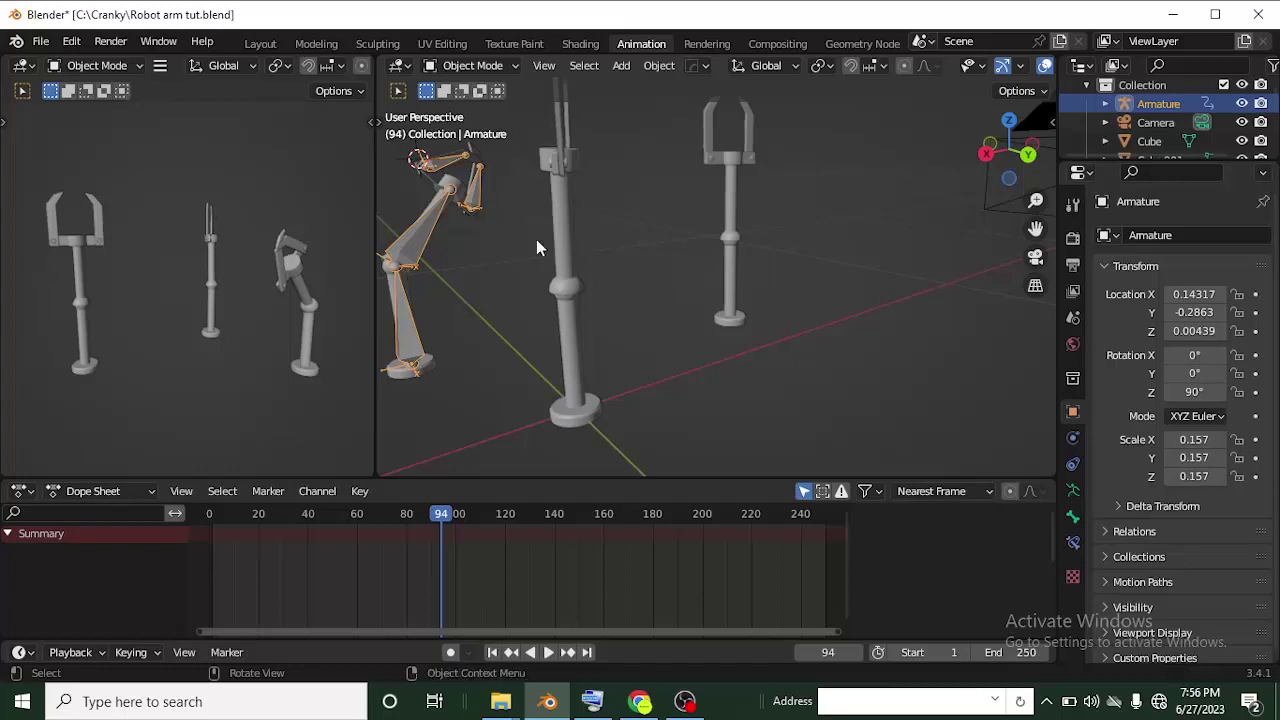
Select the center arm's lower cylinder below the ball joint and switch it to Edit Mode
click(573, 350)
middle_drag(573, 348, 709, 271)
click(830, 257)
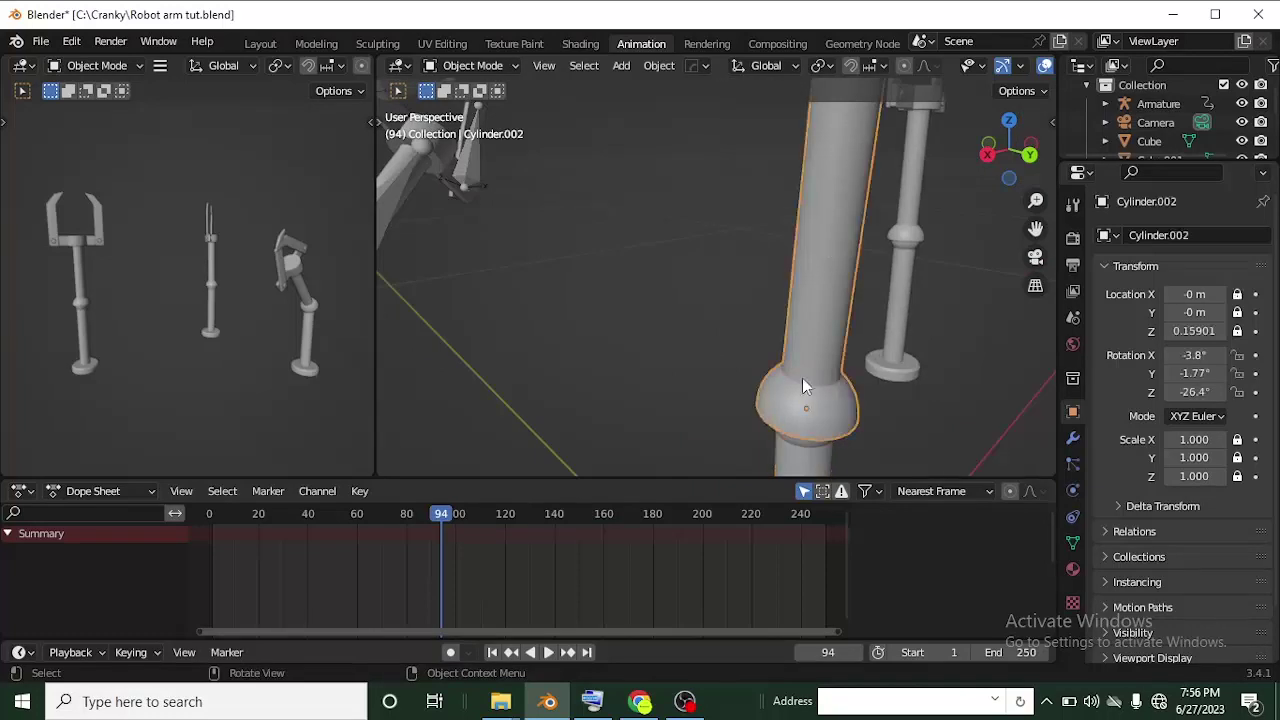
middle_drag(821, 432, 594, 229)
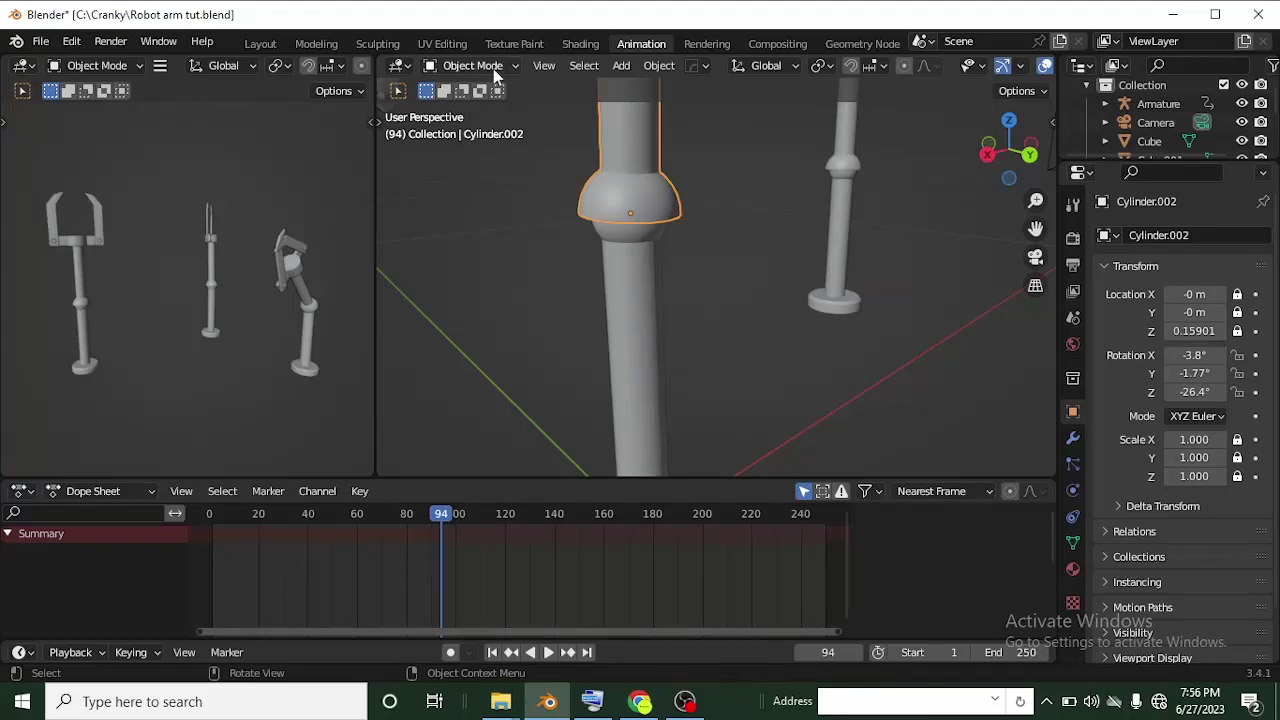
click(636, 260)
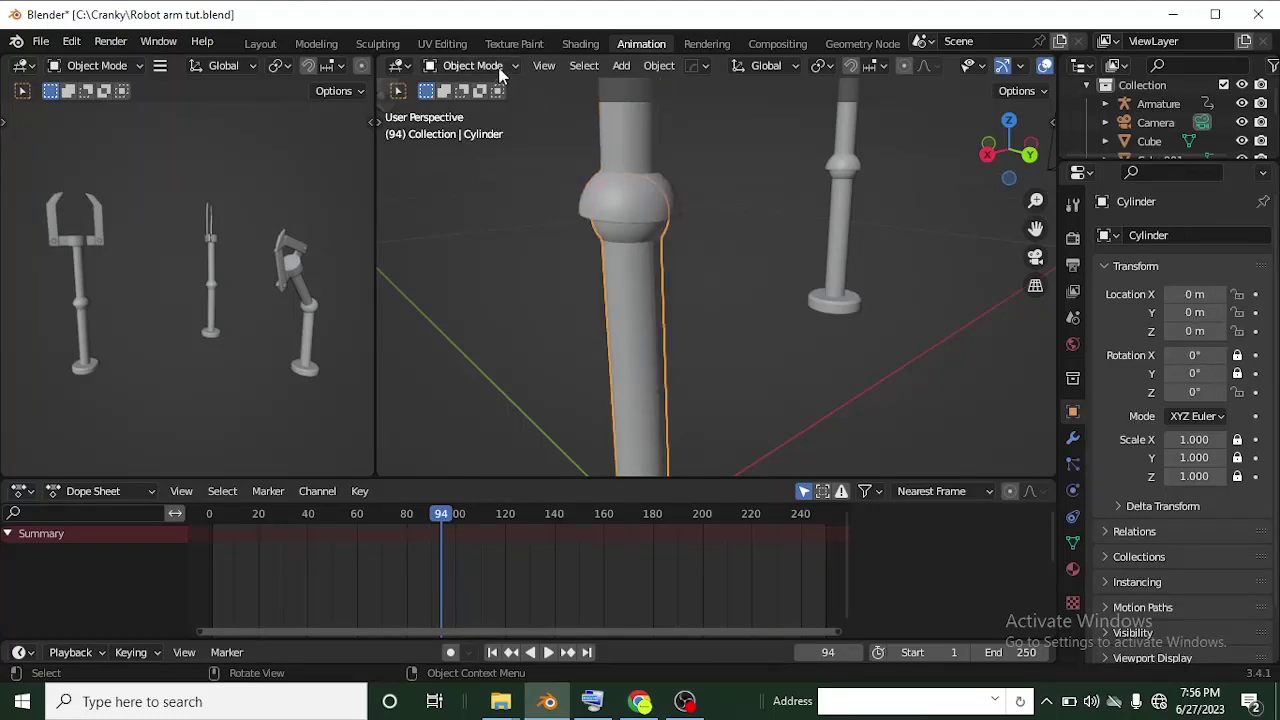
click(472, 65)
click(474, 108)
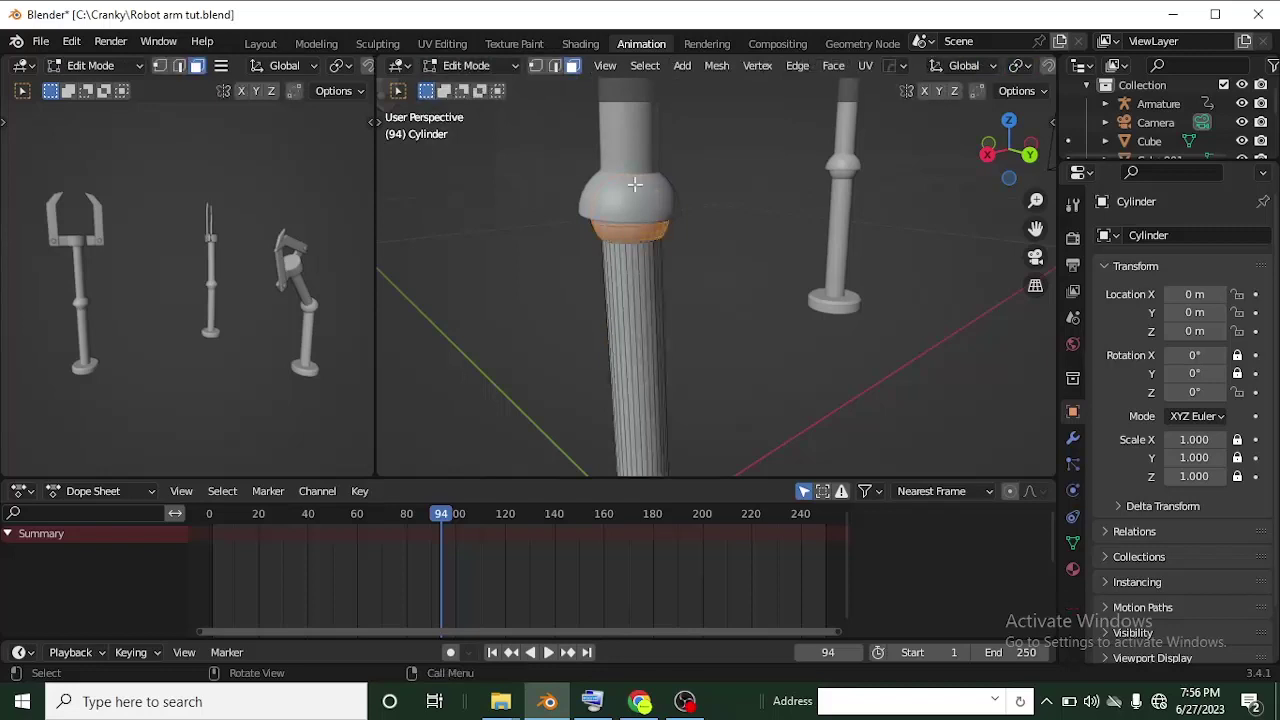
middle_drag(640, 180, 606, 191)
middle_drag(571, 409, 594, 234)
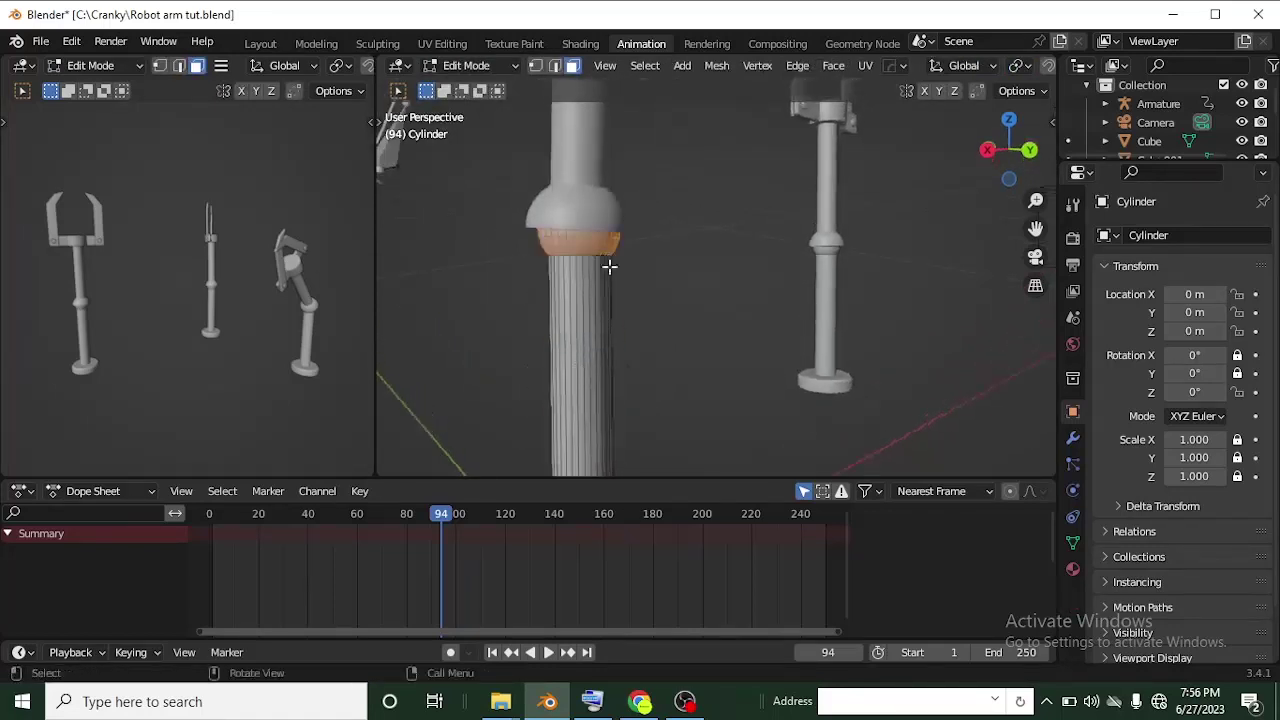
Select the linked half-sphere atop the center arm's lower cylinder and snap the 3D cursor to it
click(722, 312)
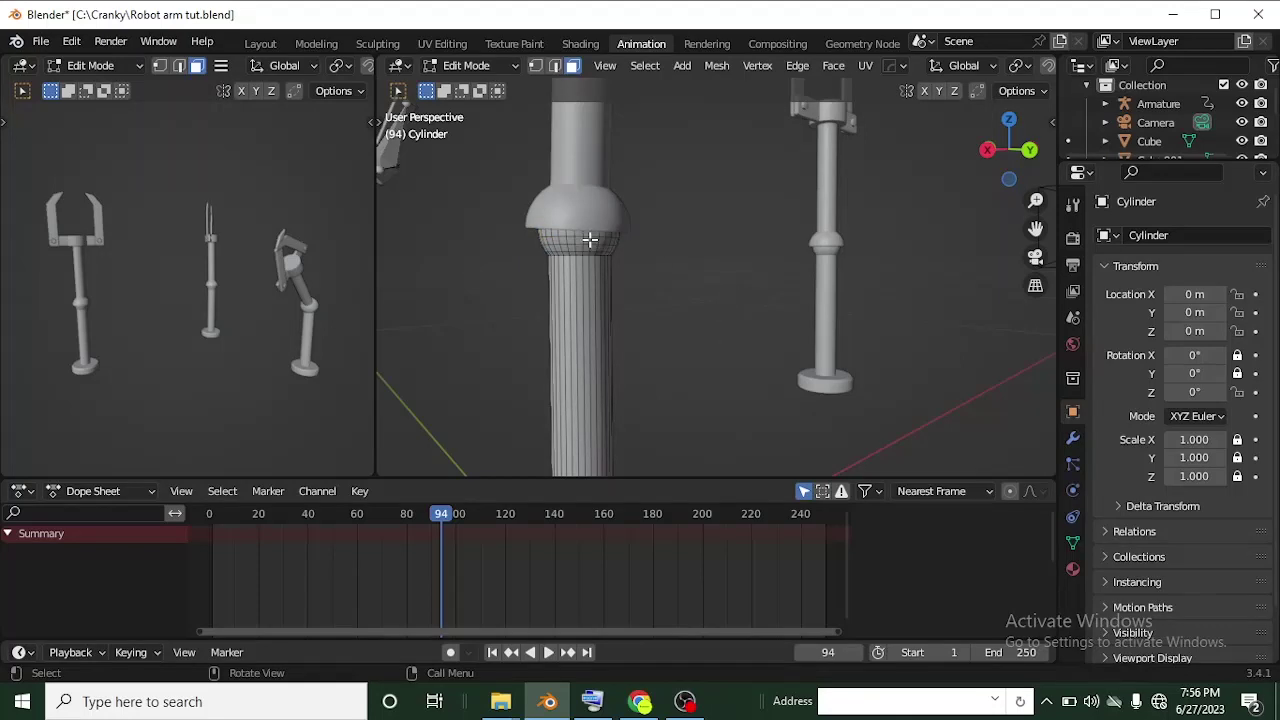
key(ctrl+l)
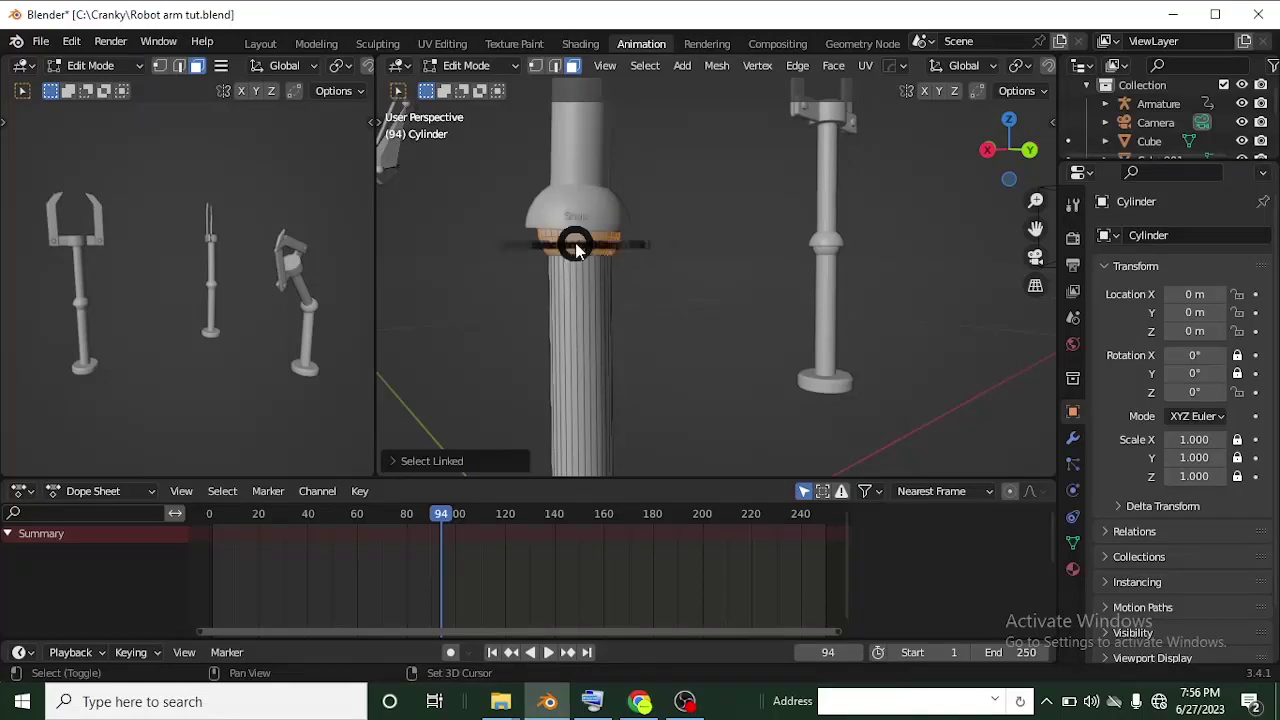
key(shift+s)
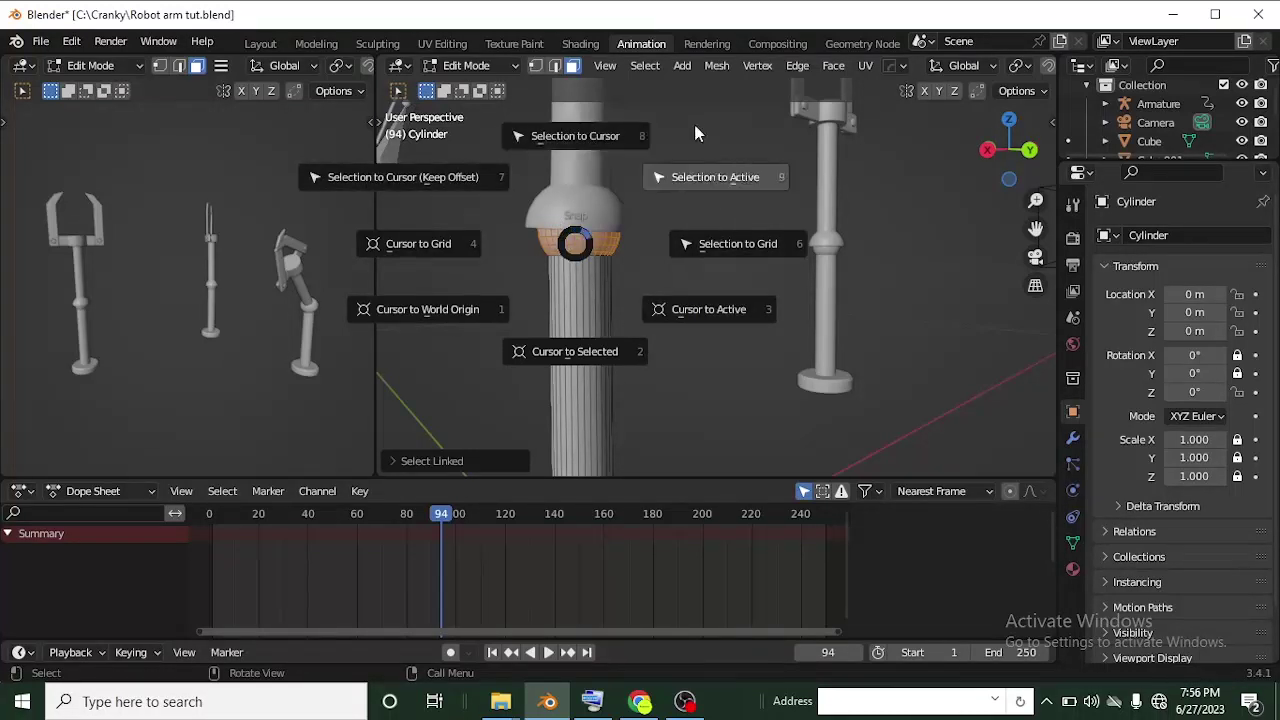
click(582, 248)
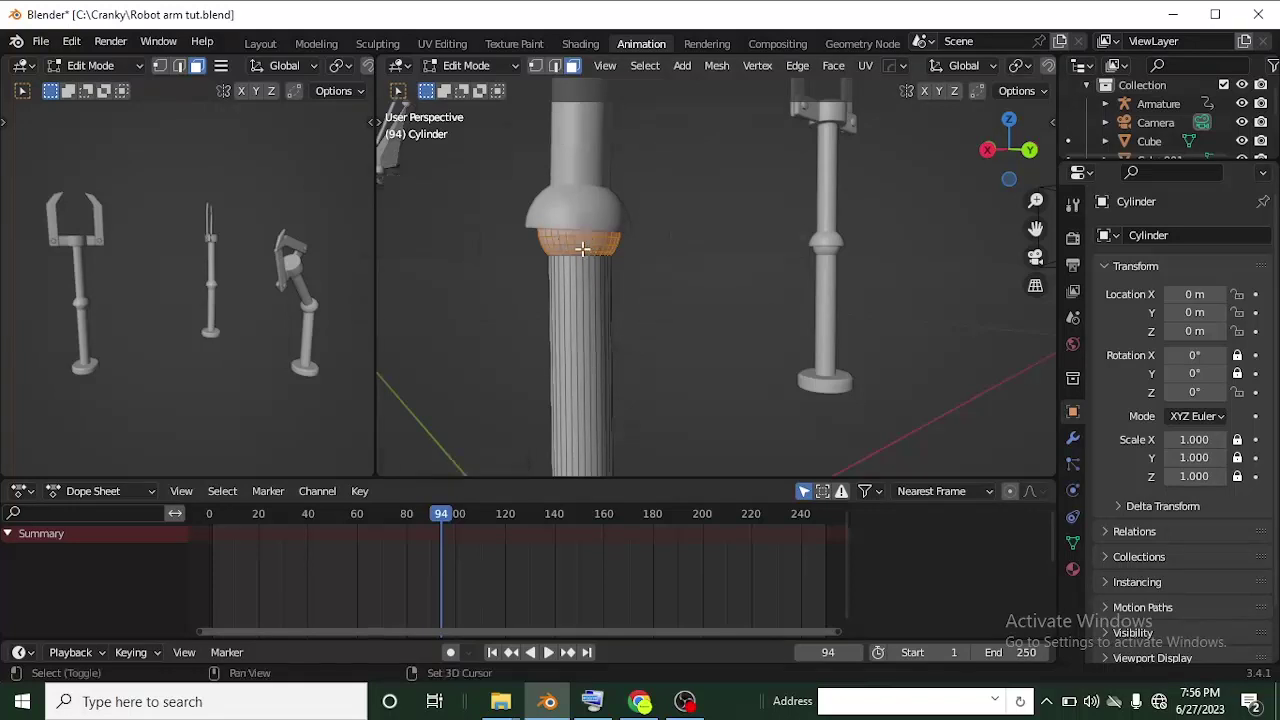
key(shift+s)
click(583, 252)
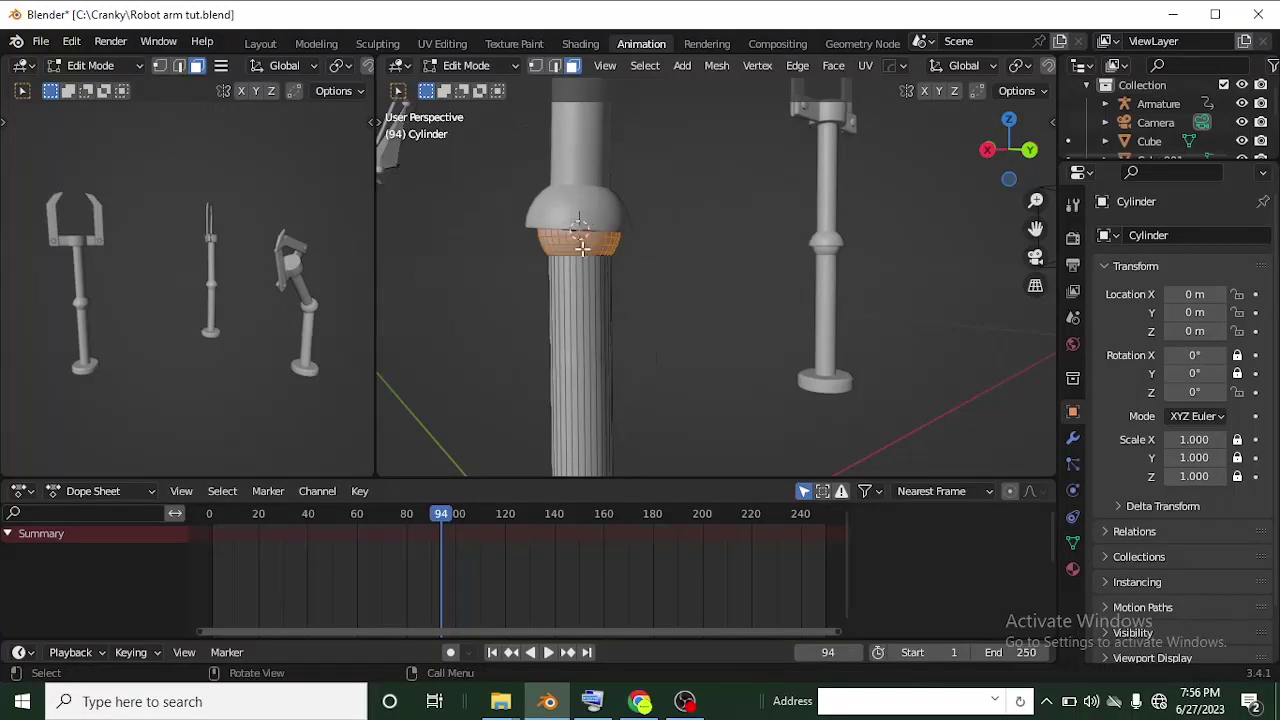
scroll(566, 232, up, 3)
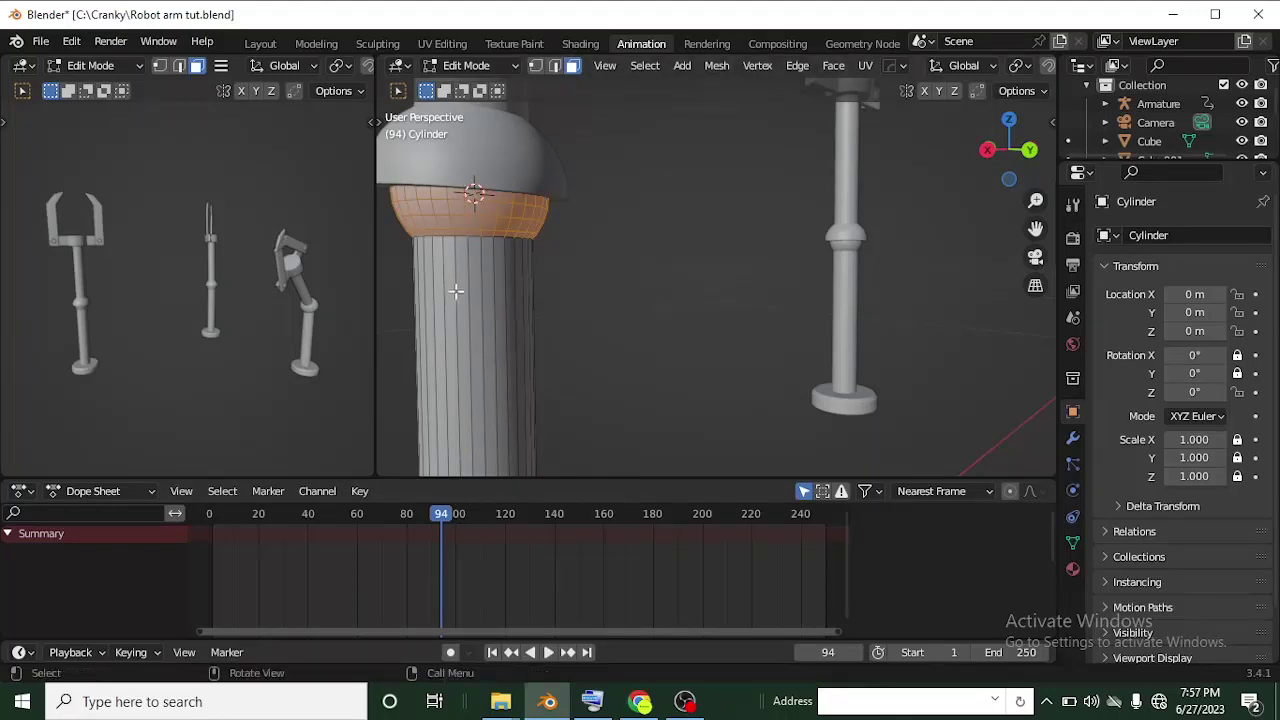
Return to Object Mode and set the origin of the center arm's upper cylinder to the 3D cursor
middle_drag(537, 300, 528, 343)
click(509, 65)
click(465, 67)
click(592, 248)
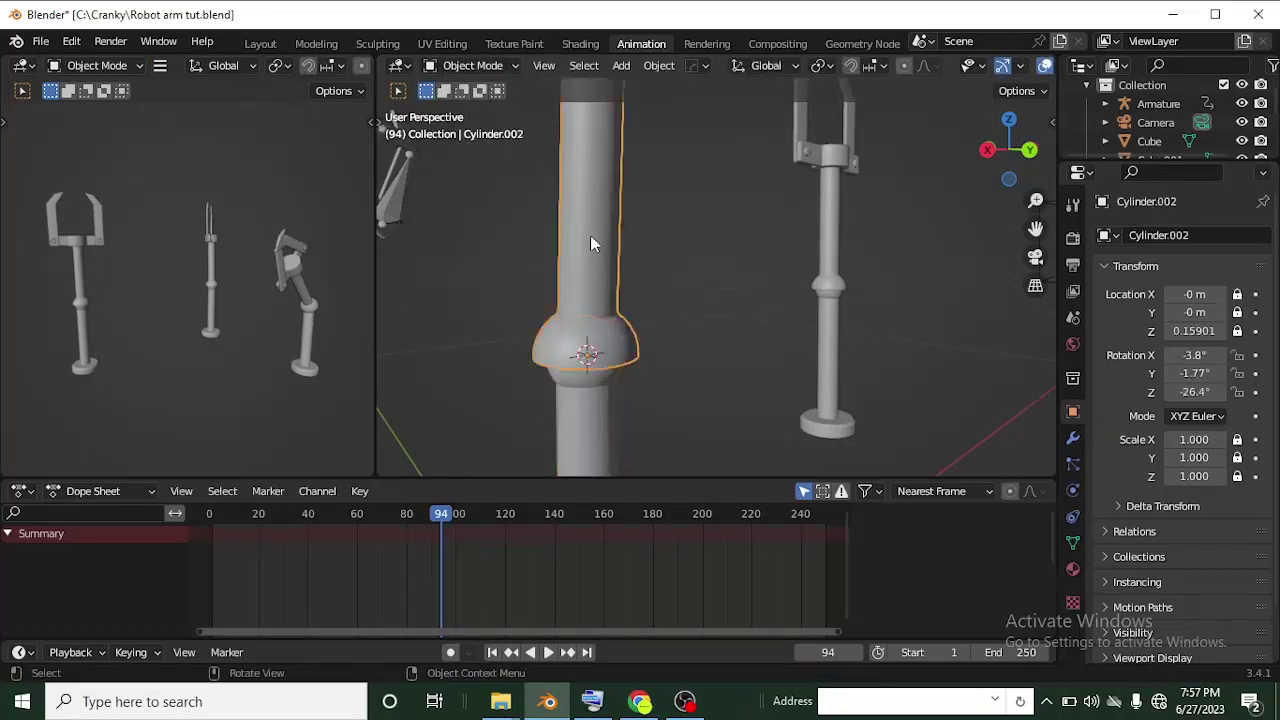
right_click(591, 243)
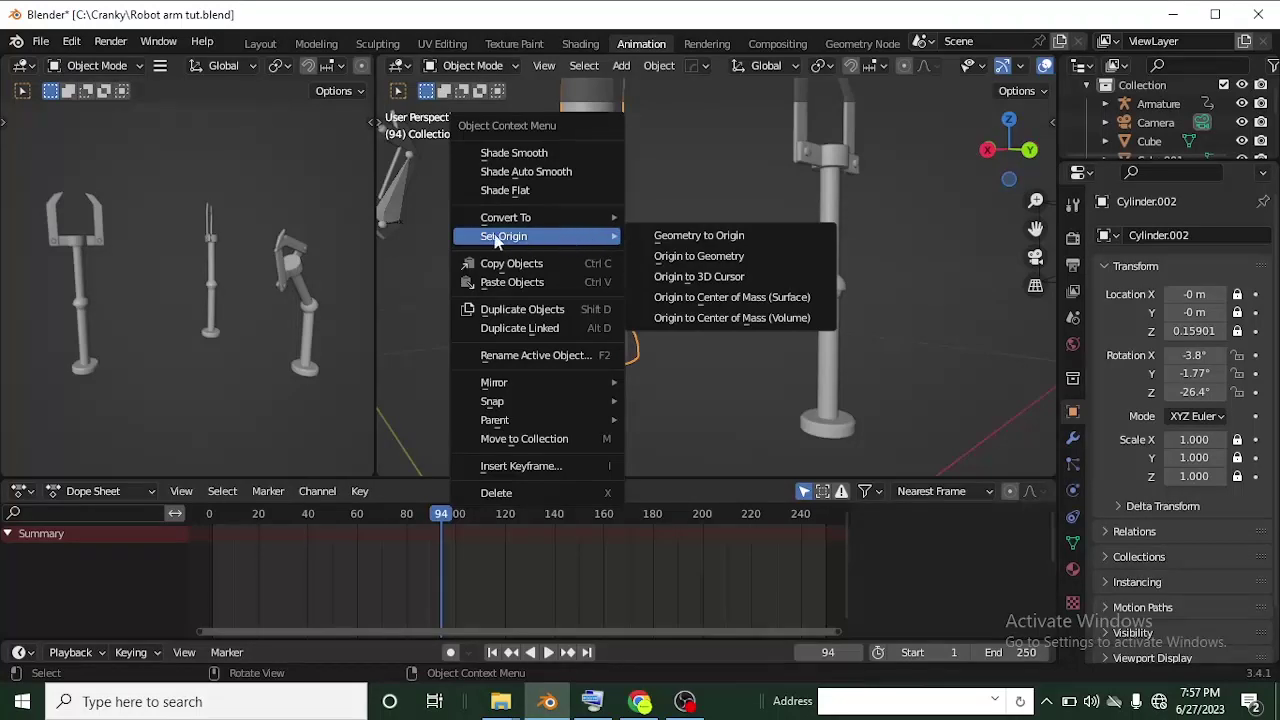
click(727, 278)
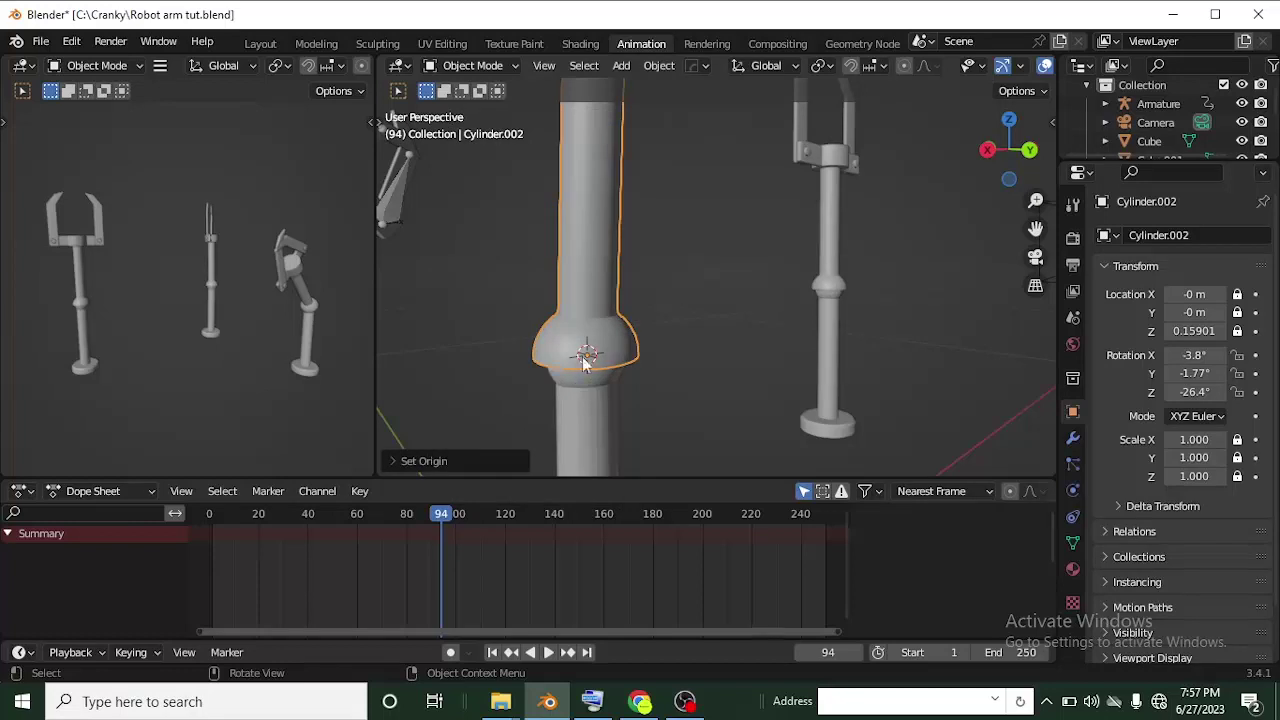
Try rotating the center arm's upper cylinder about its origin at the ball joint, and cancel the rotation
scroll(583, 360, down, 6)
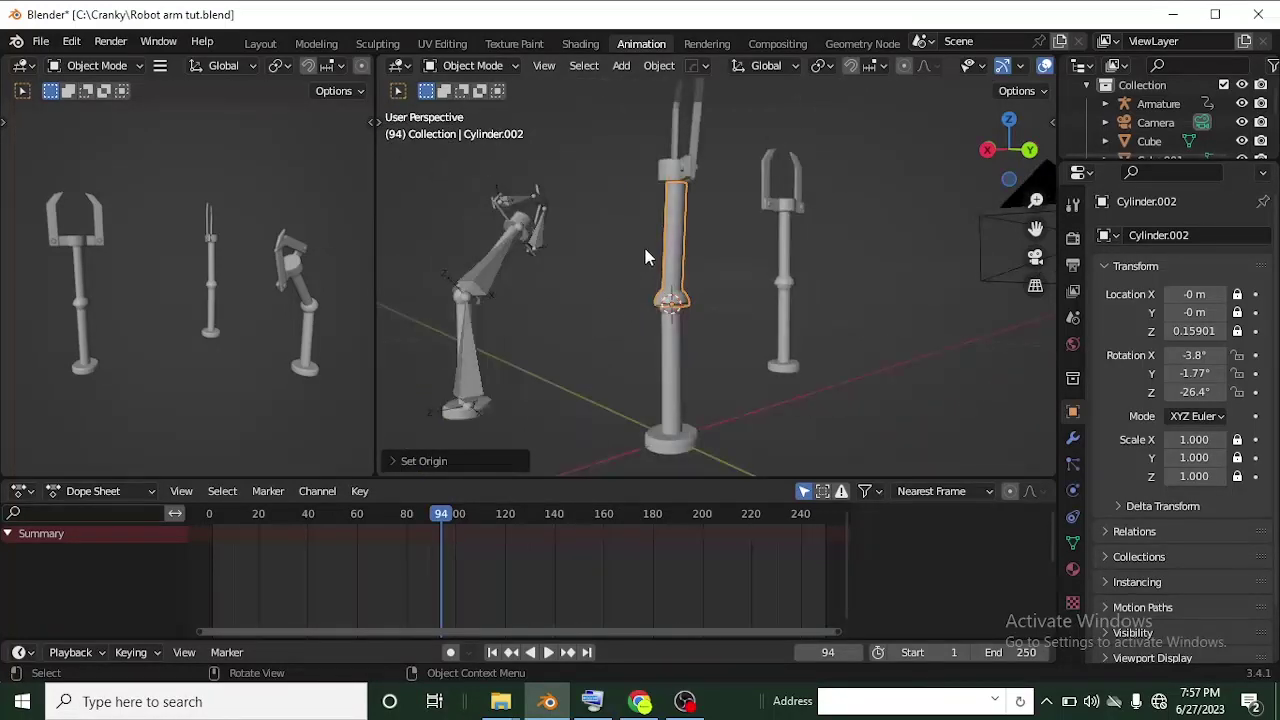
key(r)
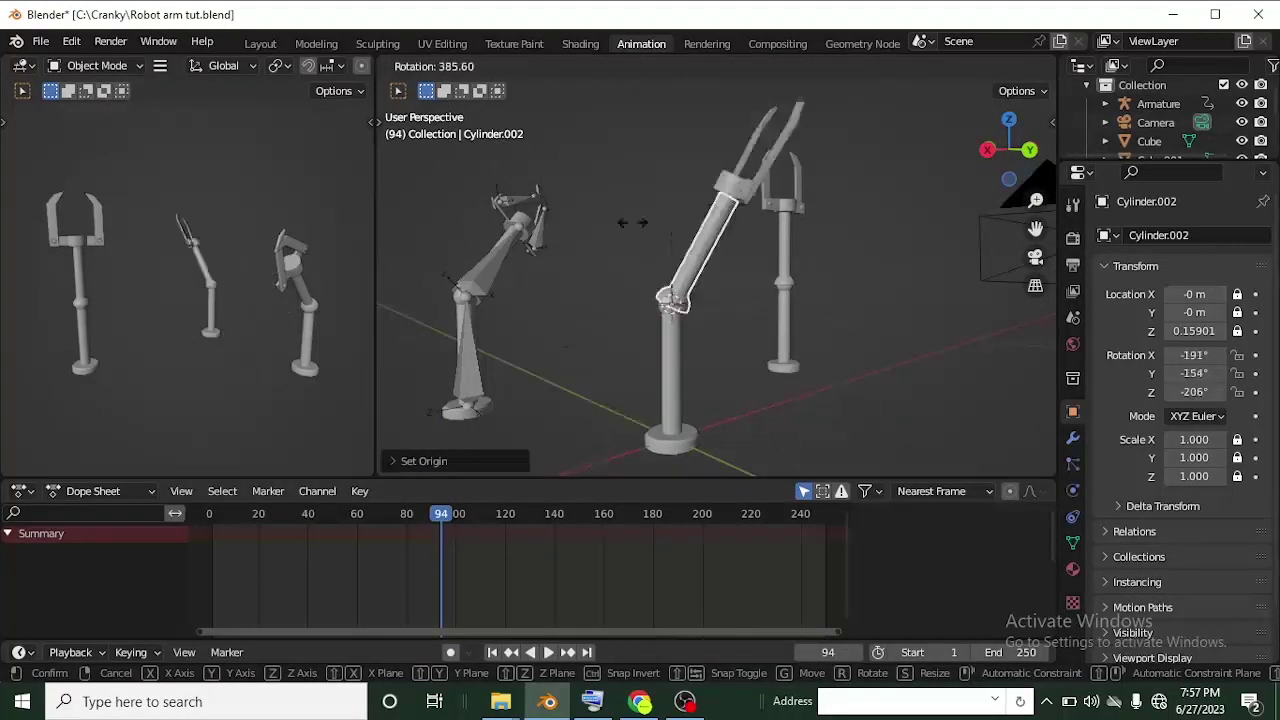
right_click(671, 290)
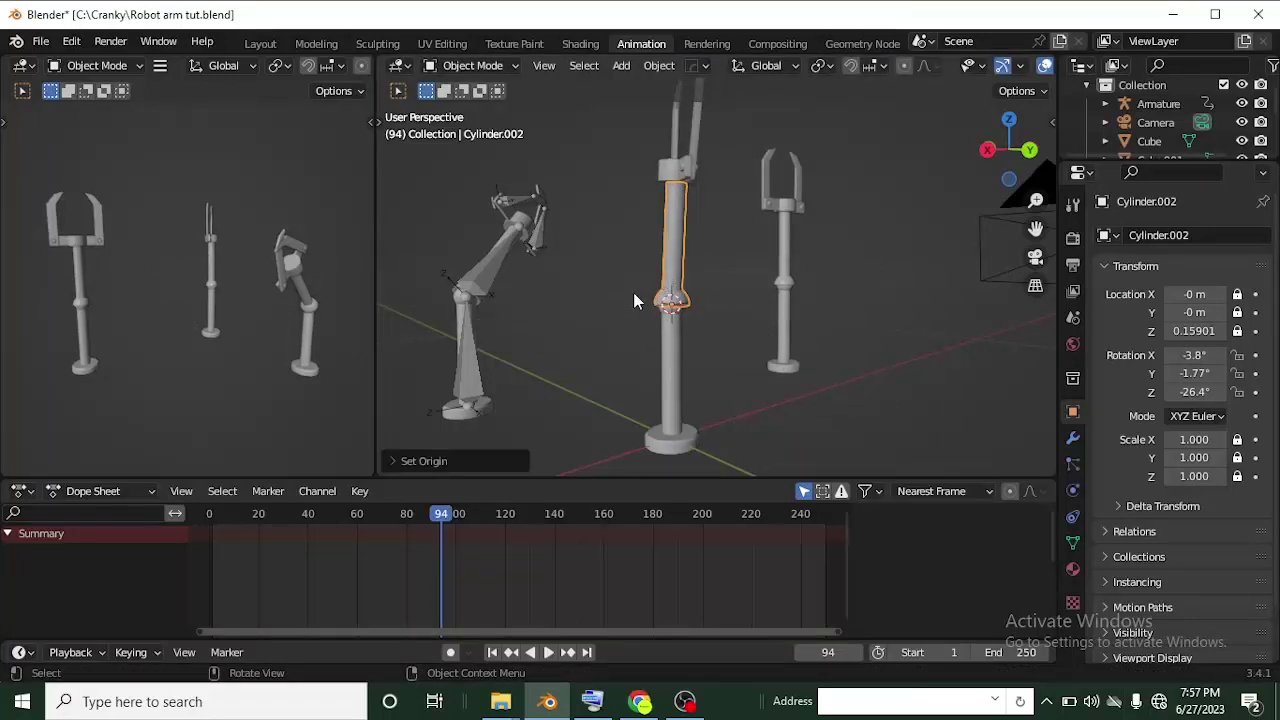
Select the lower cylinder with the round base on the separate upright arm and switch it to Edit Mode
middle_drag(808, 342, 683, 313)
scroll(671, 314, up, 3)
scroll(720, 343, down, 1)
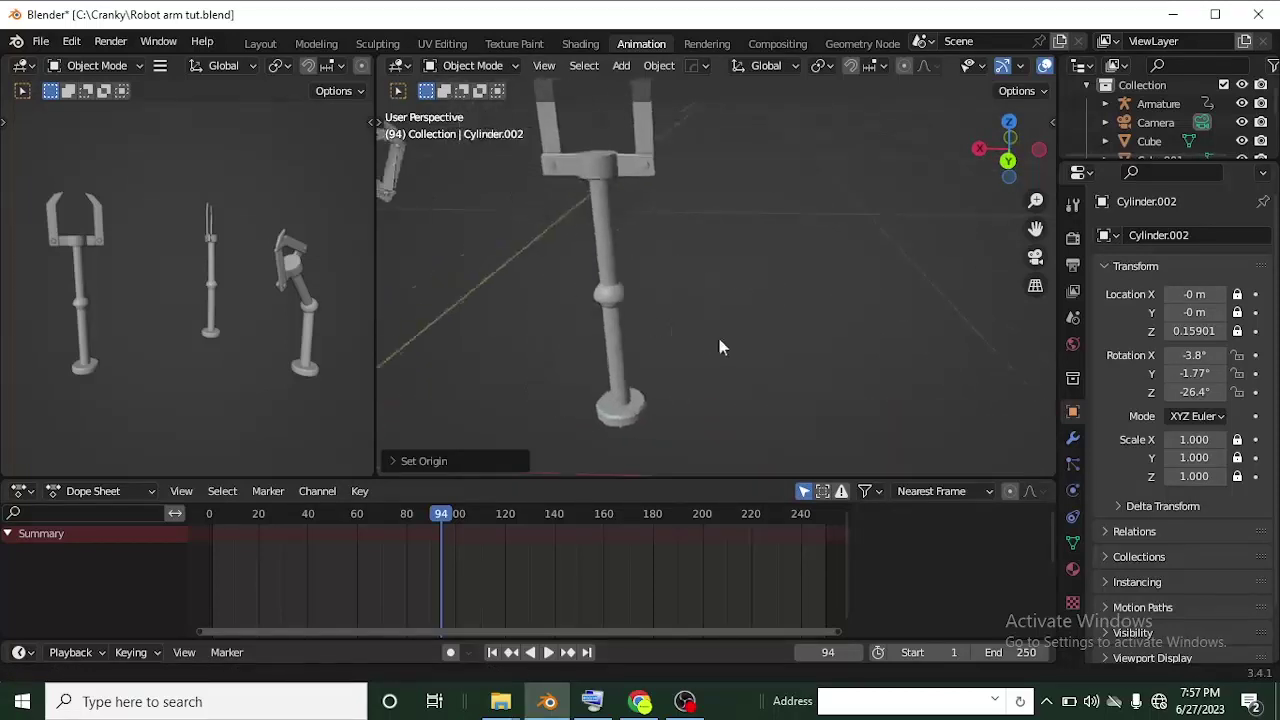
click(632, 370)
mouse_move(632, 370)
middle_down()
mouse_move(663, 343)
mouse_move(617, 423)
mouse_move(648, 357)
middle_up()
mouse_move(617, 397)
middle_down()
mouse_move(621, 409)
mouse_move(605, 380)
middle_up()
scroll(624, 408, up, 2)
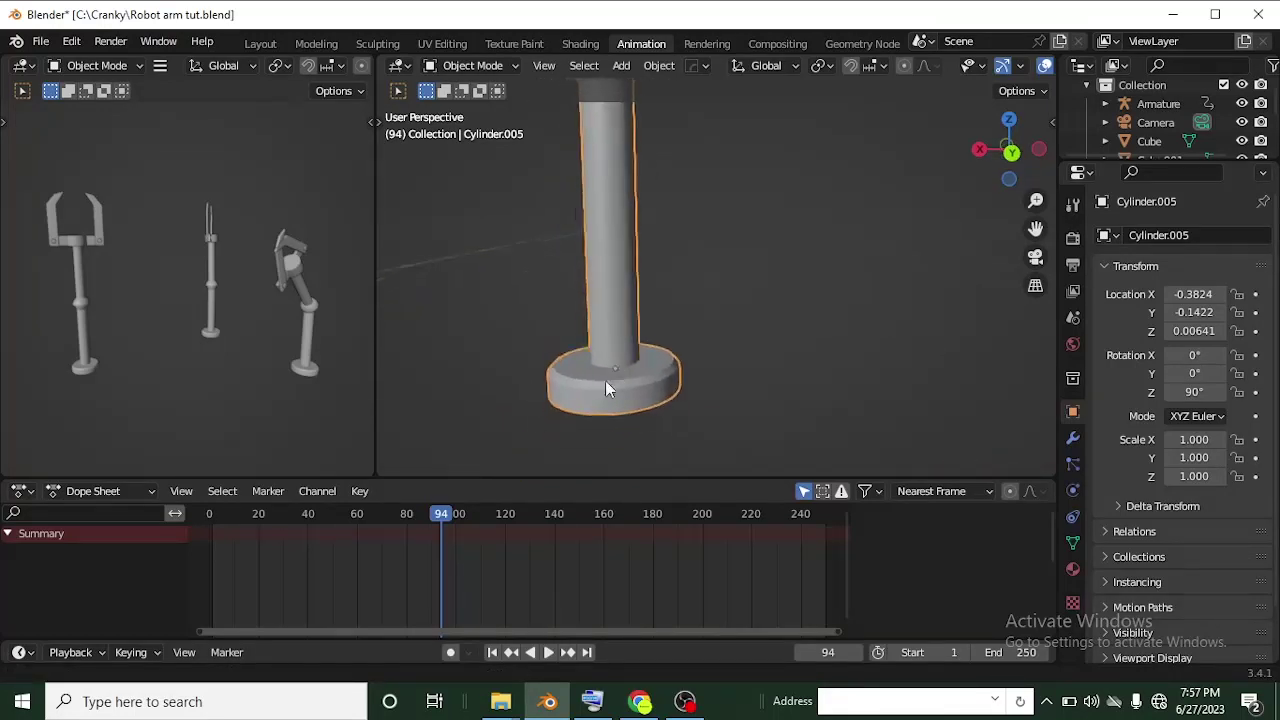
click(500, 68)
click(487, 97)
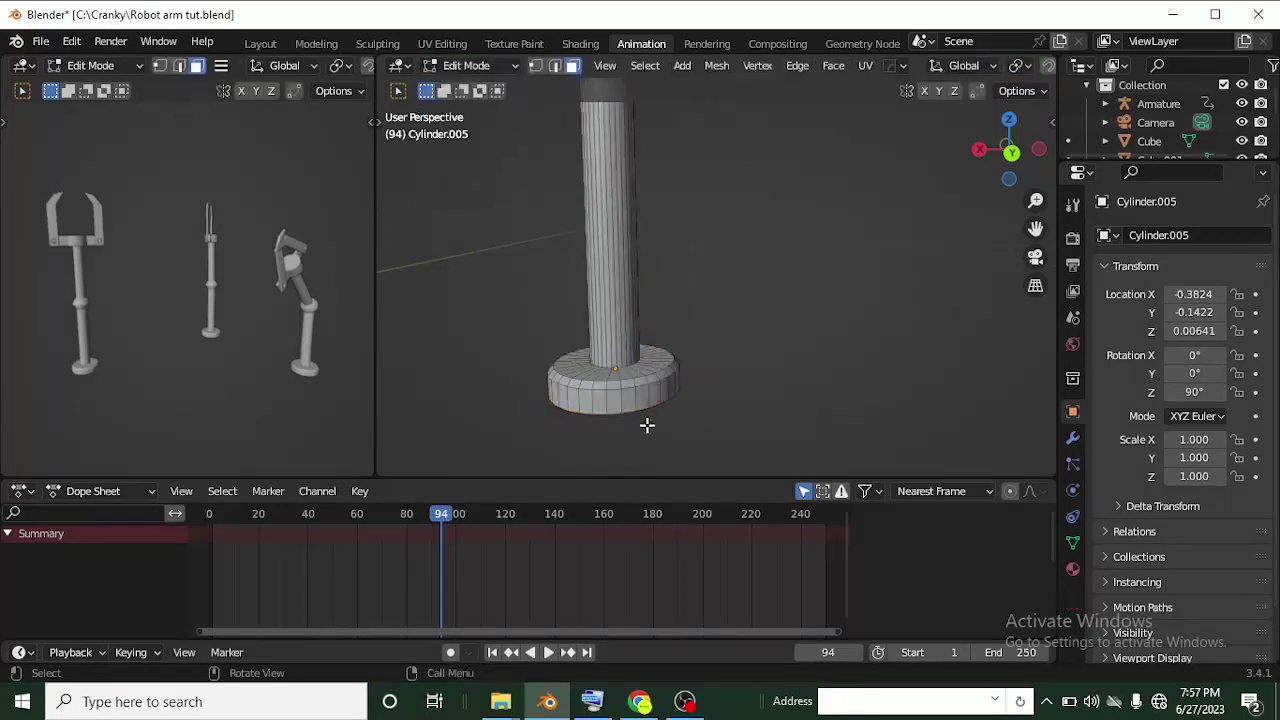
Try selecting the round base as linked geometry, and clear the selection
key(ctrl+l)
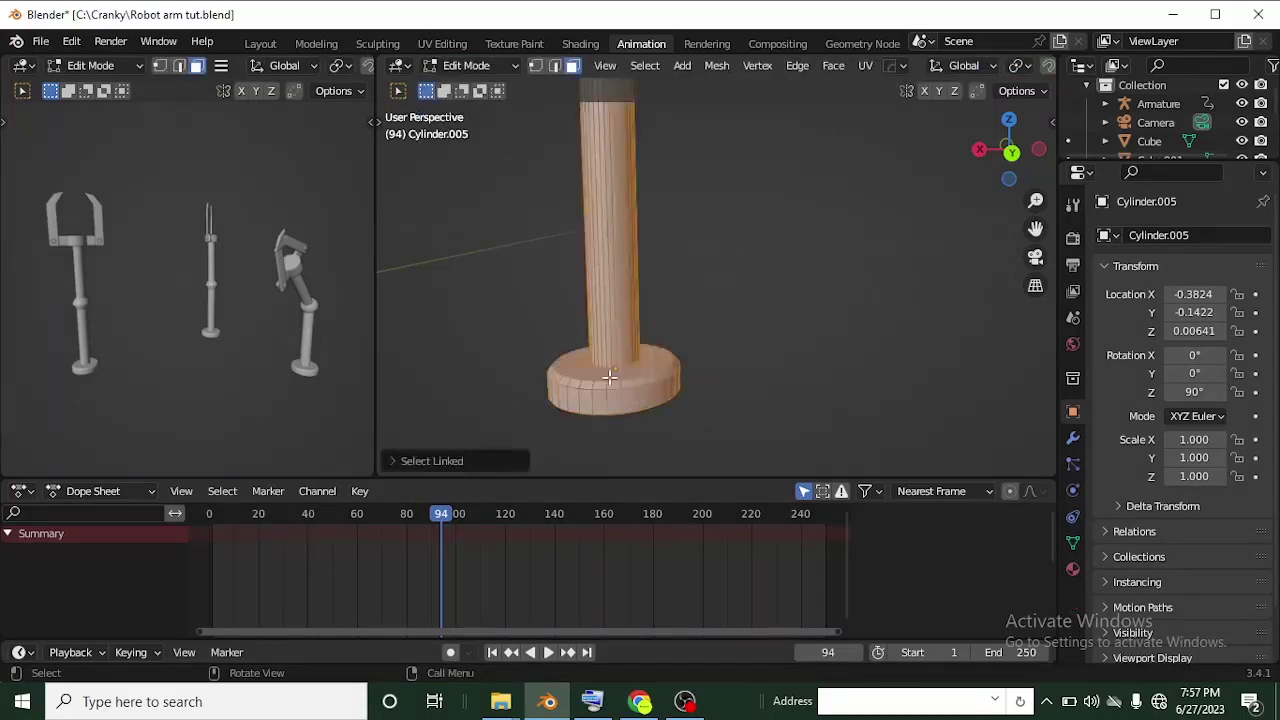
middle_drag(581, 230, 675, 236)
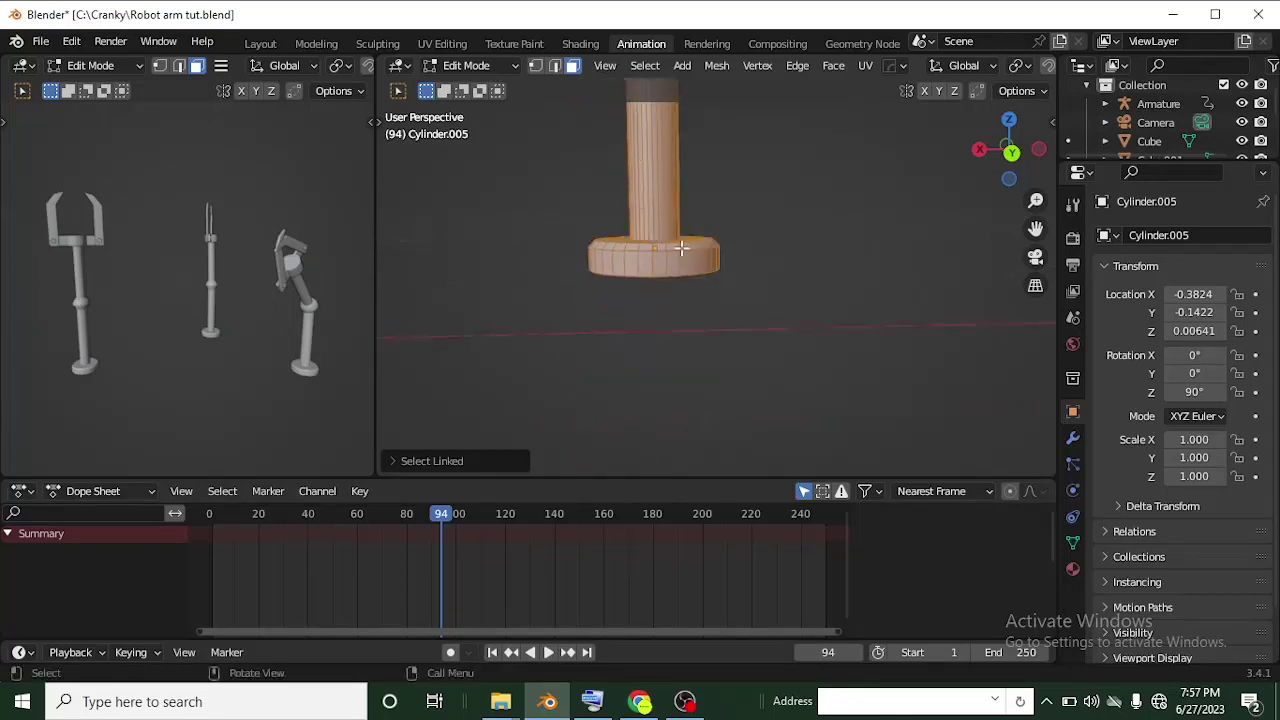
click(823, 274)
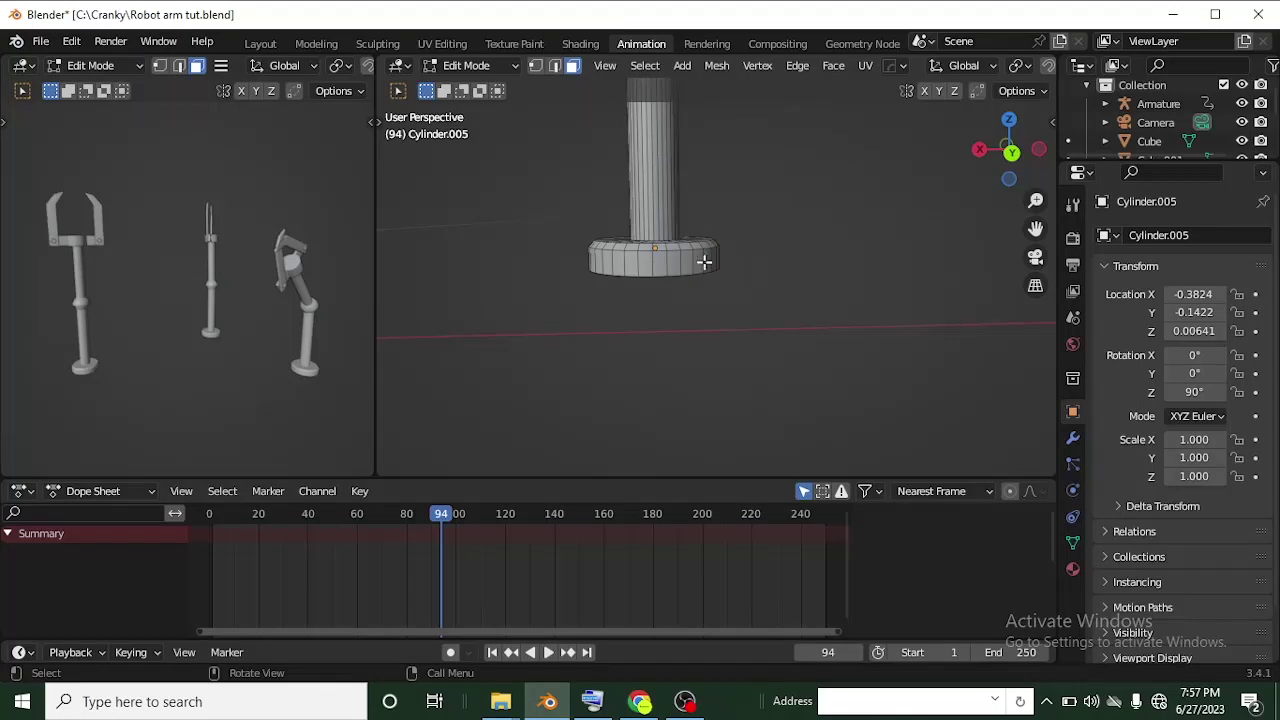
Box-select only the round base's faces through the mesh in back view and snap the 3D cursor to them
click(1011, 153)
shift+middle_drag(648, 198, 654, 266)
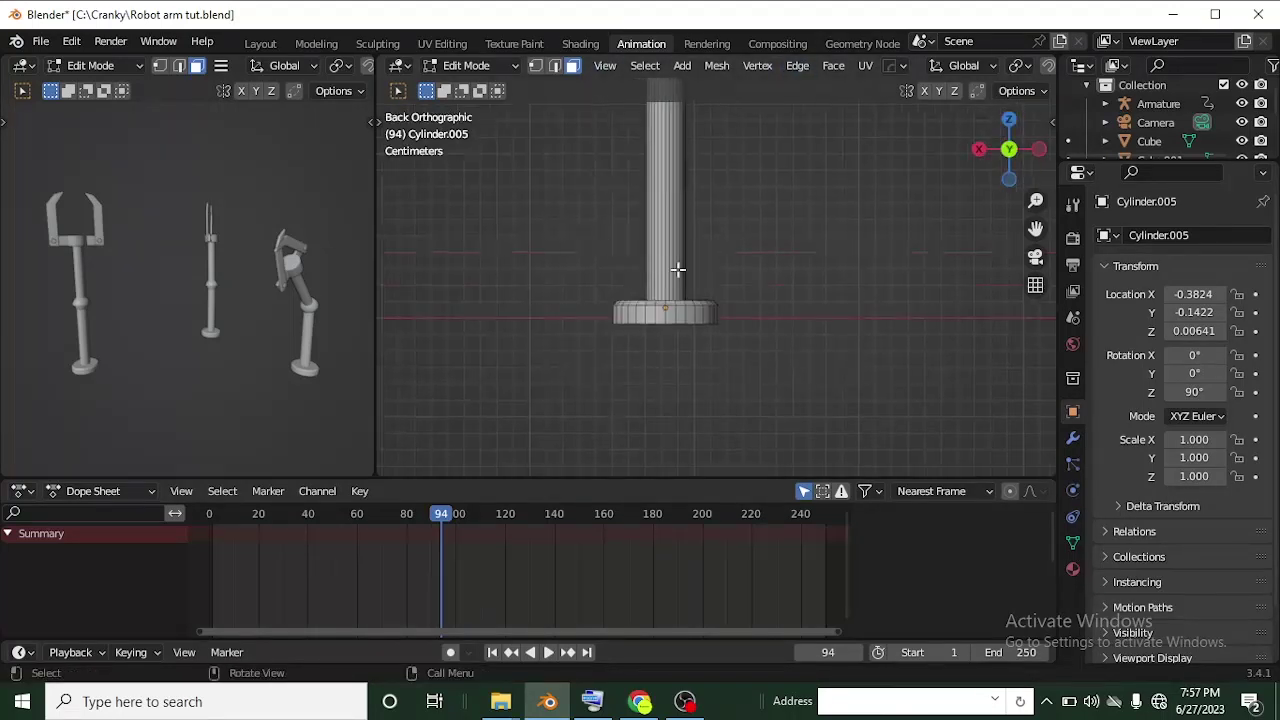
scroll(636, 304, up, 2)
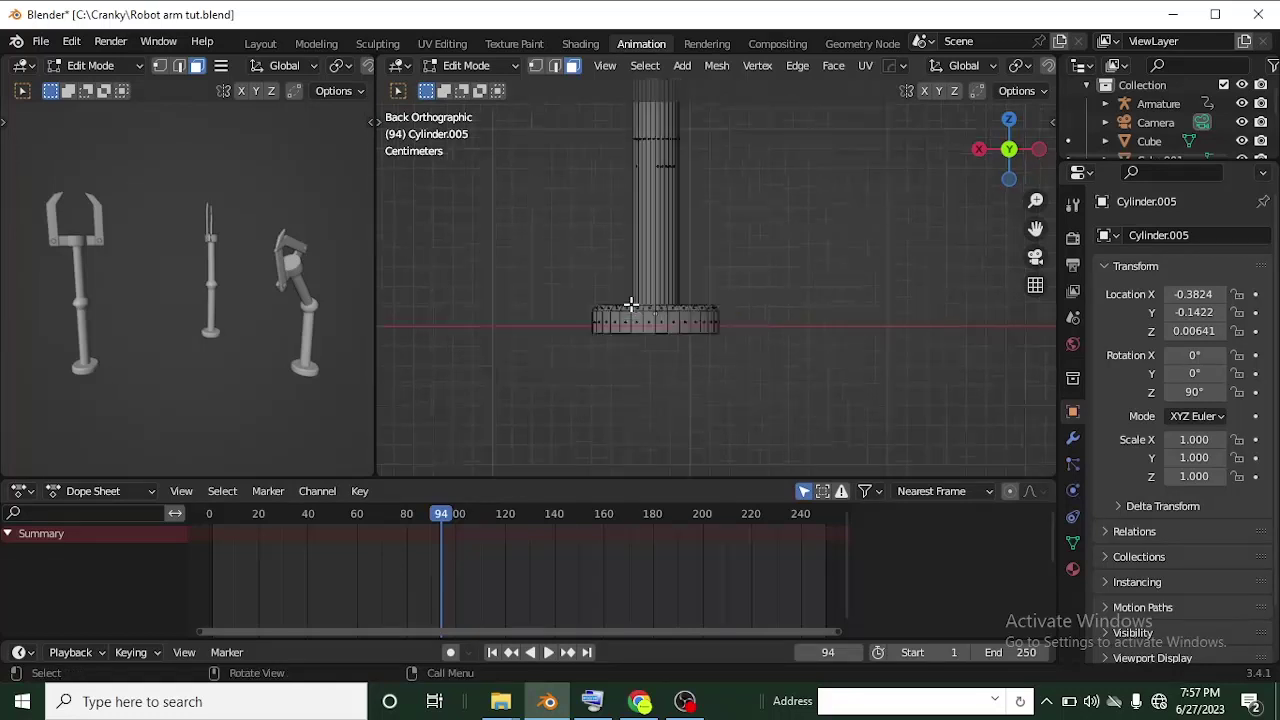
drag(524, 305, 803, 380)
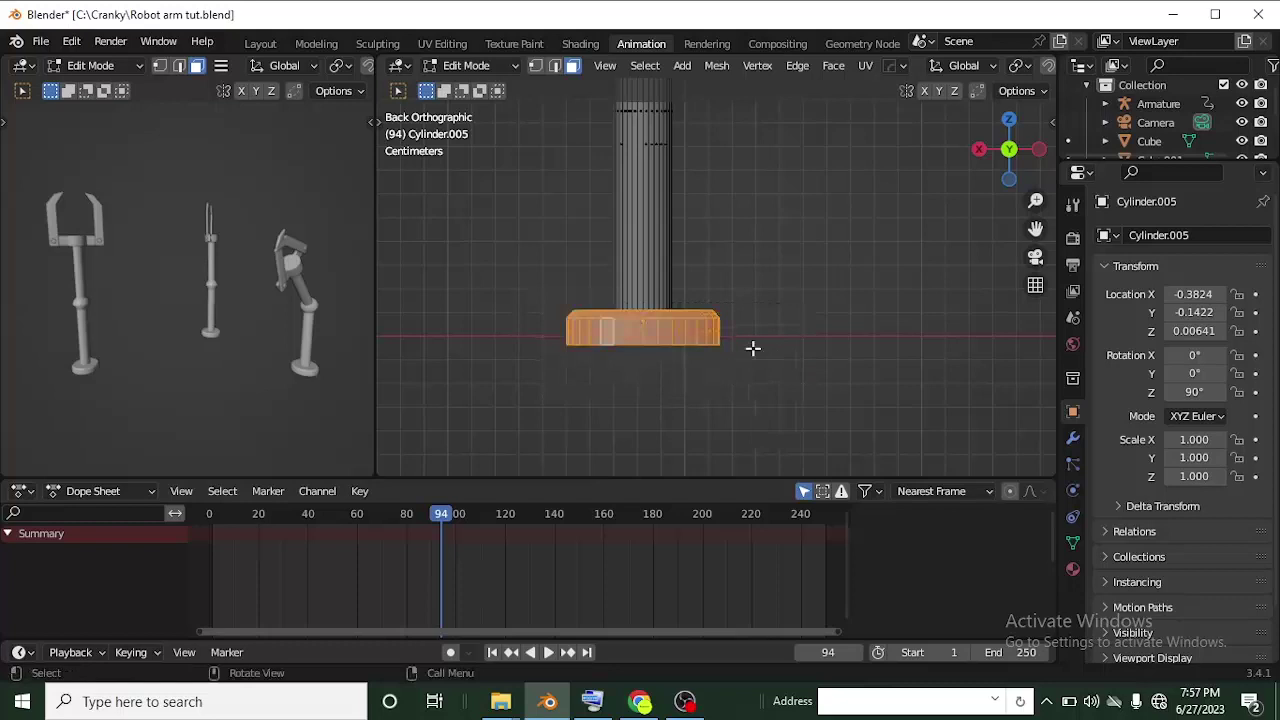
scroll(634, 380, down, 1)
middle_drag(654, 326, 705, 269)
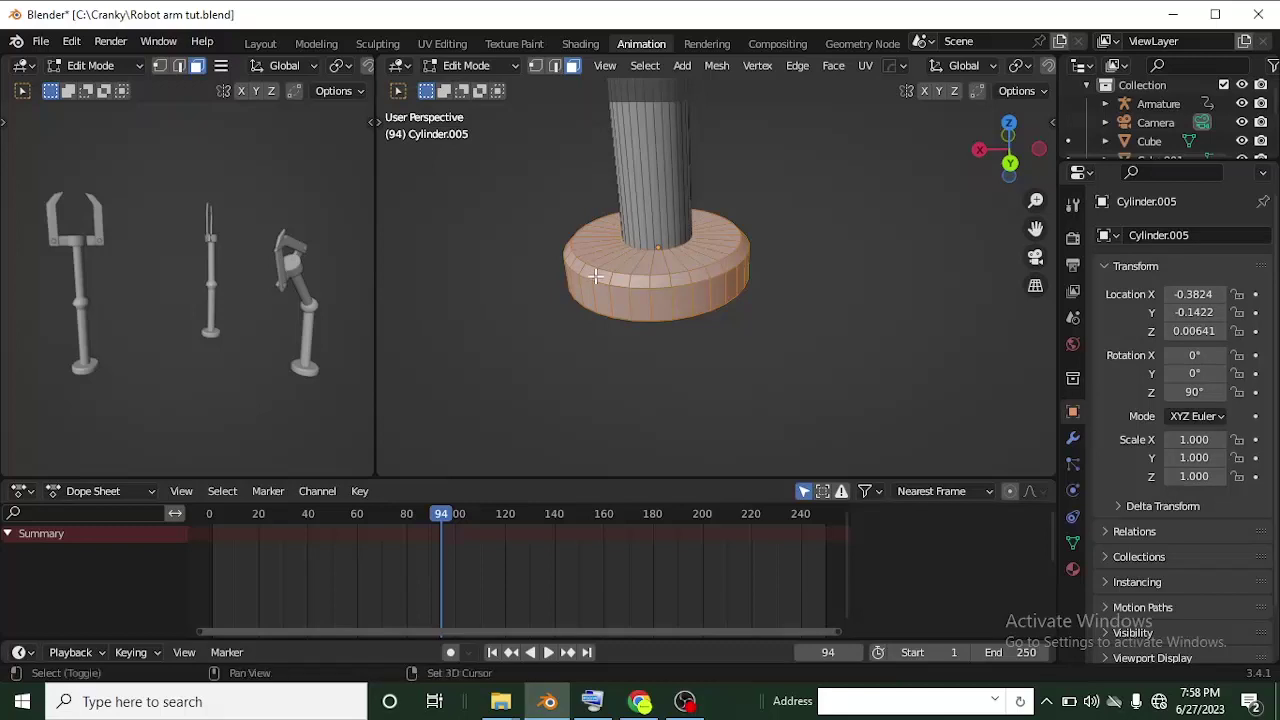
key(shift+s)
key(2)
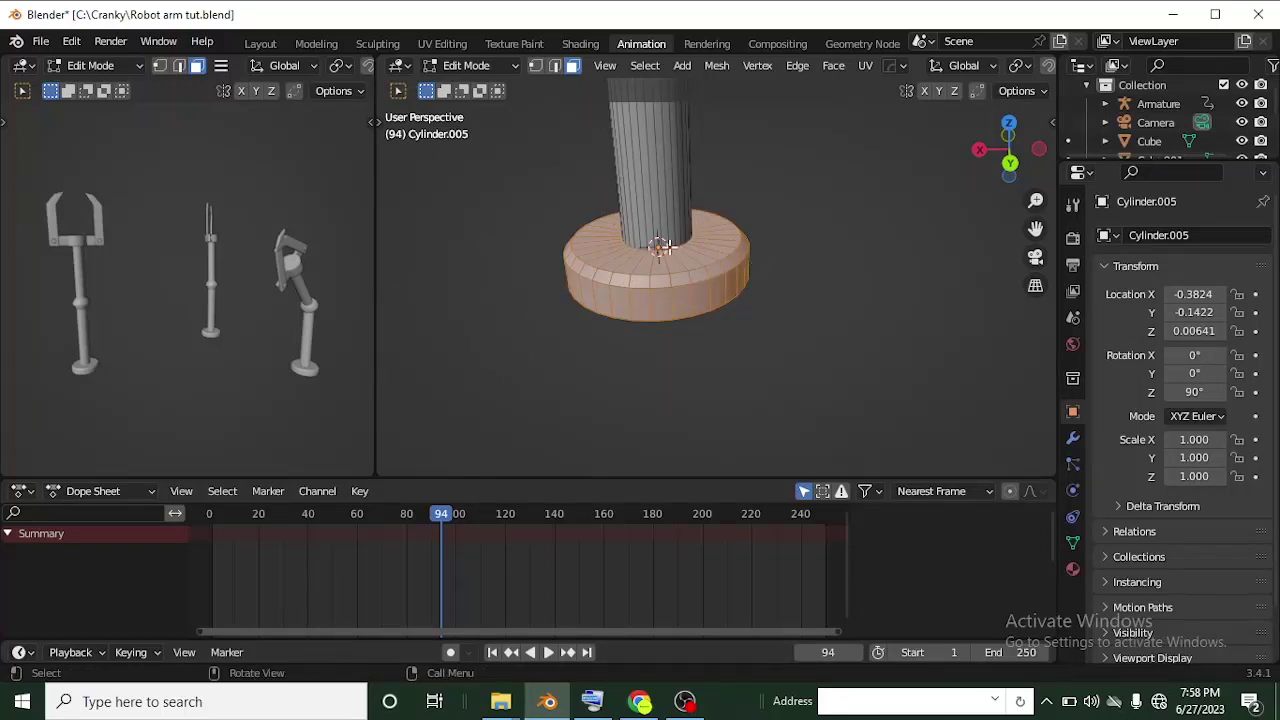
Return to Object Mode and set the lower cylinder's origin to the 3D cursor at the round base
click(470, 66)
click(473, 87)
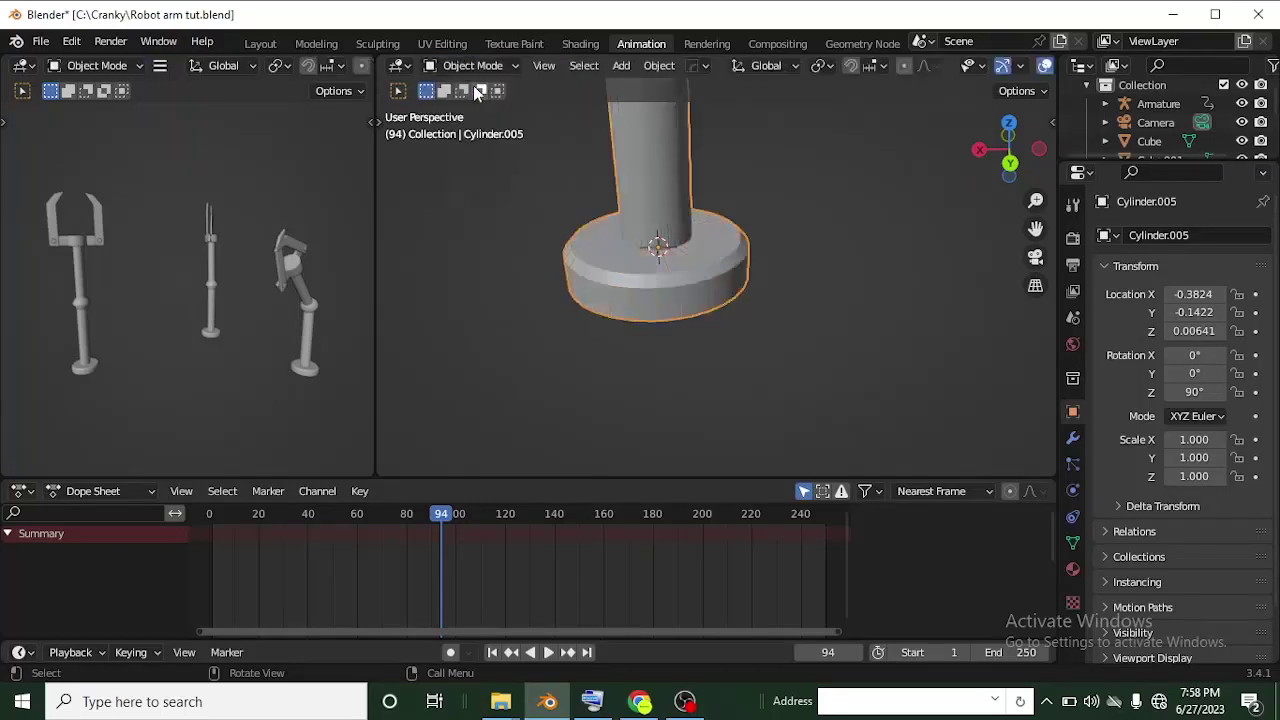
right_click(663, 170)
mouse_move(665, 173)
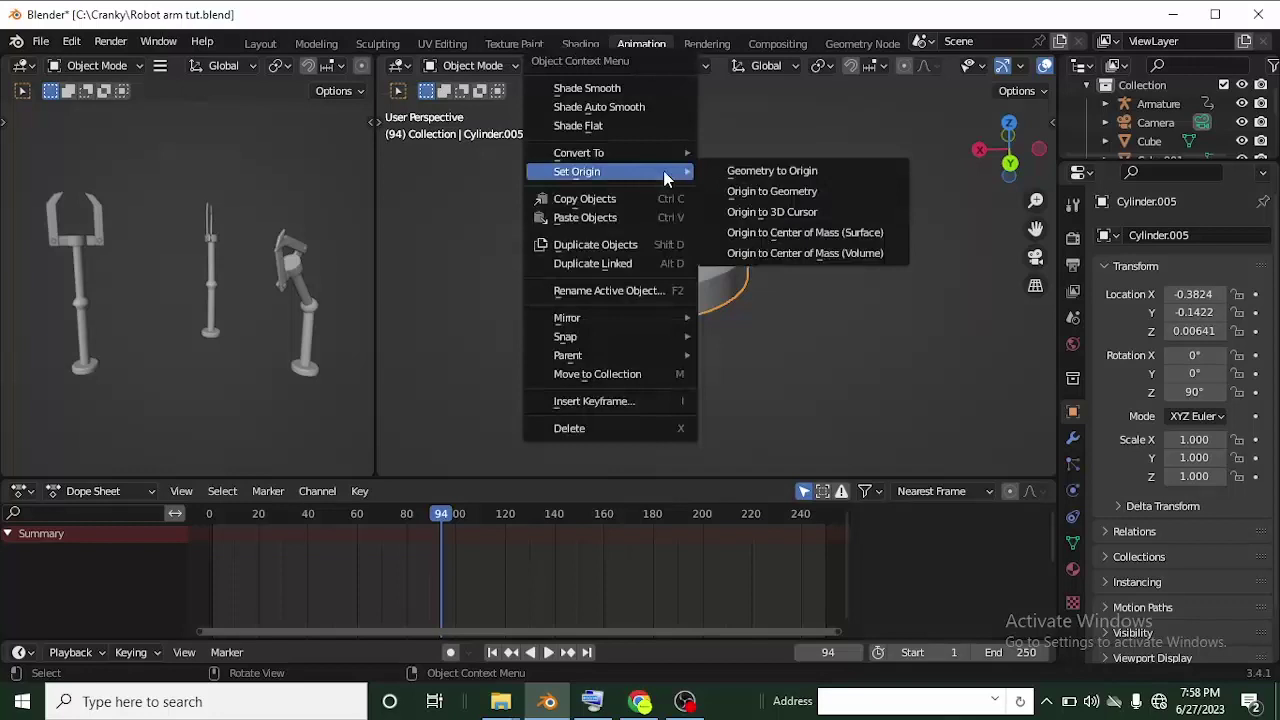
click(790, 213)
scroll(645, 253, down, 4)
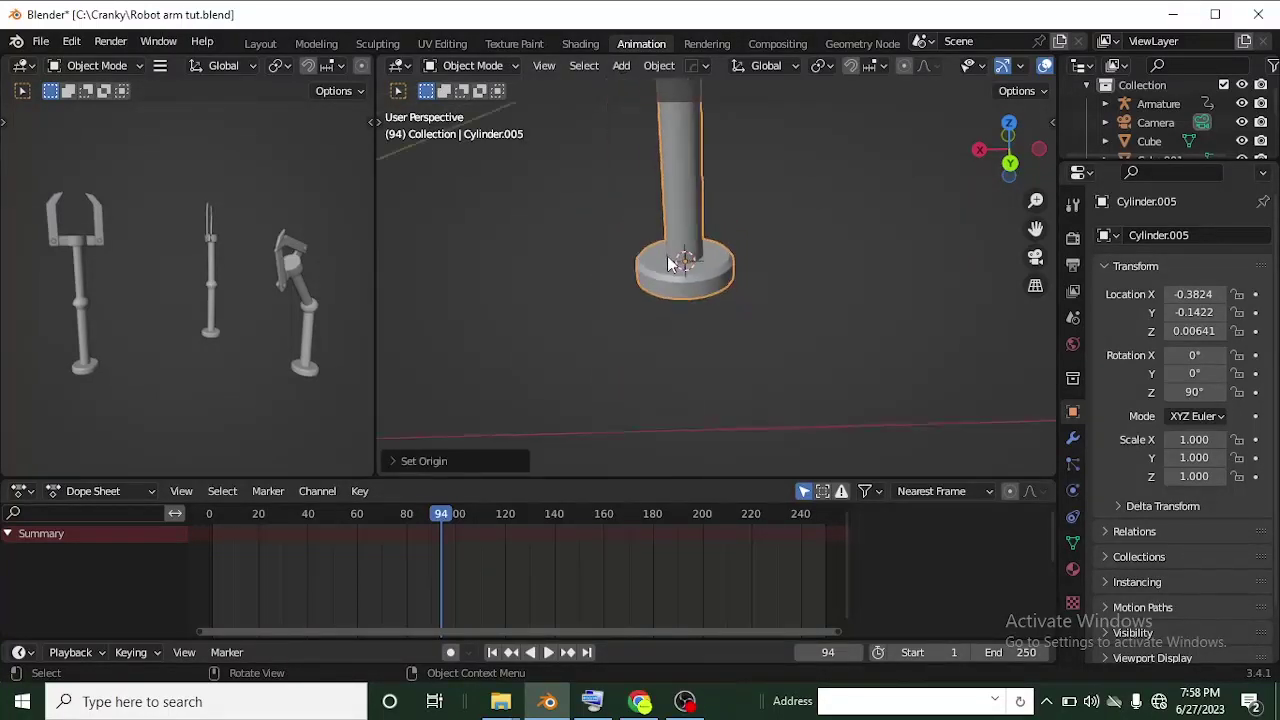
scroll(660, 258, up, 5)
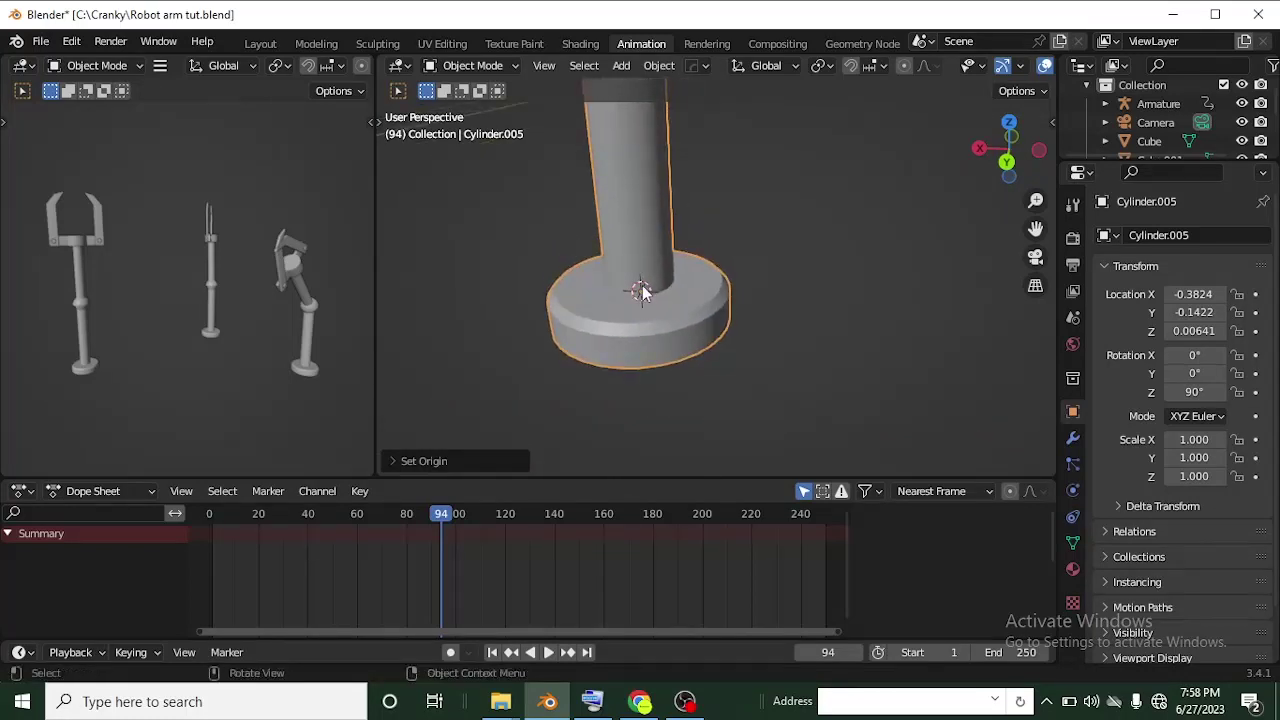
scroll(641, 290, down, 2)
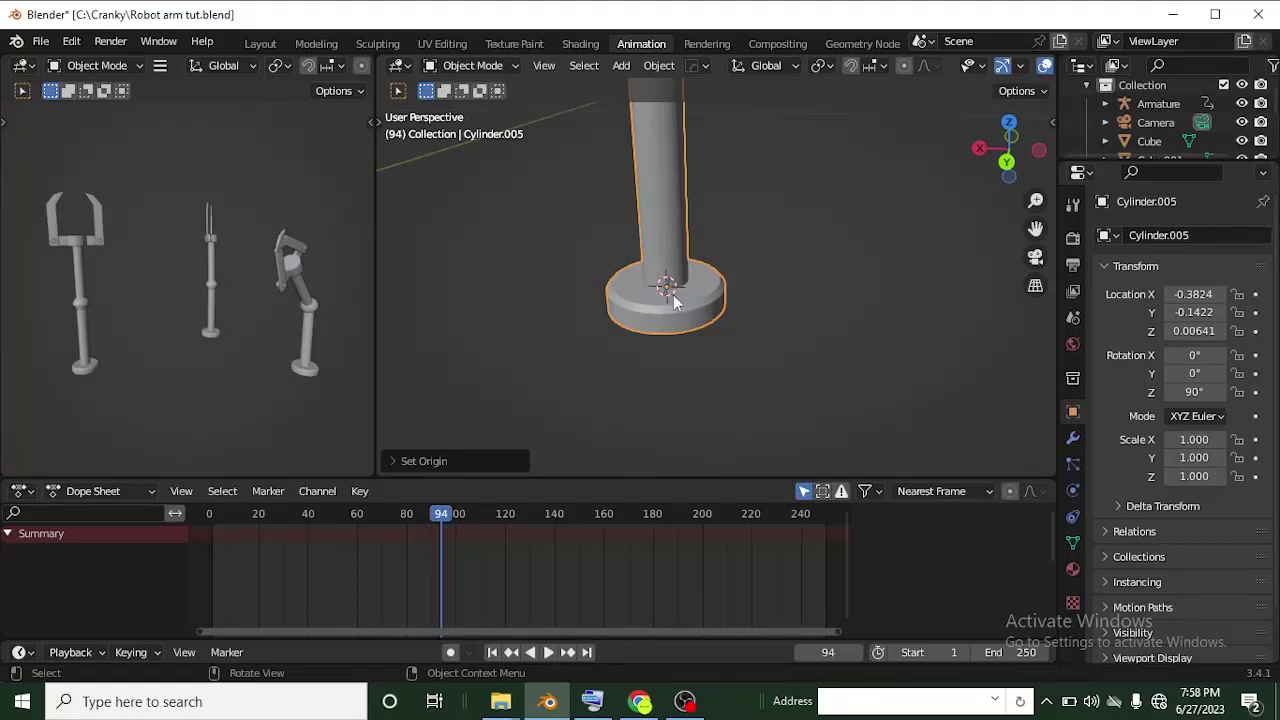
Add a new armature at the 3D cursor in the arm's base, using the back orthographic view
click(1008, 162)
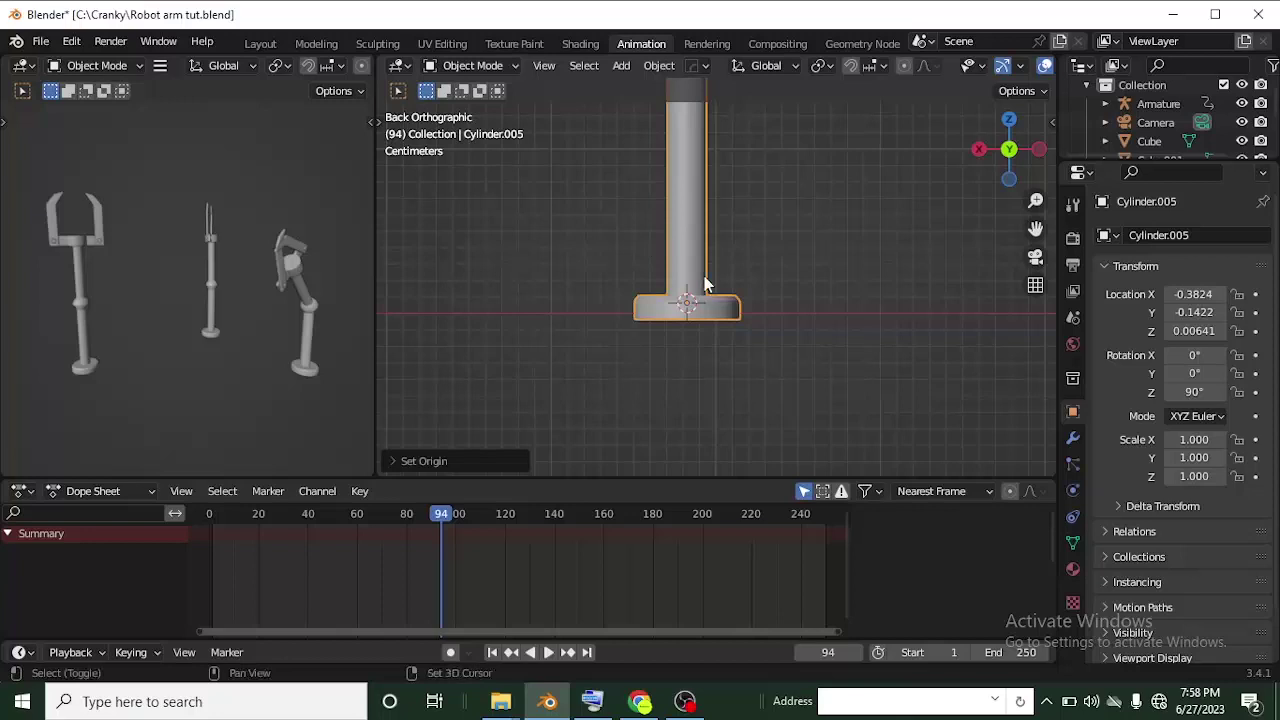
key(shift+a)
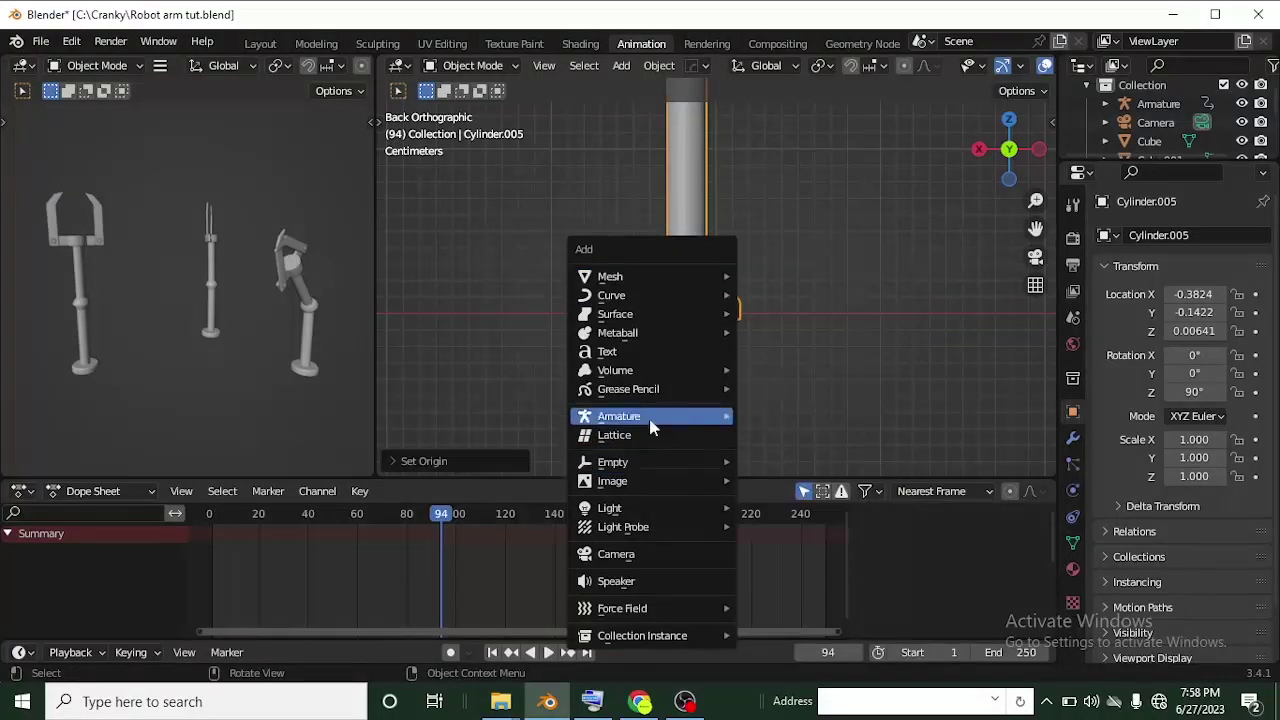
mouse_move(691, 423)
click(771, 411)
Scale the new armature down to about 0.164 so its bone fits along the arm's lower cylinder
scroll(716, 290, down, 3)
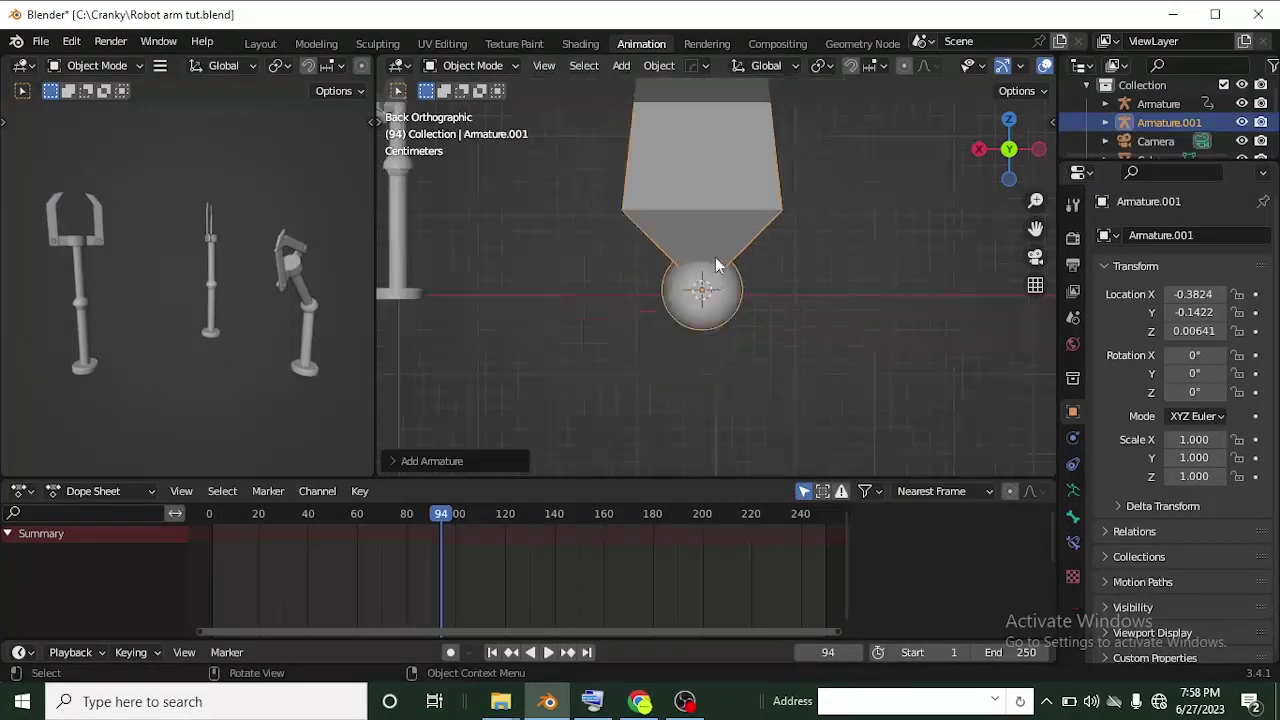
scroll(716, 270, down, 3)
shift+middle_drag(879, 201, 856, 287)
key(s)
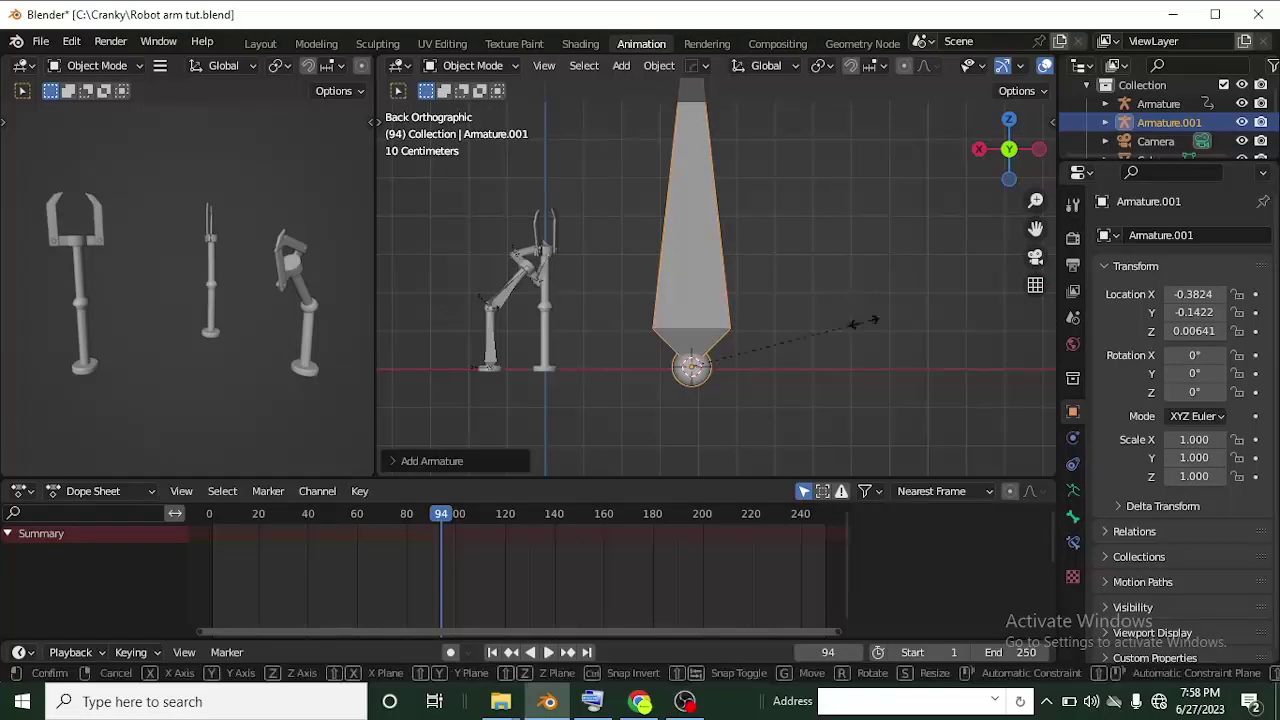
click(710, 350)
scroll(715, 314, up, 4)
shift+middle_drag(704, 351, 694, 218)
scroll(662, 283, up, 1)
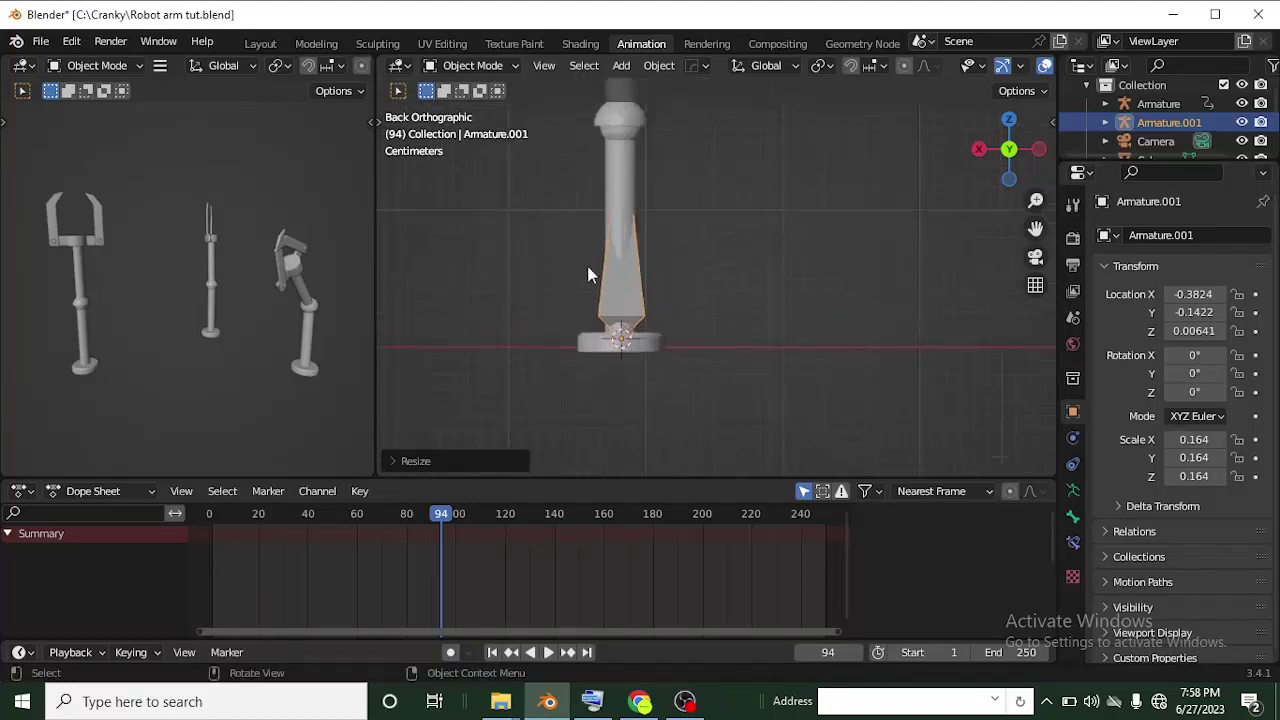
Set the new armature's viewport display to In Front so its bone shows through the arm's meshes
click(1073, 490)
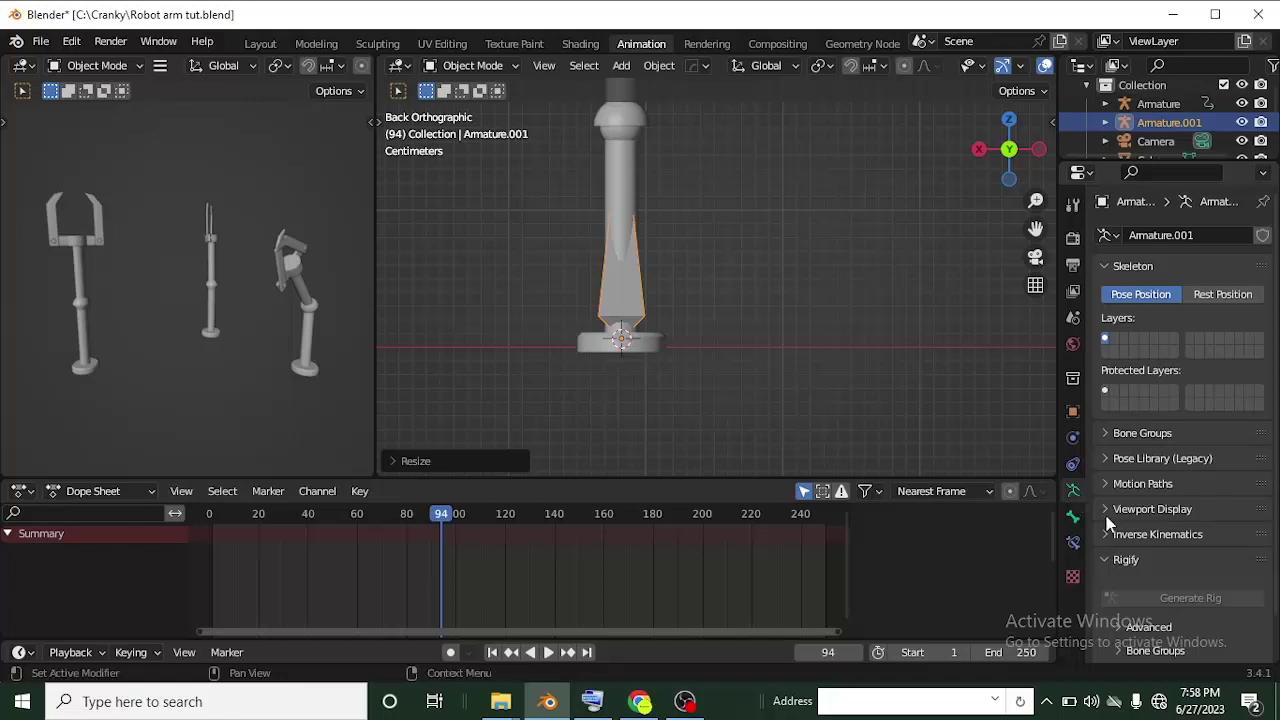
click(1106, 514)
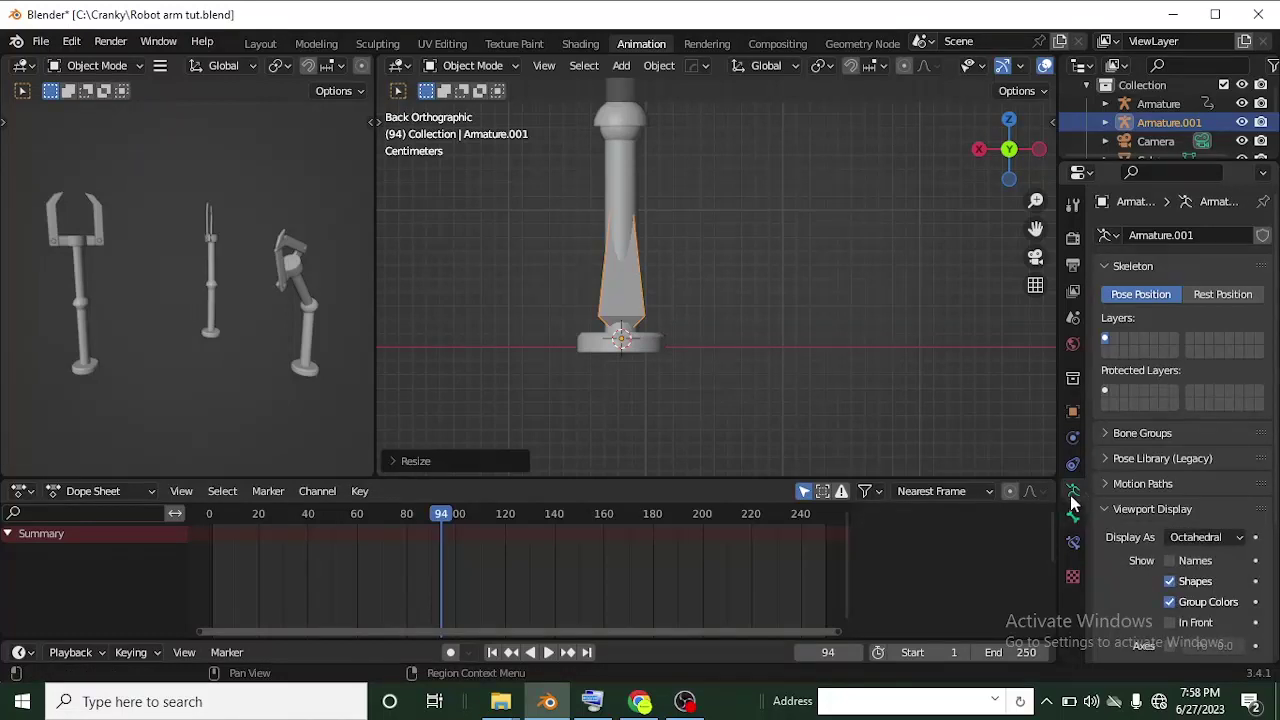
click(1170, 622)
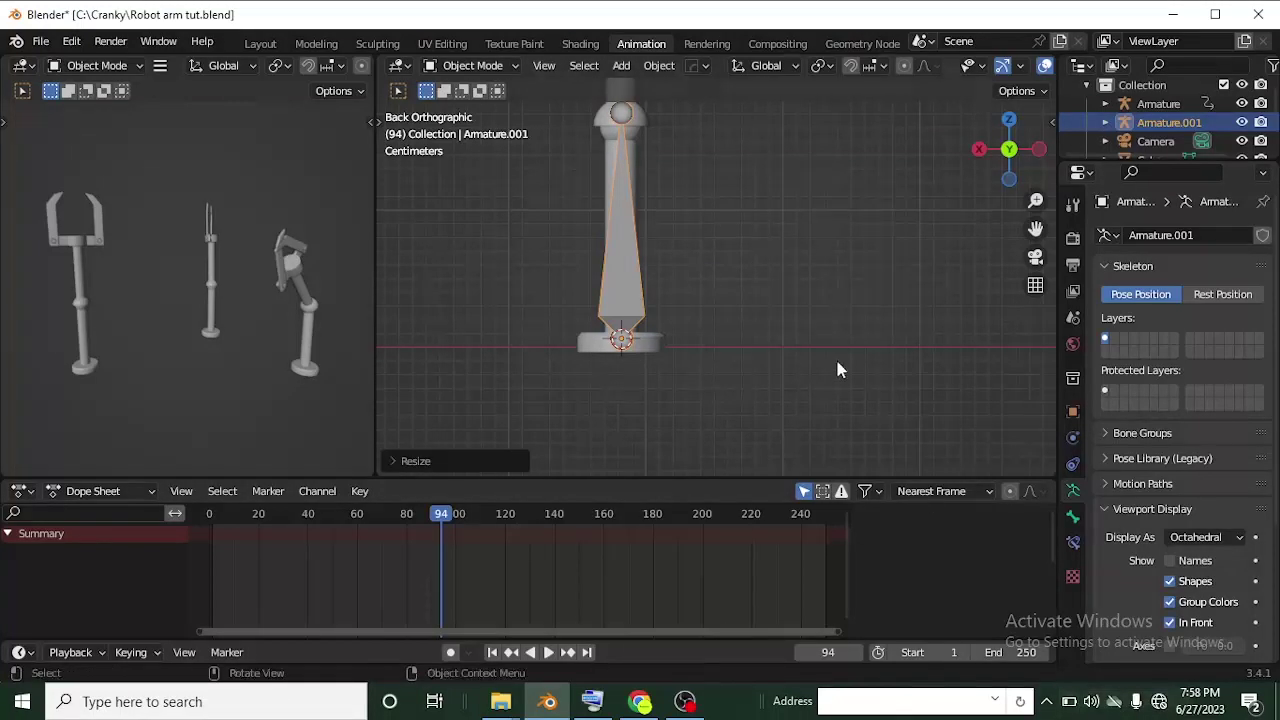
scroll(674, 232, up, 3)
shift+middle_drag(731, 349, 657, 226)
scroll(657, 226, down, 1)
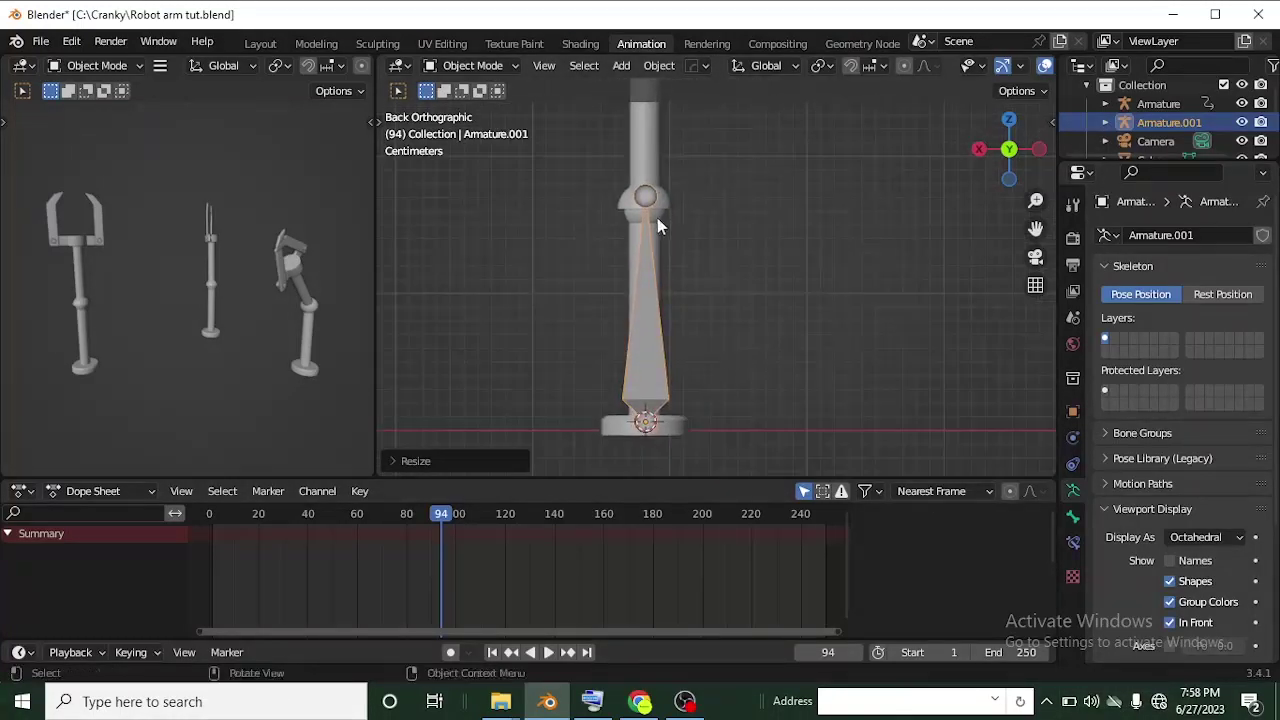
In Edit Mode, lower the bone's tip slightly along Z to the centre of the arm's middle ball joint
click(514, 67)
click(471, 106)
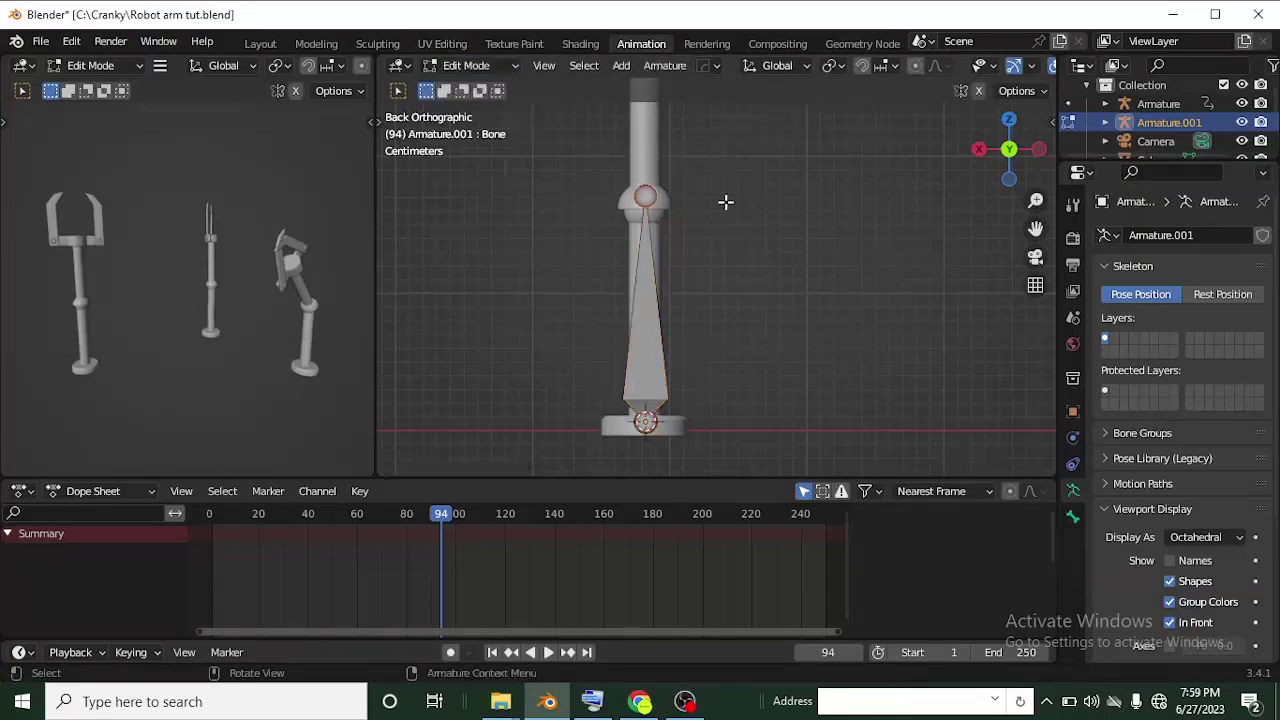
scroll(612, 200, up, 2)
key(g)
key(z)
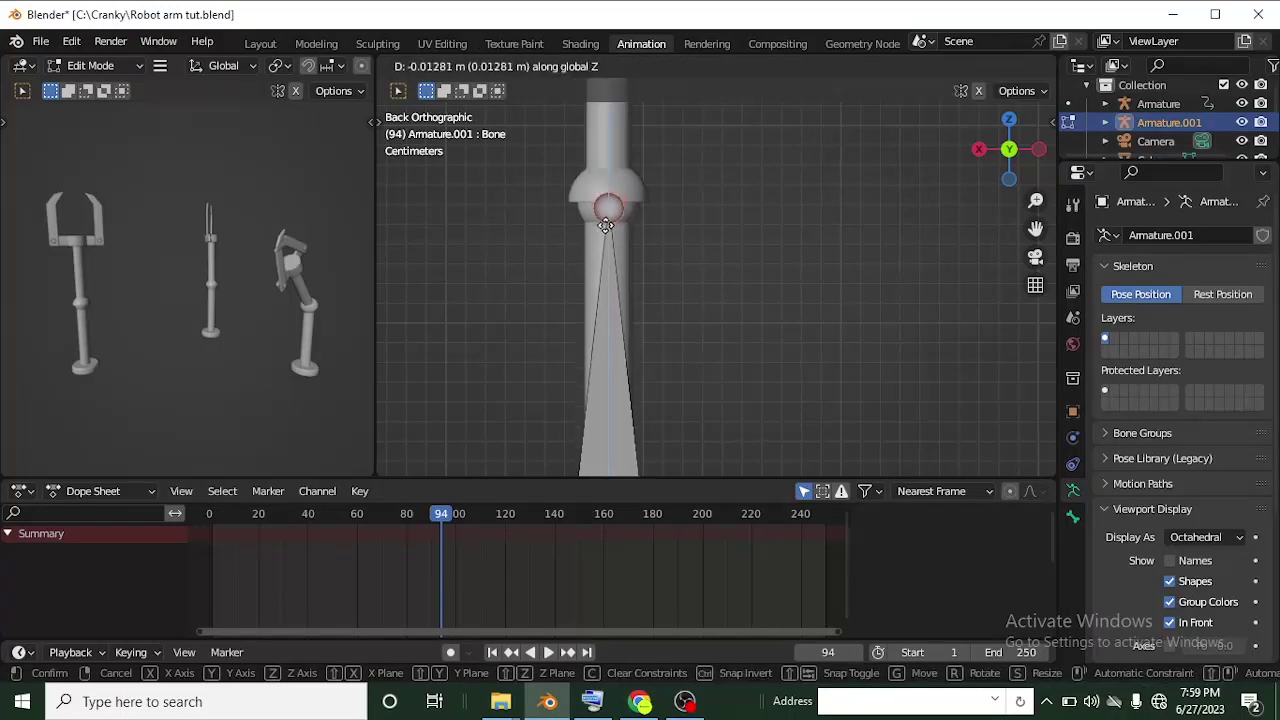
click(610, 220)
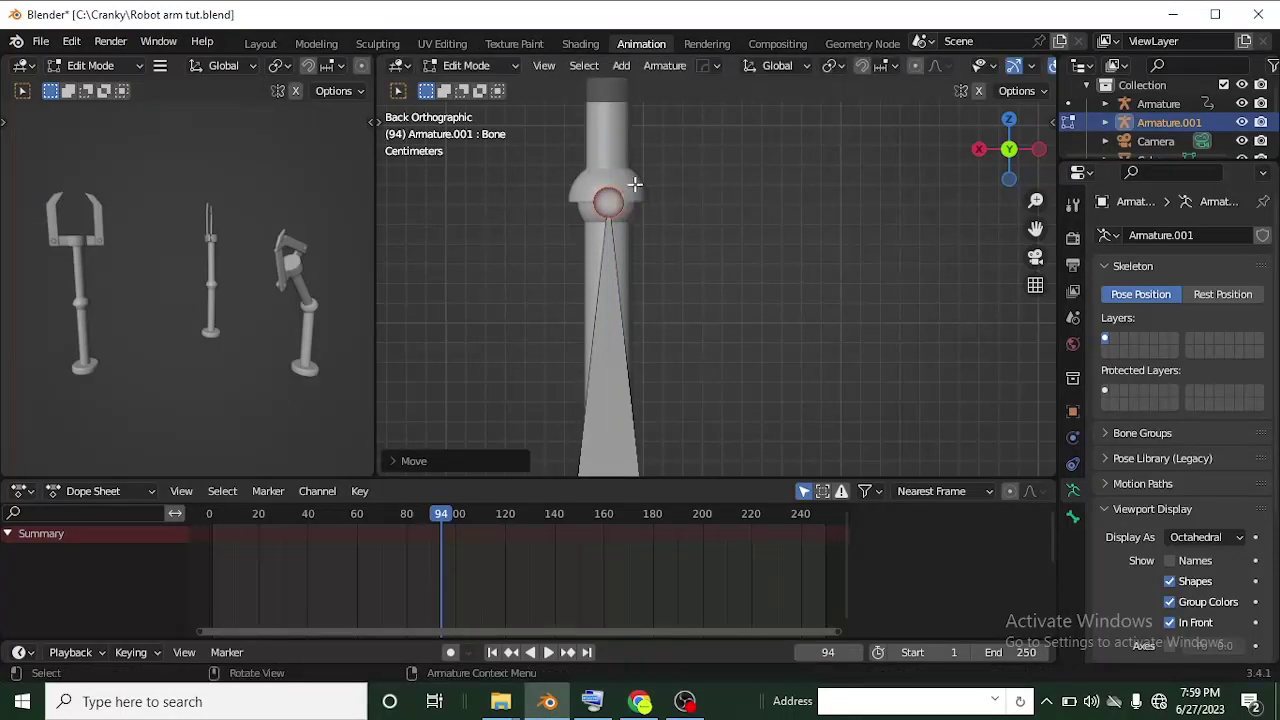
Extrude a second bone straight up along Z from the middle joint to the gripper's base and return to Object Mode
shift+middle_drag(635, 183, 622, 395)
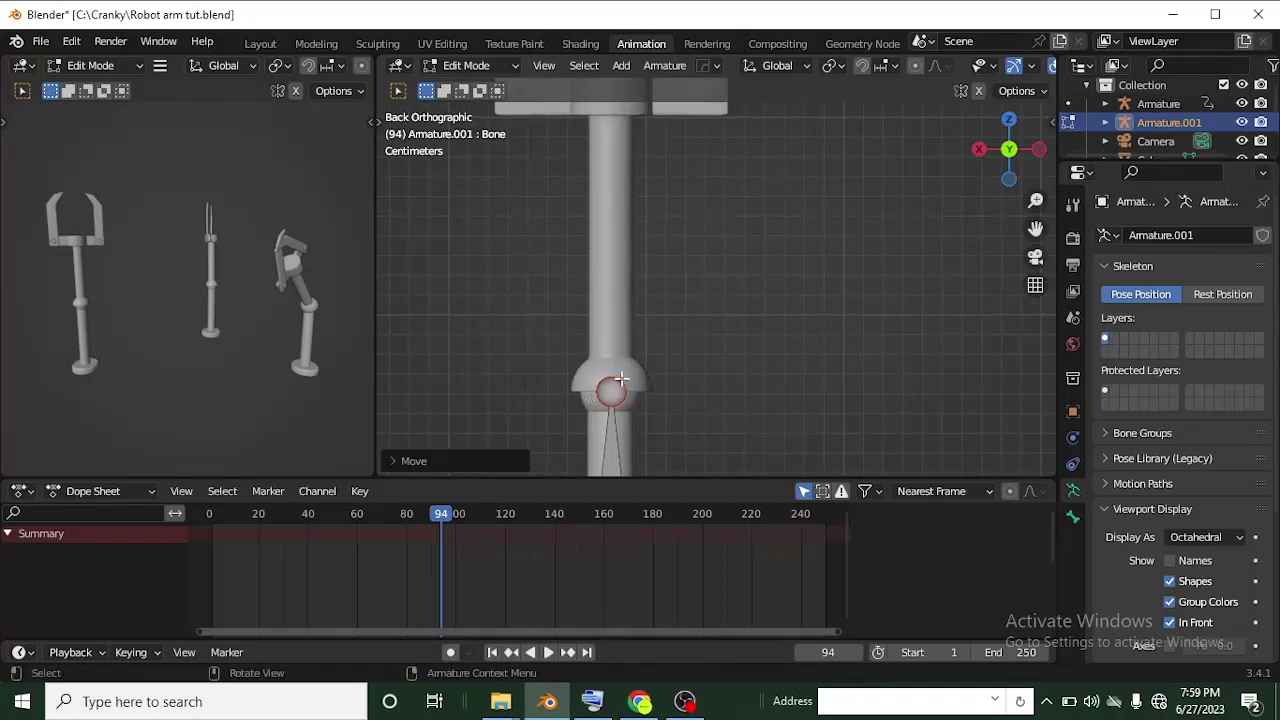
key(e)
key(z)
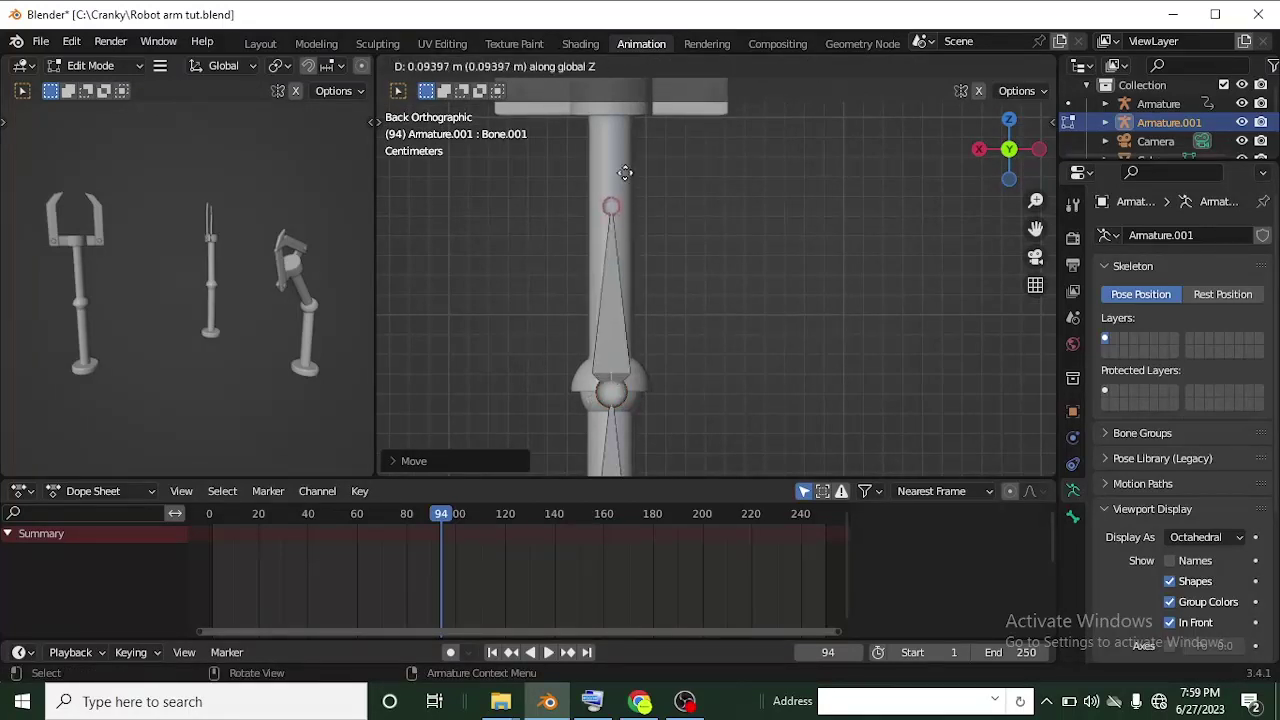
click(640, 167)
shift+middle_drag(640, 167, 641, 262)
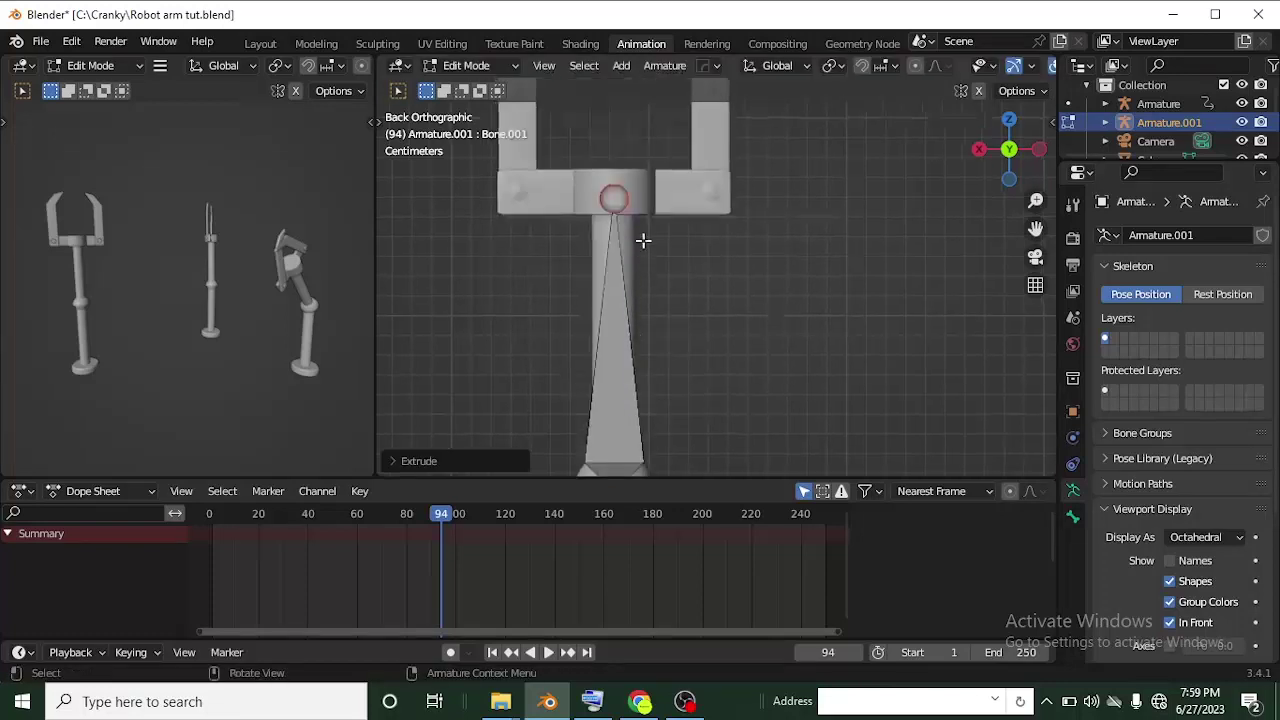
key(g)
key(z)
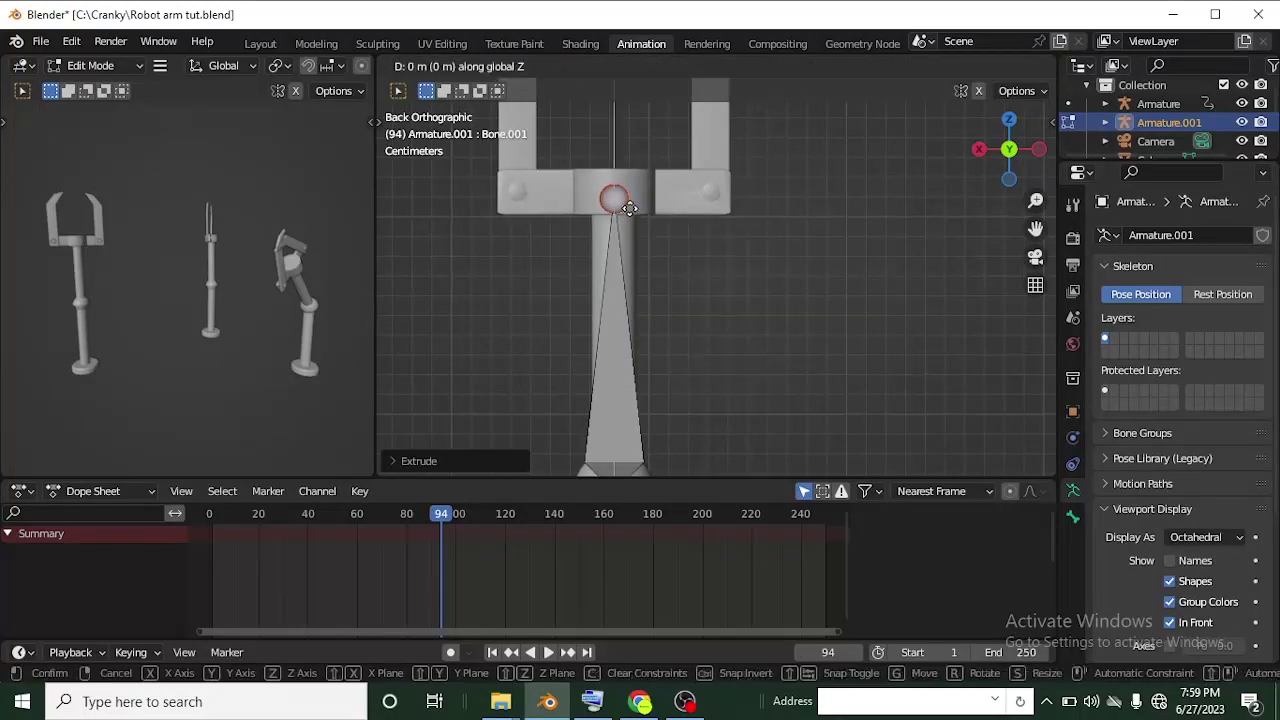
click(626, 213)
middle_drag(626, 213, 668, 381)
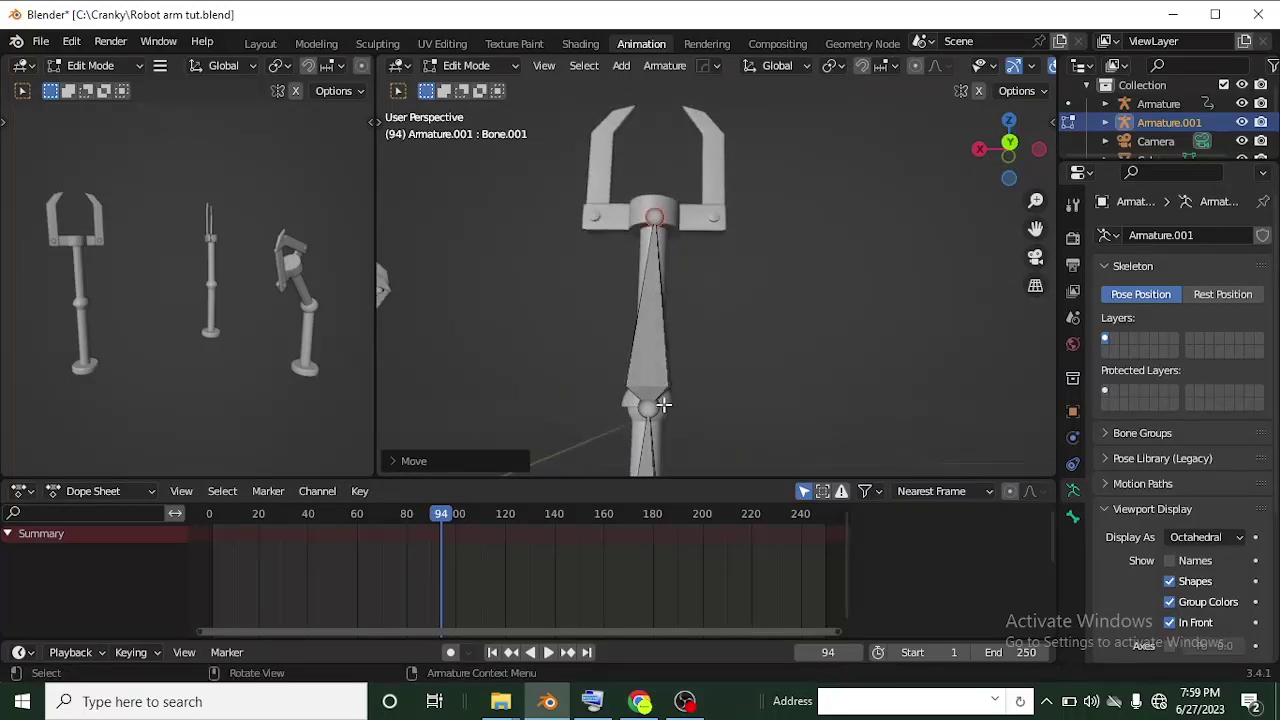
click(497, 66)
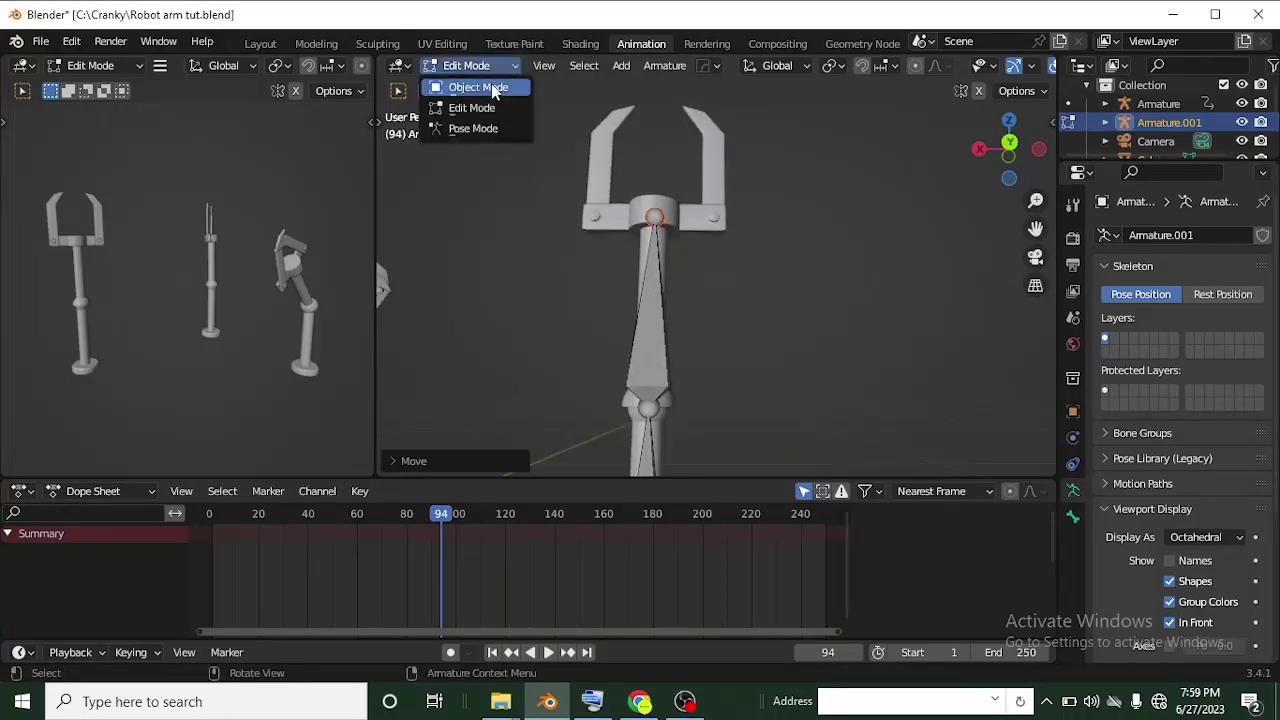
click(472, 87)
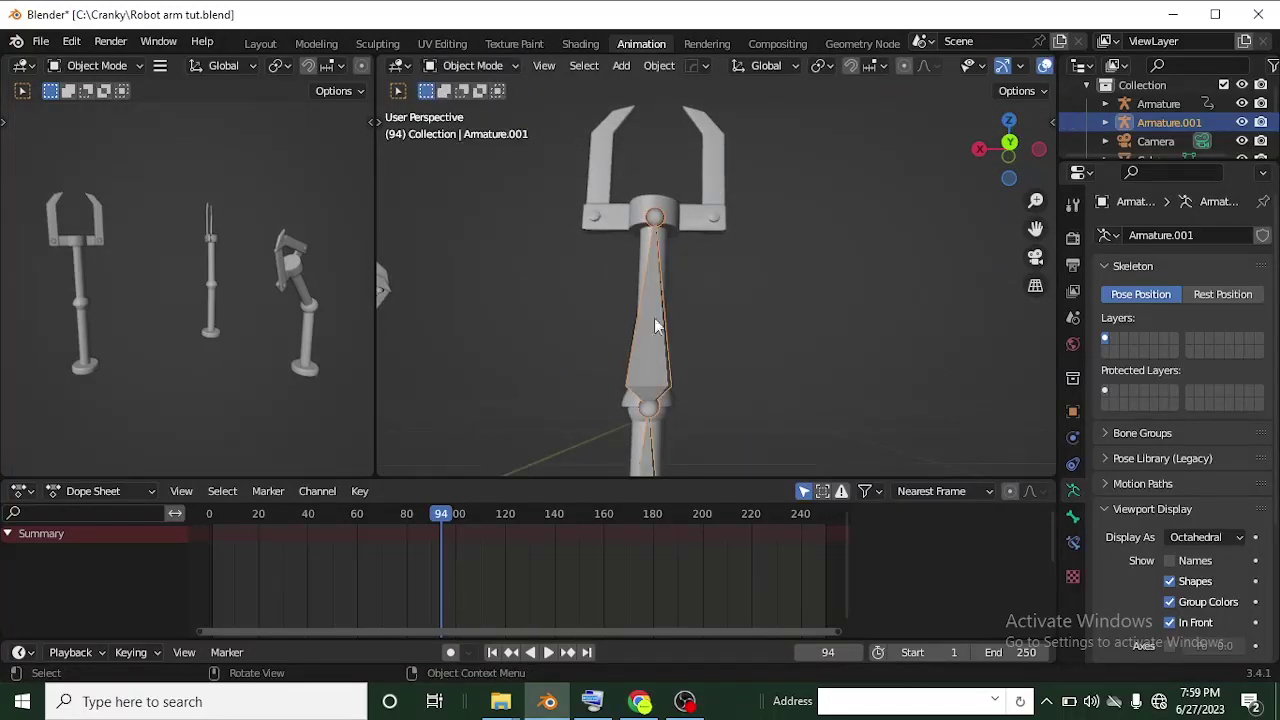
click(671, 220)
middle_drag(683, 258, 755, 322)
click(667, 261)
scroll(665, 270, up, 4)
click(652, 257)
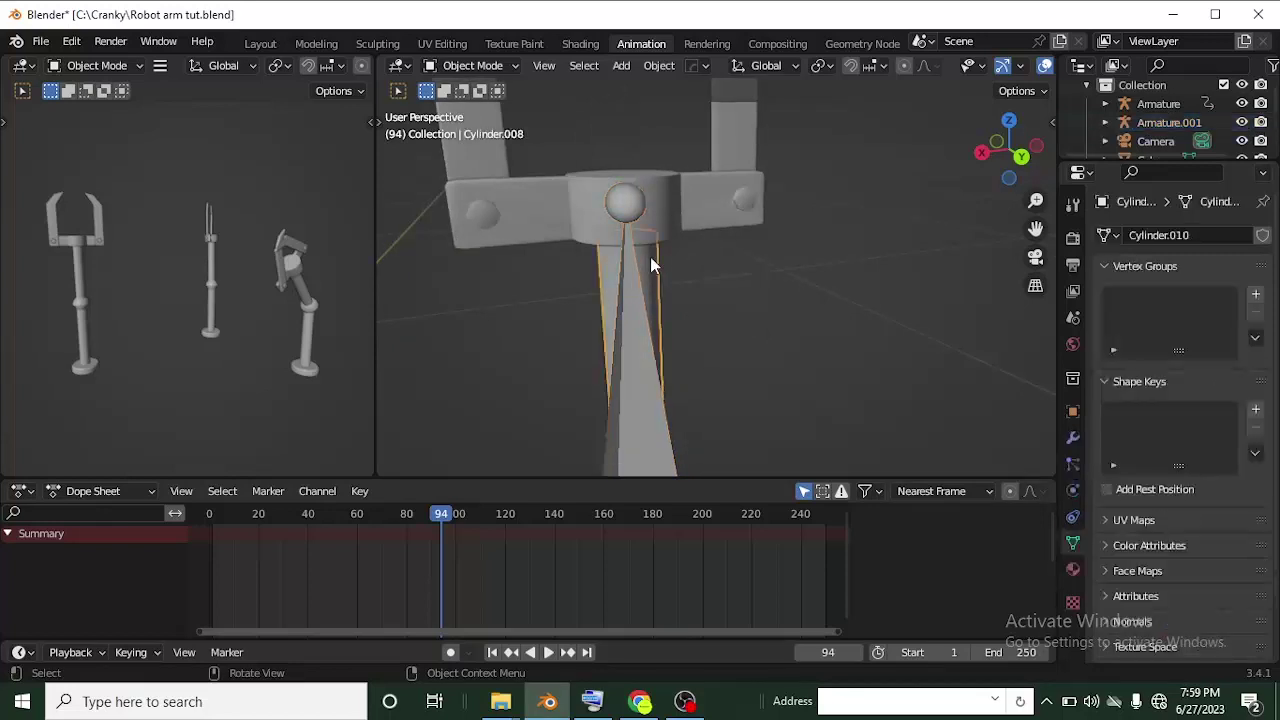
click(508, 65)
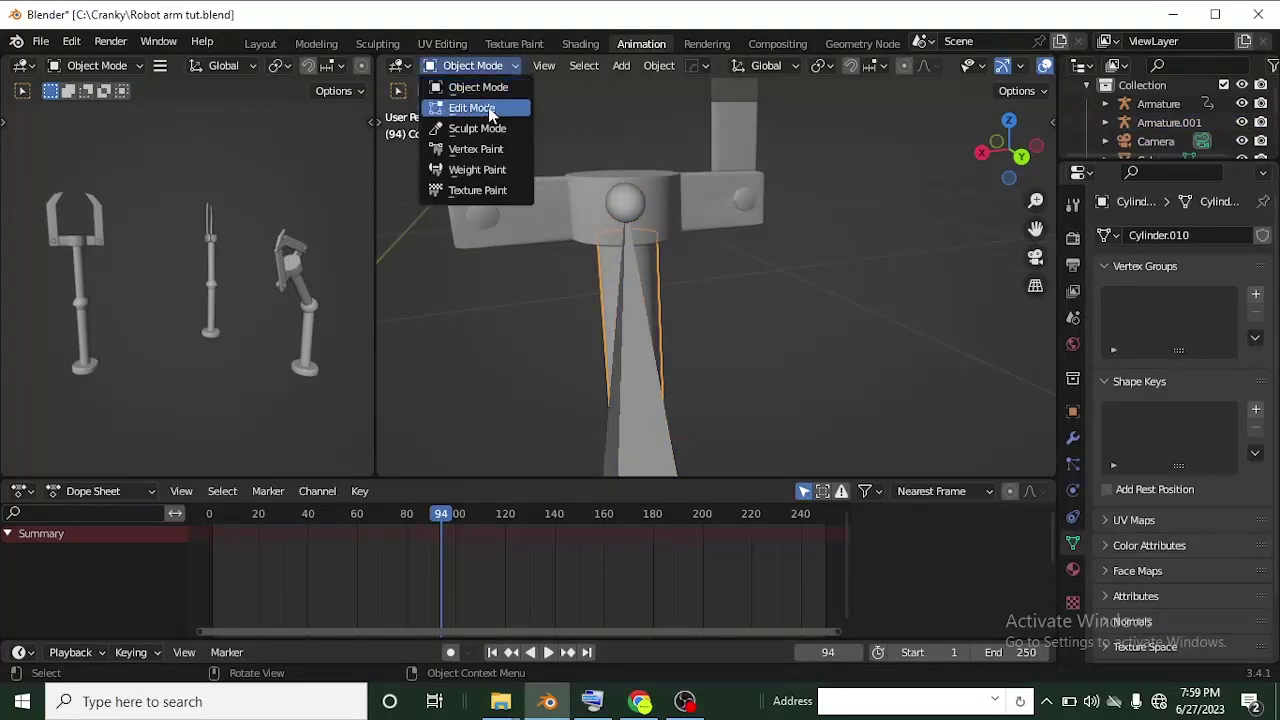
click(488, 107)
middle_drag(715, 165, 681, 317)
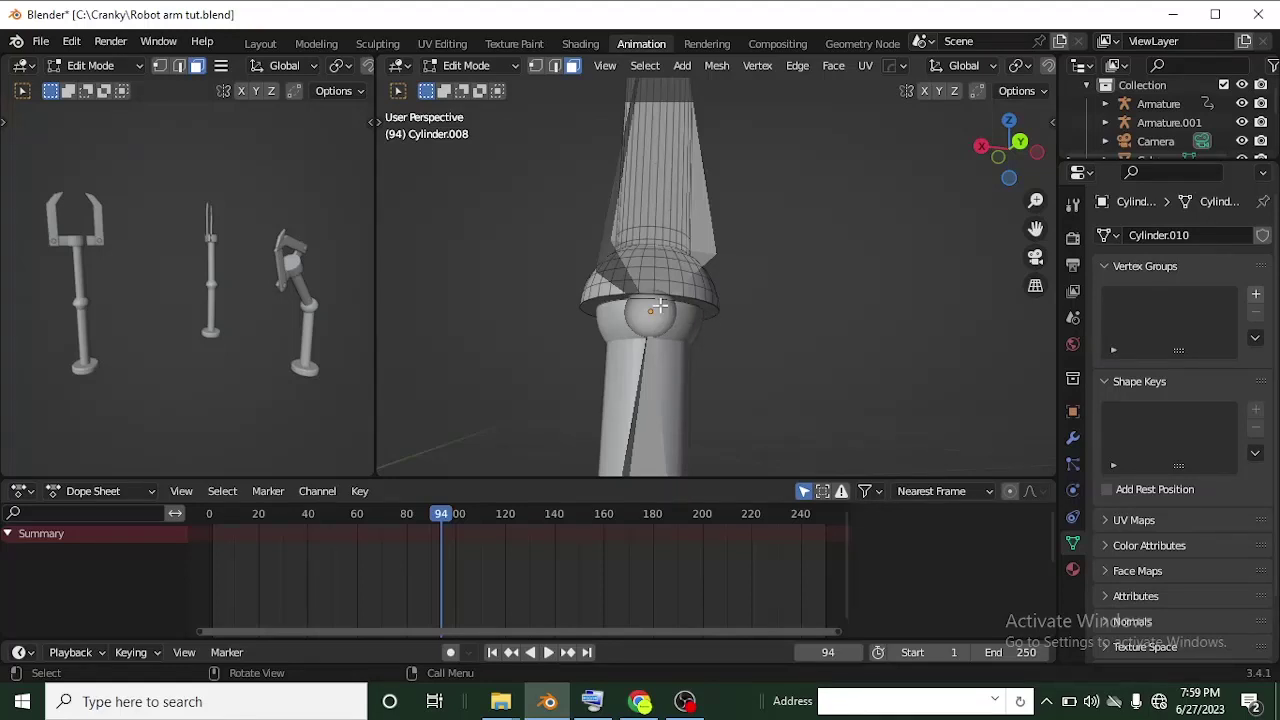
click(500, 66)
click(494, 88)
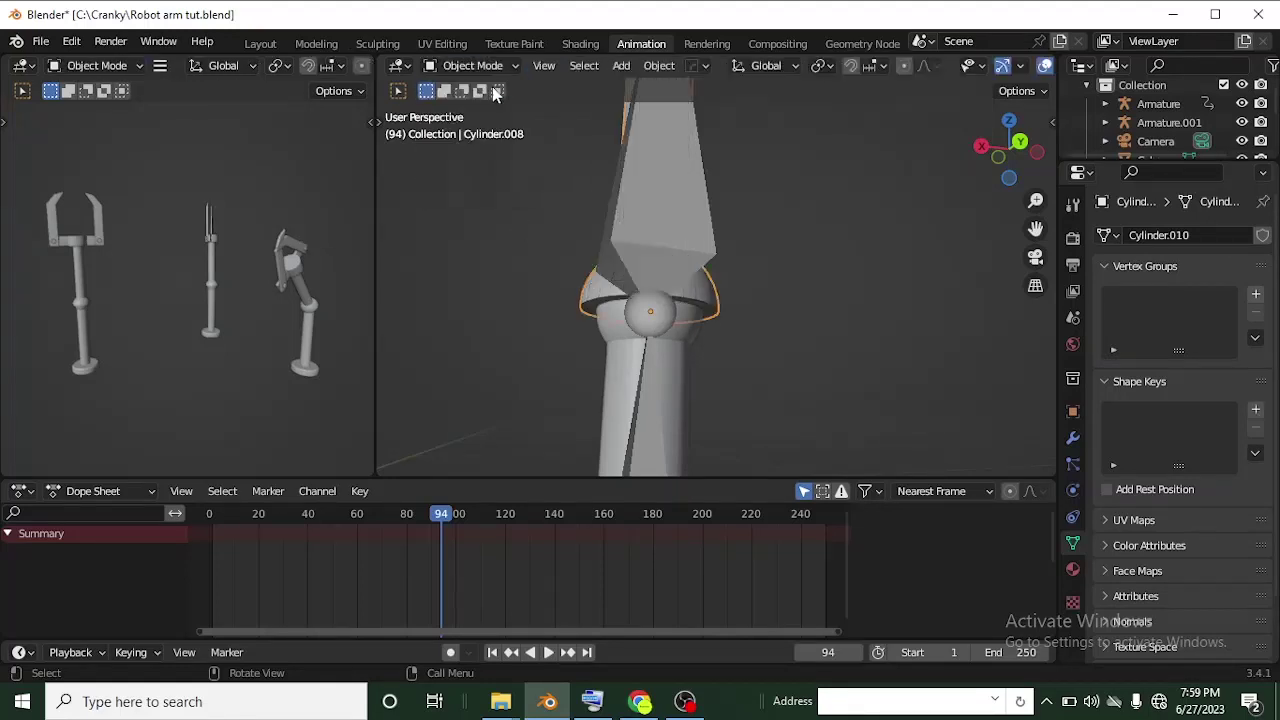
In the lower cylinder's mesh, select the linked rounded collar at its upper end and snap the 3D cursor to it
click(690, 340)
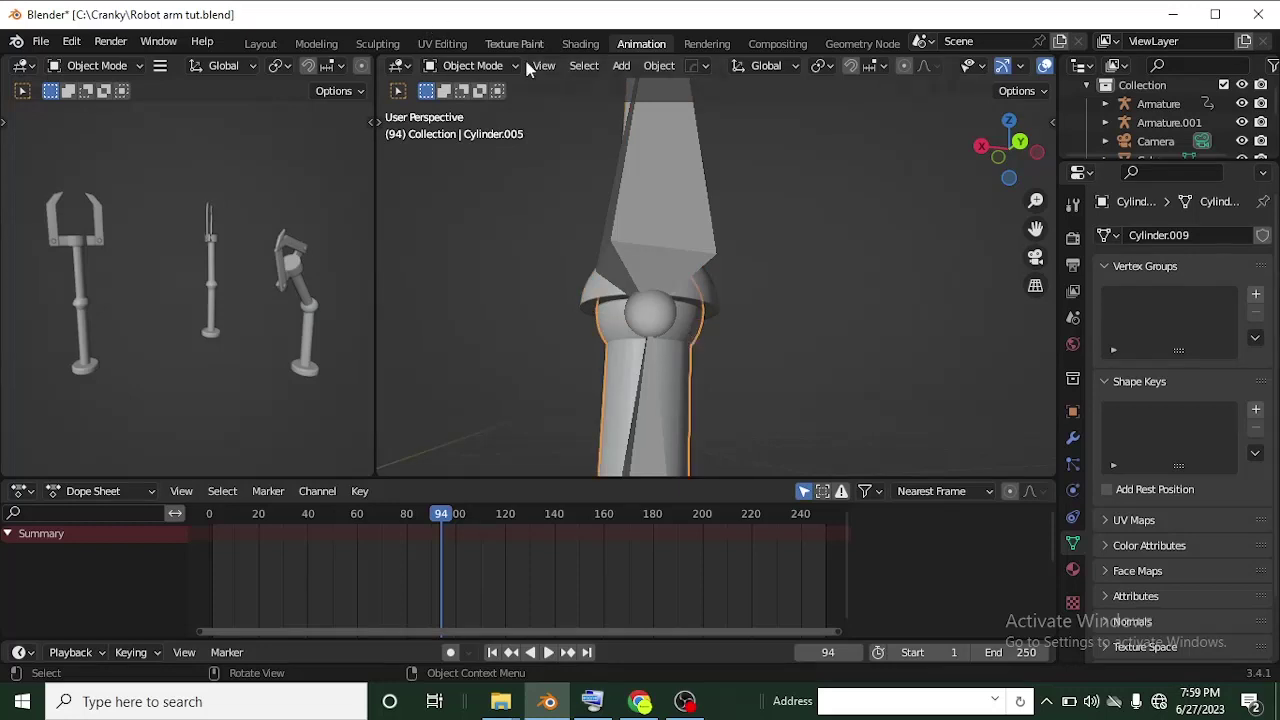
click(512, 67)
click(486, 120)
middle_drag(720, 342, 712, 316)
key(l)
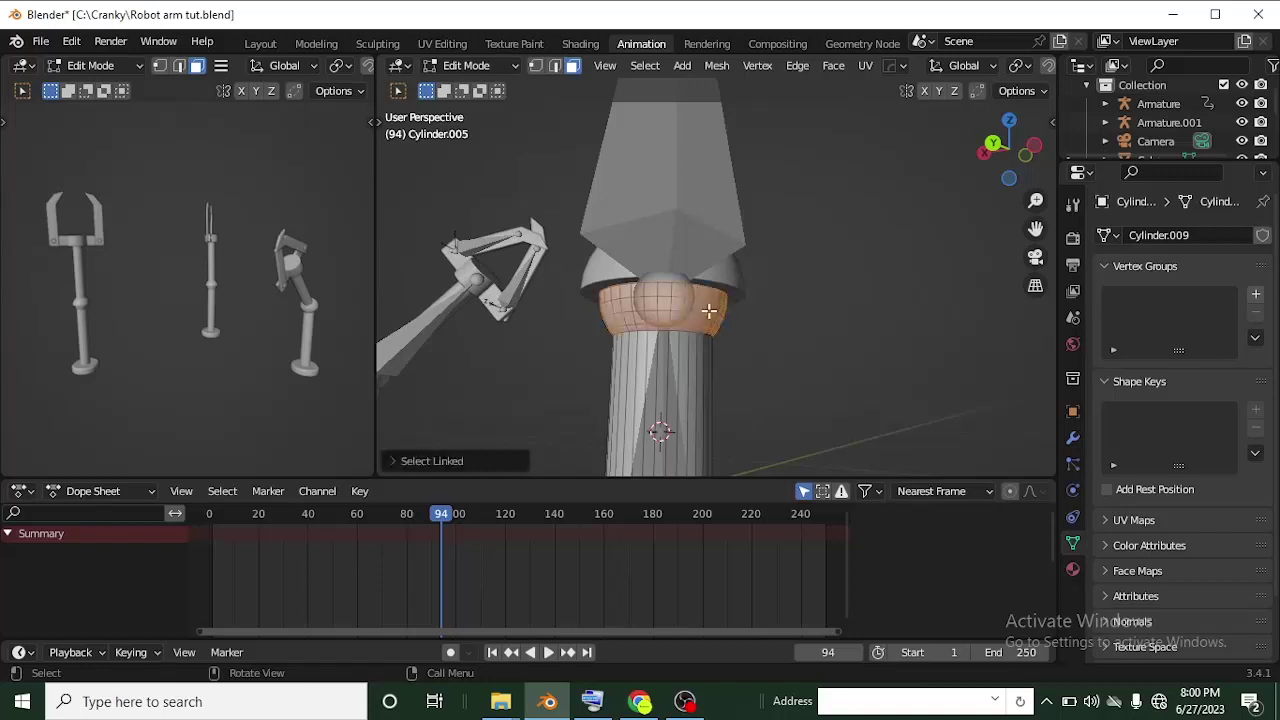
key(shift+s)
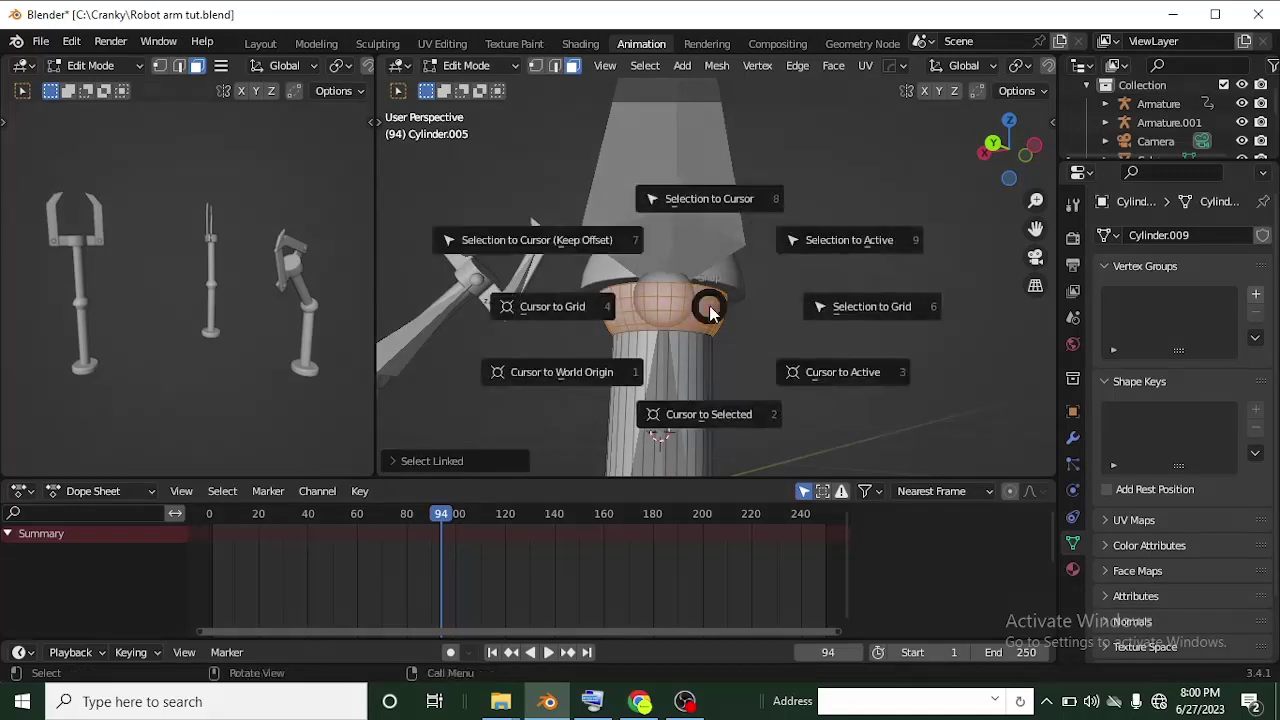
key(2)
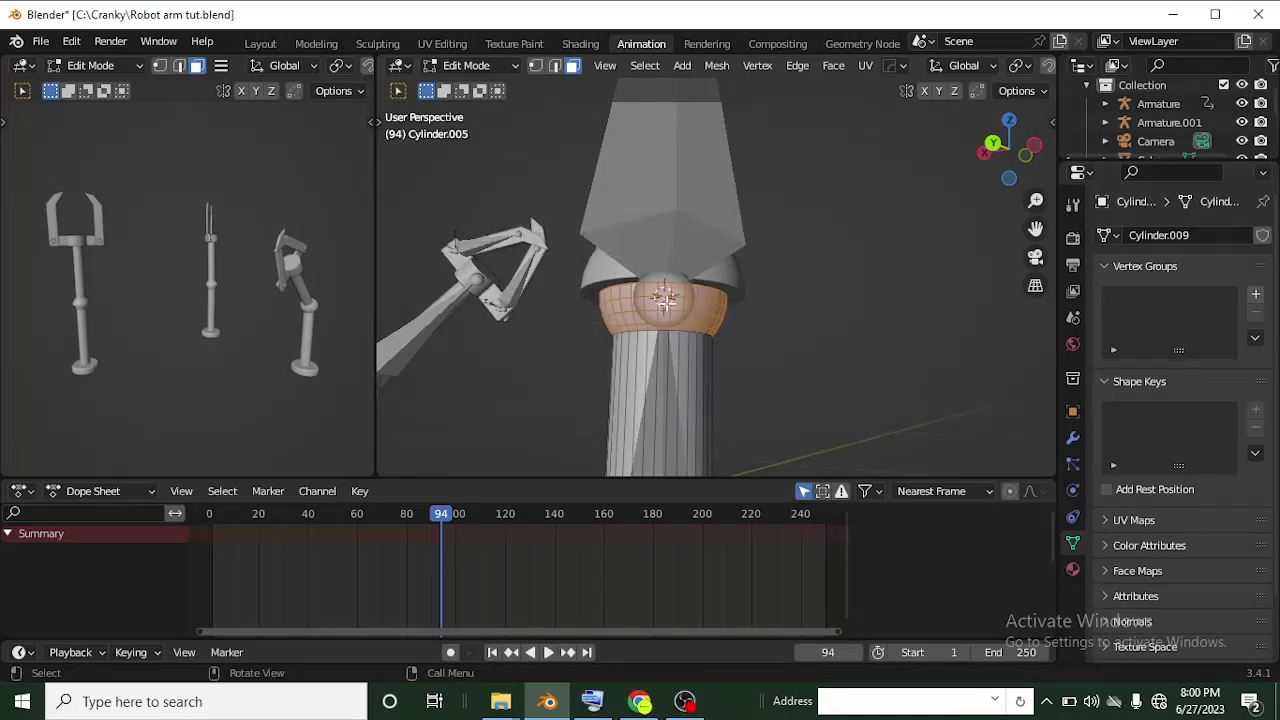
scroll(665, 300, up, 2)
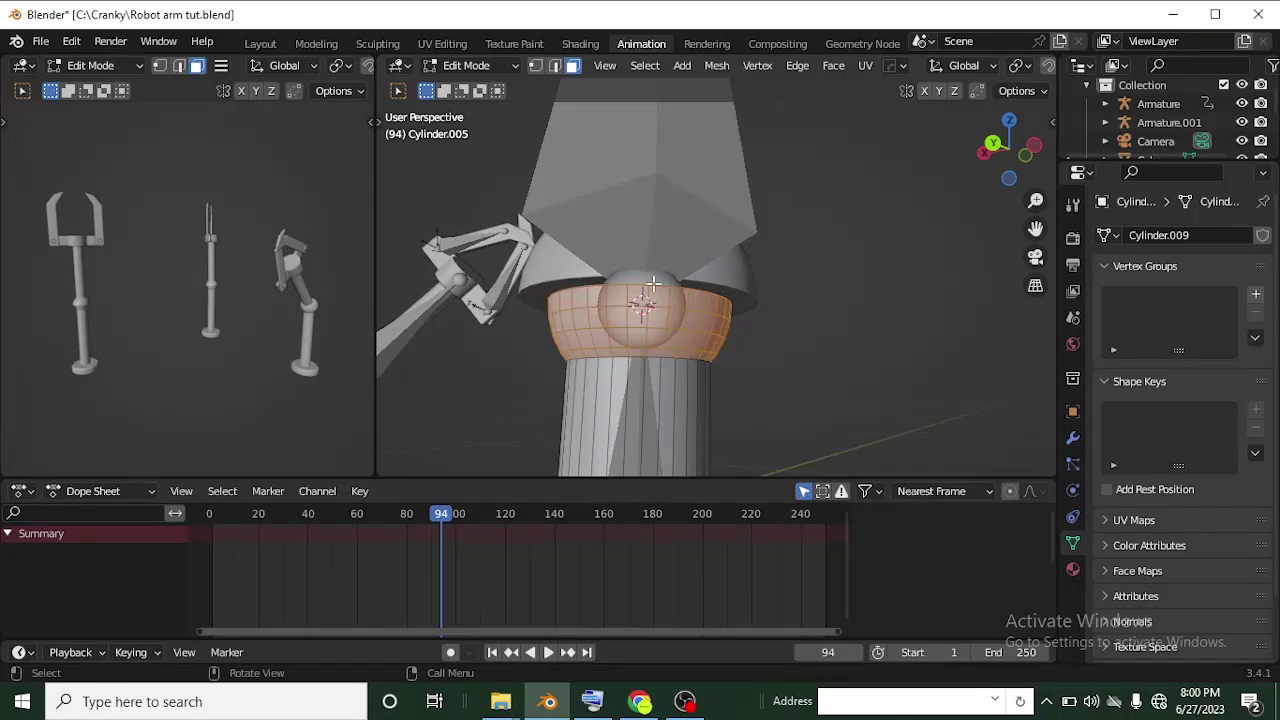
Return to Object Mode and set the upper cylinder's origin to the 3D cursor at the middle joint
click(466, 66)
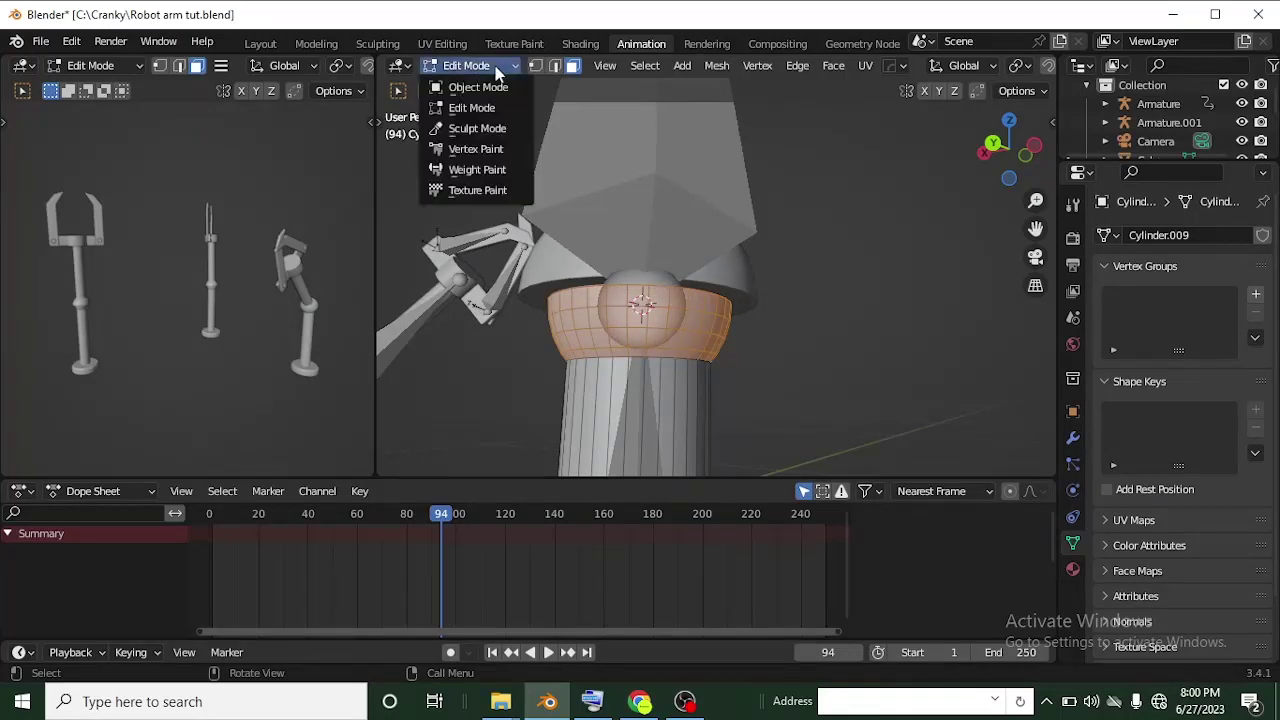
click(472, 88)
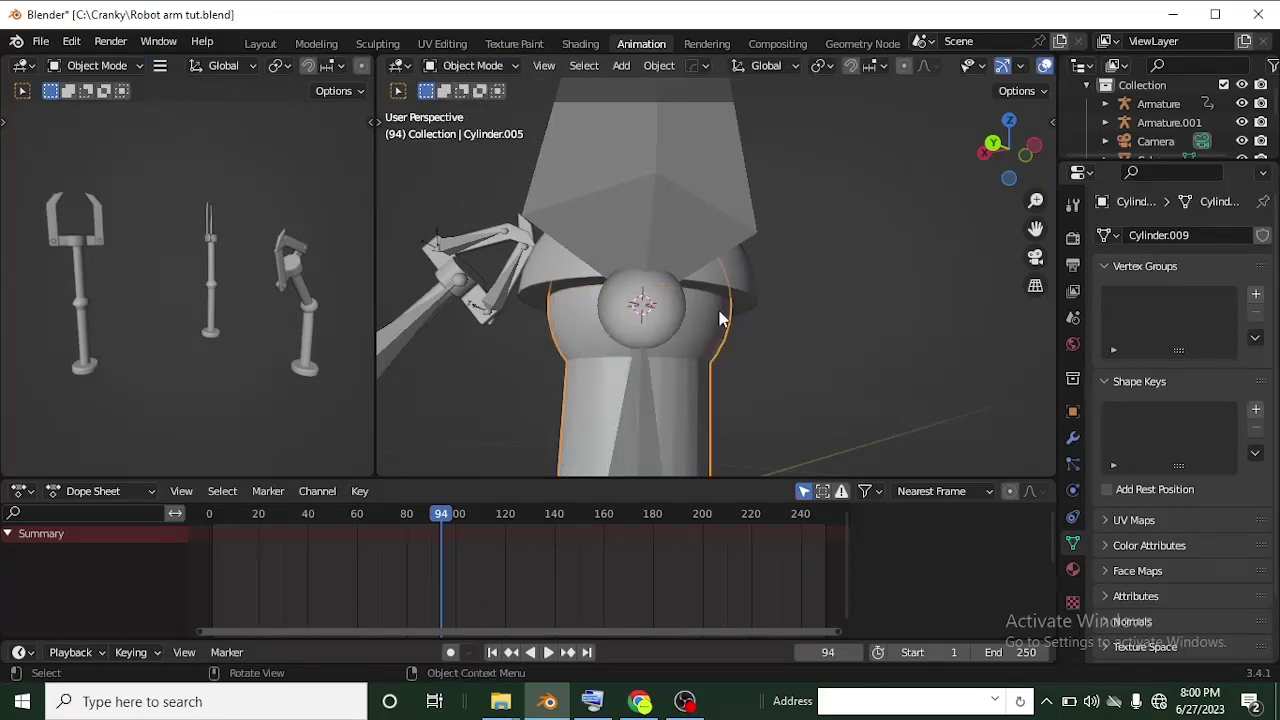
click(745, 281)
middle_drag(753, 280, 624, 335)
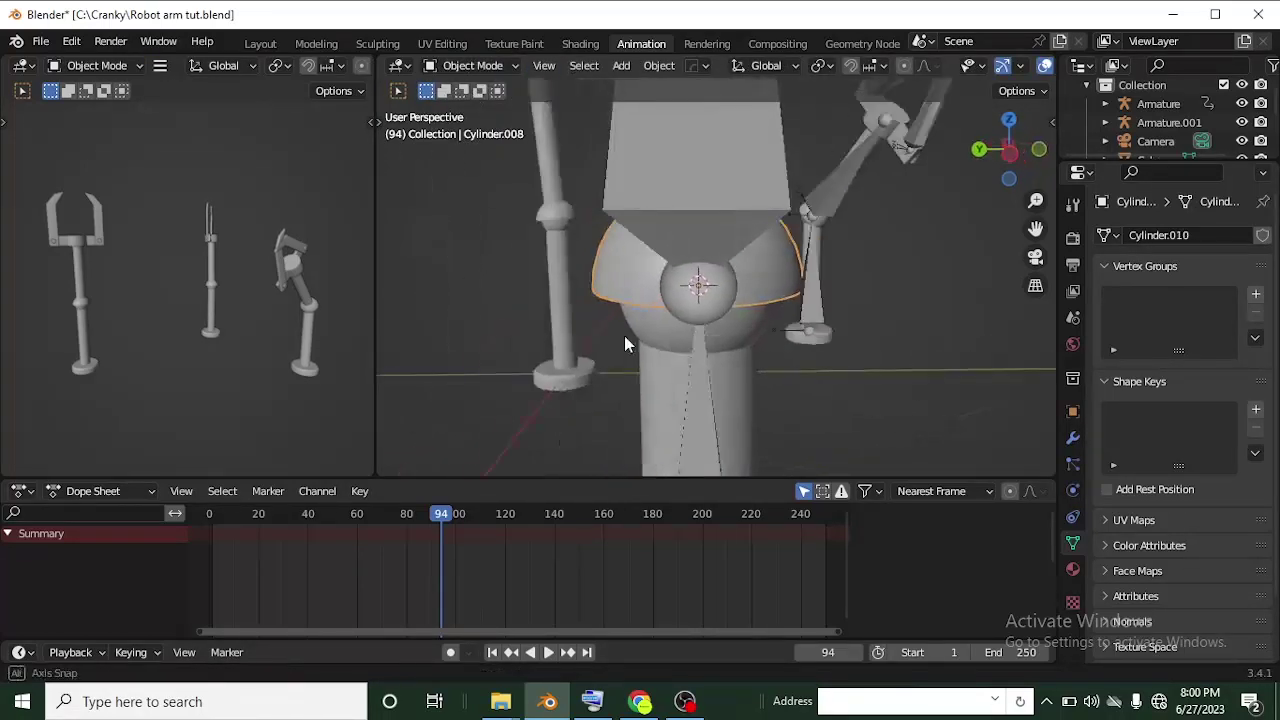
right_click(783, 274)
mouse_move(712, 280)
click(880, 318)
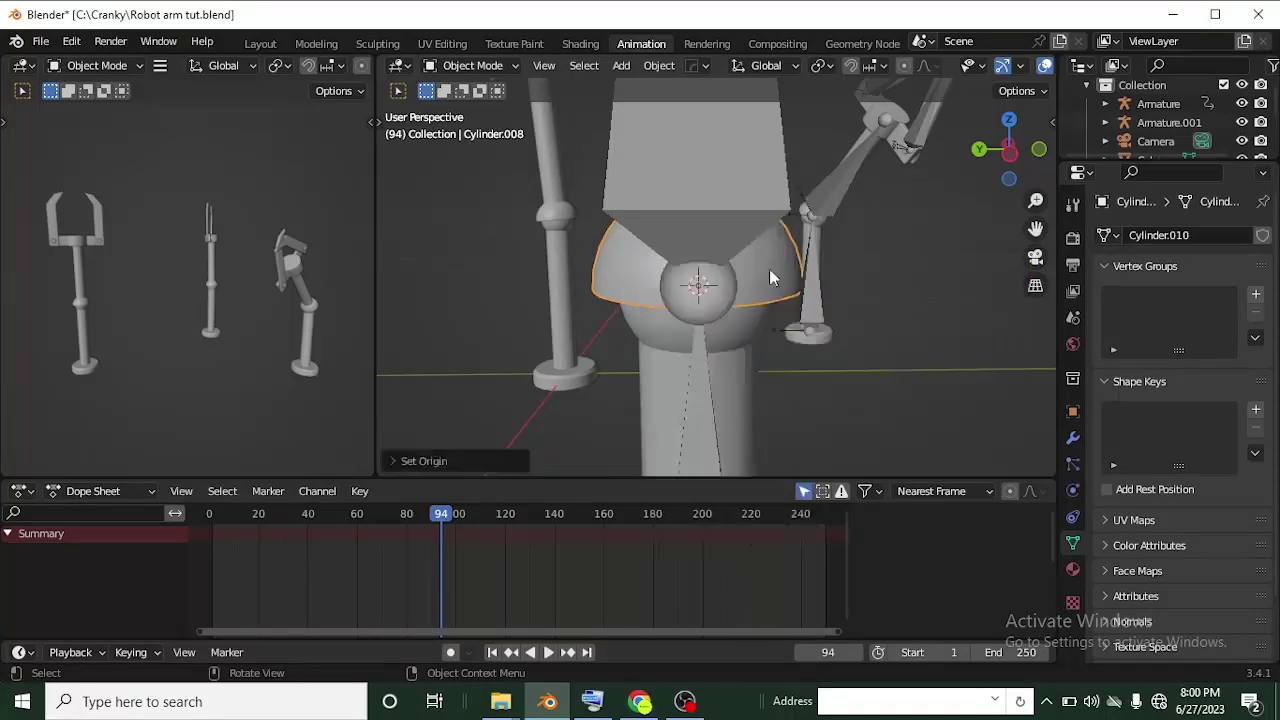
Select the upper cylinder together with Armature.001 as the active object and enter the armature's Edit Mode
middle_drag(763, 267, 700, 292)
scroll(688, 287, up, 2)
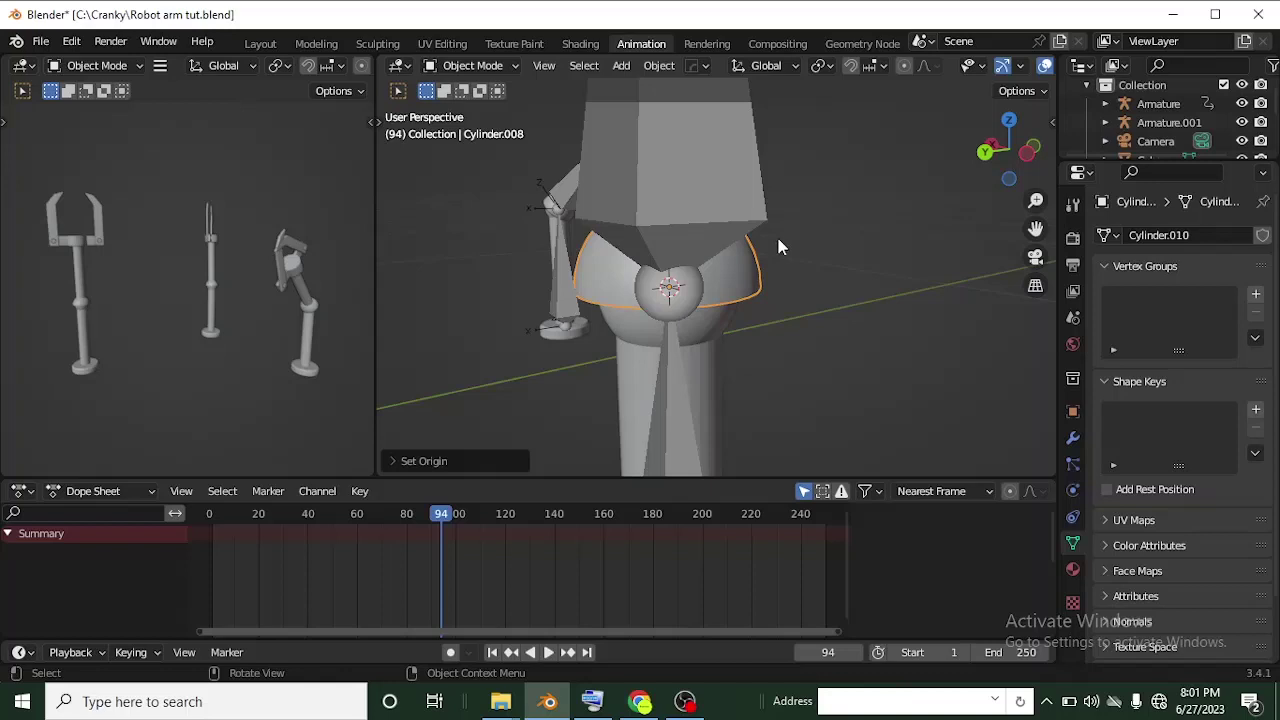
middle_drag(677, 251, 667, 343)
click(681, 265)
click(676, 349)
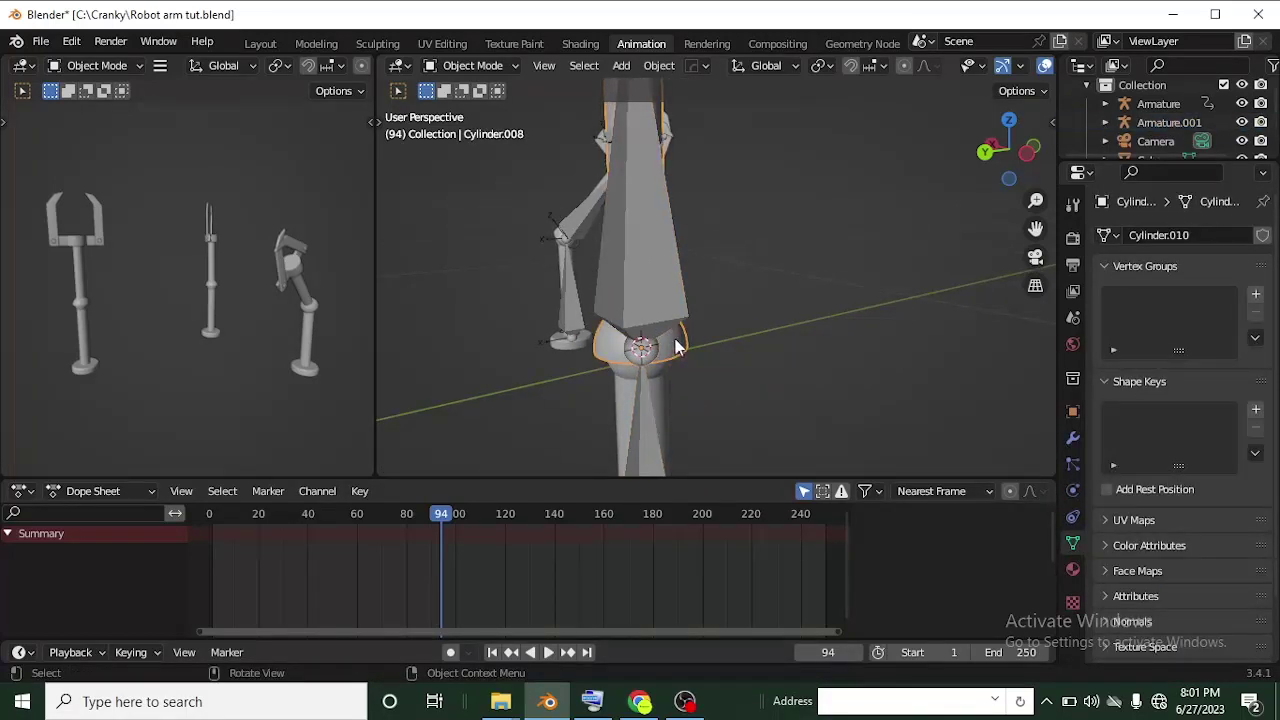
click(669, 278)
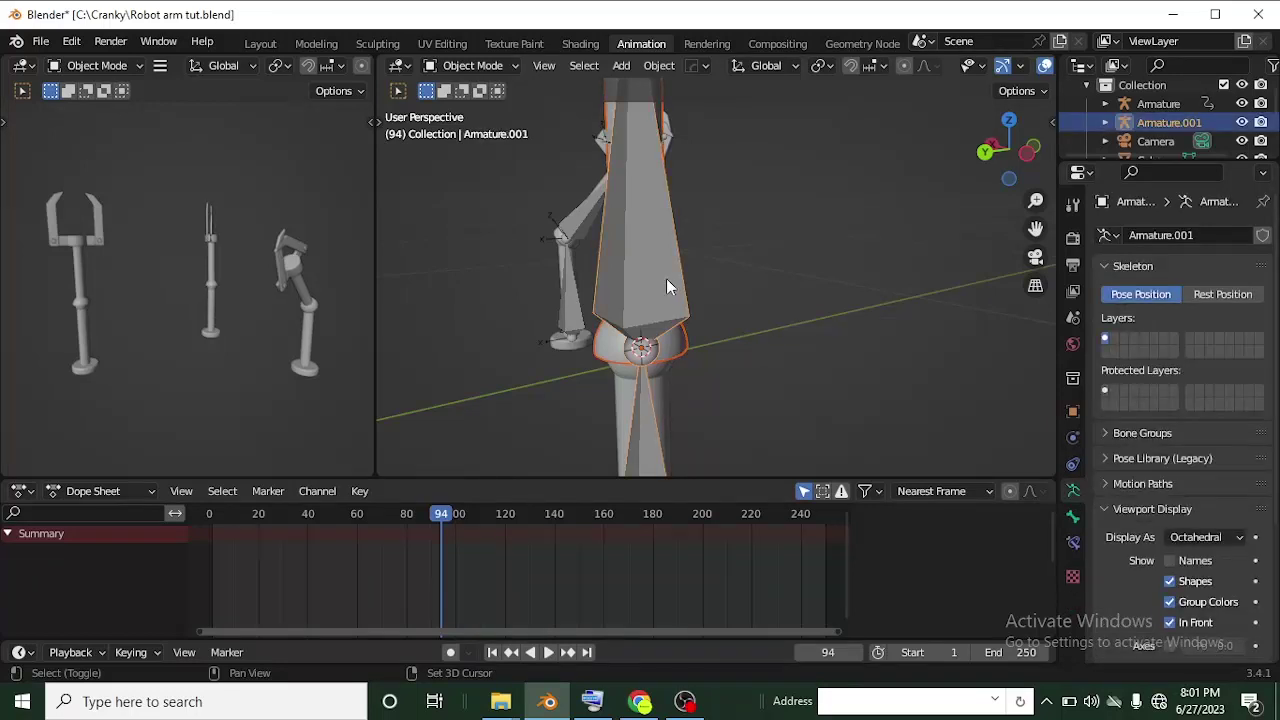
click(495, 68)
click(473, 101)
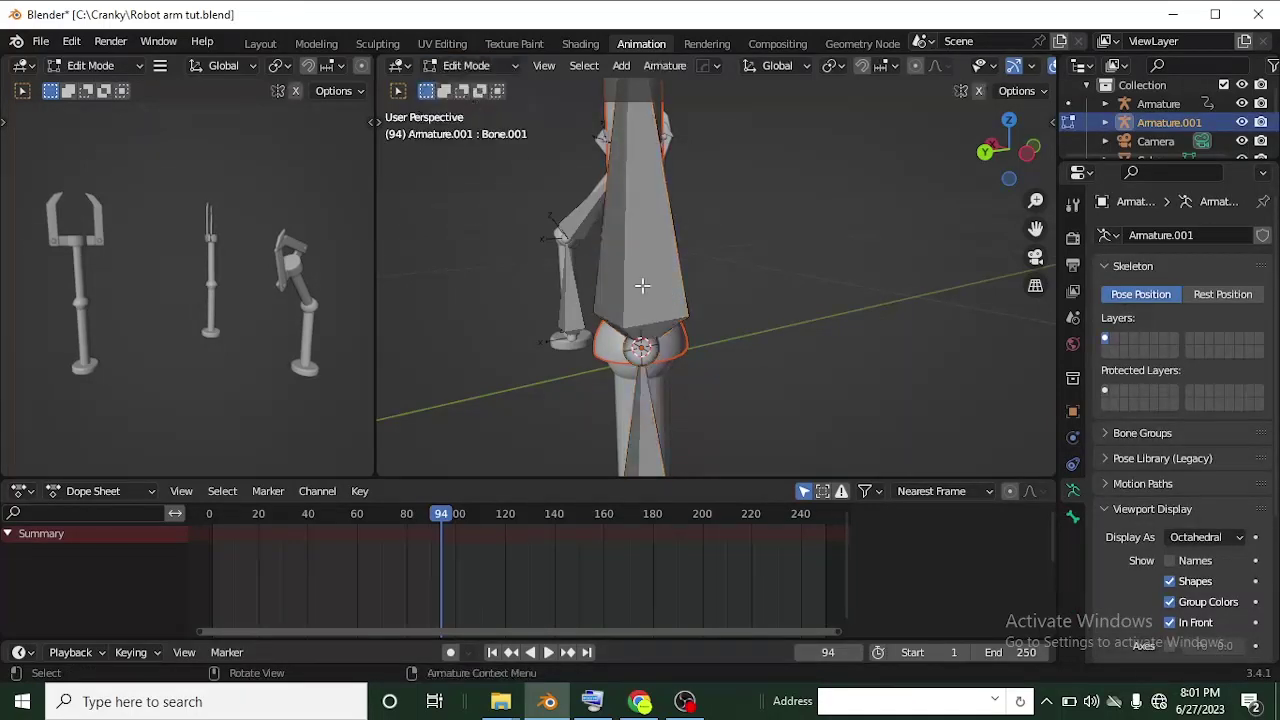
Select the armature's upper bone and snap it to the 3D cursor at the middle joint
middle_drag(711, 351, 614, 300)
click(615, 302)
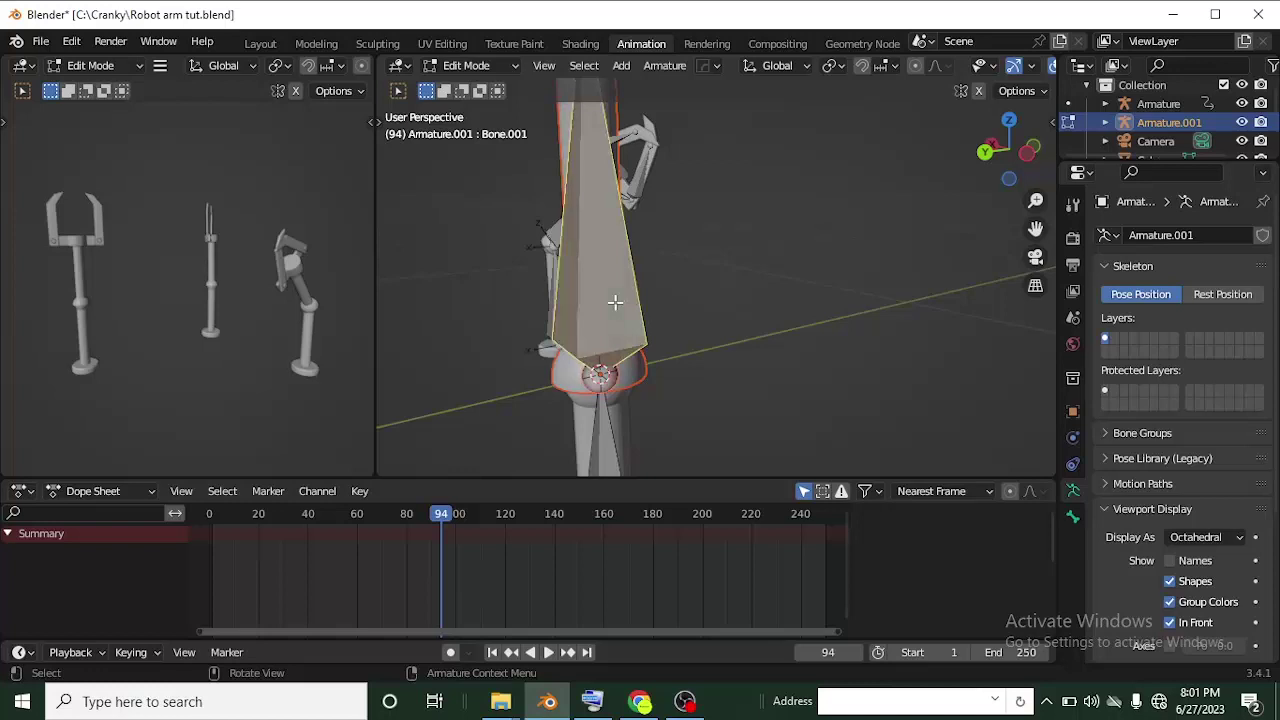
click(656, 68)
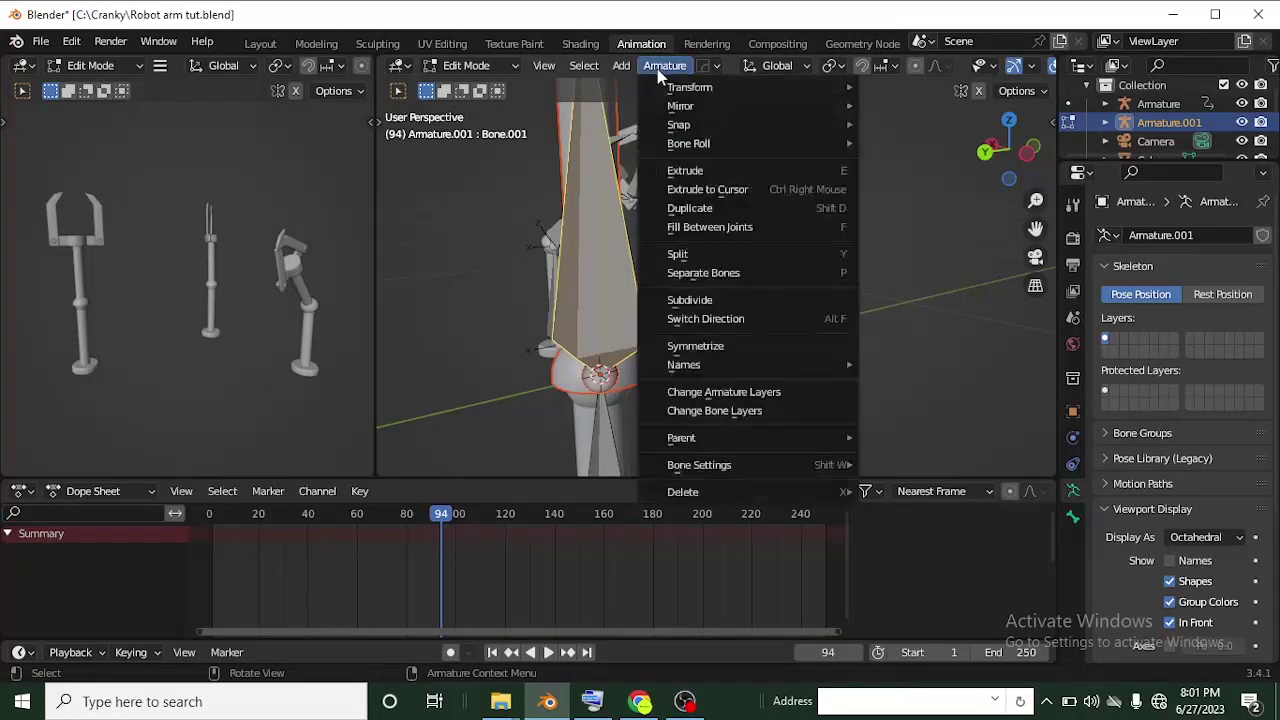
click(667, 67)
mouse_move(840, 124)
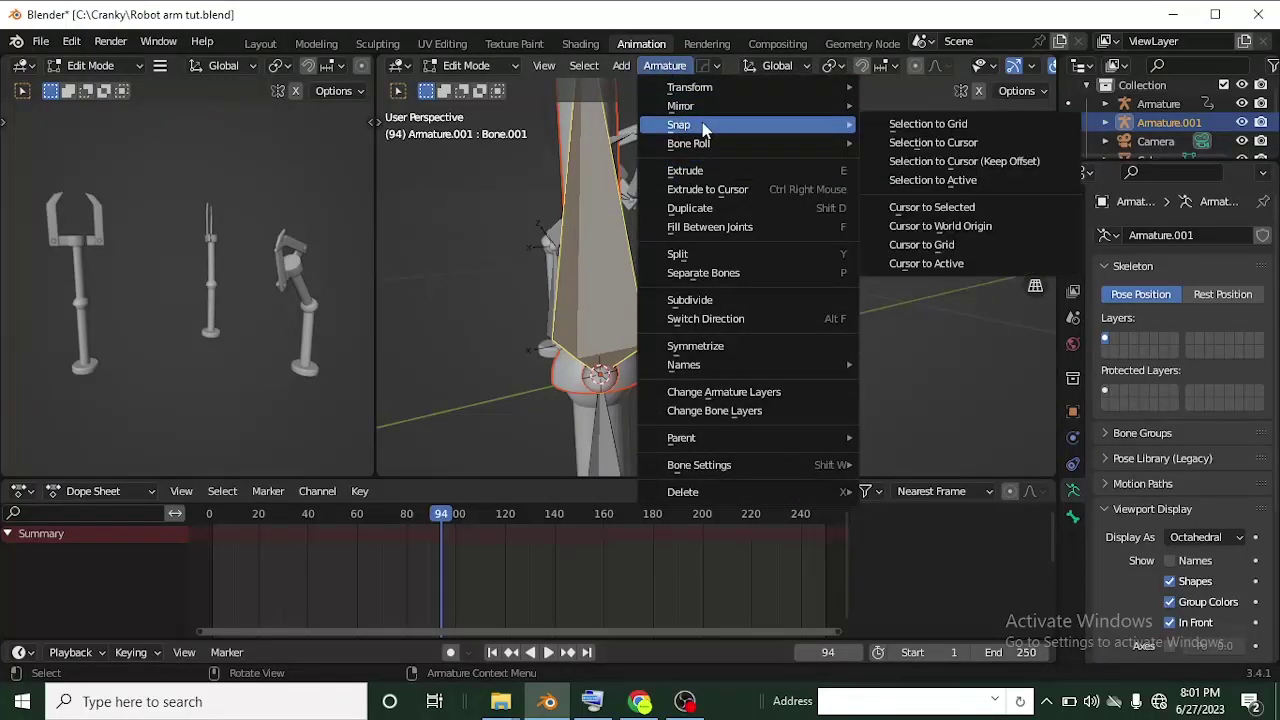
click(930, 143)
scroll(560, 420, up, 2)
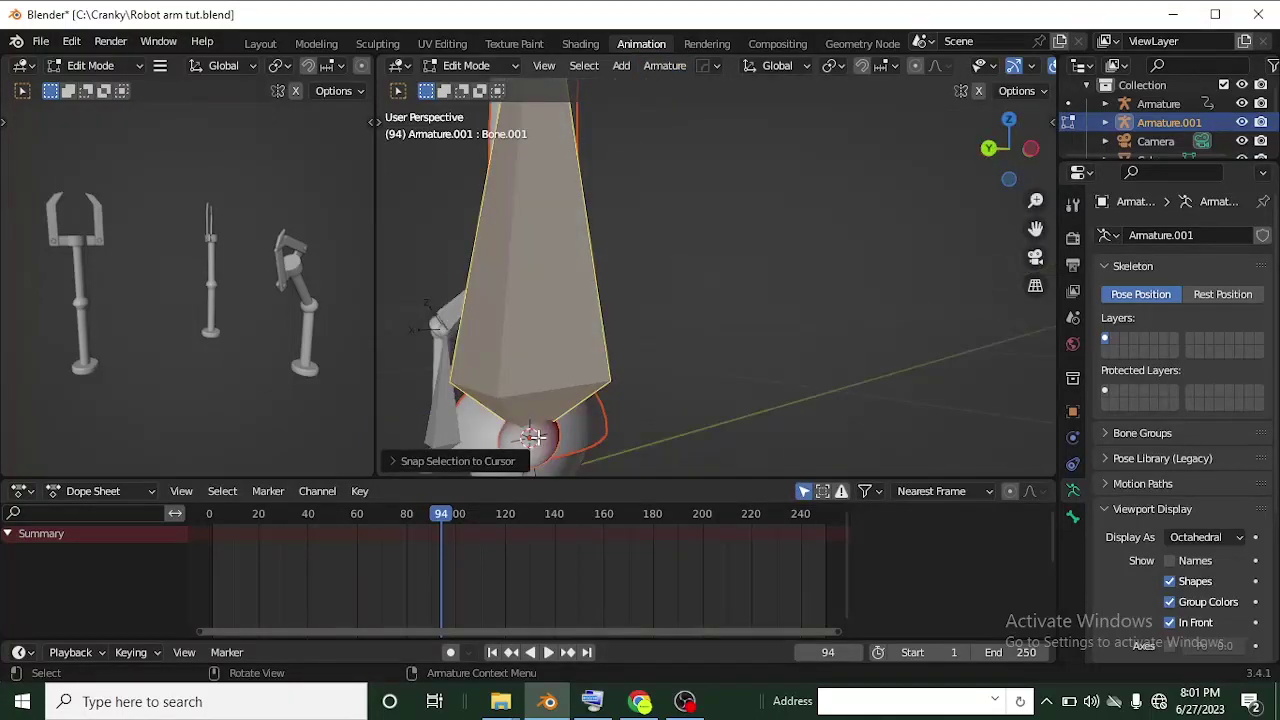
In front view, extrude a new bone about 0.048 m along X from the wrist joint to the right claw finger's pivot
middle_drag(535, 430, 554, 283)
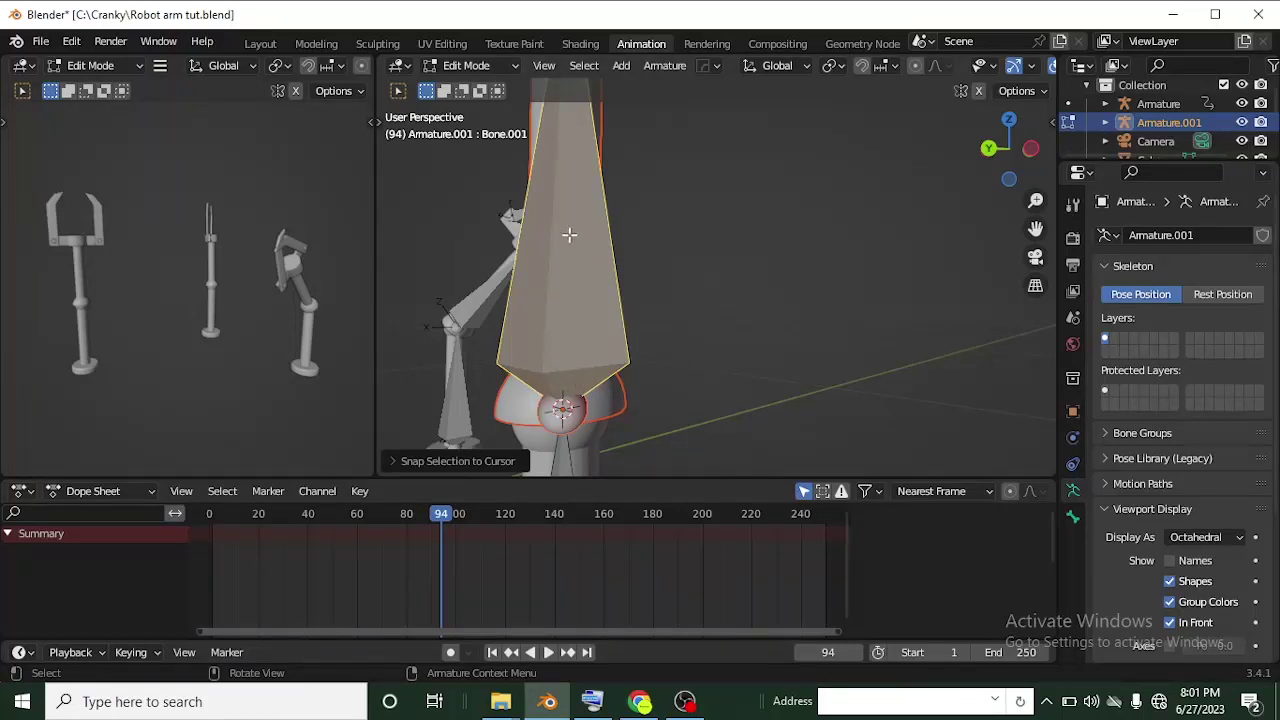
middle_drag(566, 270, 606, 429)
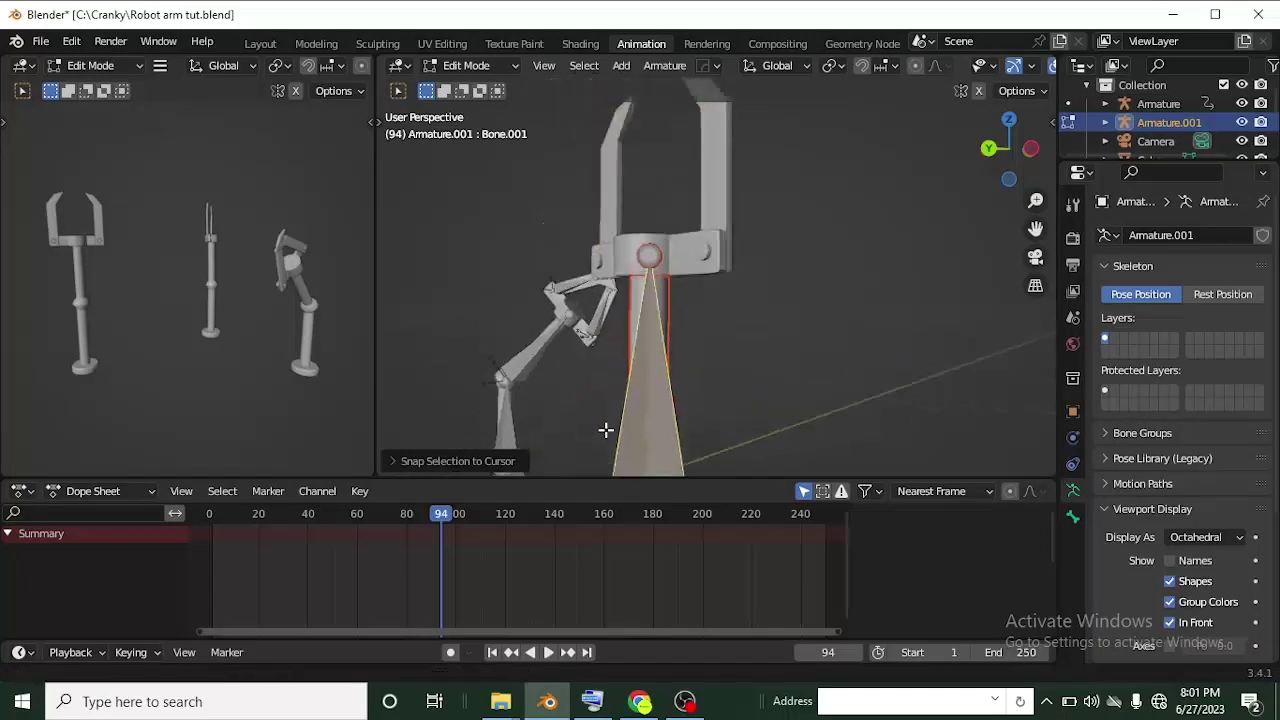
middle_drag(689, 277, 571, 414)
scroll(729, 323, up, 4)
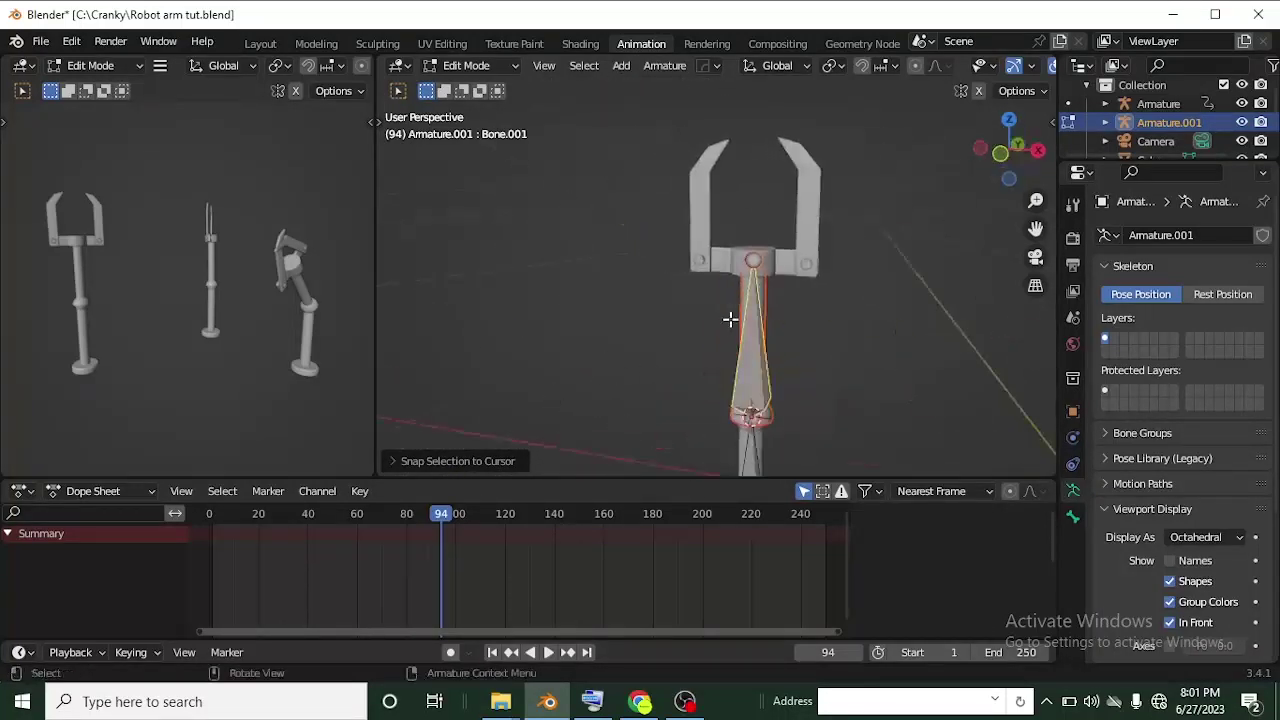
middle_drag(821, 270, 645, 298)
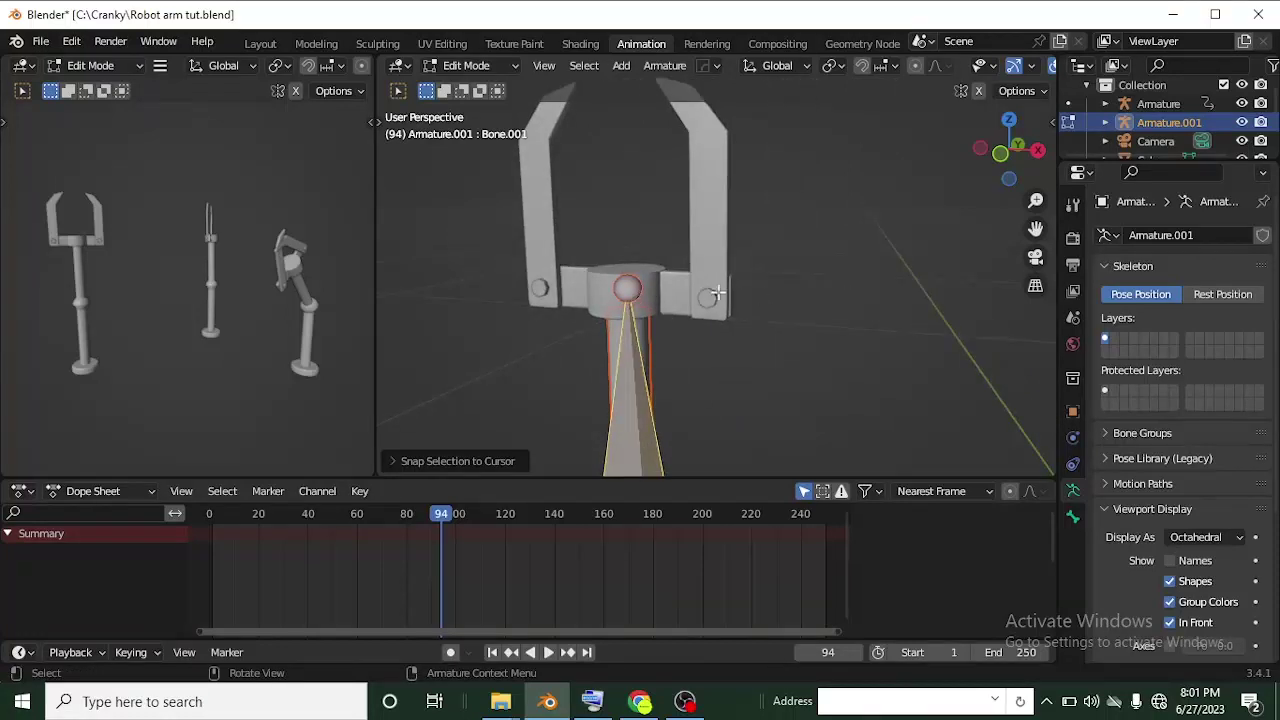
scroll(640, 279, up, 3)
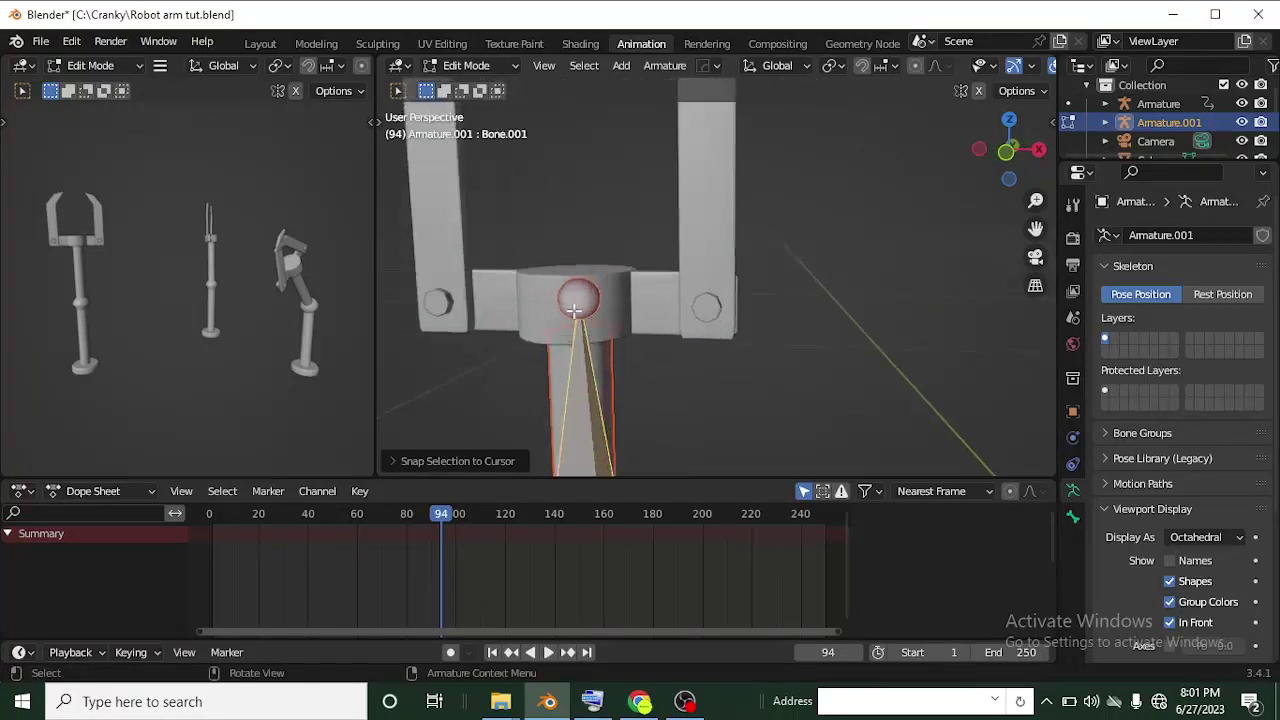
click(1006, 150)
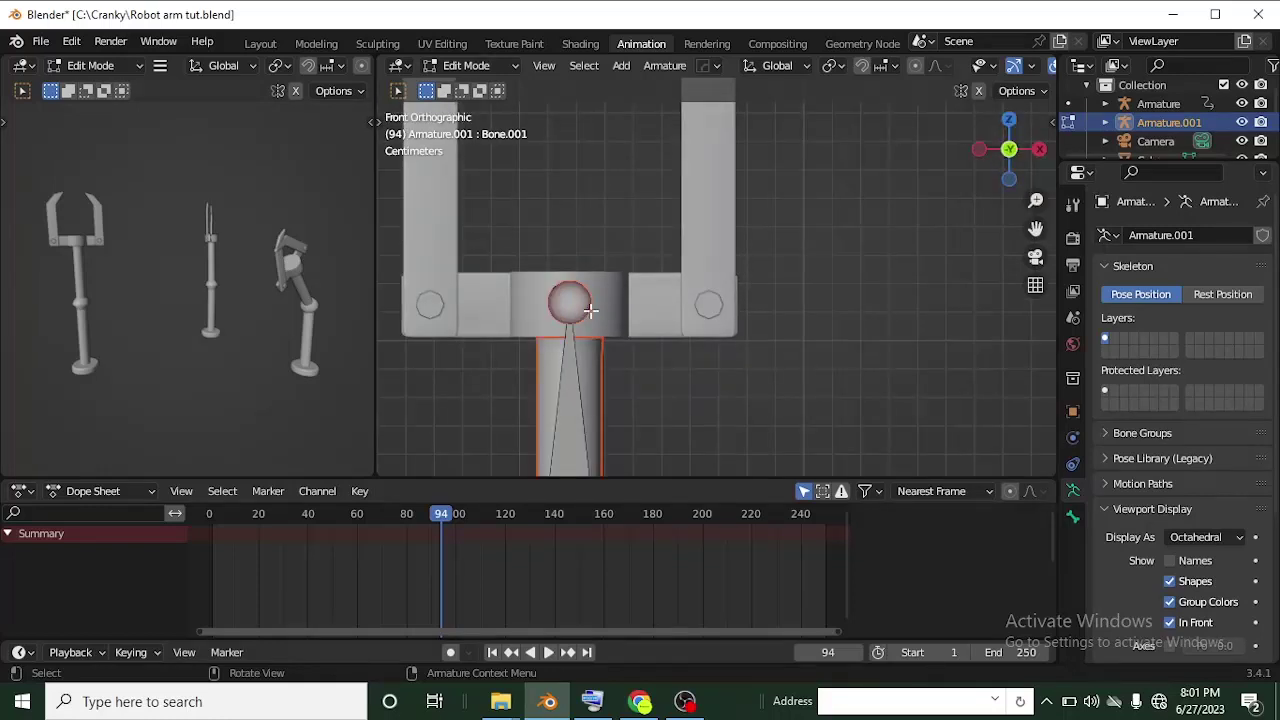
key(e)
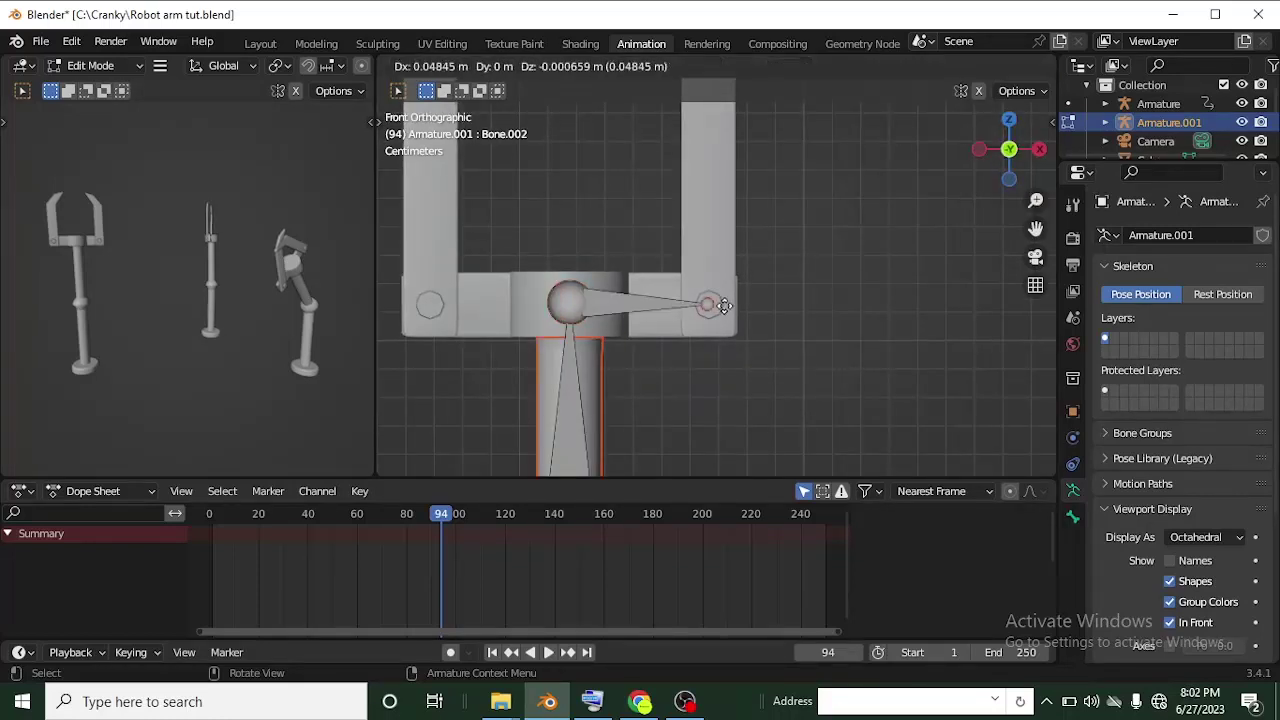
click(723, 307)
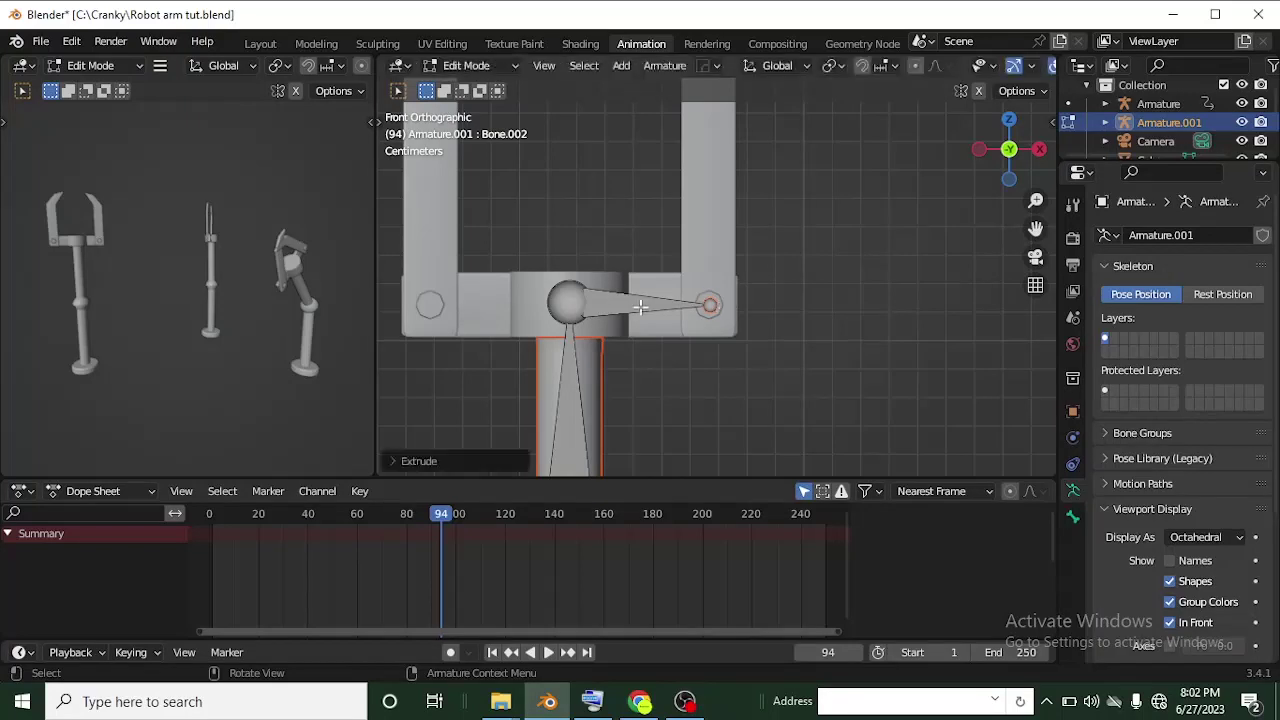
Disconnect the extruded bone from its parent and fit an upright bone along the right claw finger, from its pivot to its bend
click(641, 303)
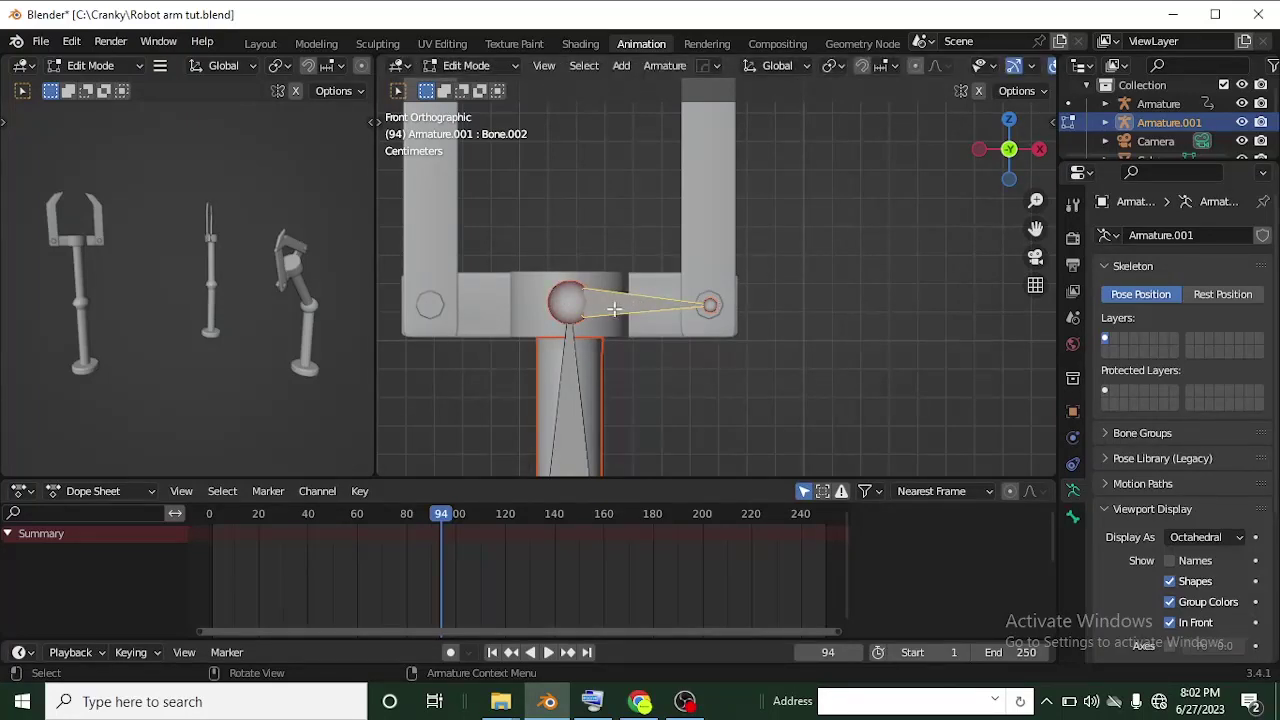
key(alt+p)
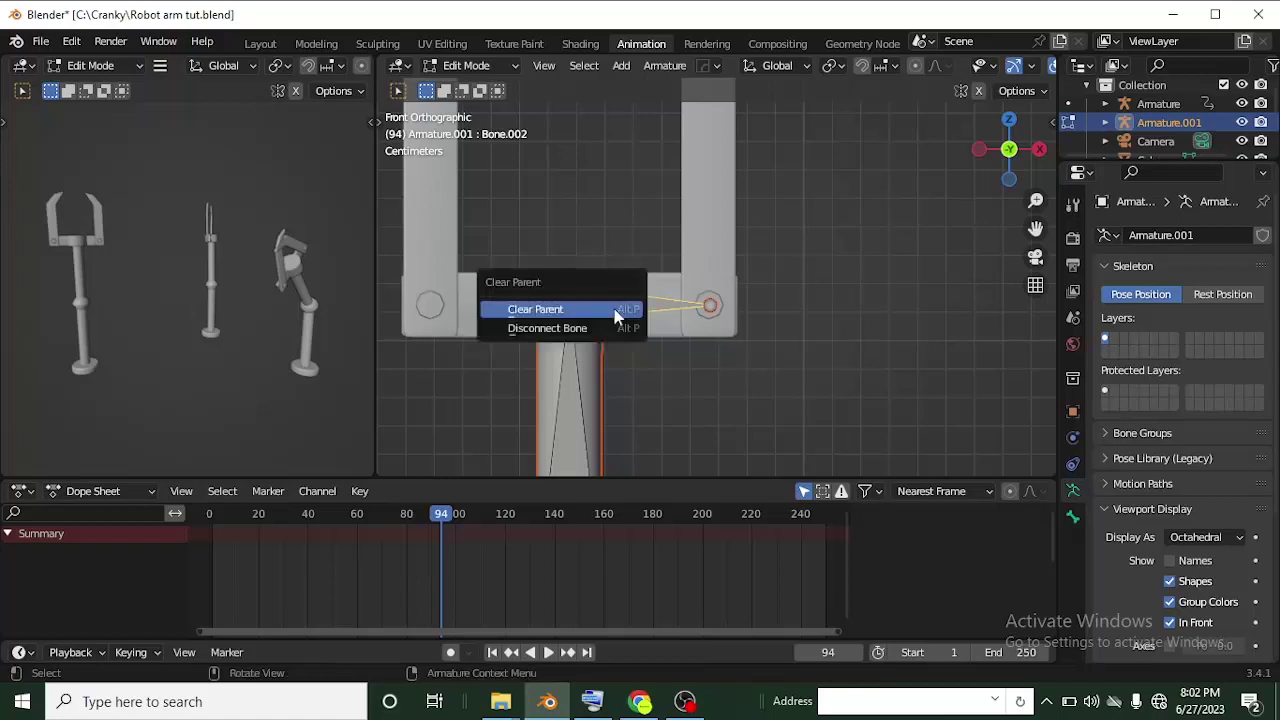
click(618, 329)
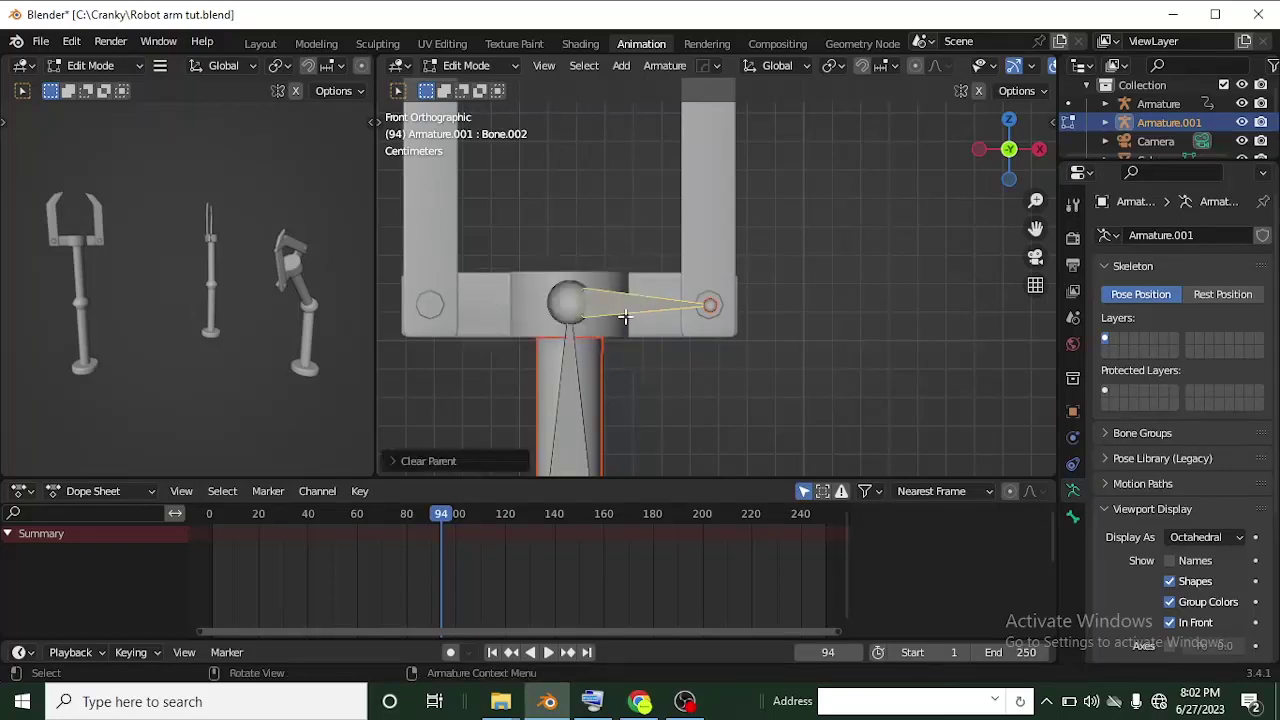
key(g)
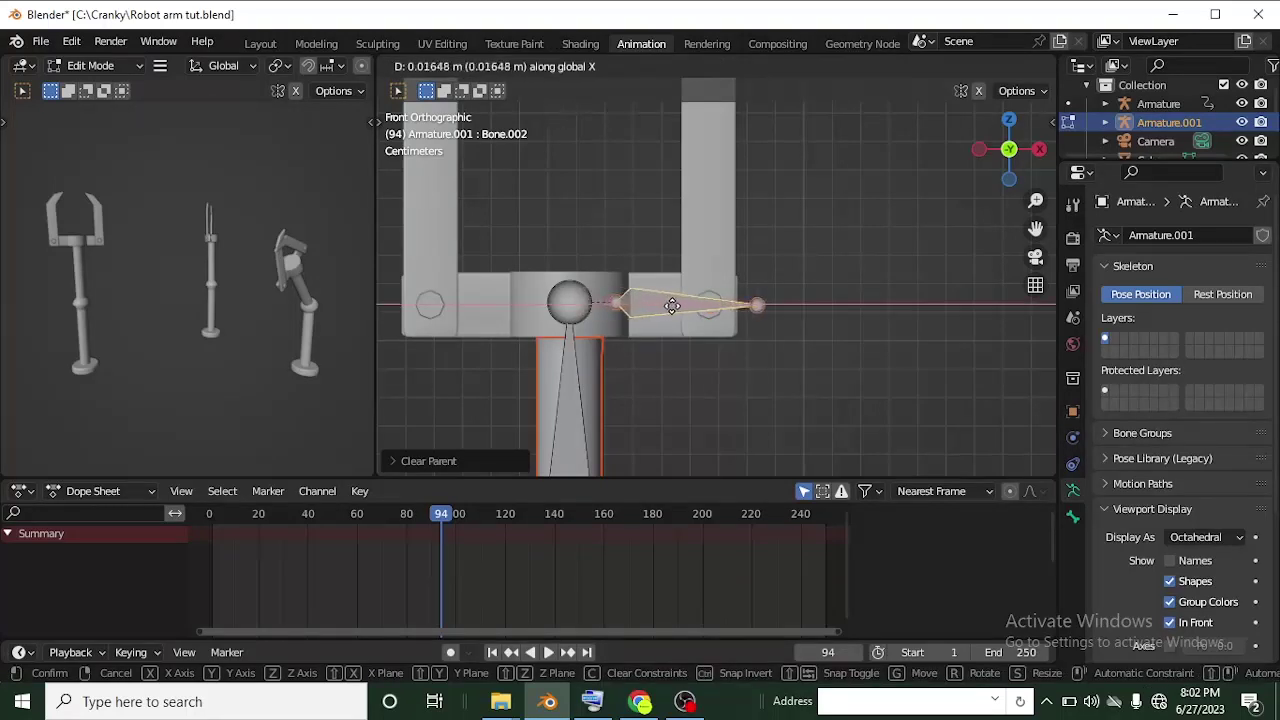
click(674, 307)
key(s)
click(817, 319)
key(g)
key(y)
Duplicate the right finger bone and move the copy about -0.094 m along X onto the left claw finger
right_click(727, 271)
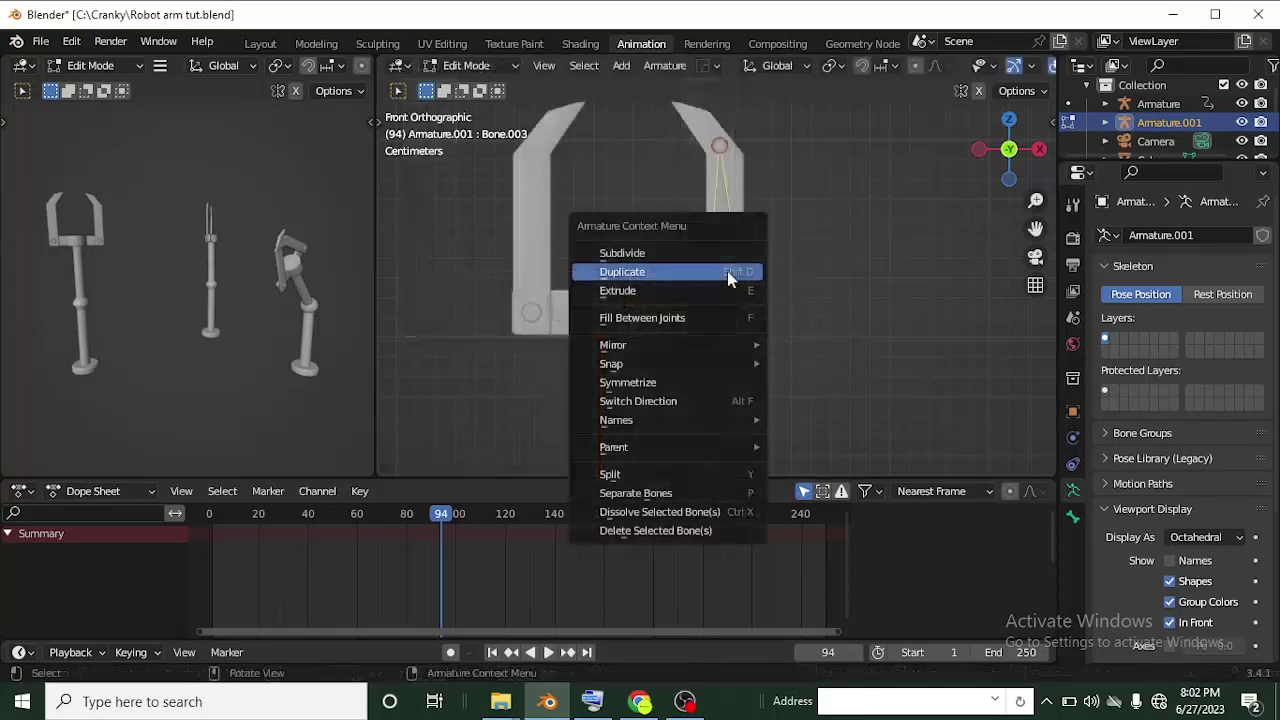
click(727, 271)
key(x)
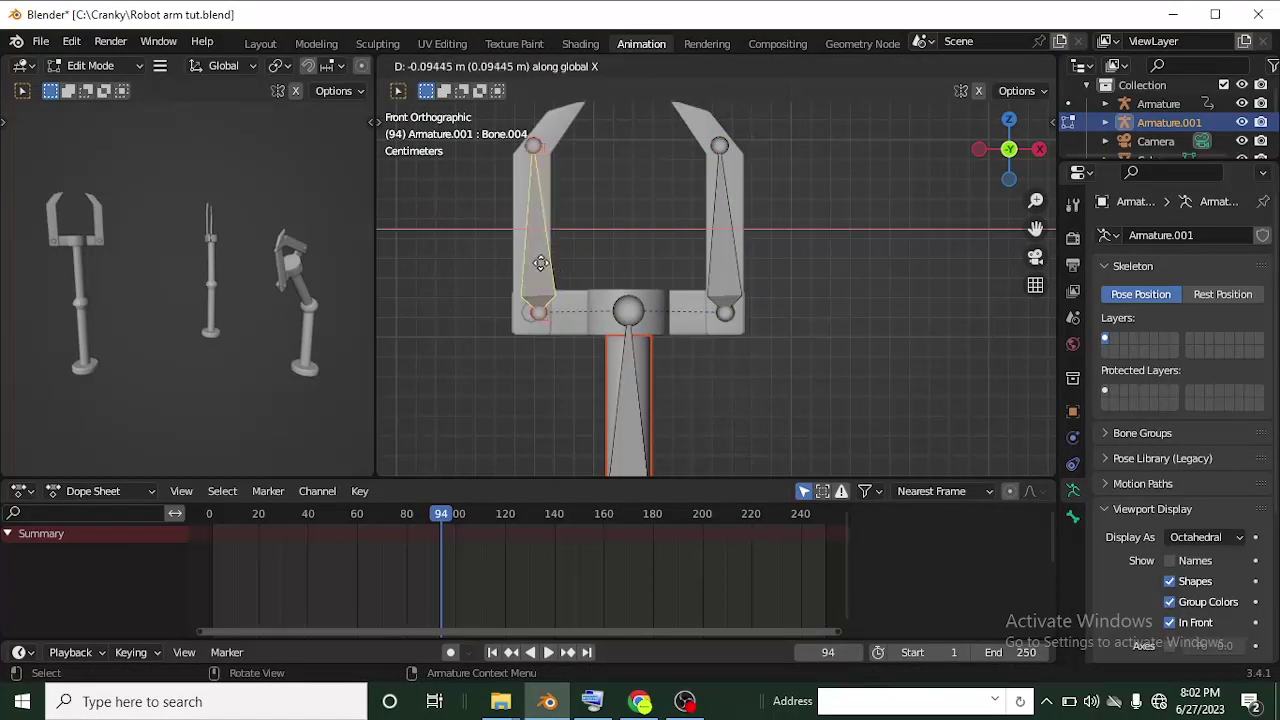
click(541, 264)
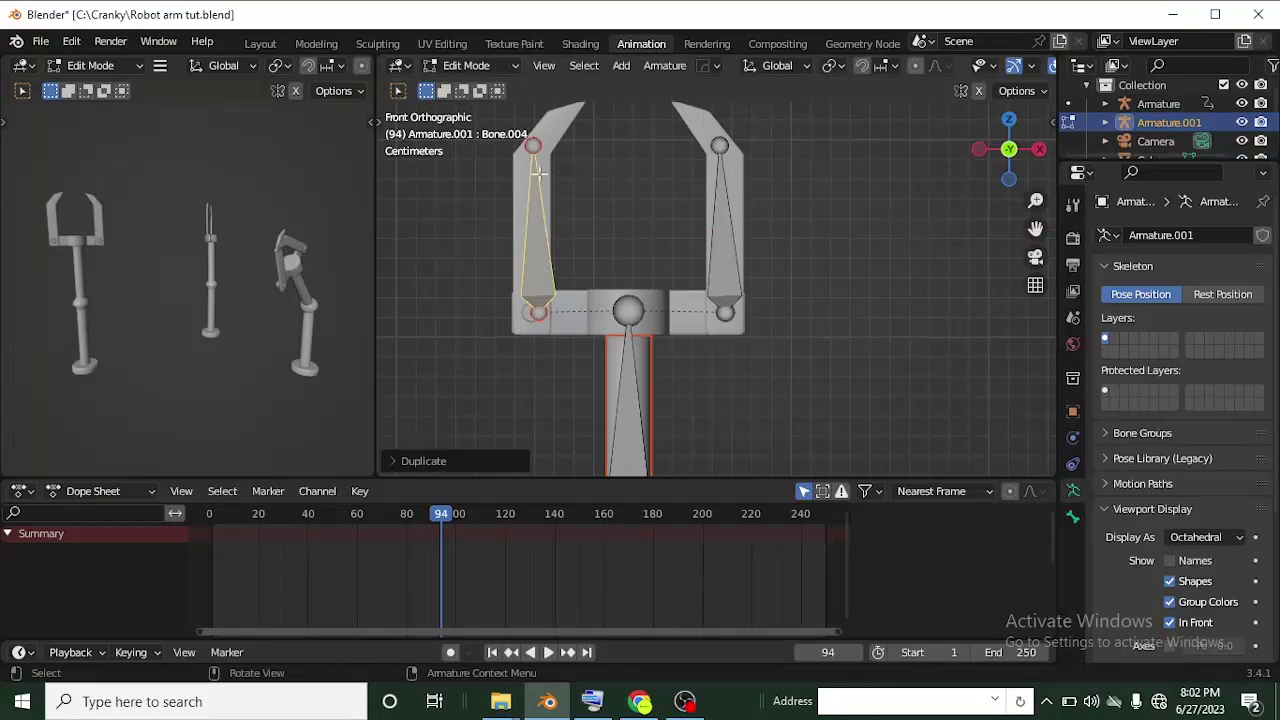
Check the finger bones from the side, return to Object Mode and select the claw's base bracket
middle_drag(638, 320, 909, 183)
click(1008, 152)
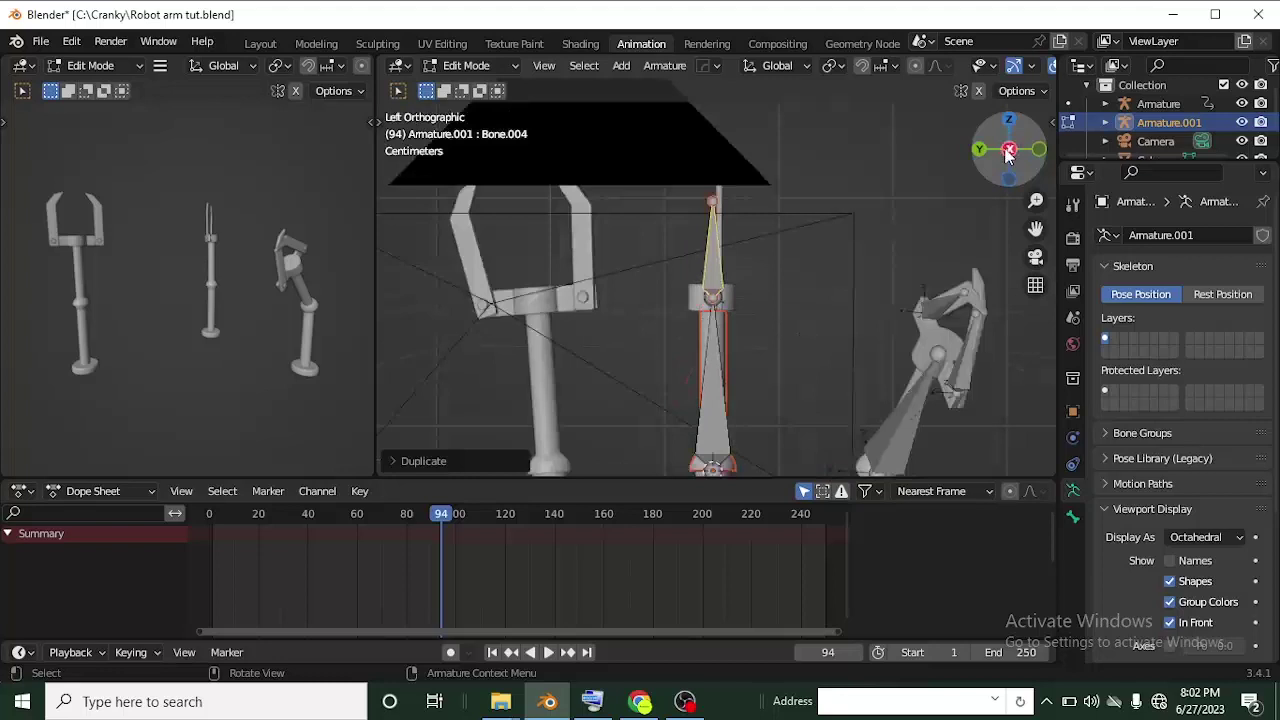
scroll(671, 331, up, 3)
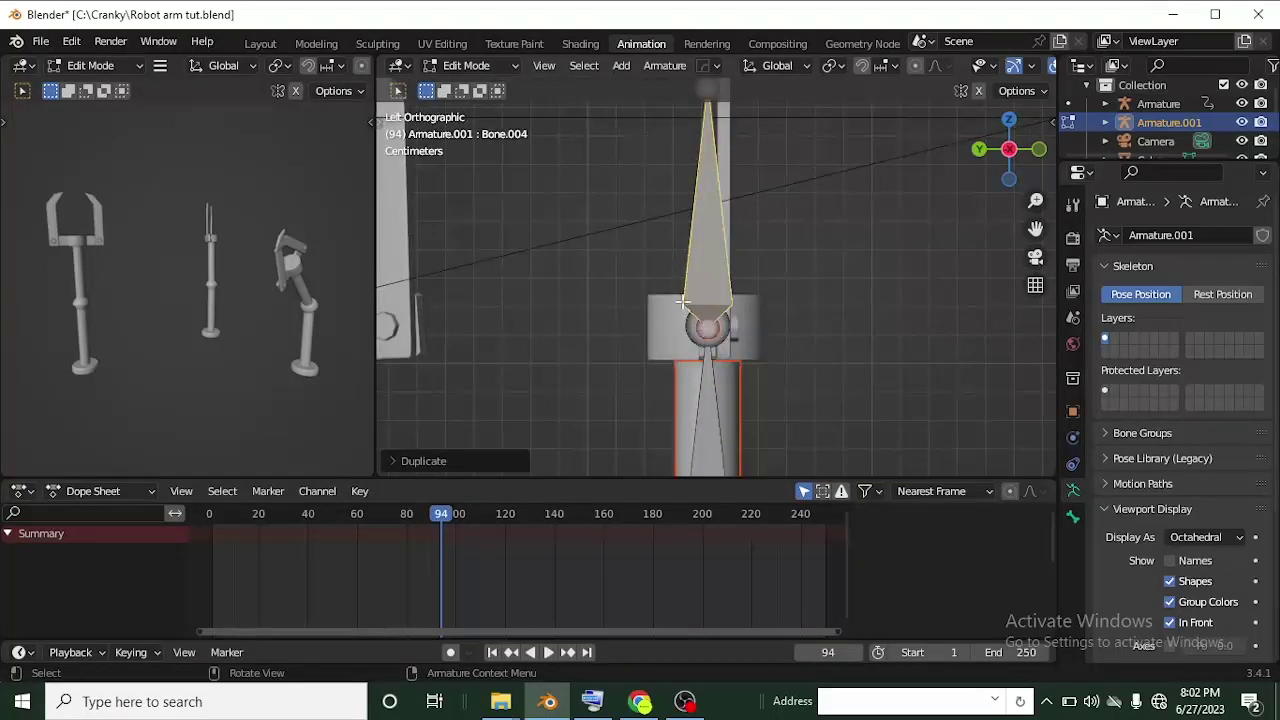
middle_drag(823, 314, 625, 355)
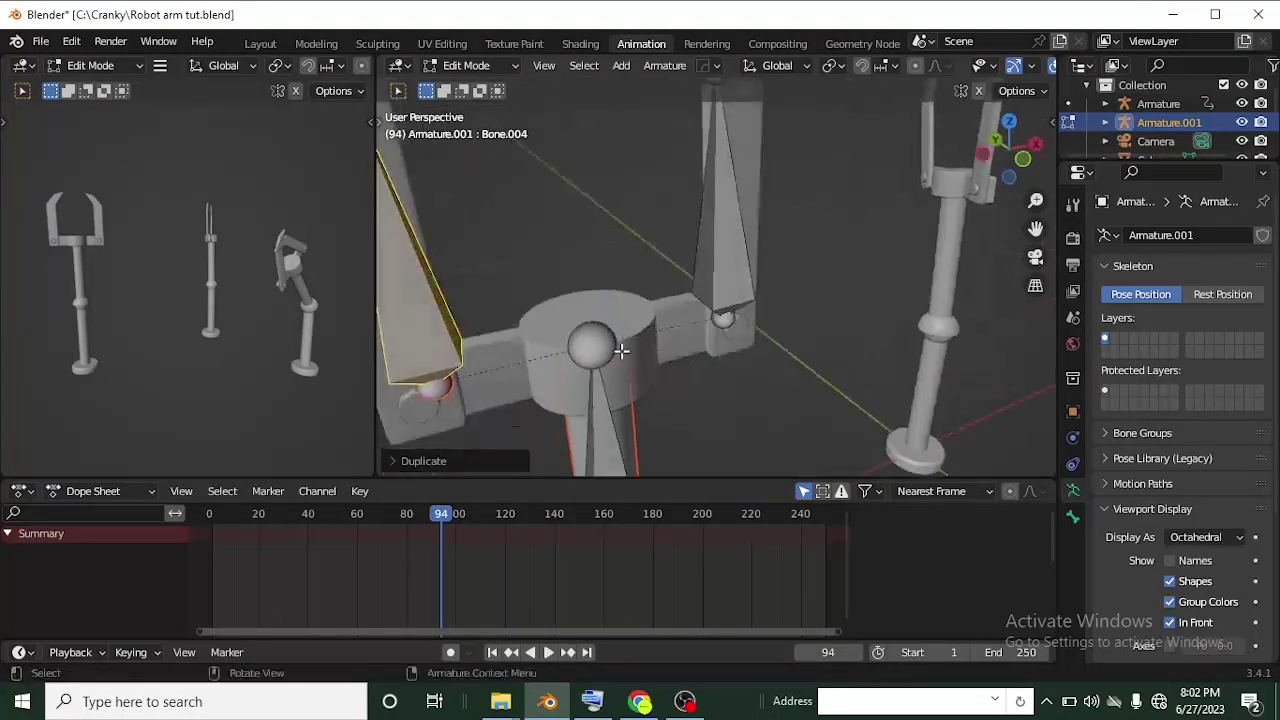
click(495, 65)
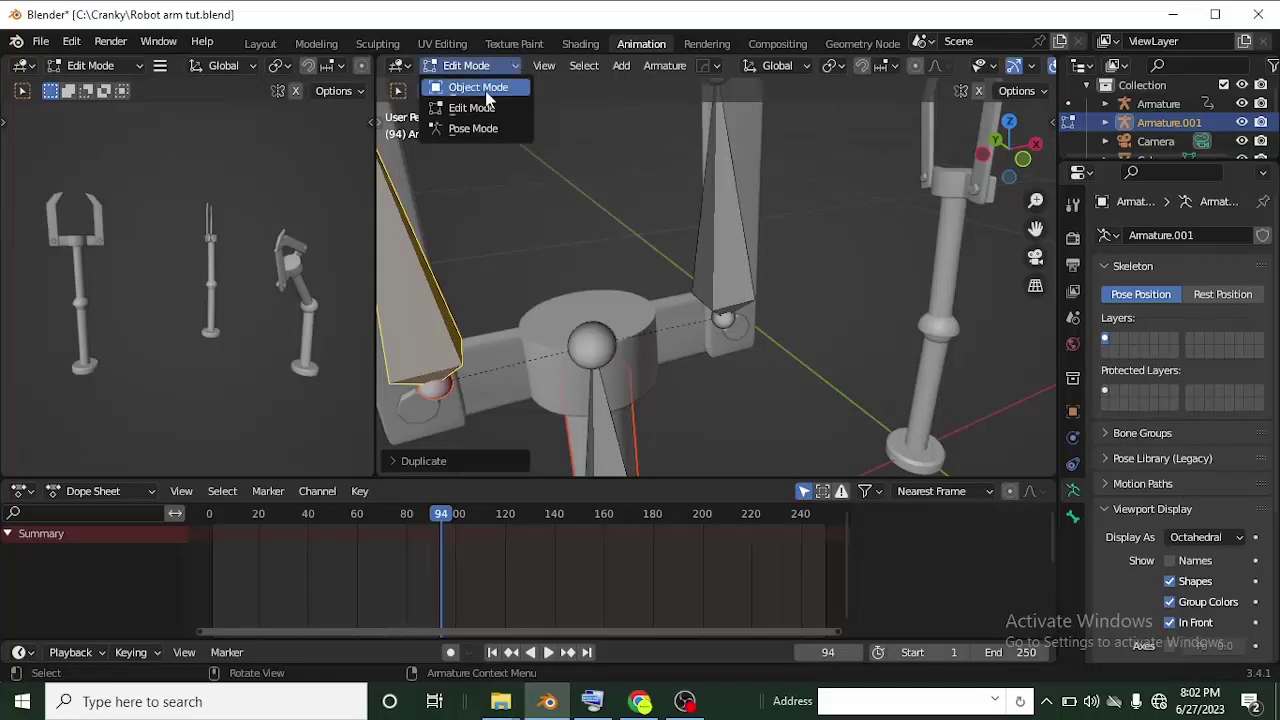
click(486, 88)
middle_drag(643, 392, 620, 356)
click(620, 354)
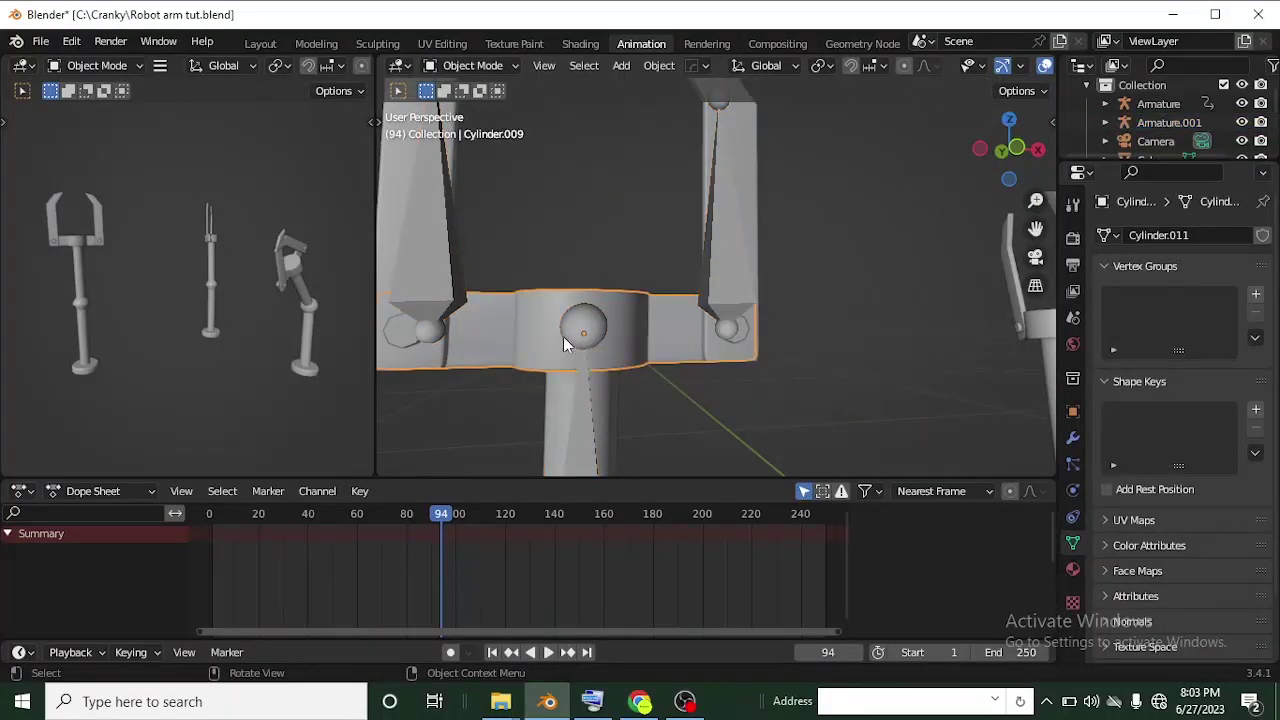
click(513, 67)
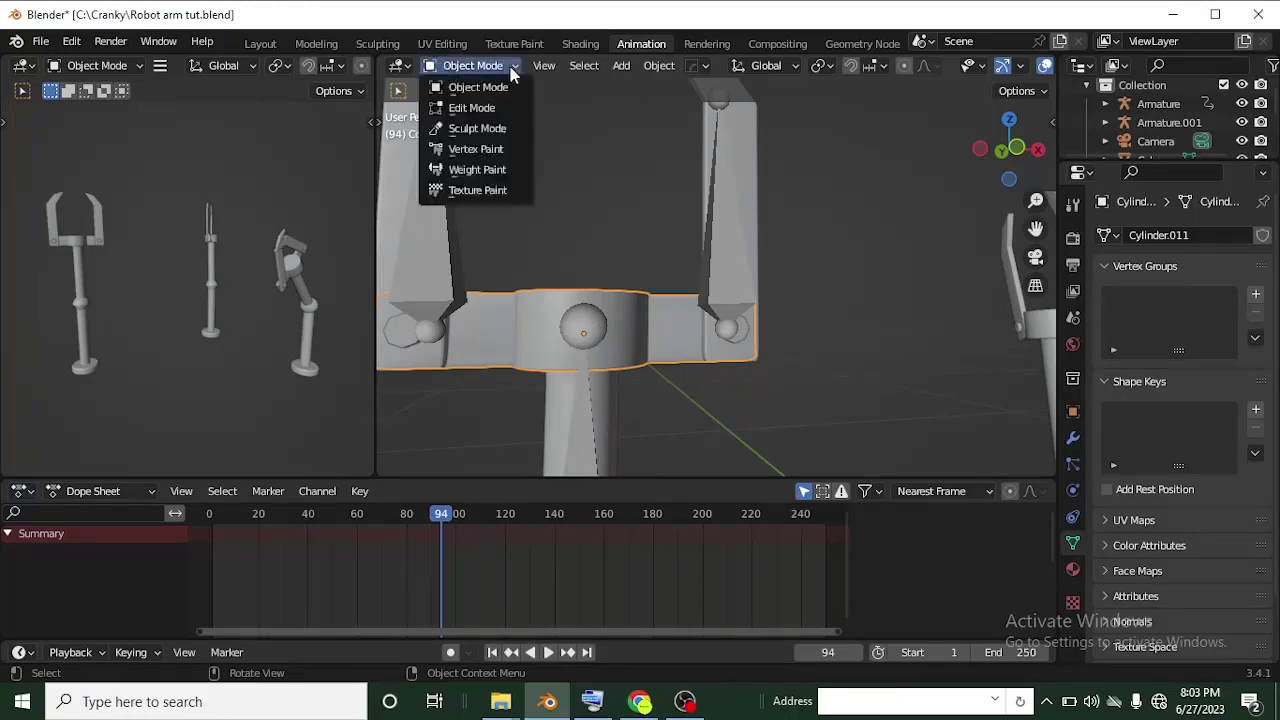
click(470, 108)
middle_drag(677, 360, 634, 380)
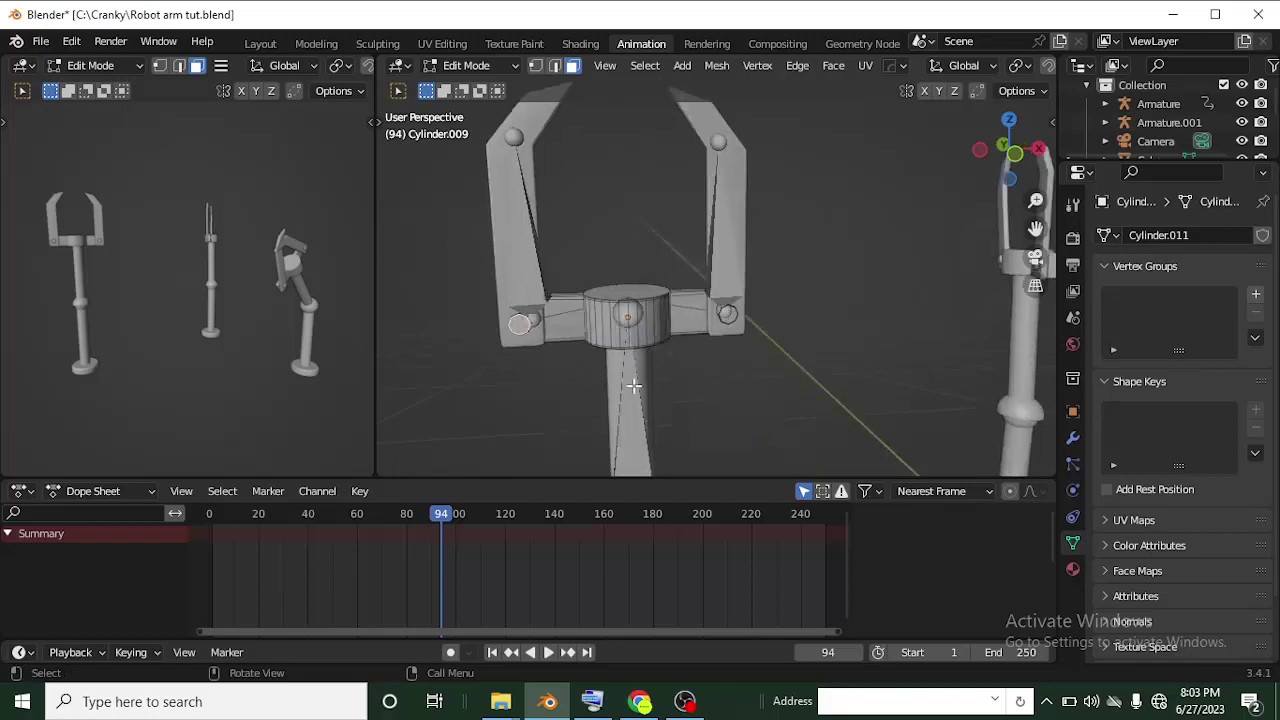
scroll(625, 365, up, 3)
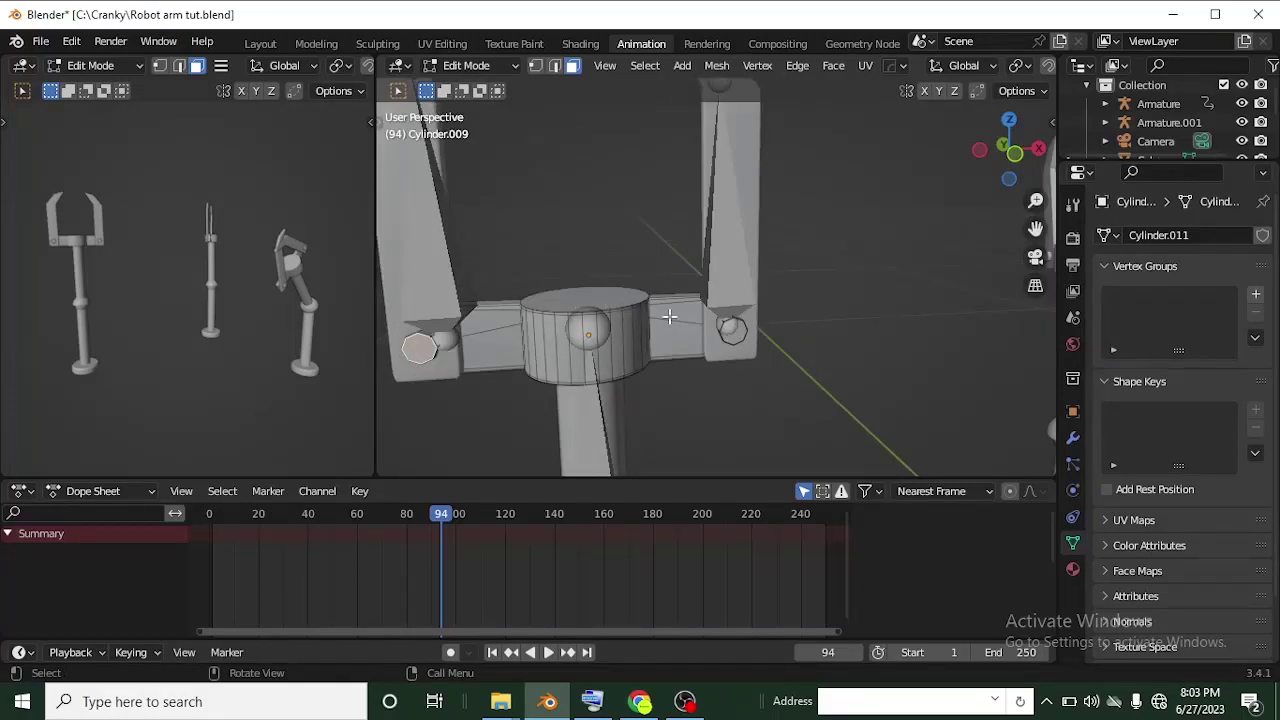
click(490, 66)
click(480, 88)
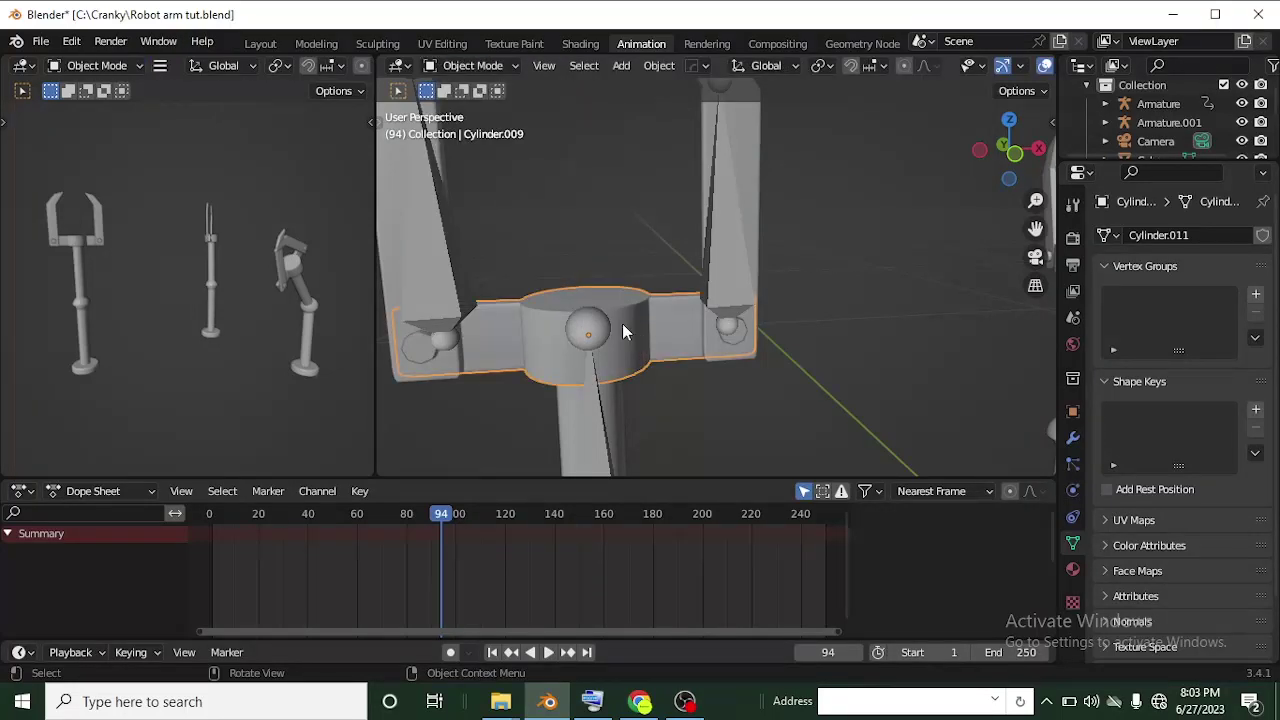
Try rotating the claw's base bracket about the global Z axis around its central origin
key(r)
key(z)
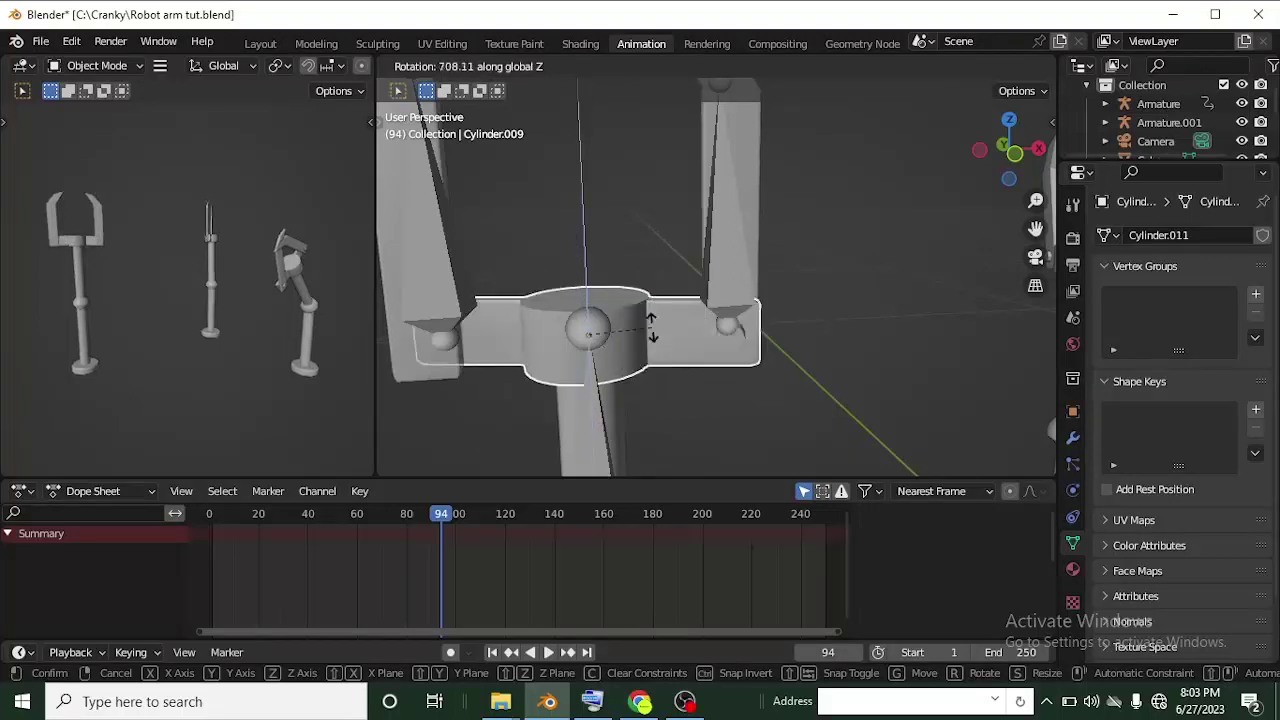
click(637, 296)
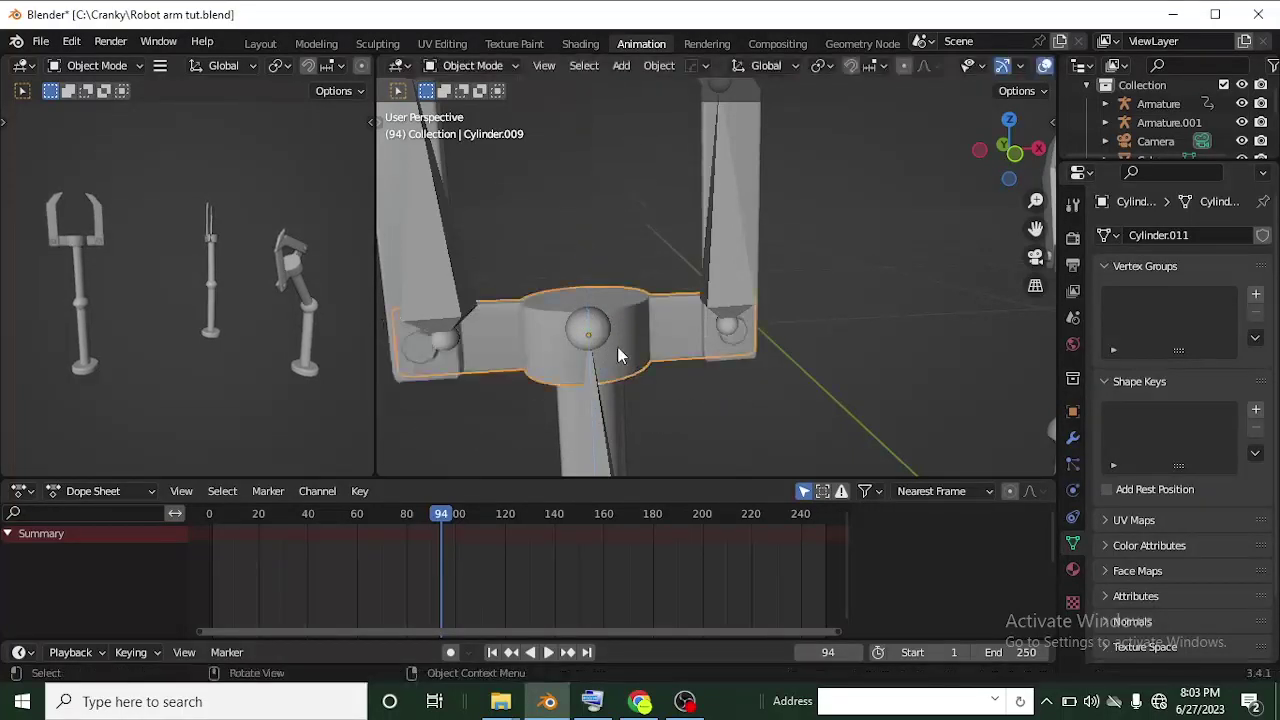
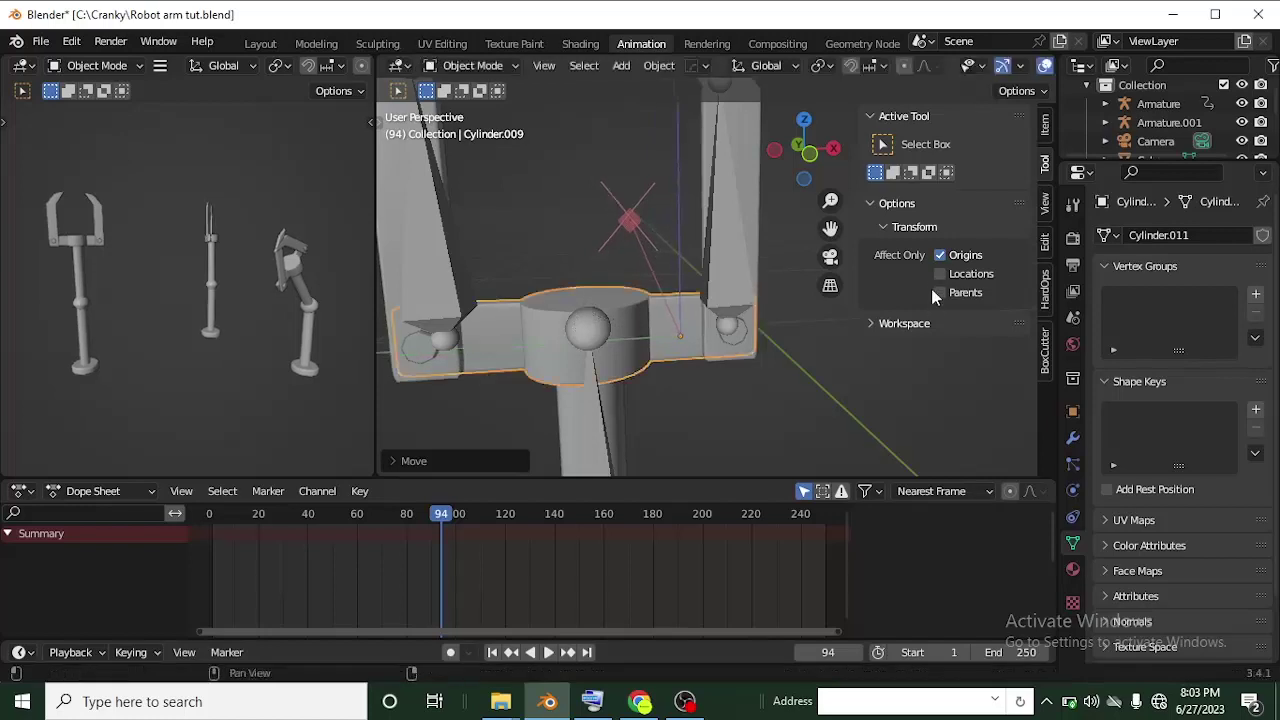
Turn off origins-only transforms and try rotating the claw's base bracket about global Z around its off-centre origin
click(940, 256)
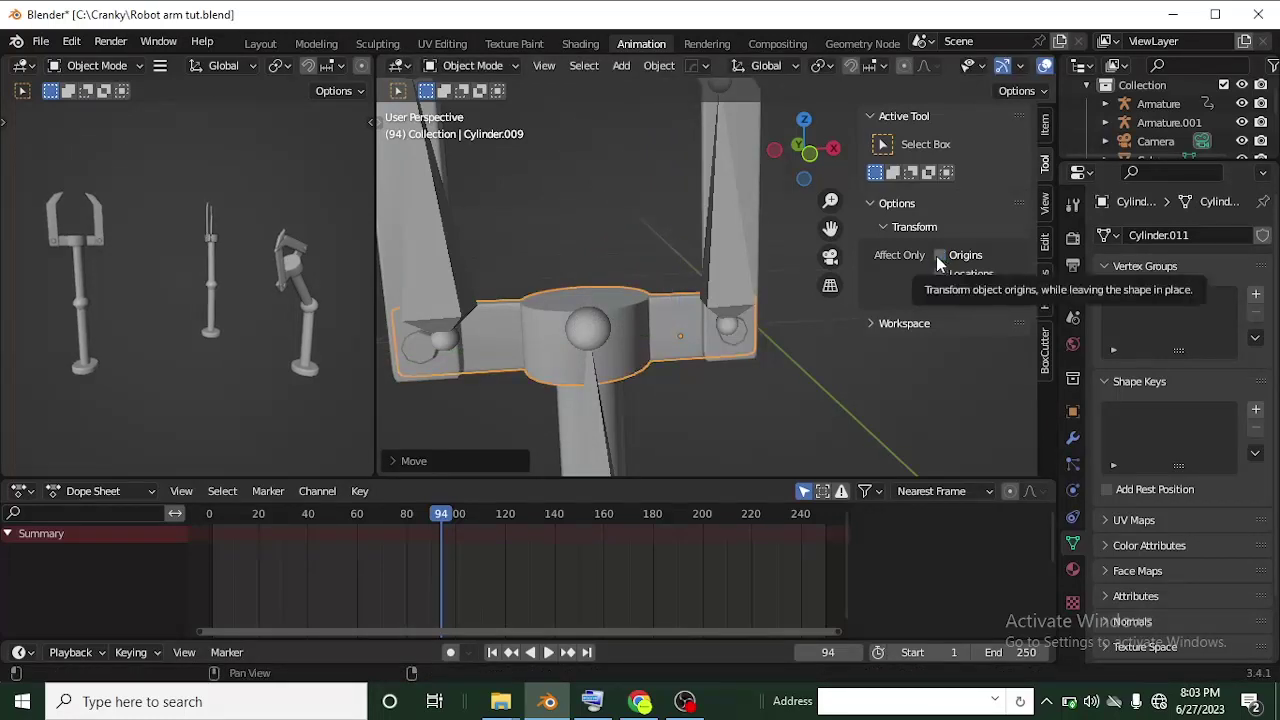
key(n)
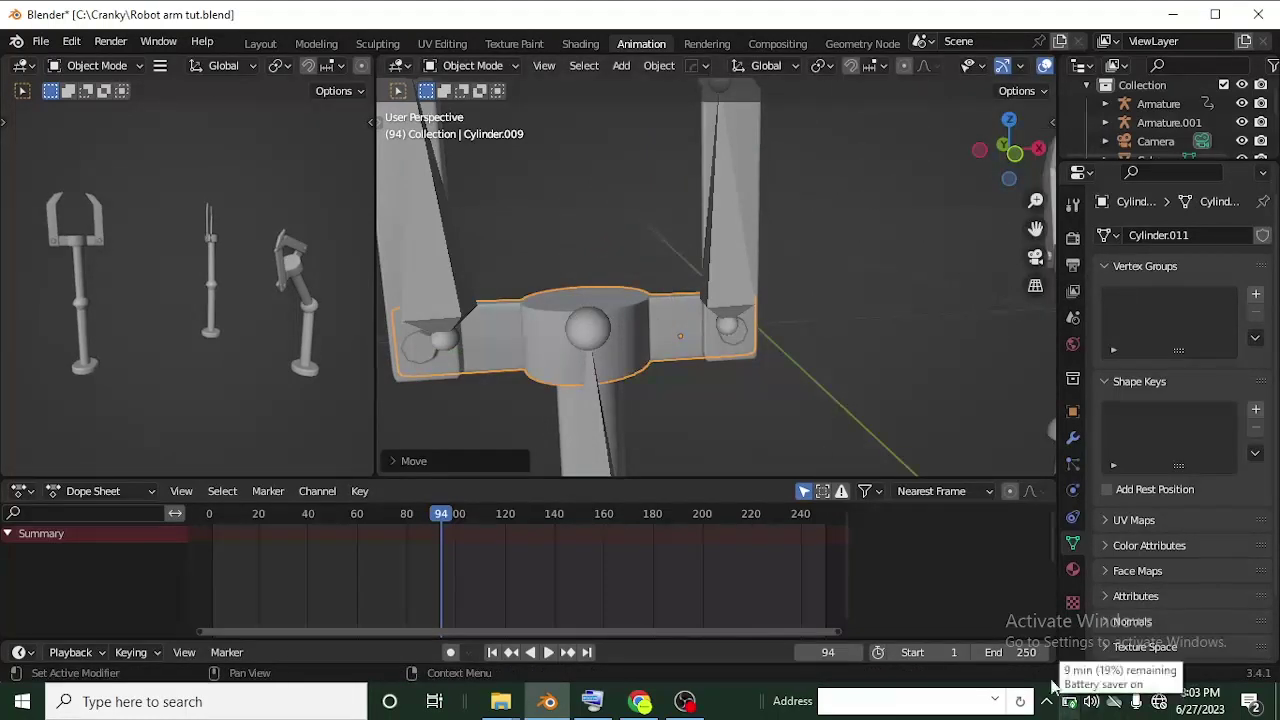
key(r)
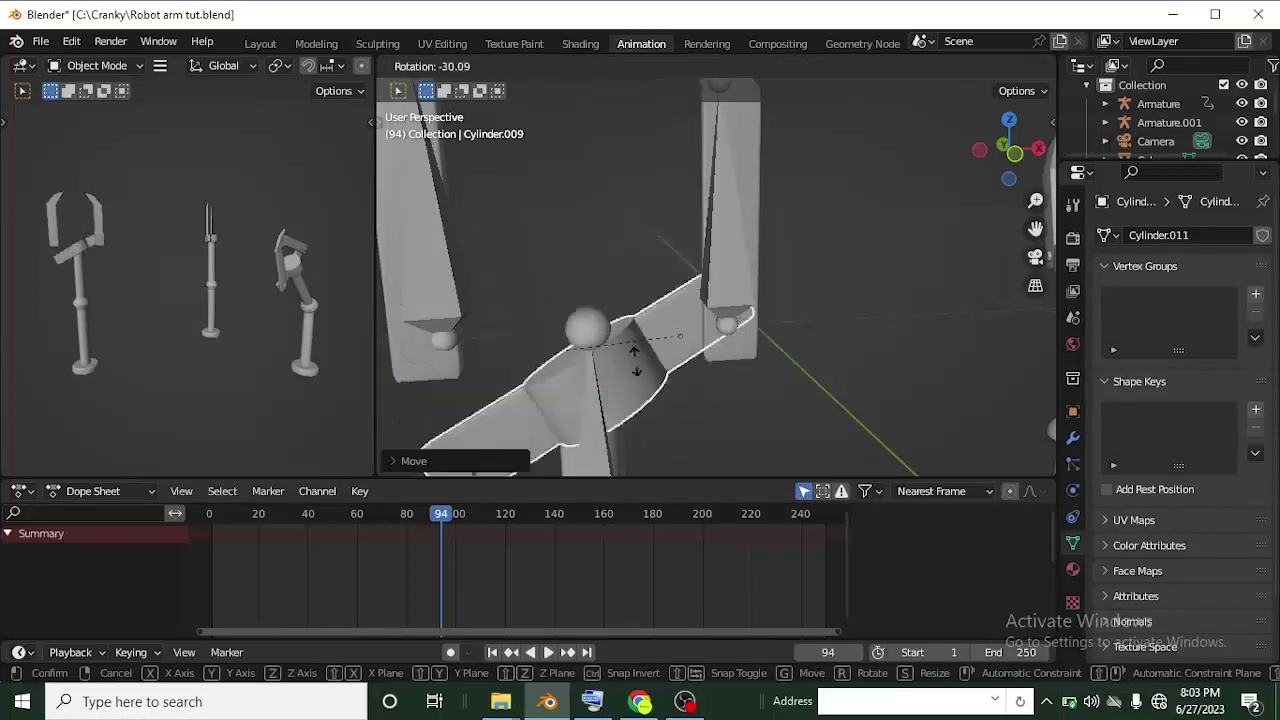
key(z)
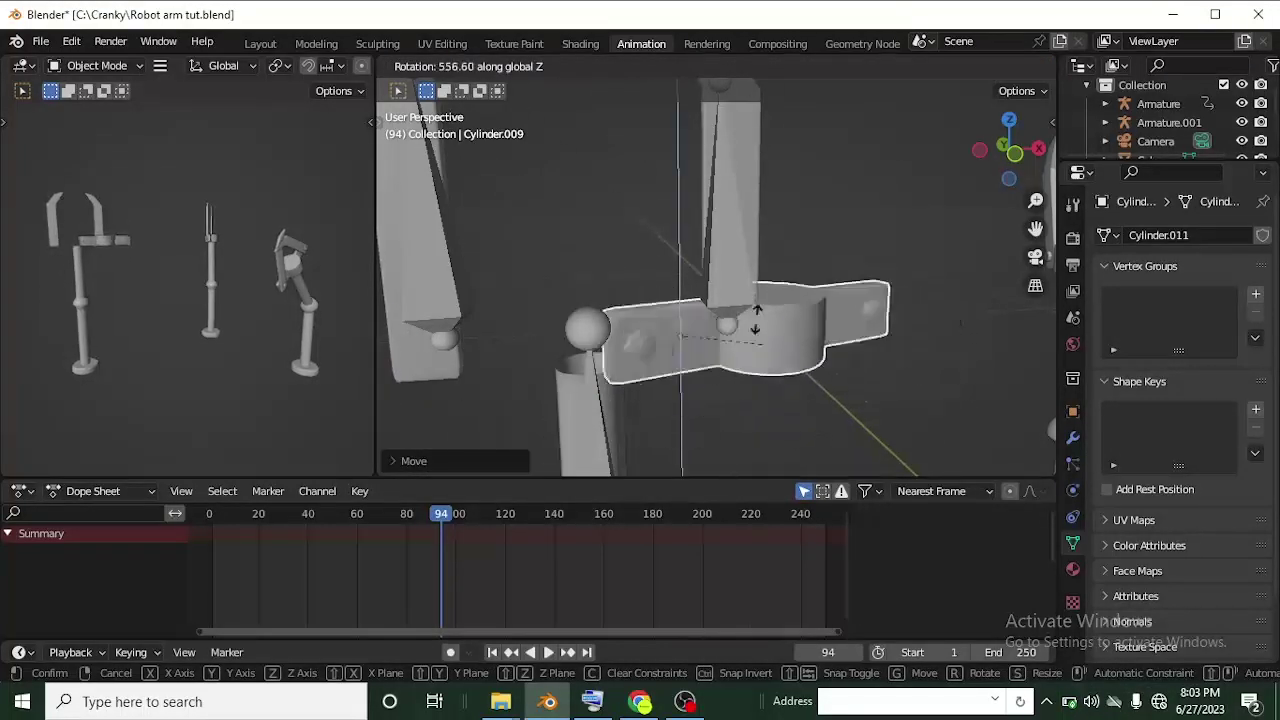
click(697, 343)
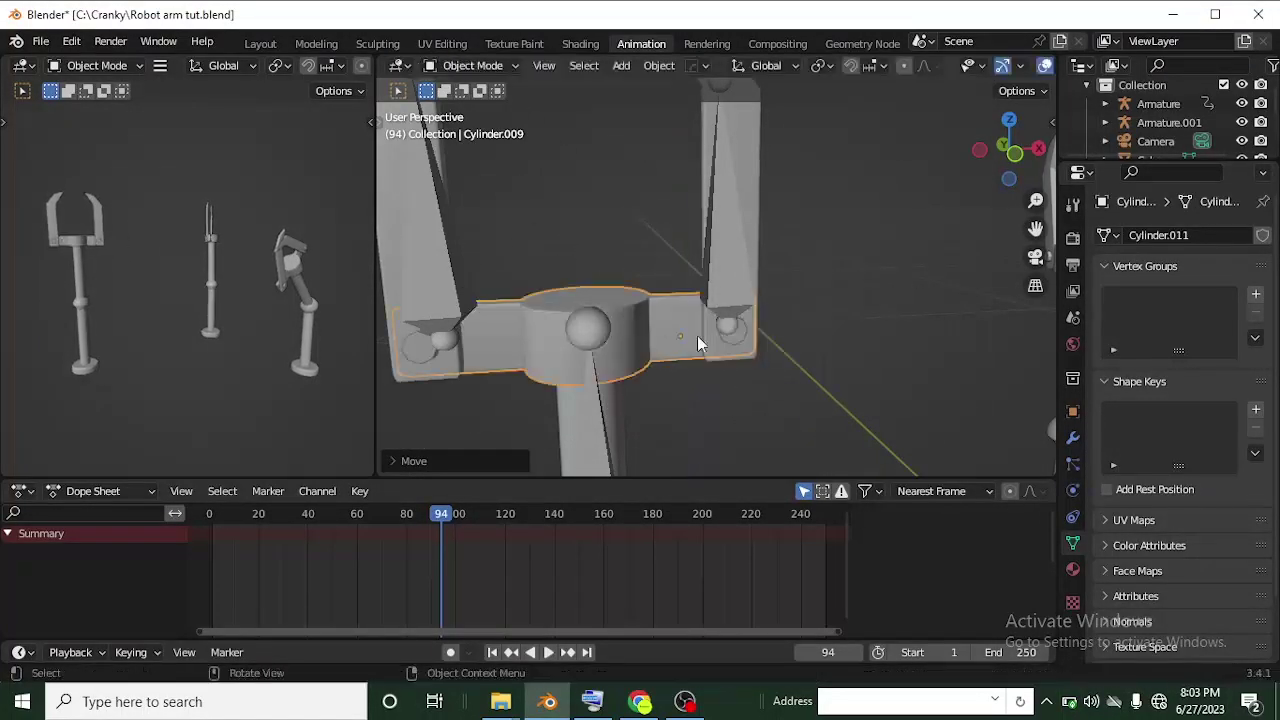
Enter Edit Mode on the claw's base bracket and select the entire linked mesh of its central cylinder
shift+click(563, 350)
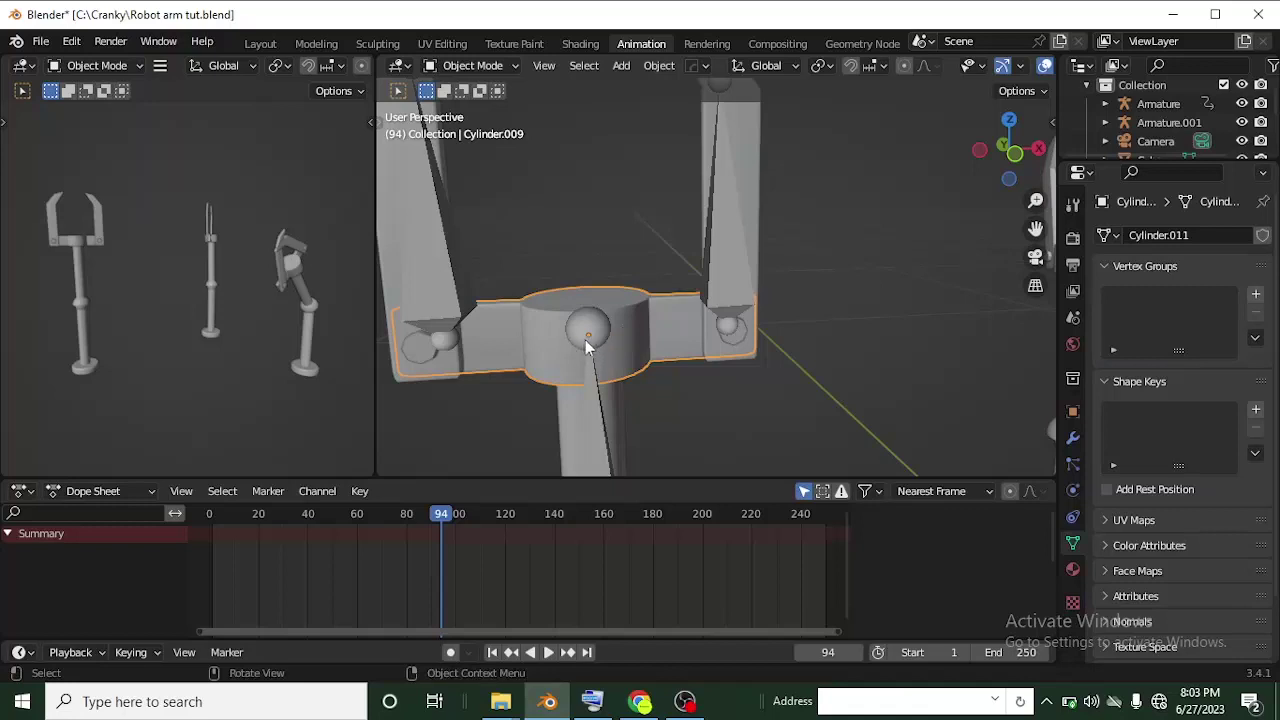
scroll(574, 341, up, 3)
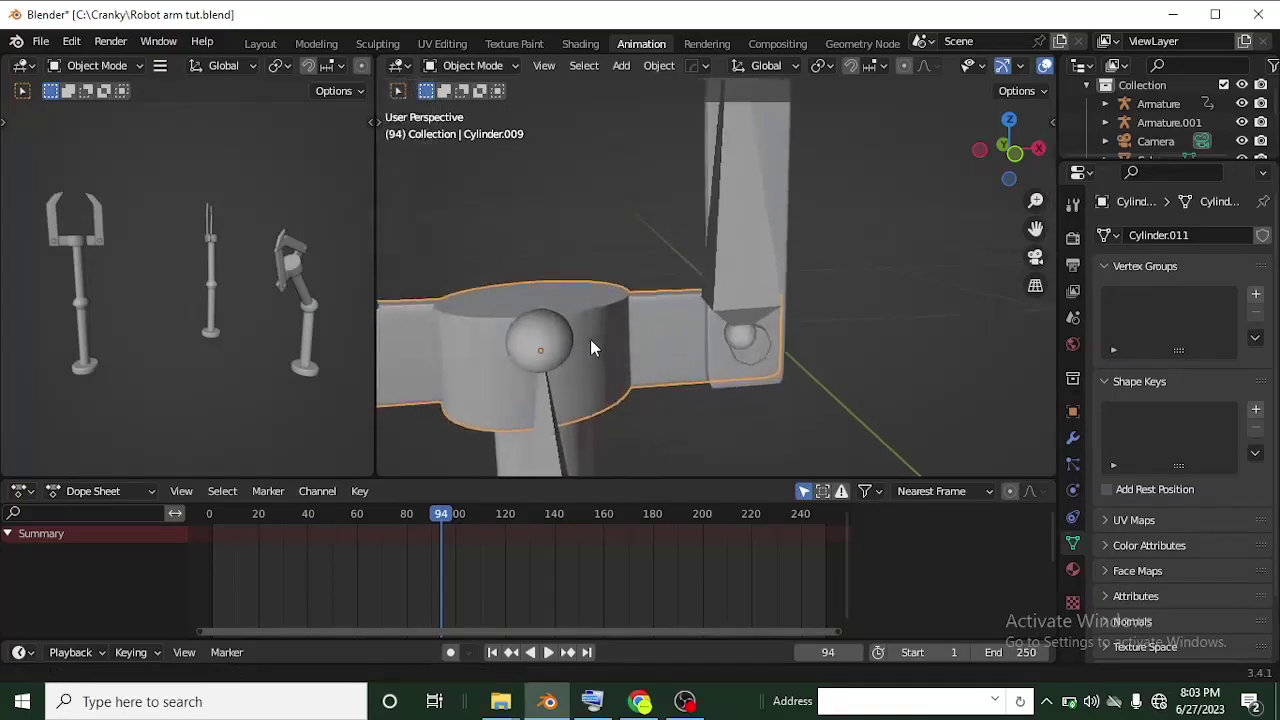
click(506, 66)
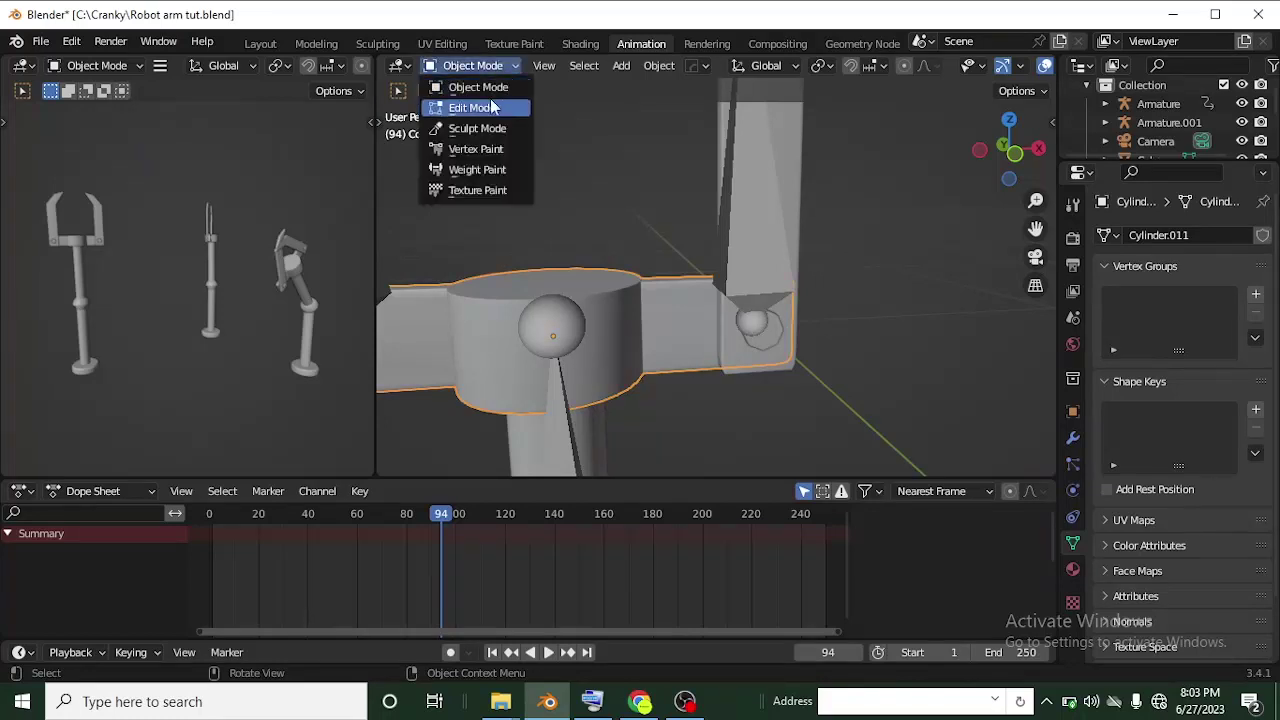
click(470, 103)
key(l)
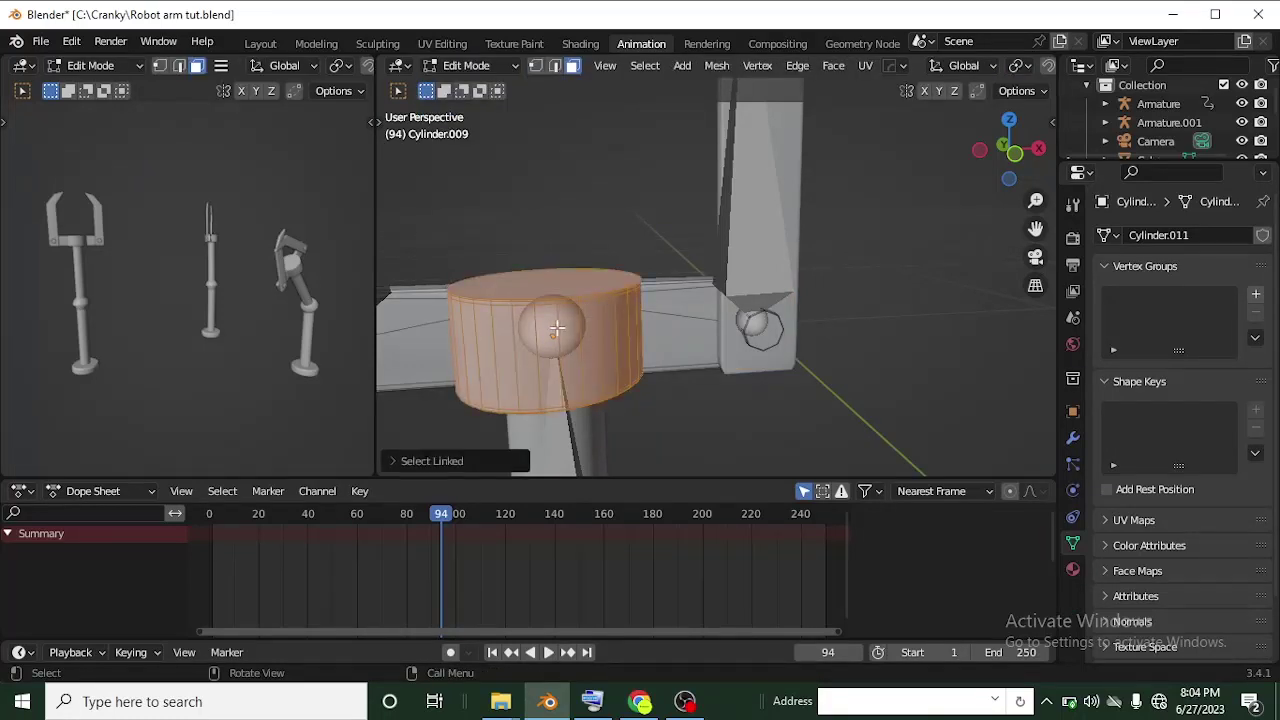
middle_drag(557, 328, 566, 300)
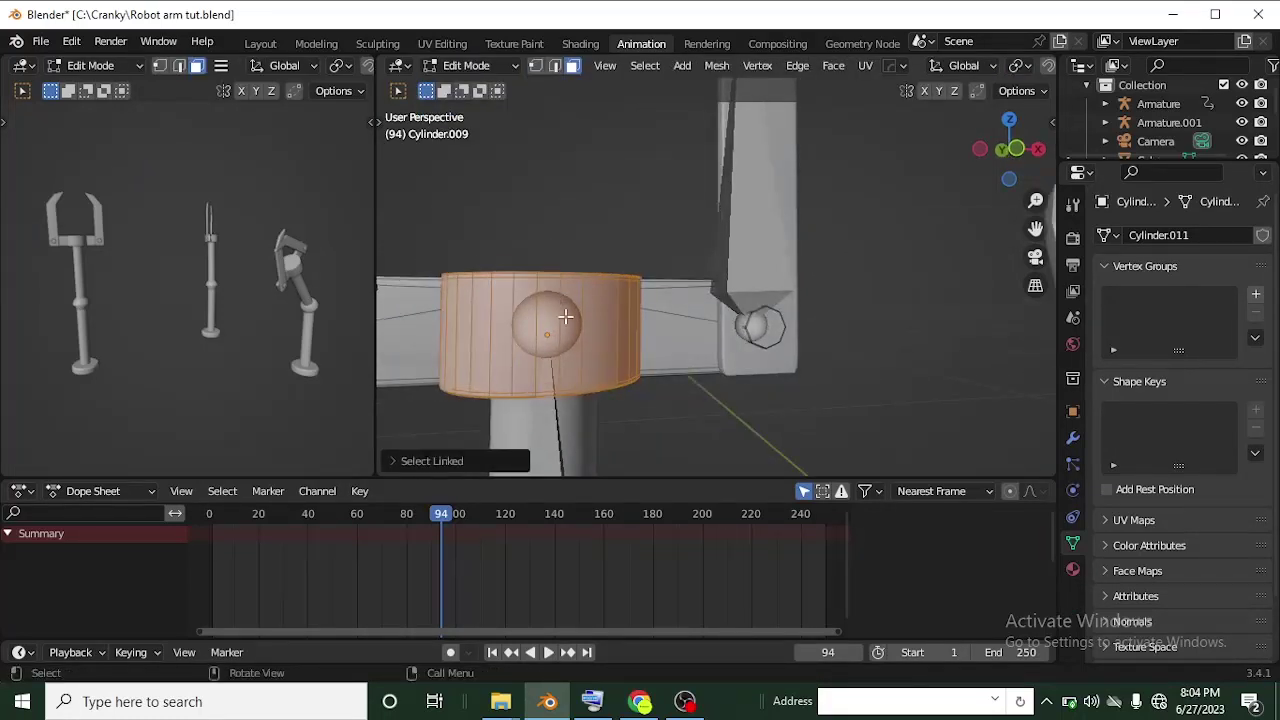
click(1016, 150)
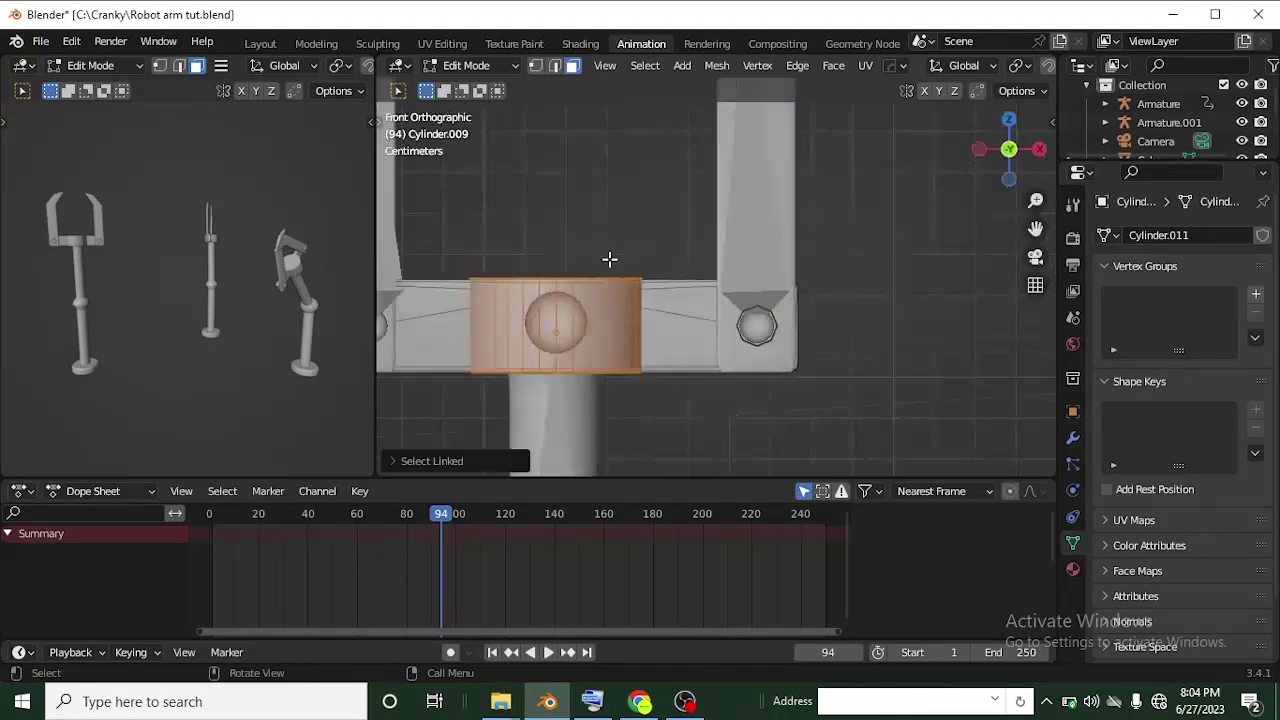
mouse_move(603, 317)
middle_down()
mouse_move(565, 350)
mouse_move(574, 368)
mouse_move(588, 336)
middle_up()
mouse_move(561, 289)
middle_down()
mouse_move(560, 318)
mouse_move(580, 309)
mouse_move(577, 403)
mouse_move(565, 291)
middle_up()
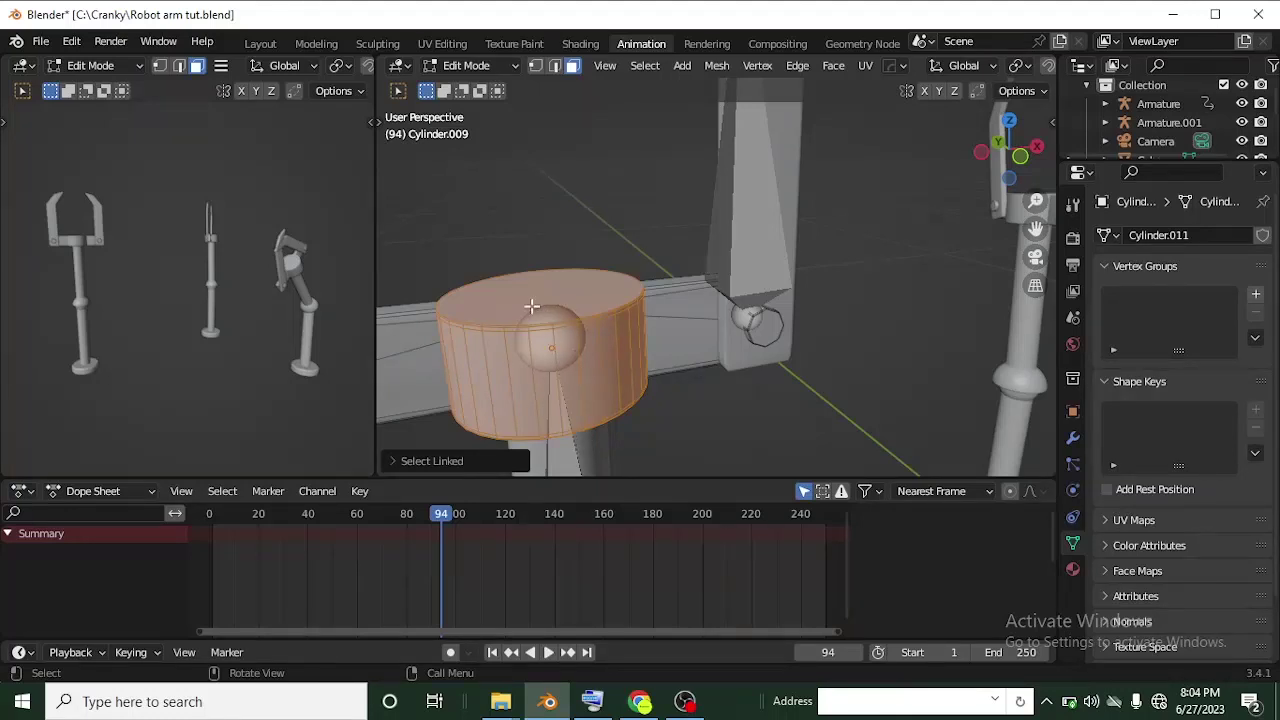
Try selecting the central cylinder's top face together with its underside
click(532, 306)
middle_drag(568, 379, 563, 251)
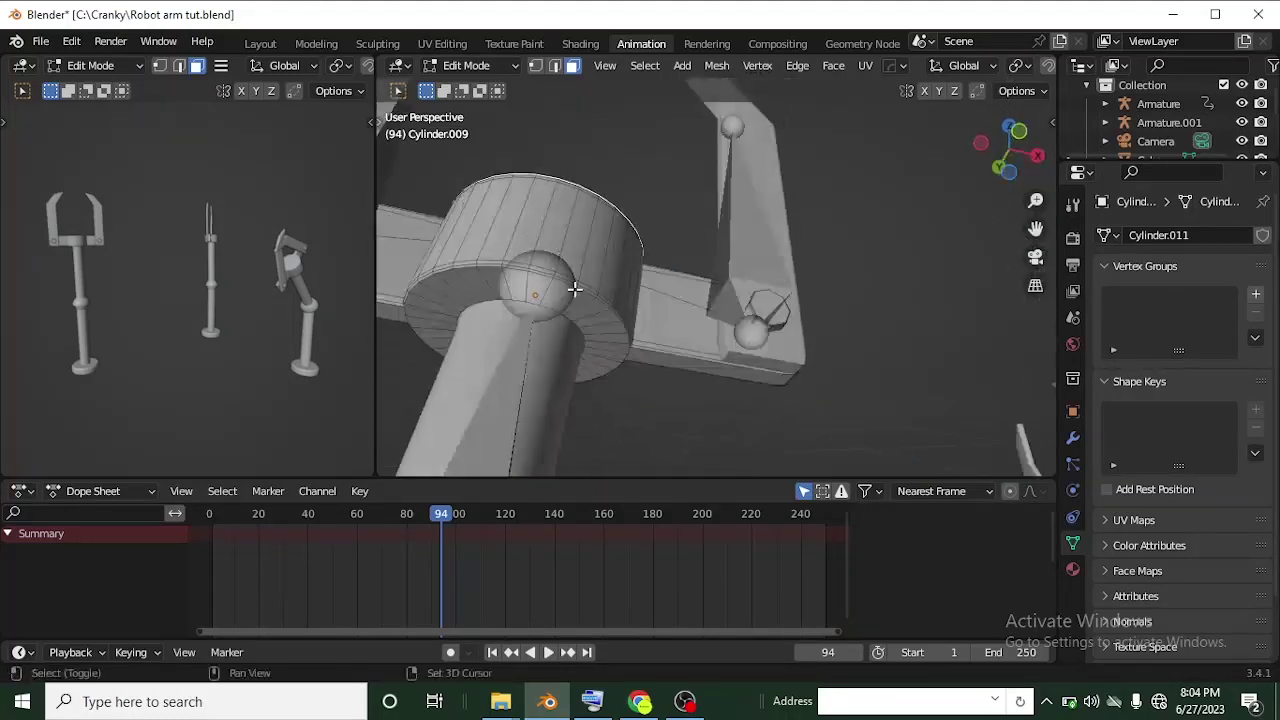
shift+click(563, 293)
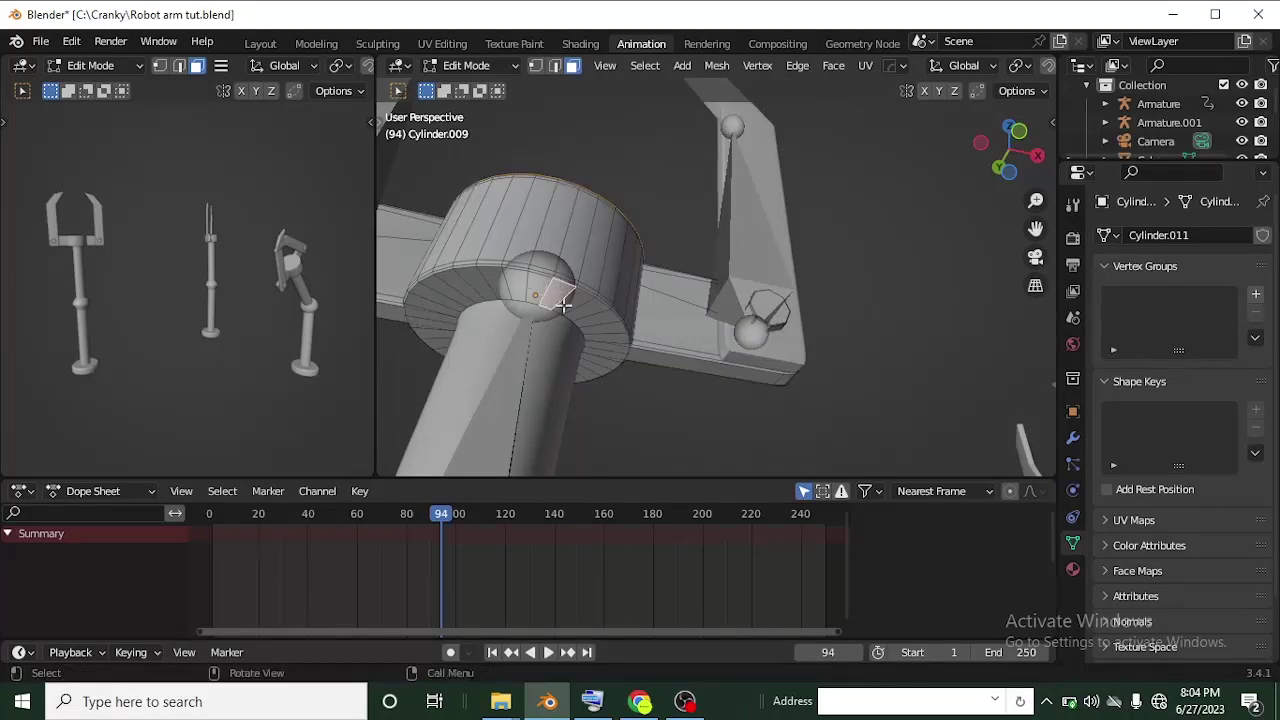
middle_drag(580, 272, 563, 367)
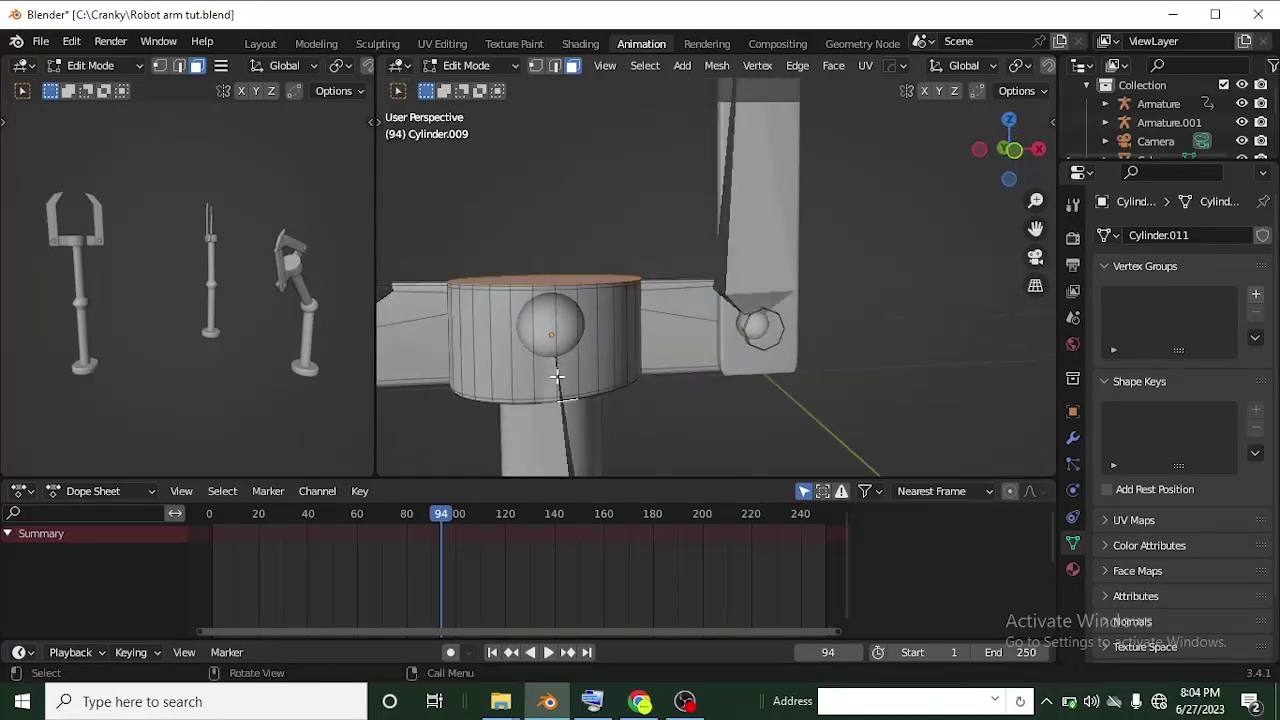
scroll(550, 323, up, 1)
scroll(530, 344, down, 1)
Select the whole linked central cylinder and snap the 3D cursor to its centre
key(ctrl+l)
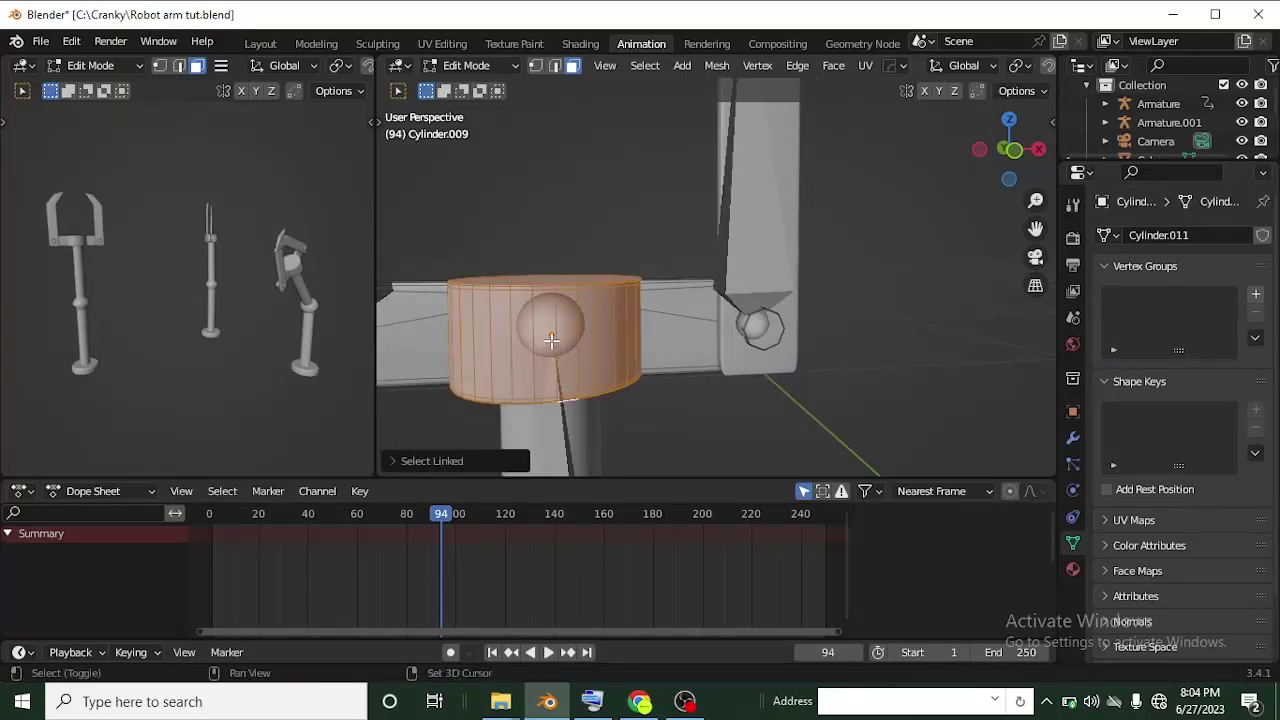
key(shift+s)
key(2)
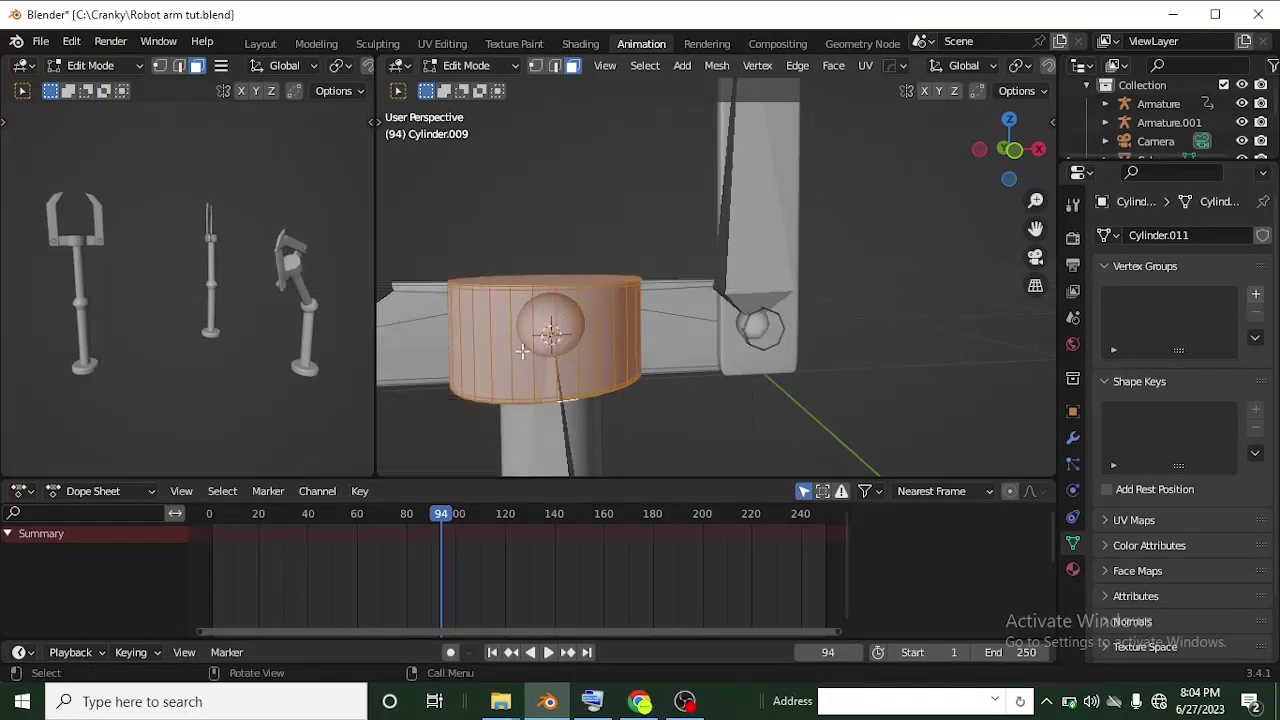
middle_drag(548, 262, 550, 248)
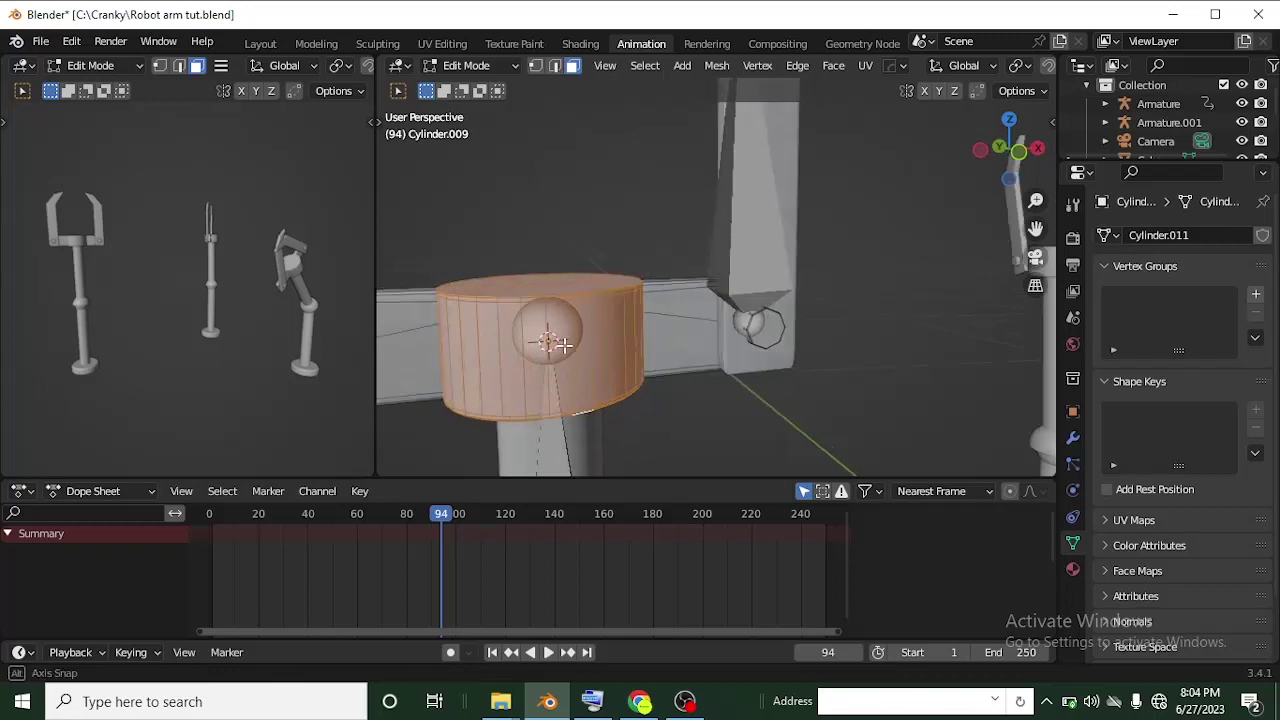
Return to Object Mode and set the base bracket's origin to the 3D cursor
click(503, 66)
click(478, 87)
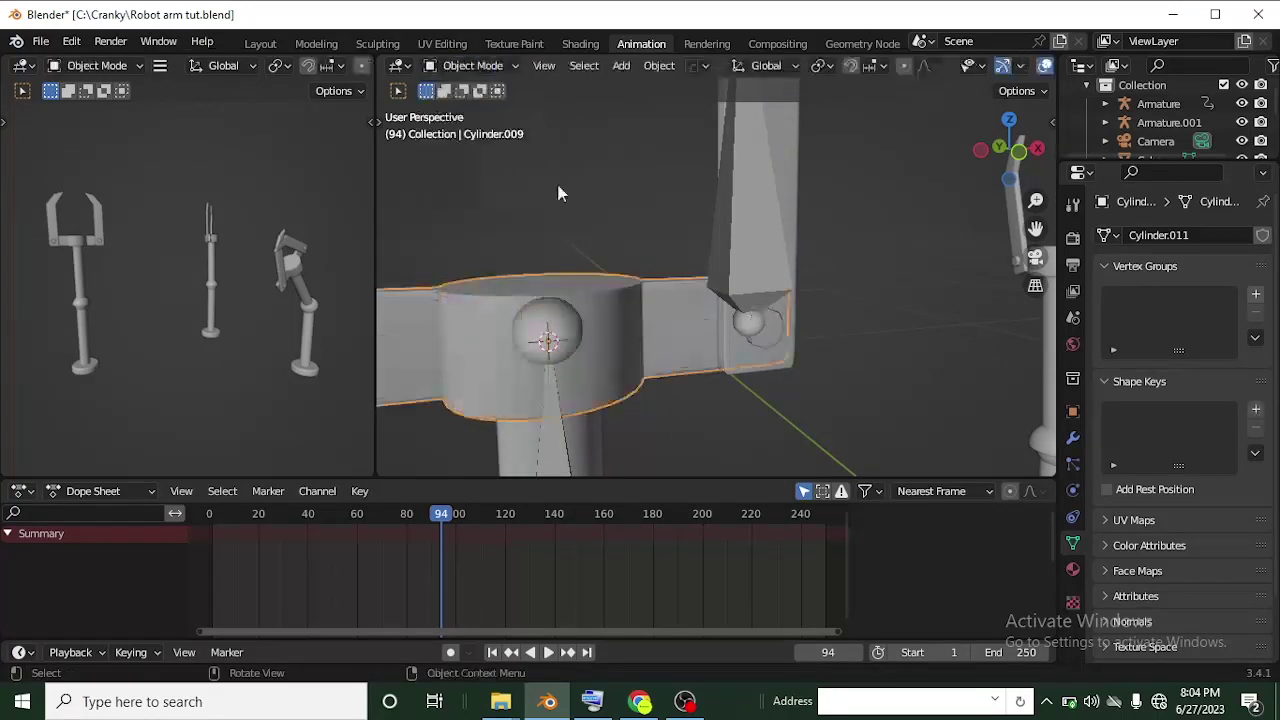
right_click(586, 355)
mouse_move(610, 366)
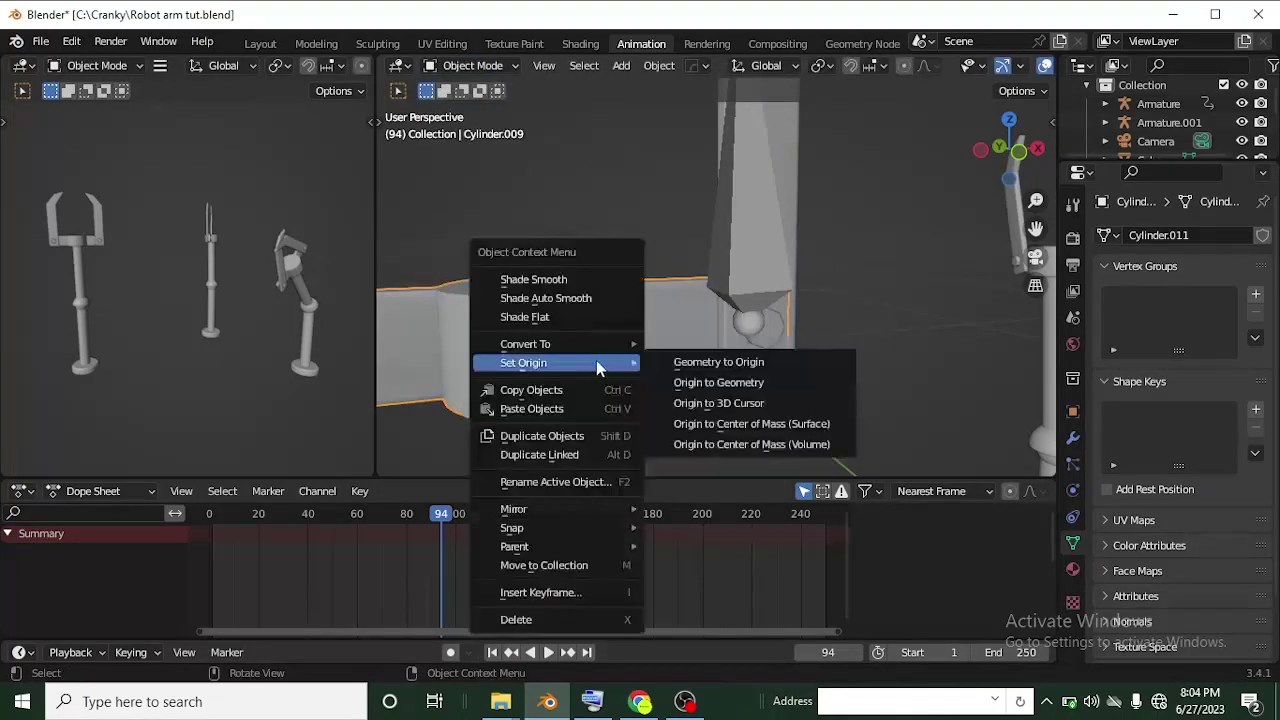
click(727, 402)
scroll(573, 350, down, 4)
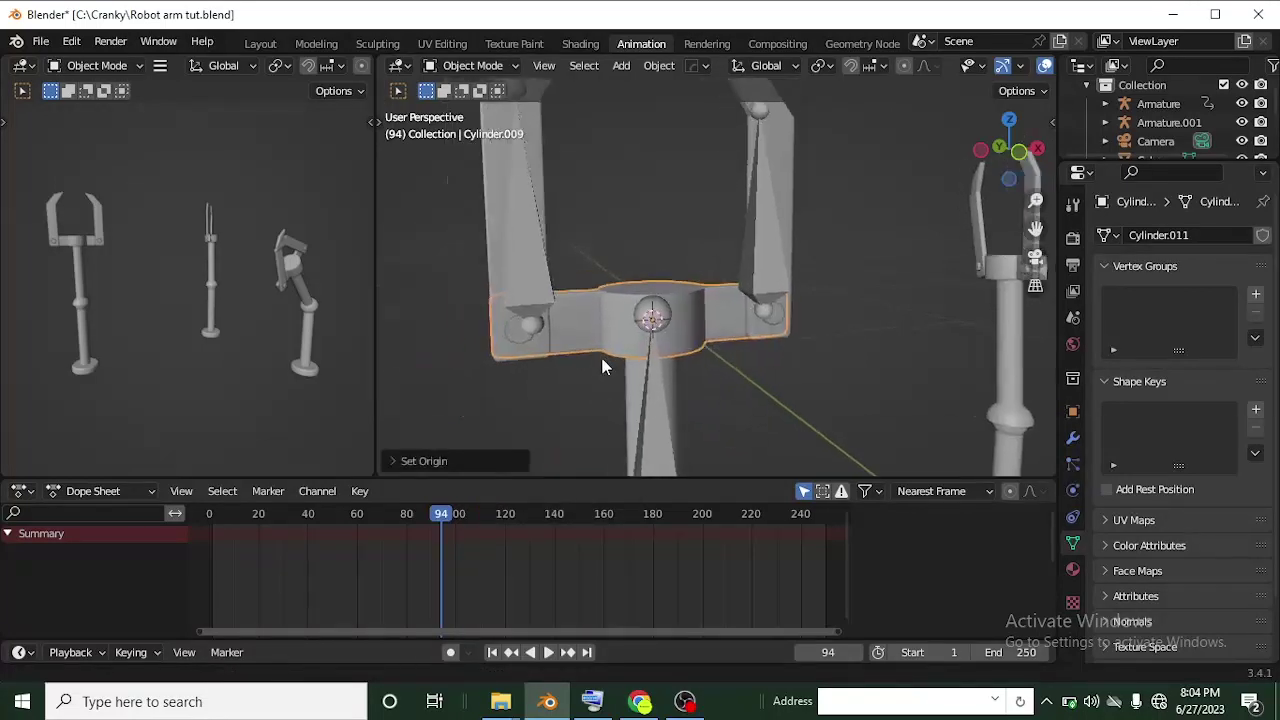
Select the base bracket with the new armature, enter Edit Mode and try snapping the 3D cursor to the selected left finger bone
click(663, 407)
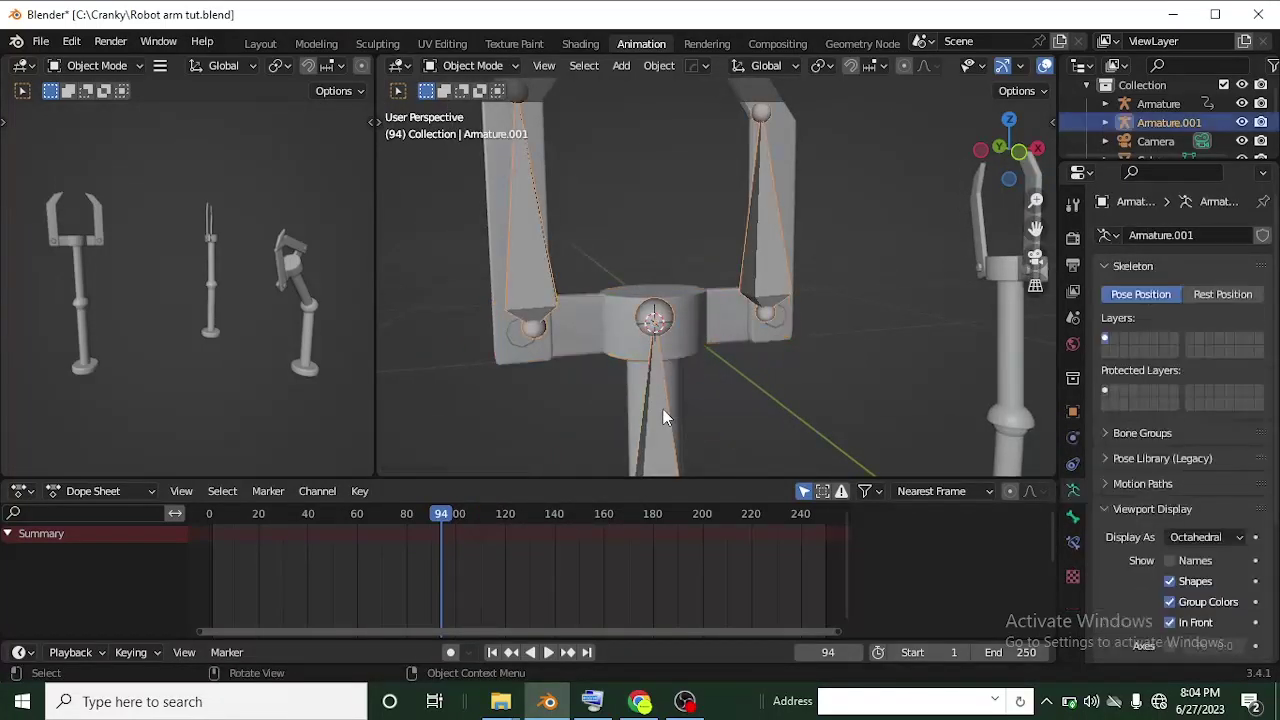
shift+click(692, 338)
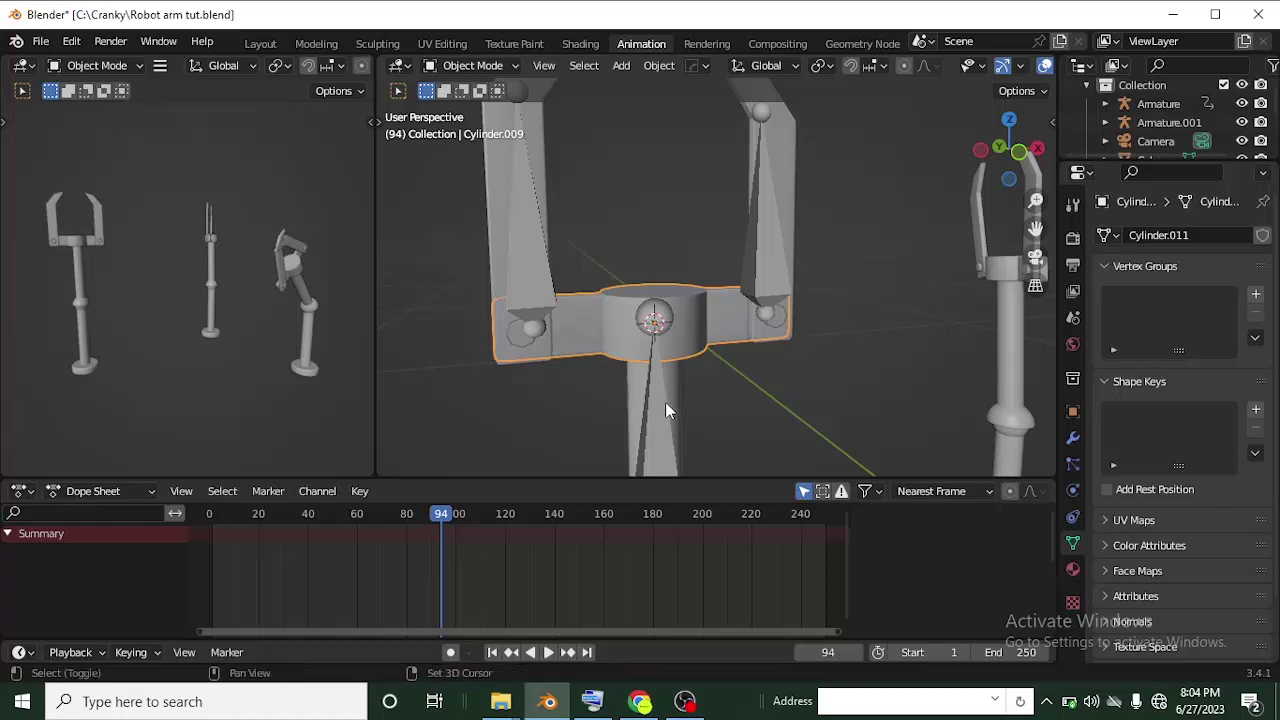
shift+click(665, 402)
click(468, 66)
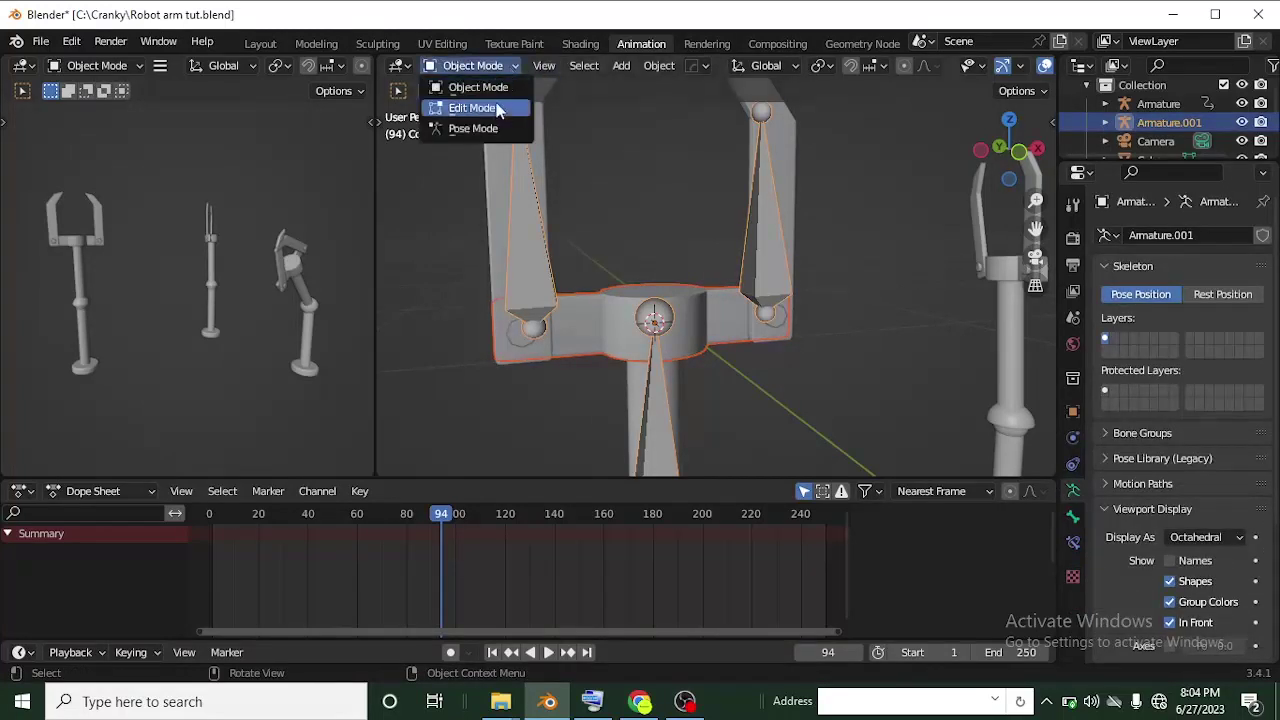
click(497, 108)
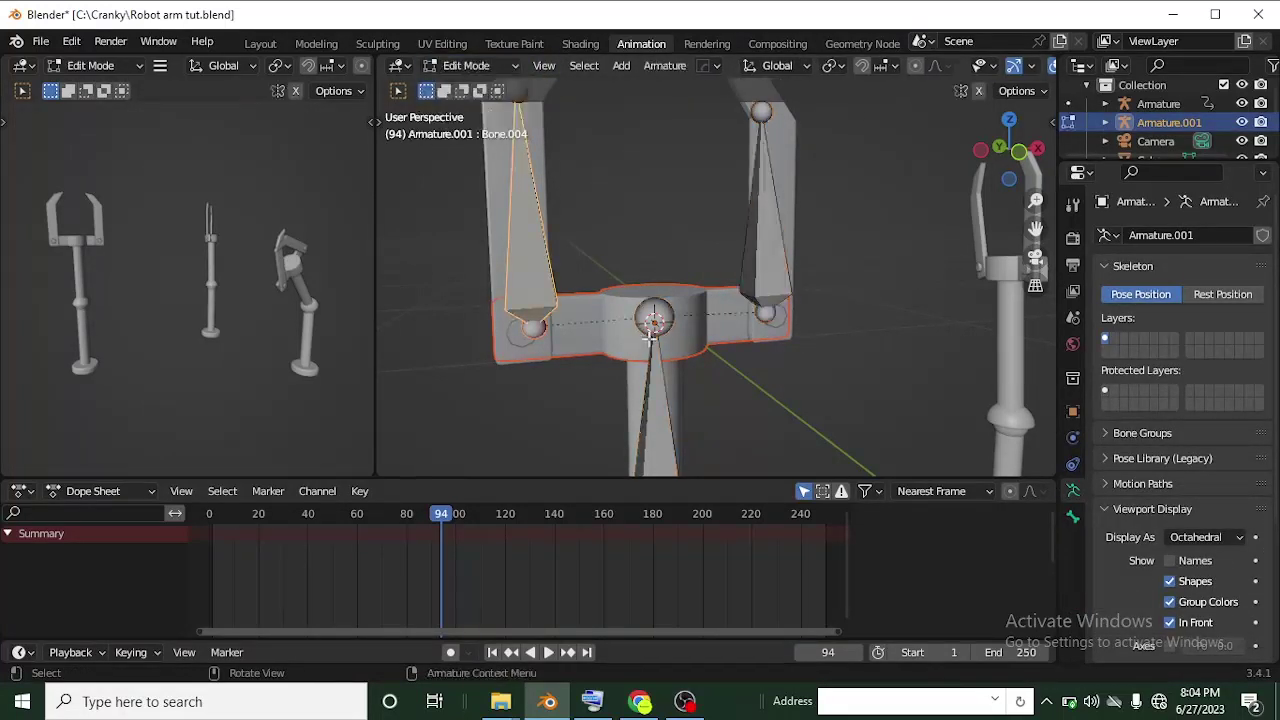
click(665, 65)
mouse_move(723, 127)
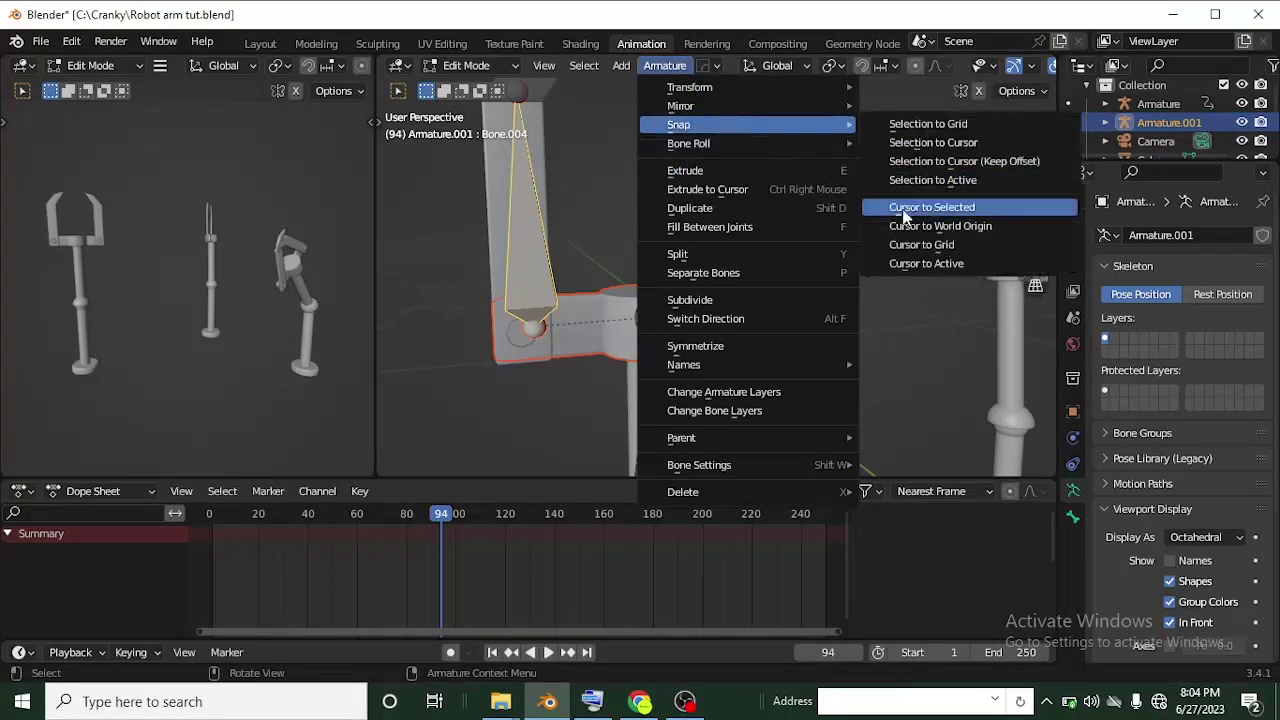
click(910, 207)
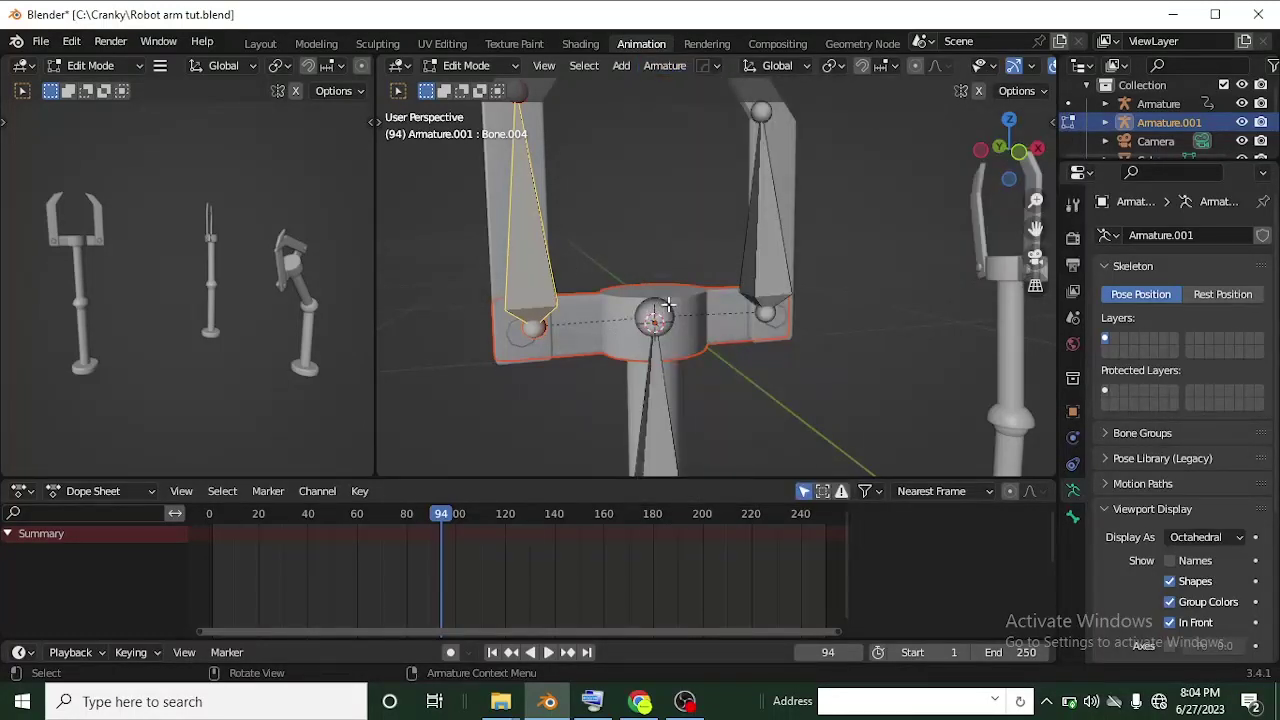
middle_drag(651, 292, 662, 266)
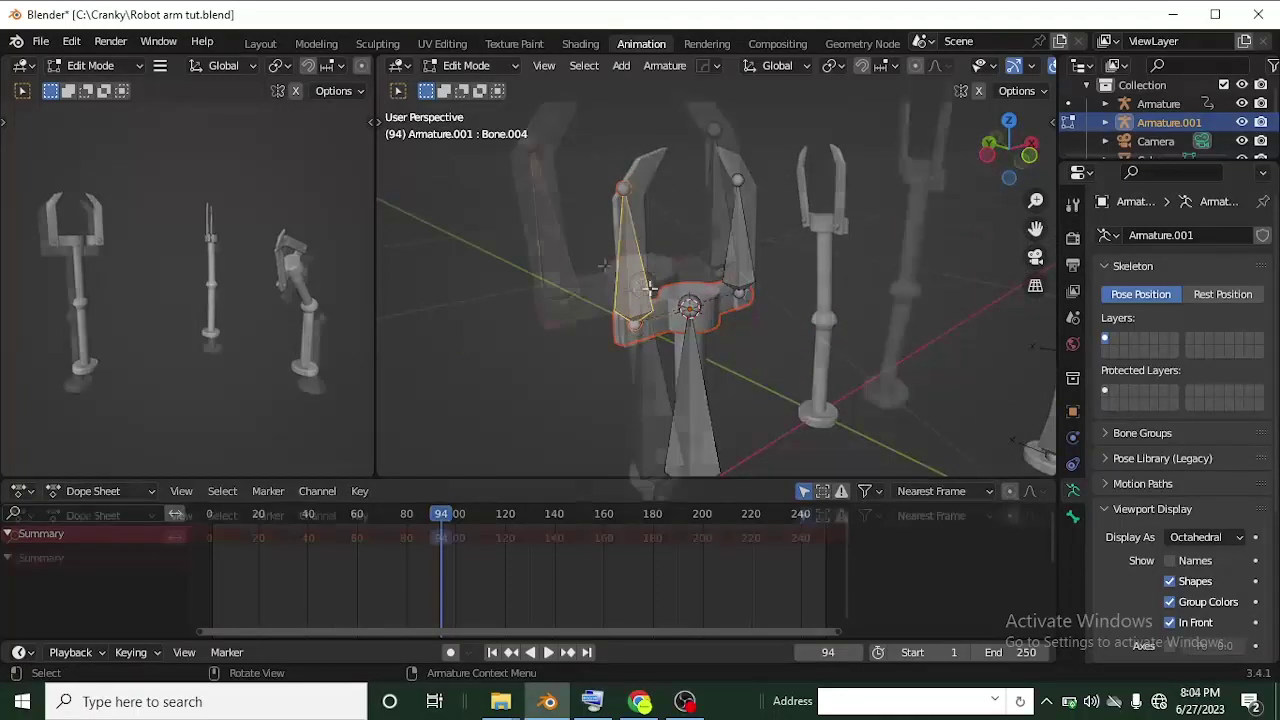
Return to Object Mode and select the lower arm segment, adding the new armature as the active object
middle_drag(651, 340, 631, 224)
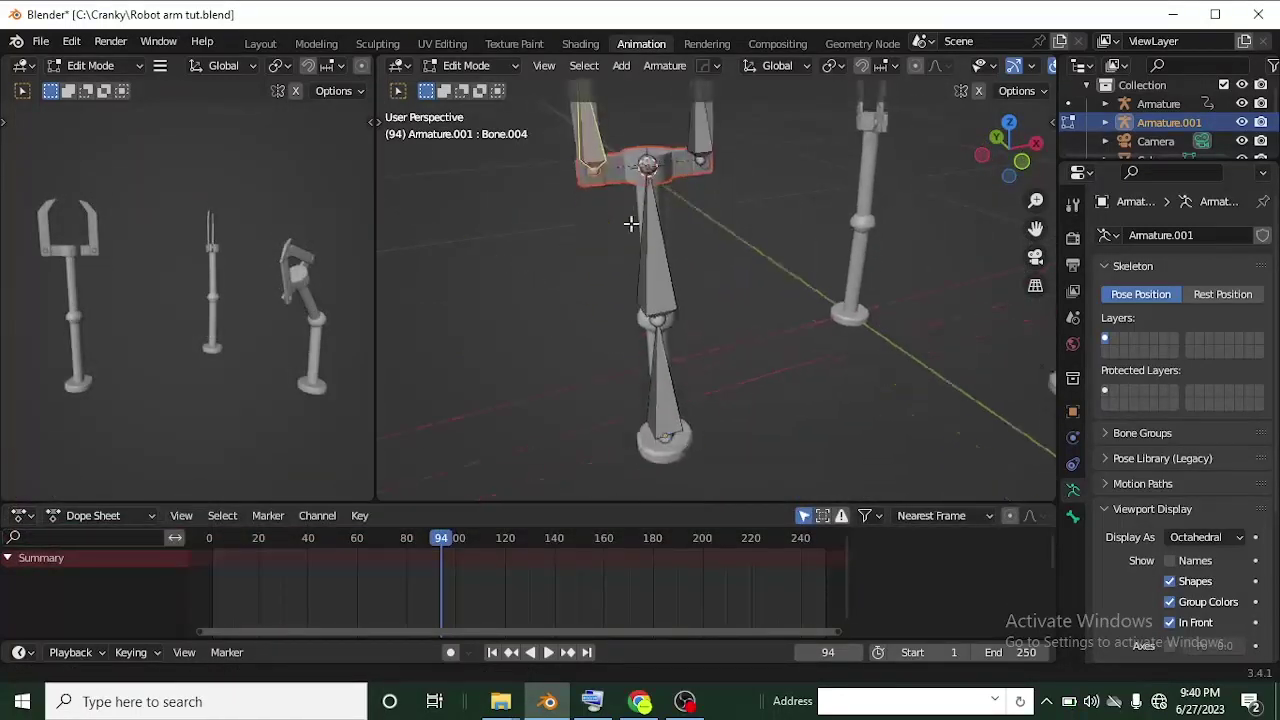
scroll(631, 224, up, 2)
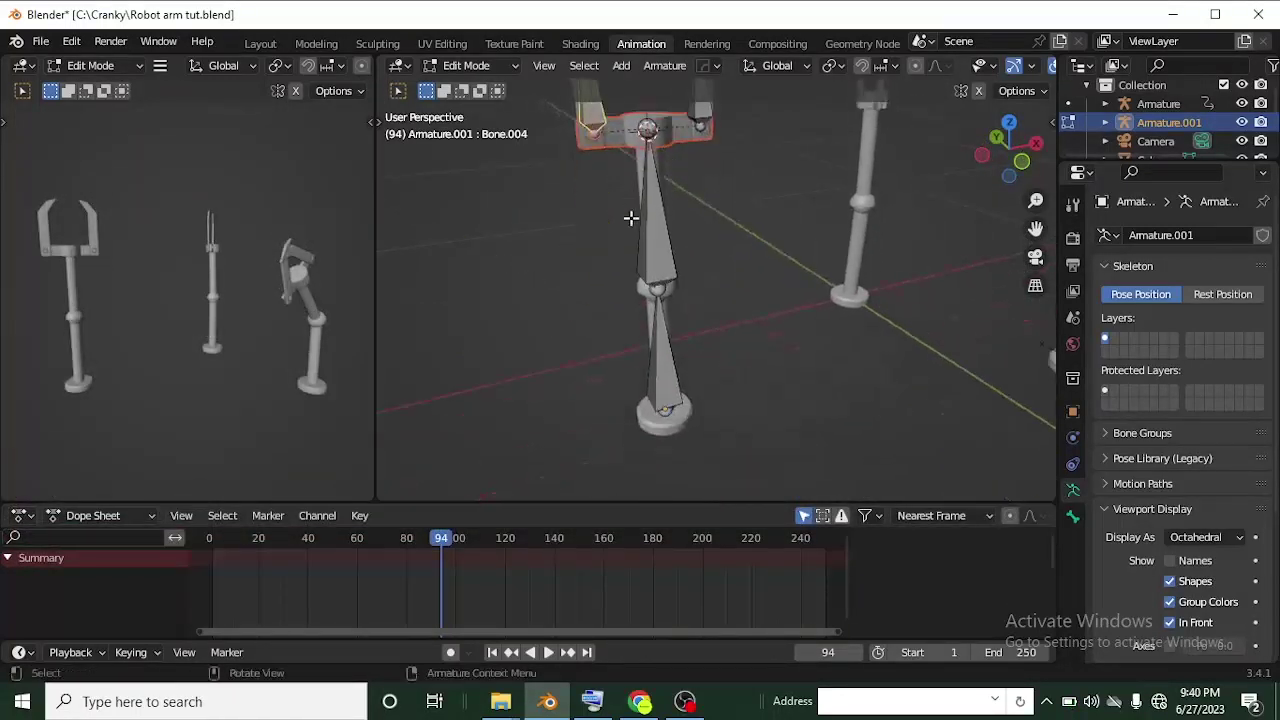
click(645, 380)
middle_drag(645, 380, 682, 295)
click(514, 66)
click(500, 90)
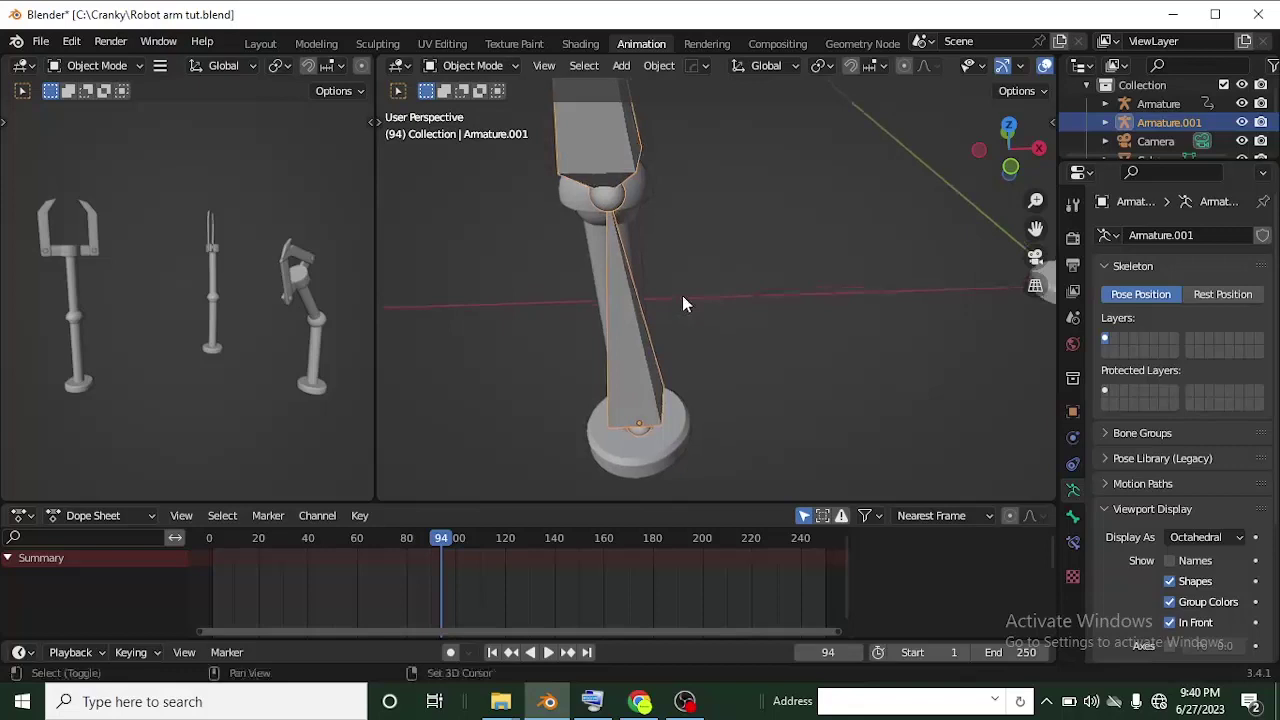
click(636, 256)
click(620, 324)
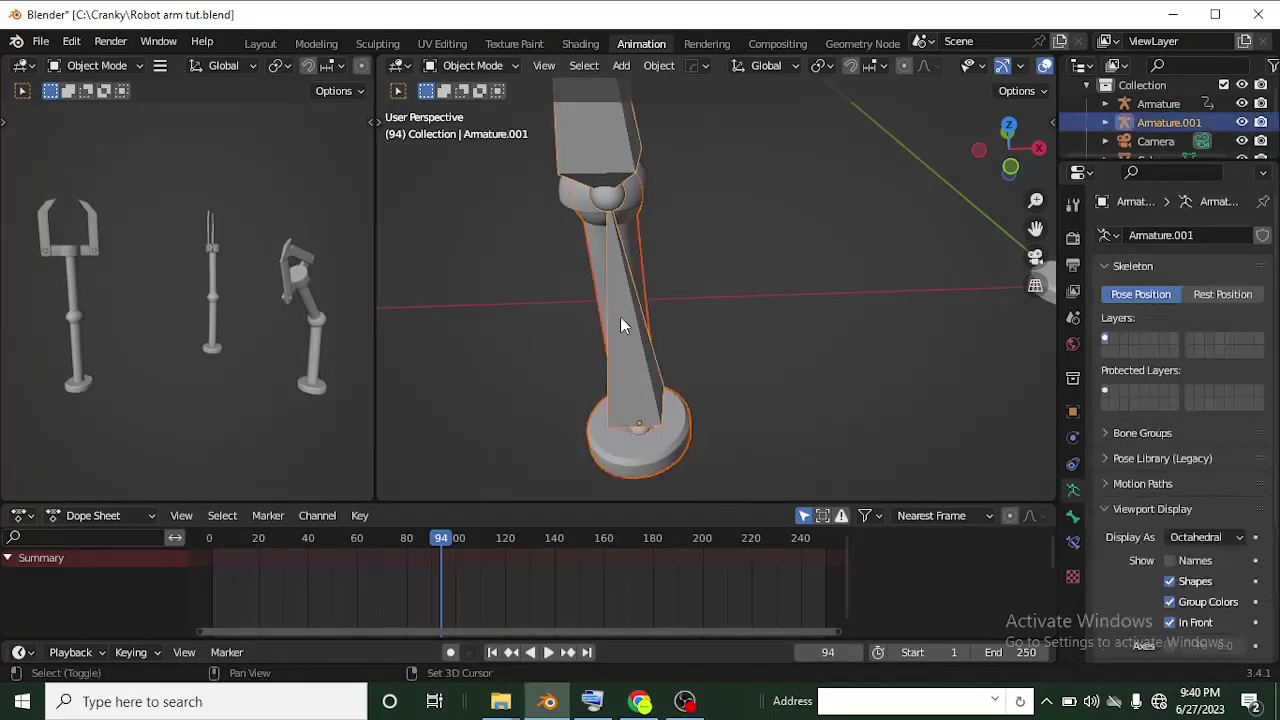
Switch the armature to Pose Mode, select the lowest arm bone and parent the lower arm segment to it
key(Tab)
click(488, 66)
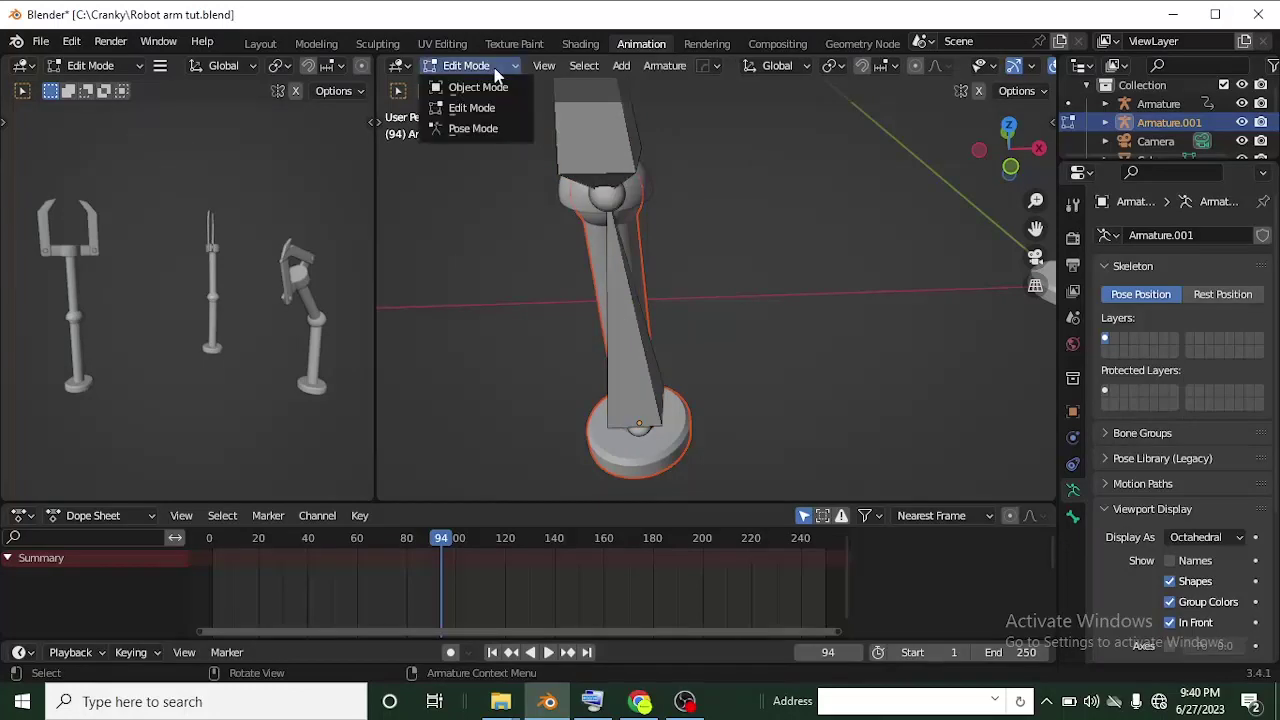
click(480, 128)
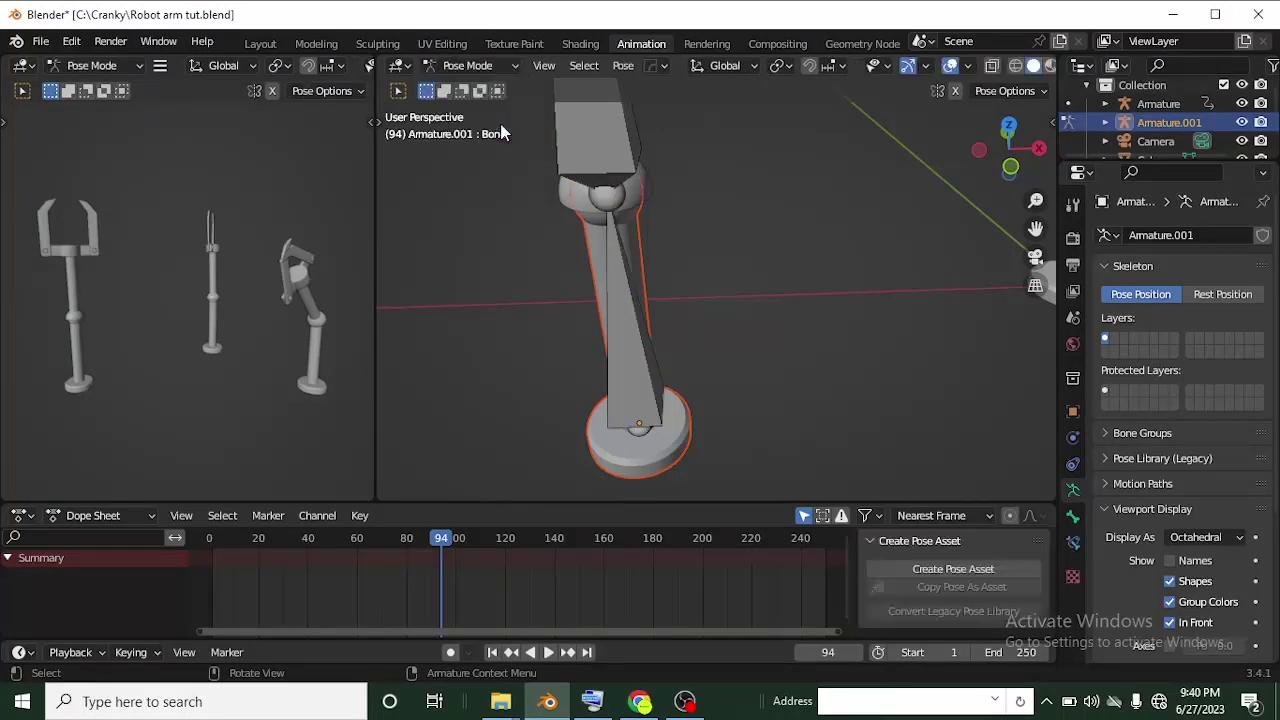
click(638, 304)
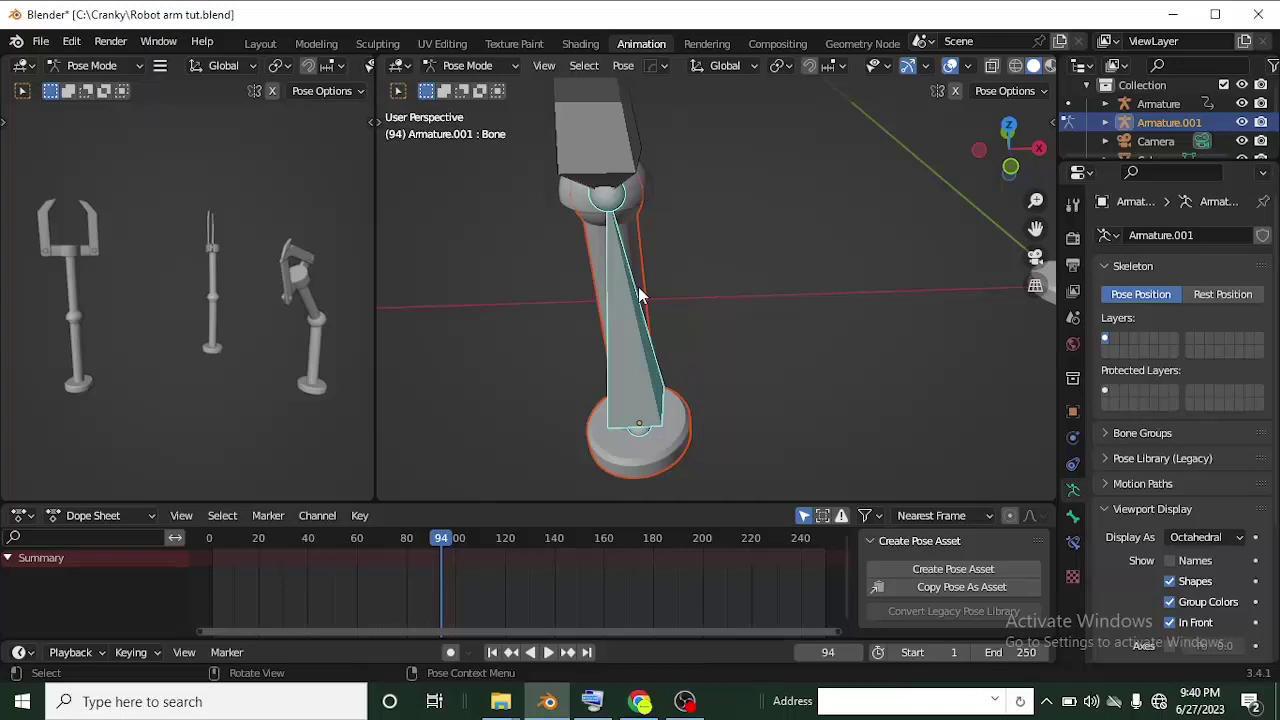
key(ctrl+p)
click(645, 319)
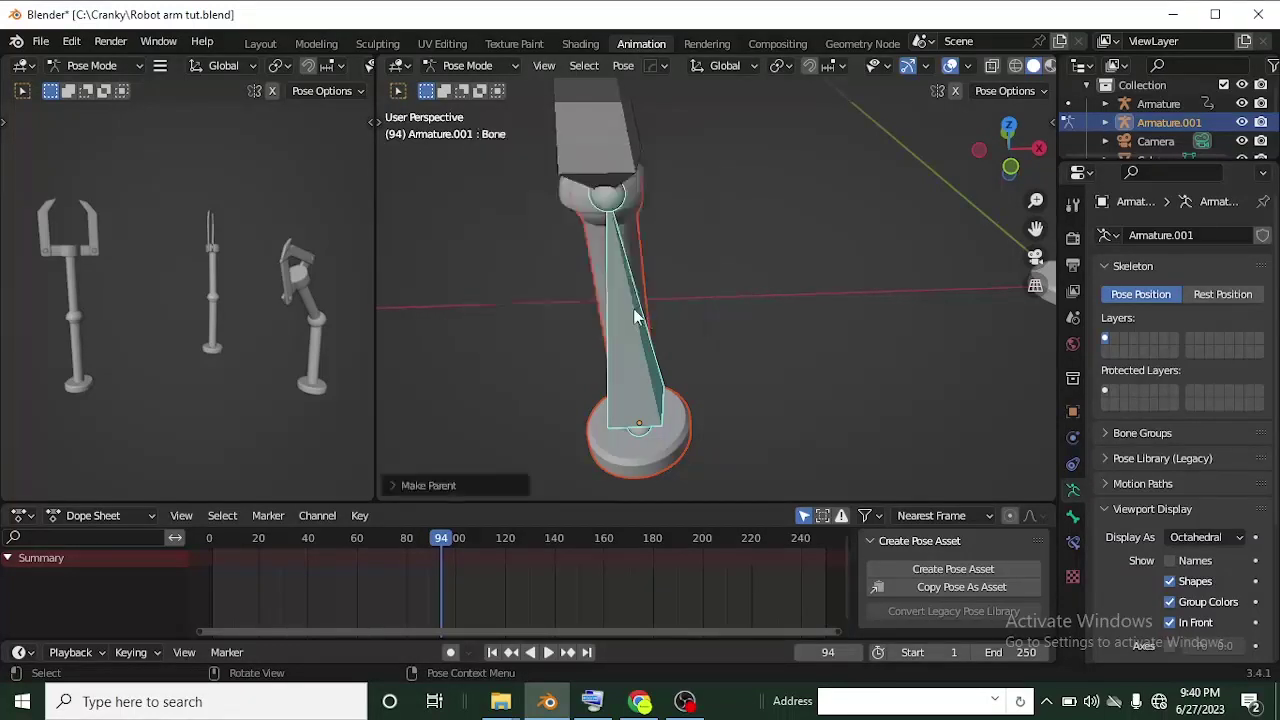
middle_drag(634, 314, 634, 280)
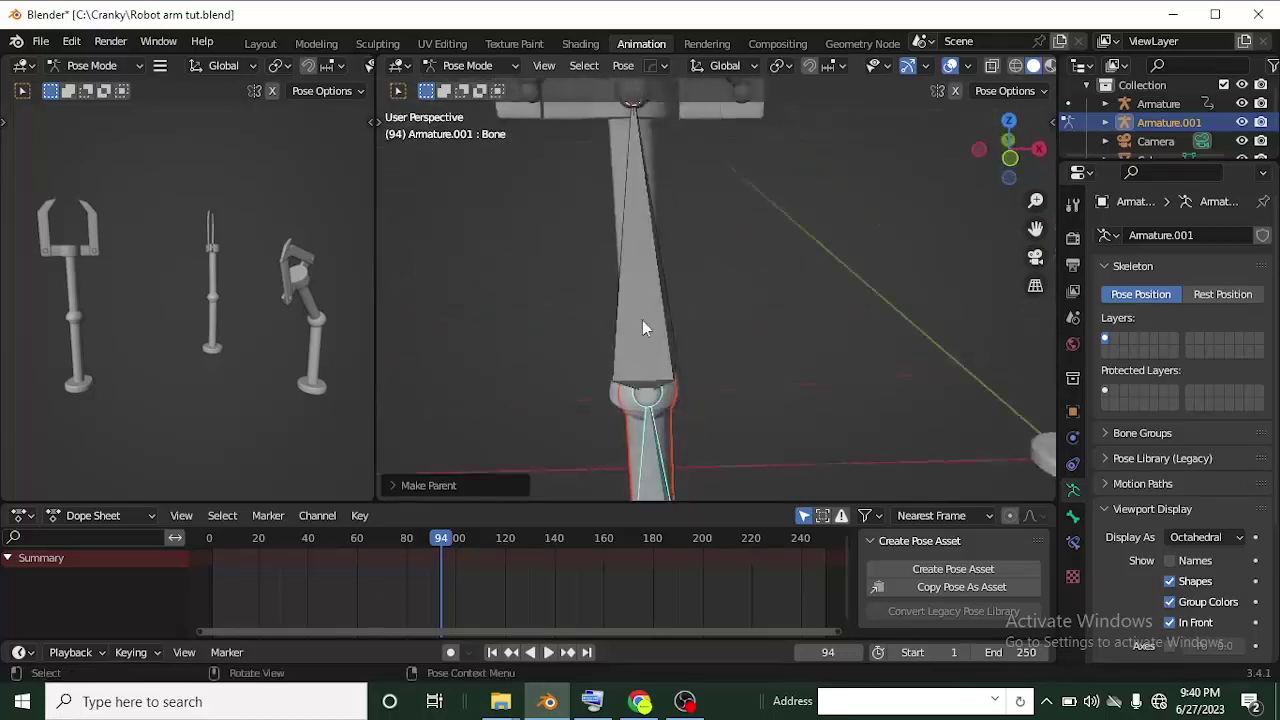
Return to Object Mode and select the upper arm segment together with the new armature
click(505, 66)
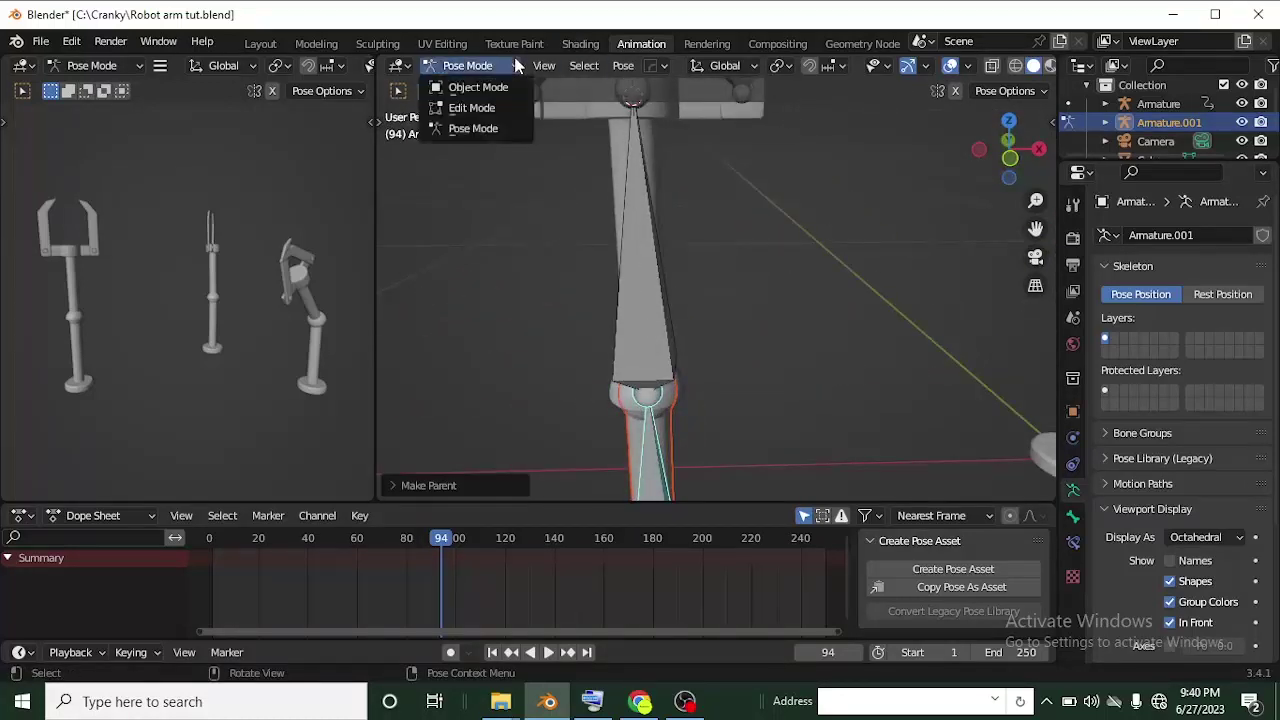
click(505, 88)
middle_drag(600, 180, 658, 248)
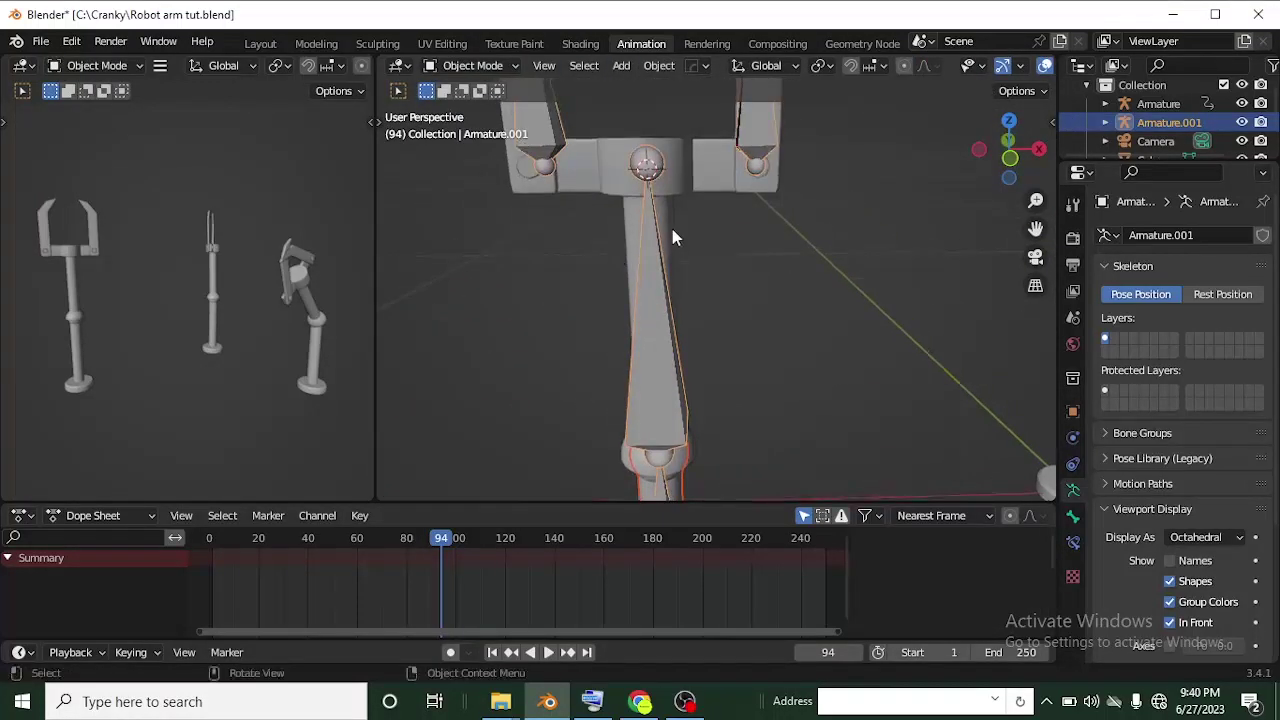
click(672, 229)
shift+click(656, 270)
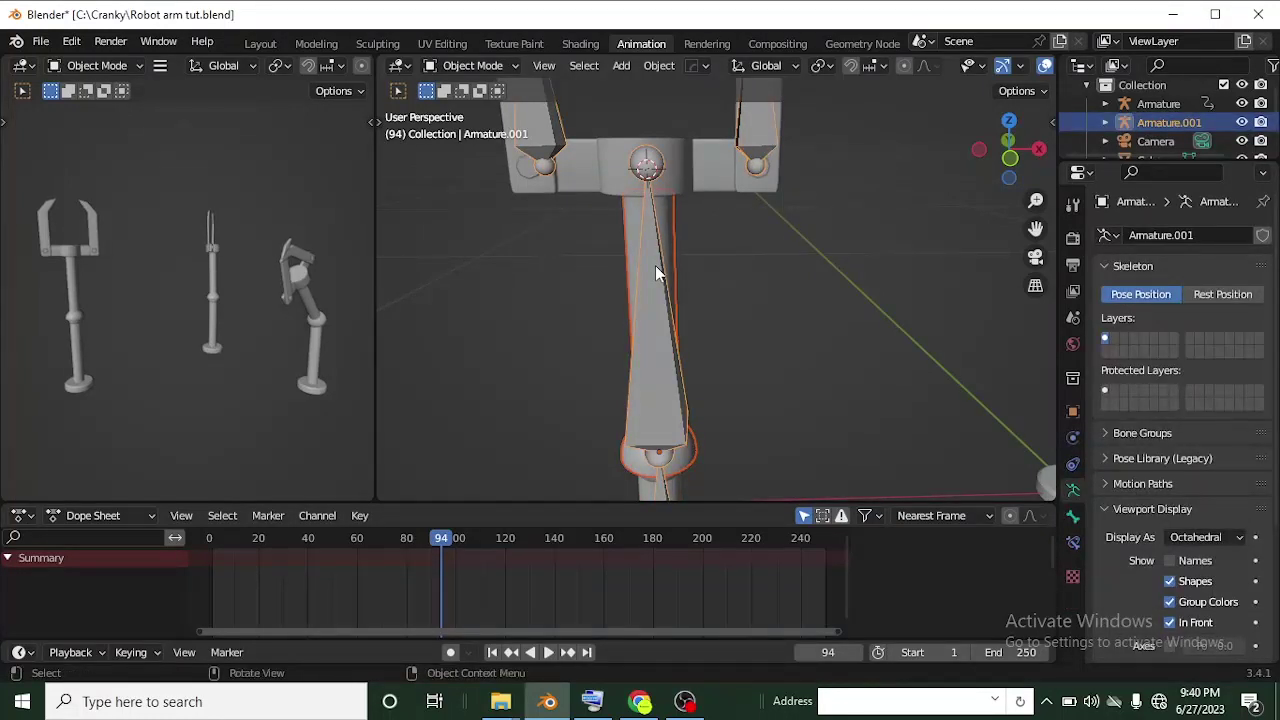
Switch the armature to Pose Mode, select the upper arm bone and parent the upper arm segment to it with the Bone option
key(ctrl+Tab)
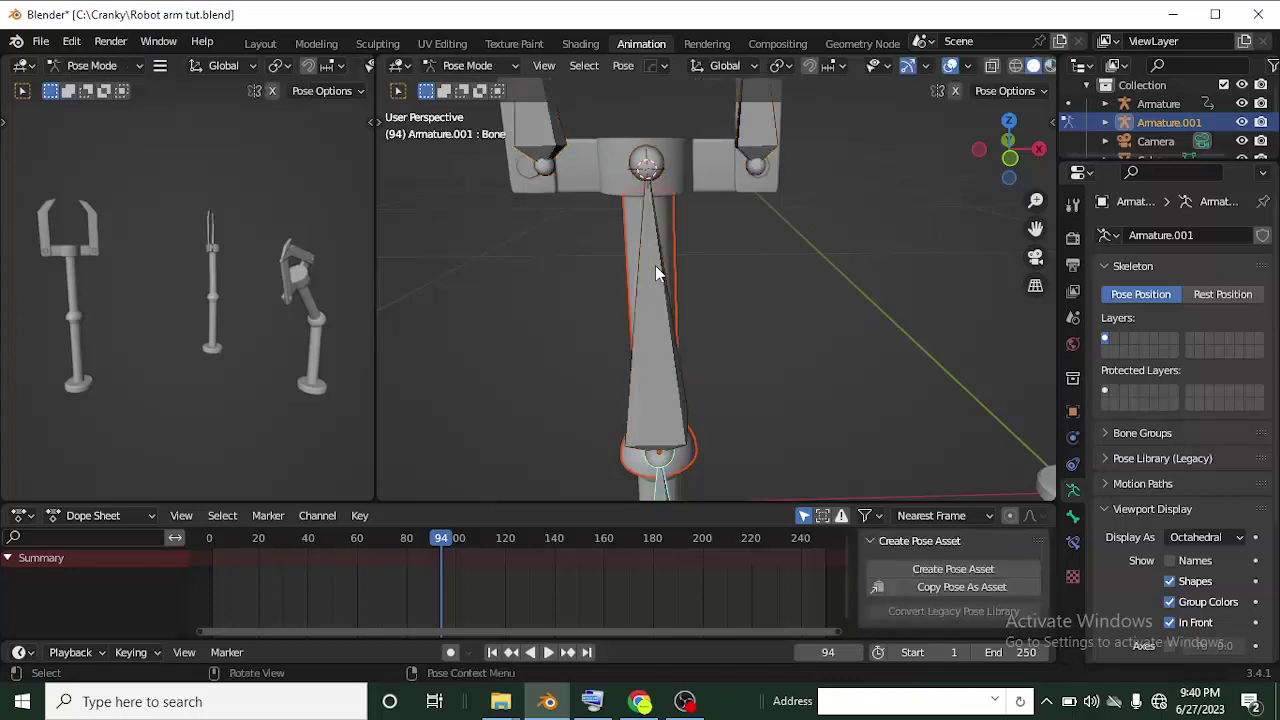
shift+click(657, 338)
key(ctrl+p)
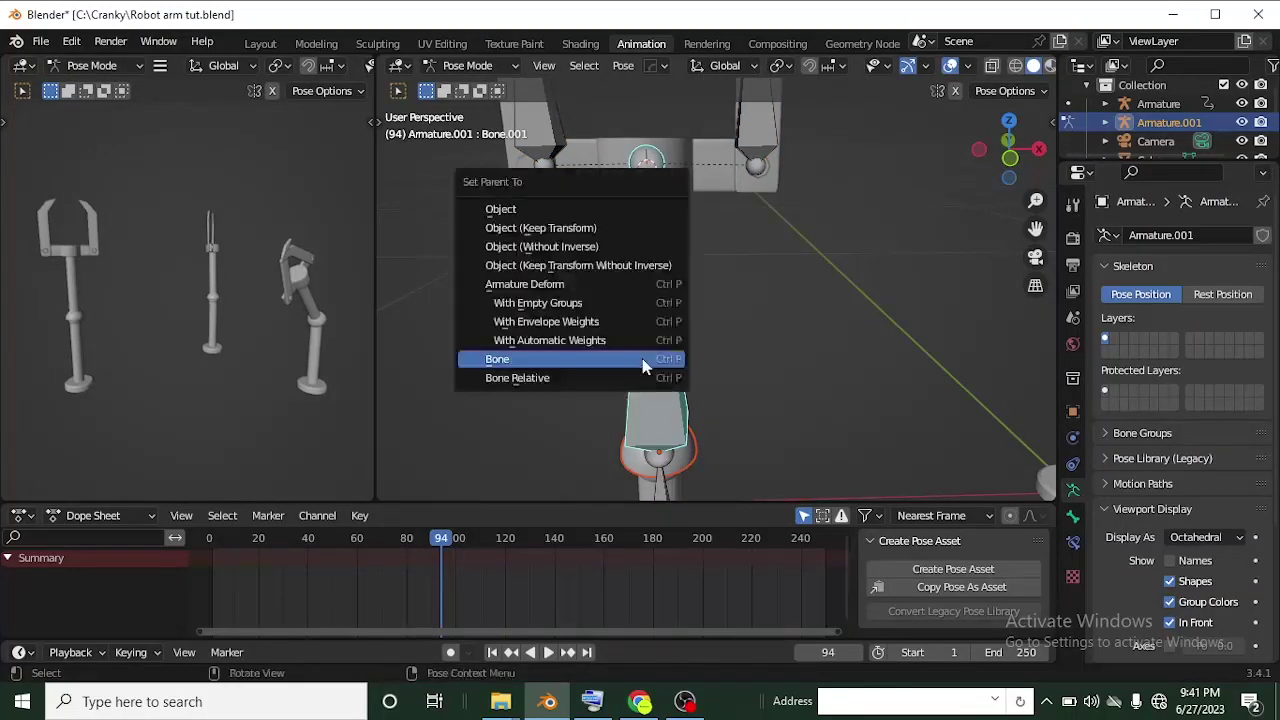
click(642, 358)
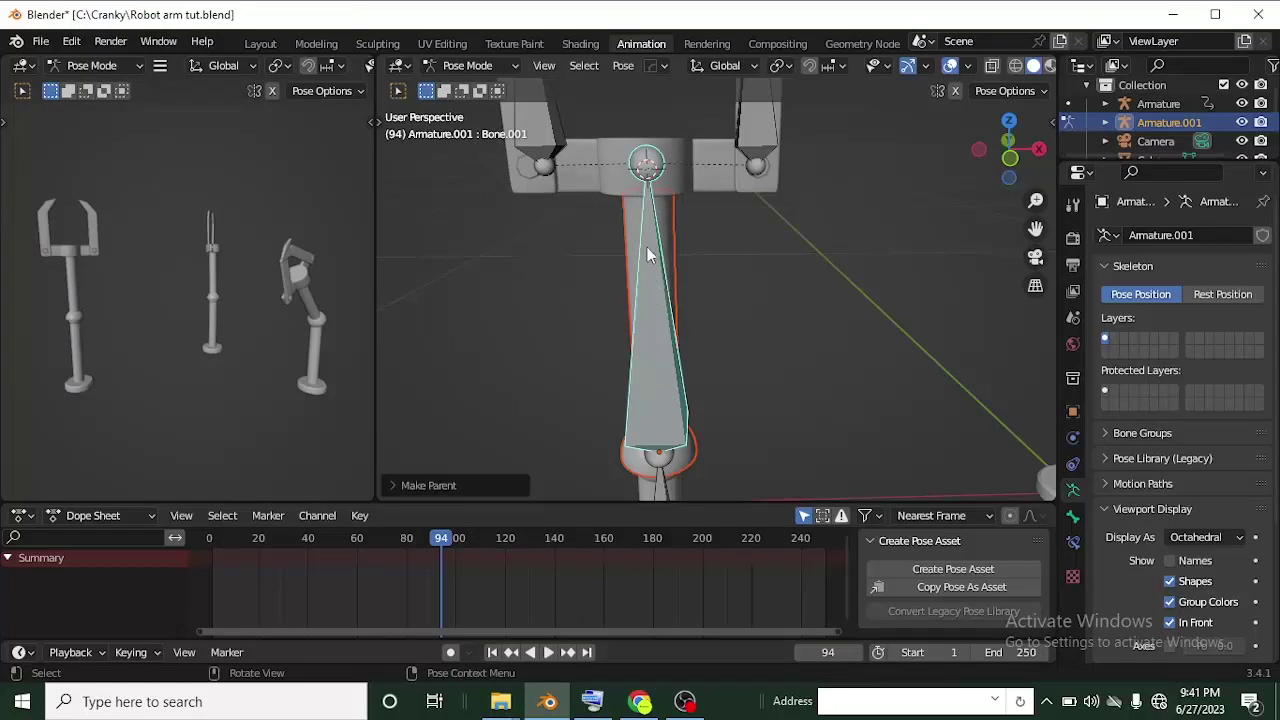
Select the gripper's base bracket with the armature in Object Mode, and in Pose Mode parent it to the upper arm bone as Bone
middle_drag(648, 255, 676, 337)
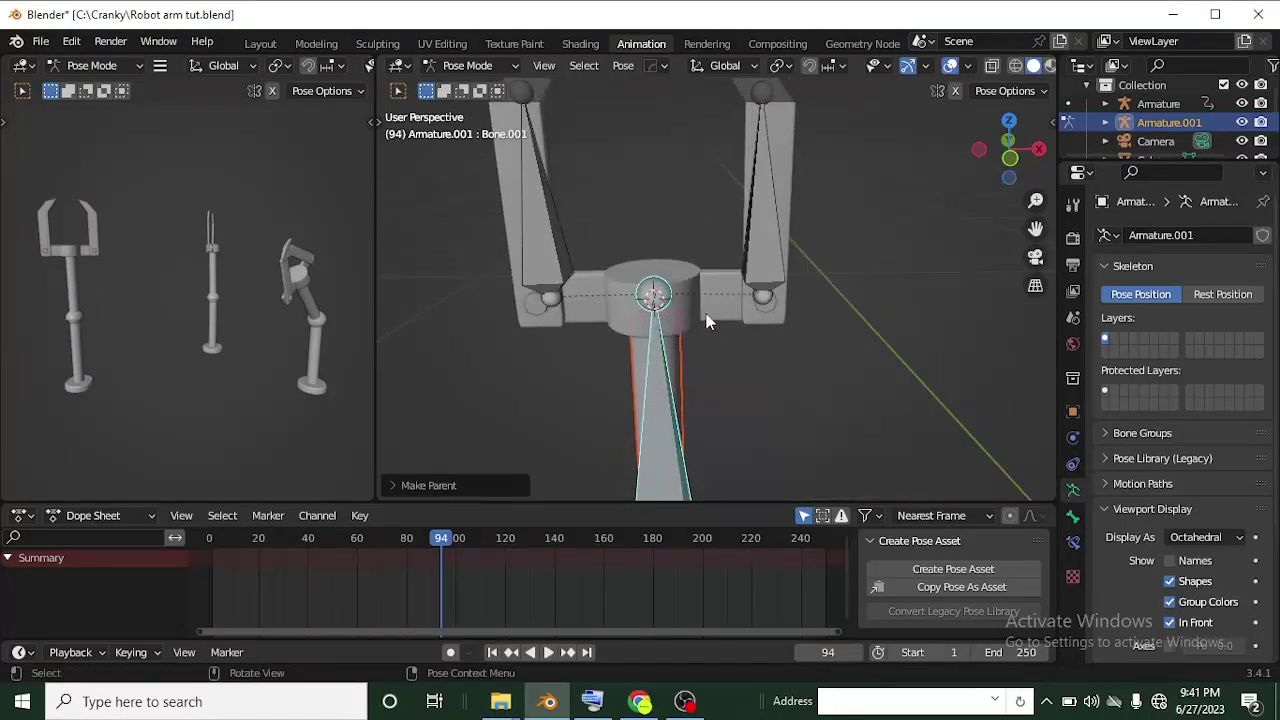
click(707, 314)
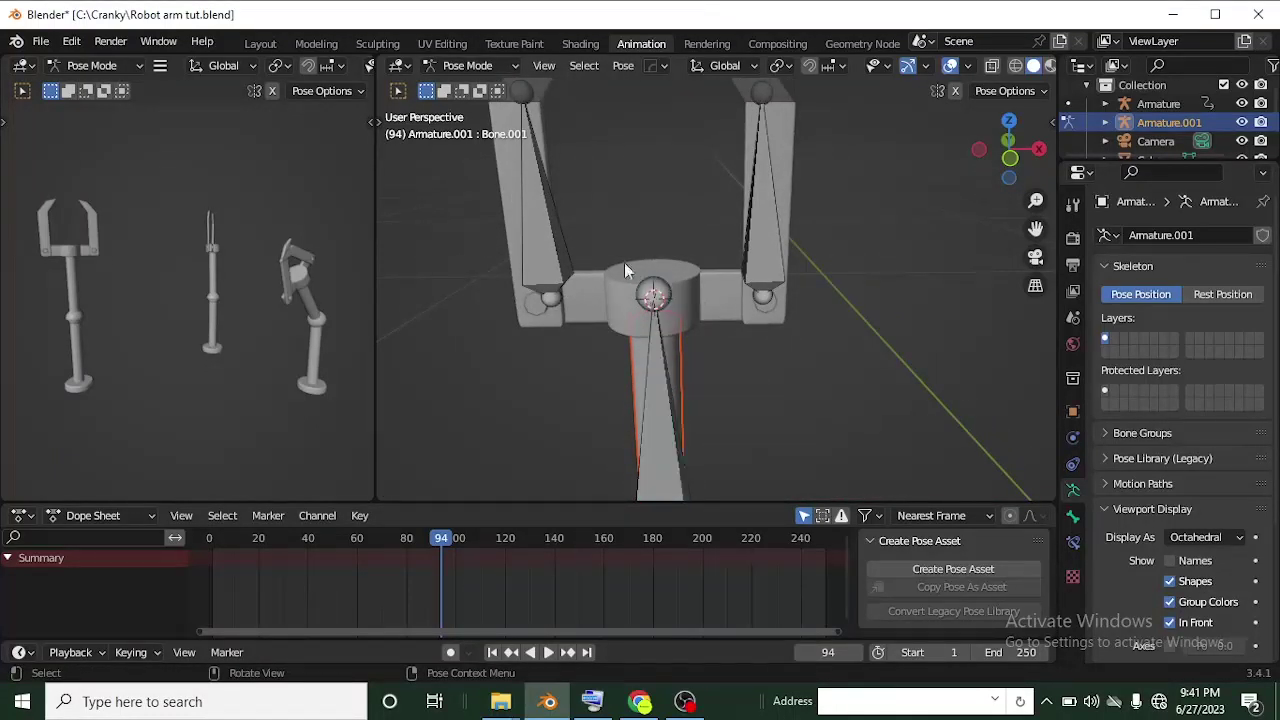
click(508, 65)
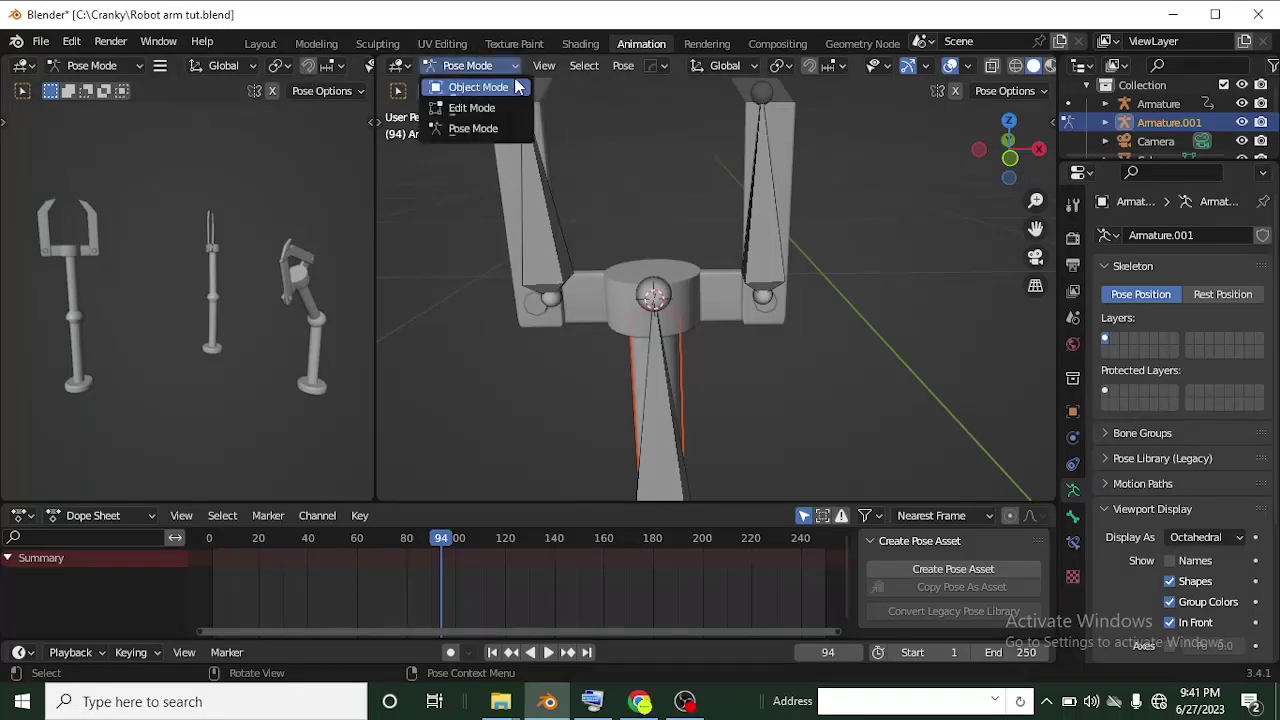
click(478, 87)
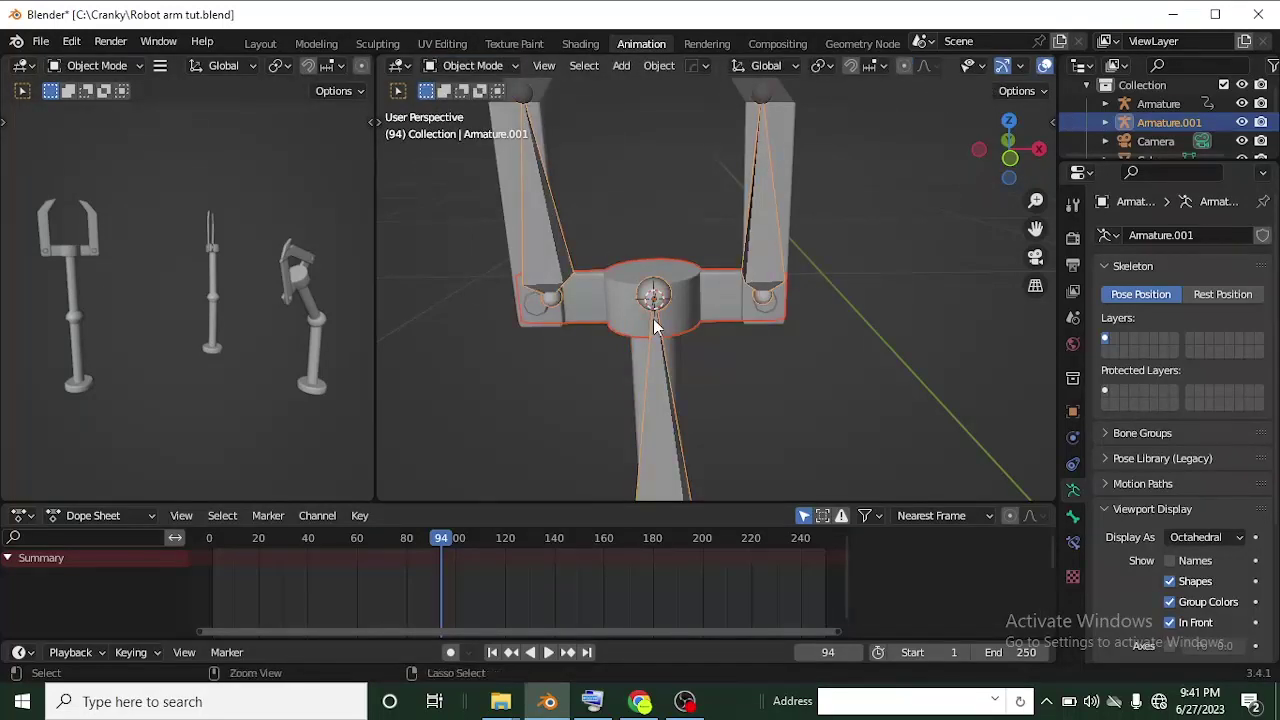
key(ctrl+Tab)
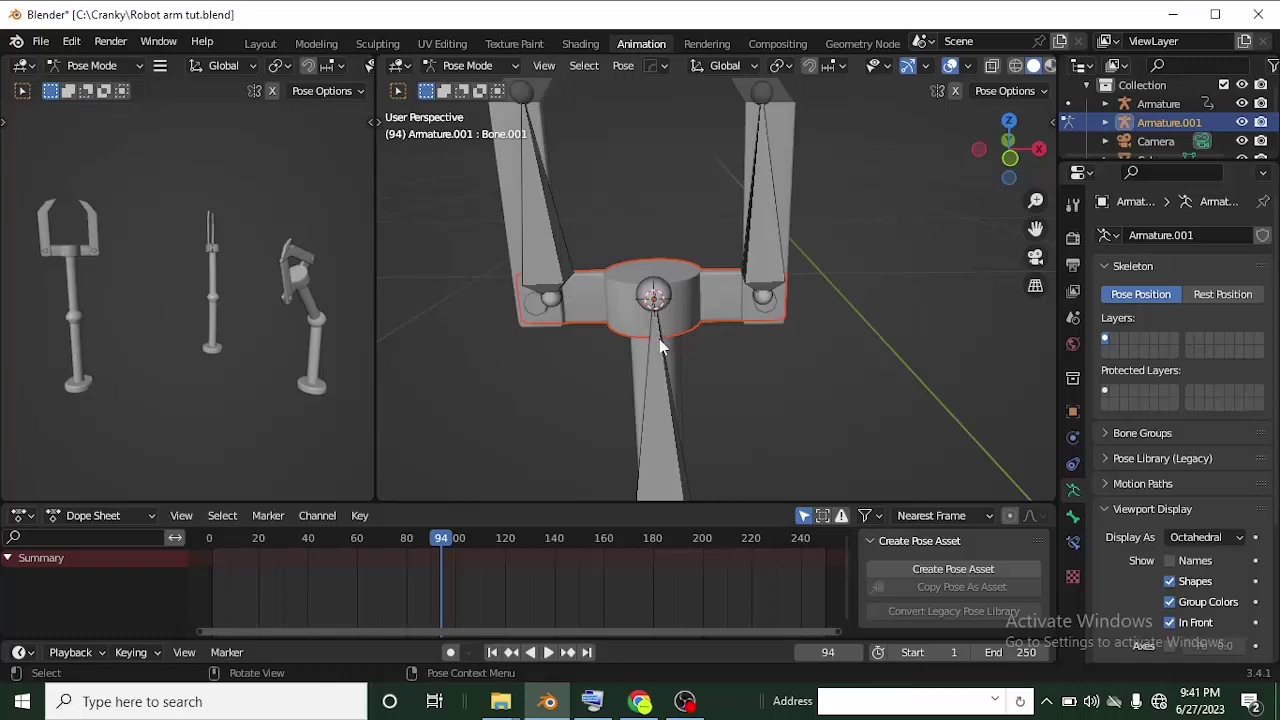
click(660, 350)
key(ctrl+p)
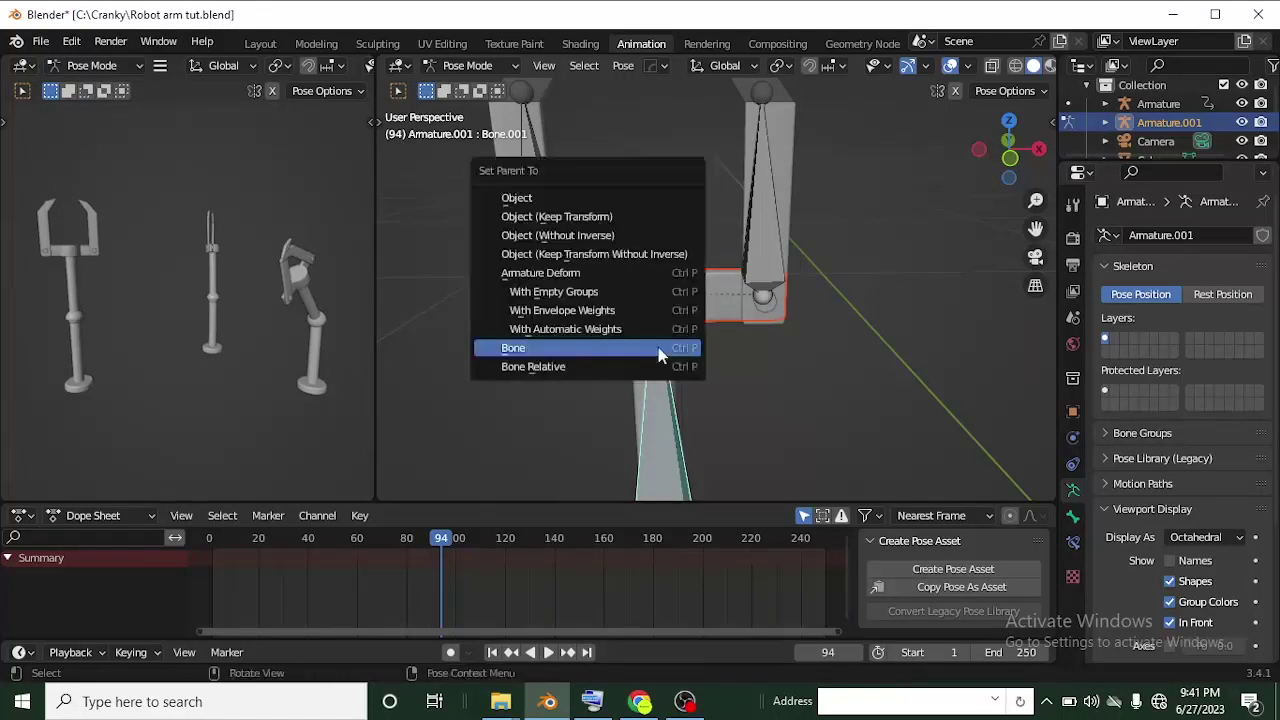
click(658, 347)
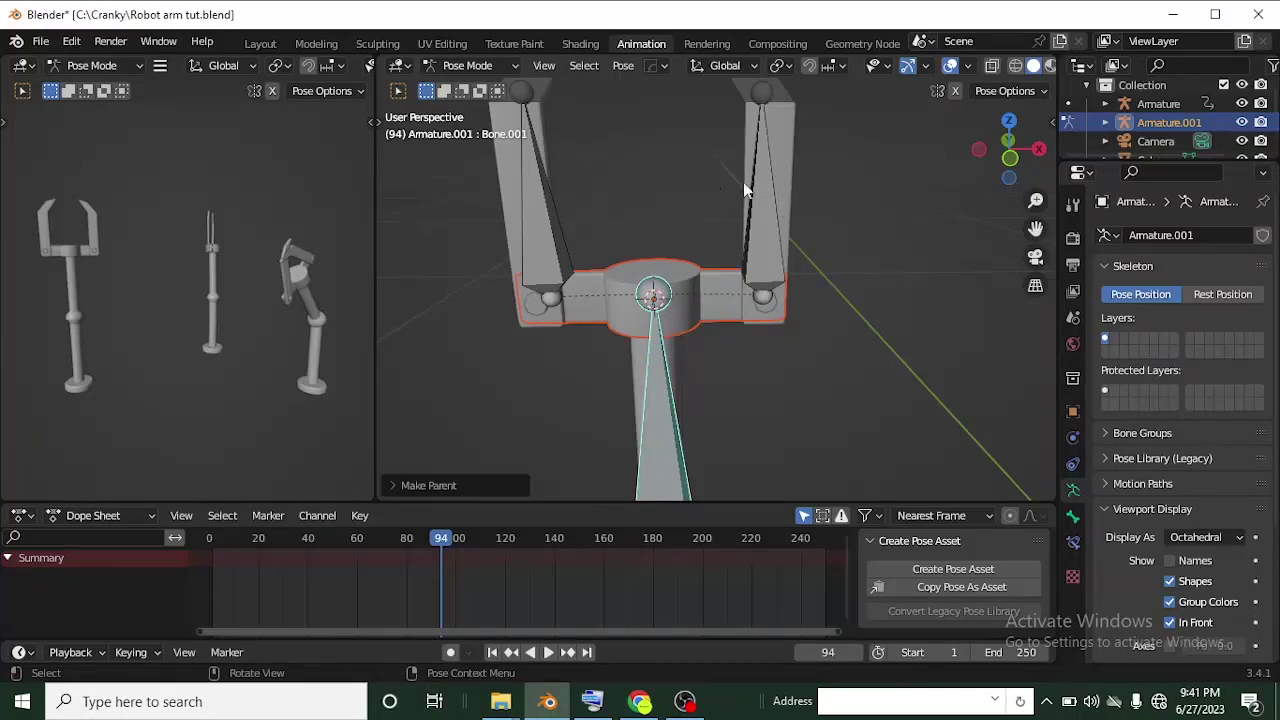
Select the right gripper finger with the armature in Object Mode, and in Pose Mode parent it to the right finger bone as Bone
click(468, 65)
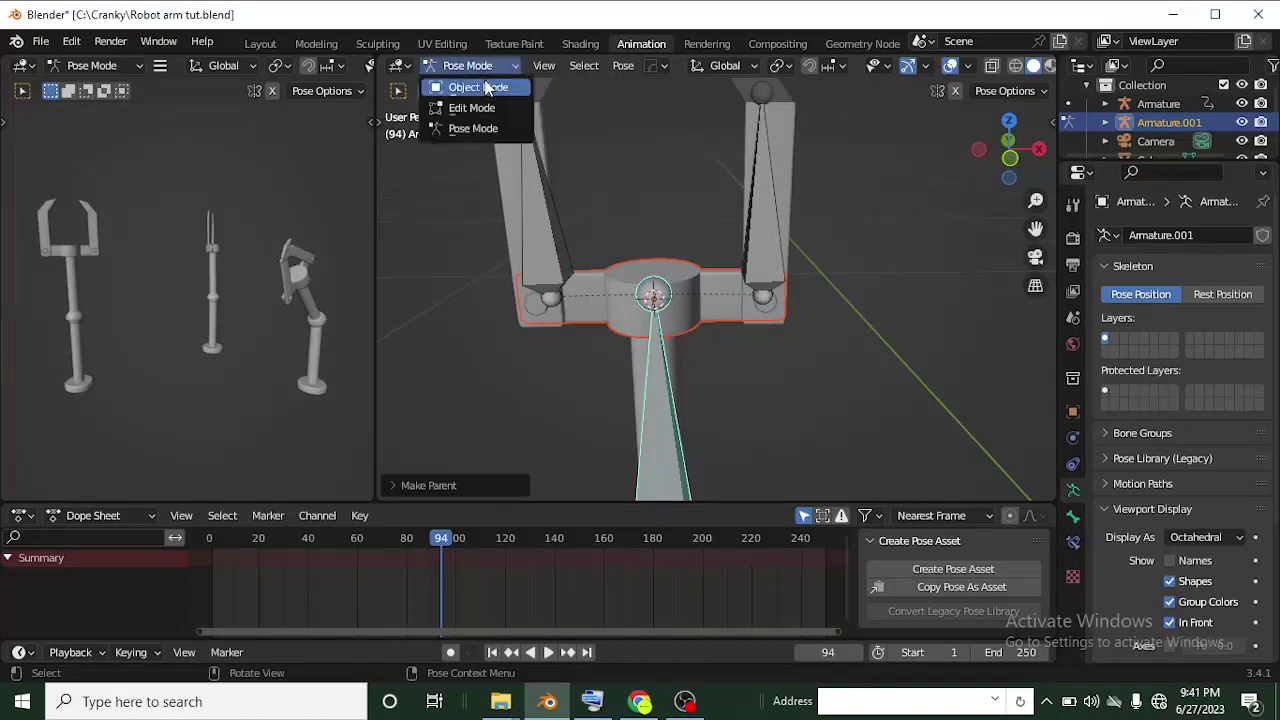
click(470, 87)
click(793, 150)
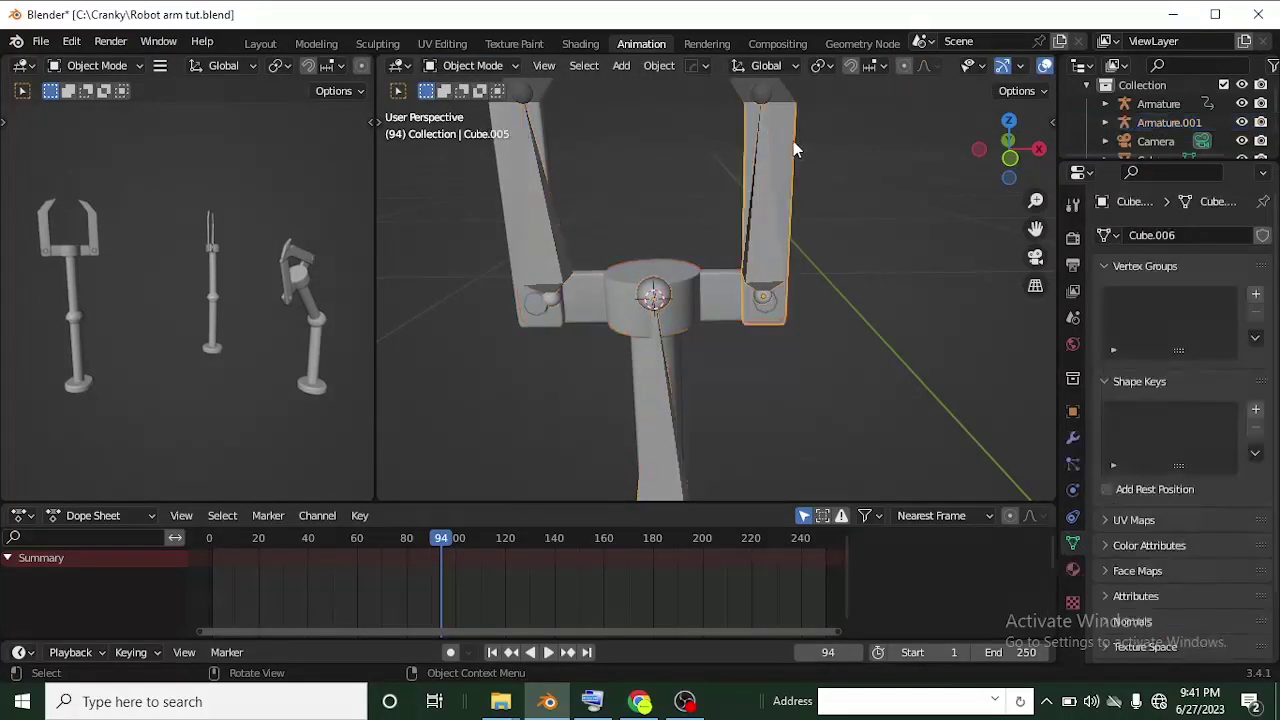
shift+click(764, 193)
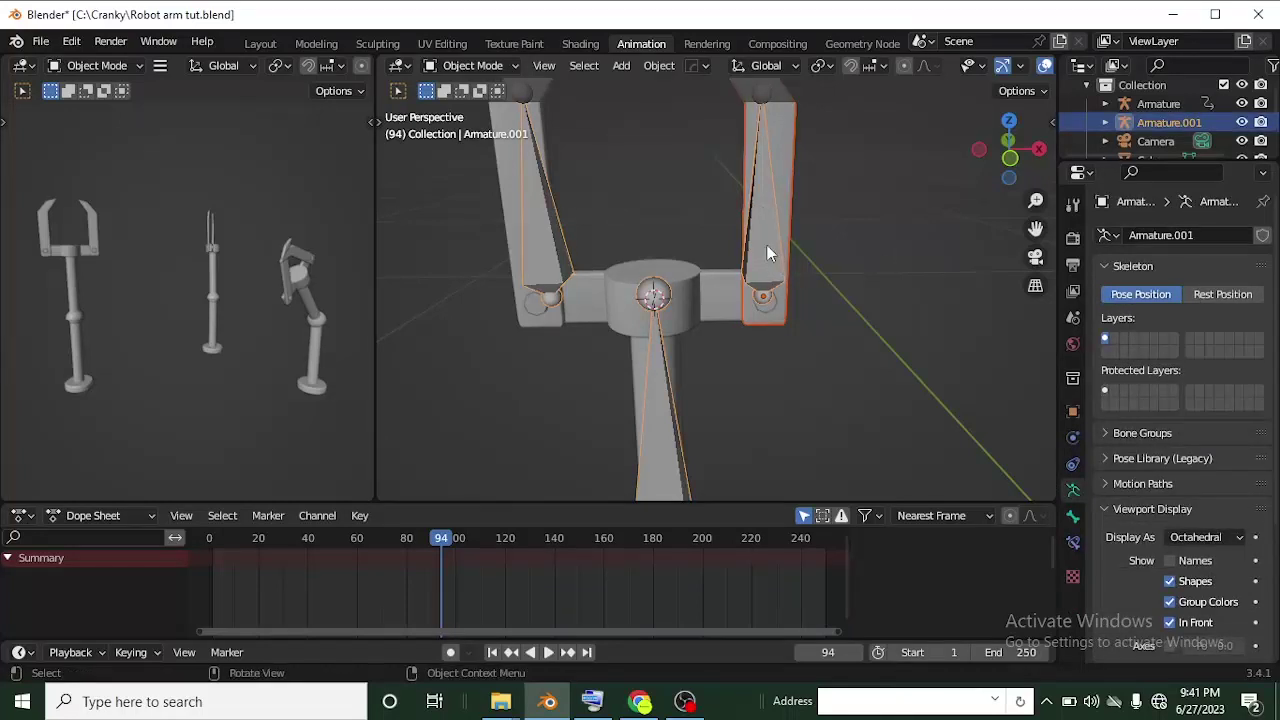
key(ctrl+Tab)
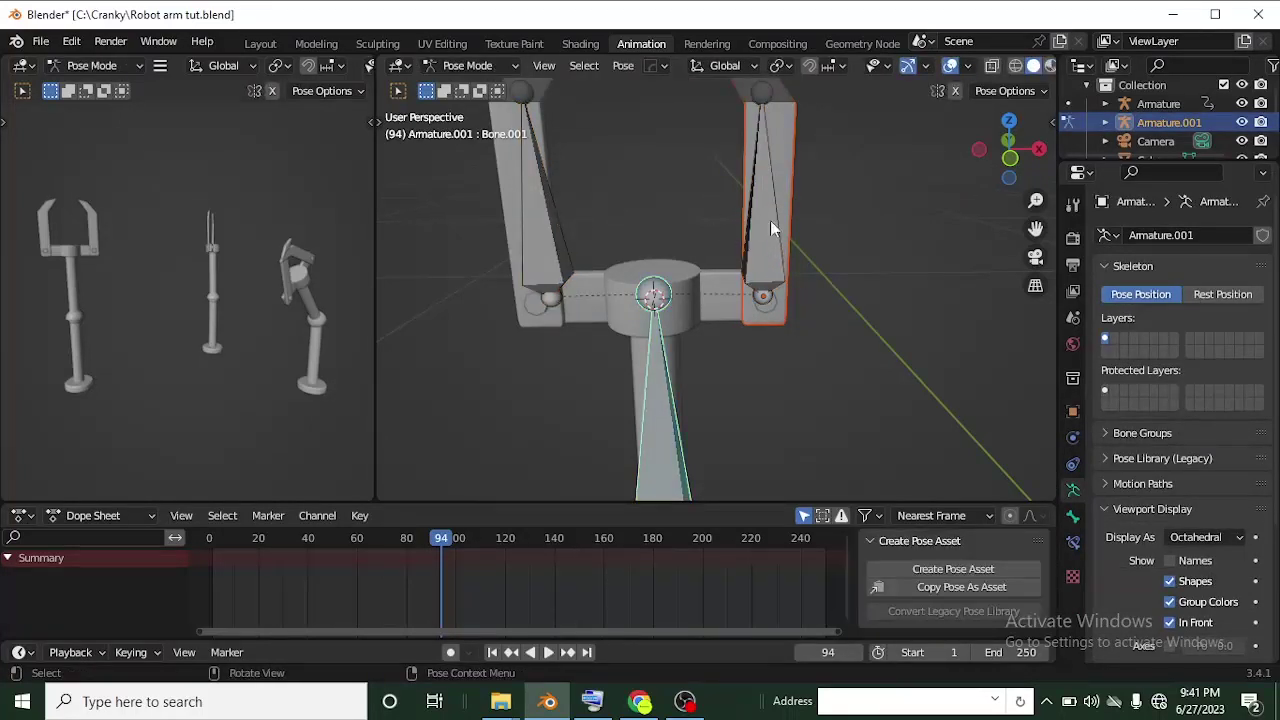
click(771, 224)
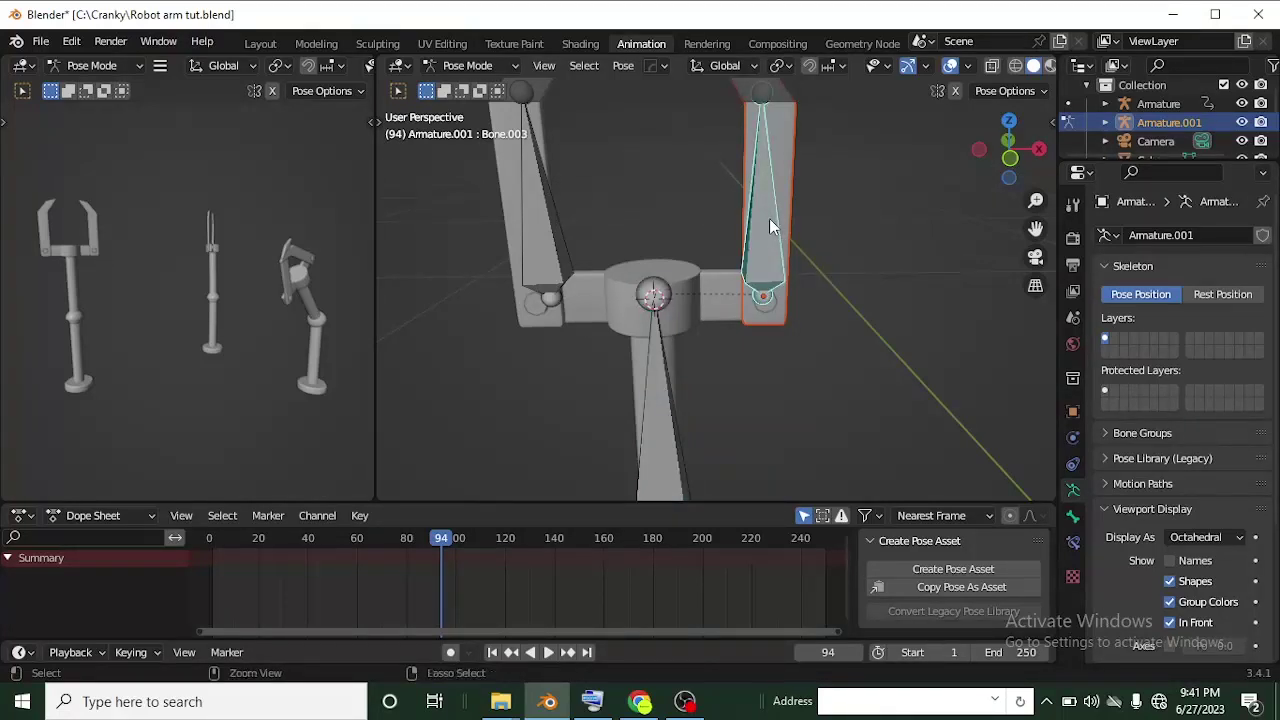
key(ctrl+p)
click(717, 237)
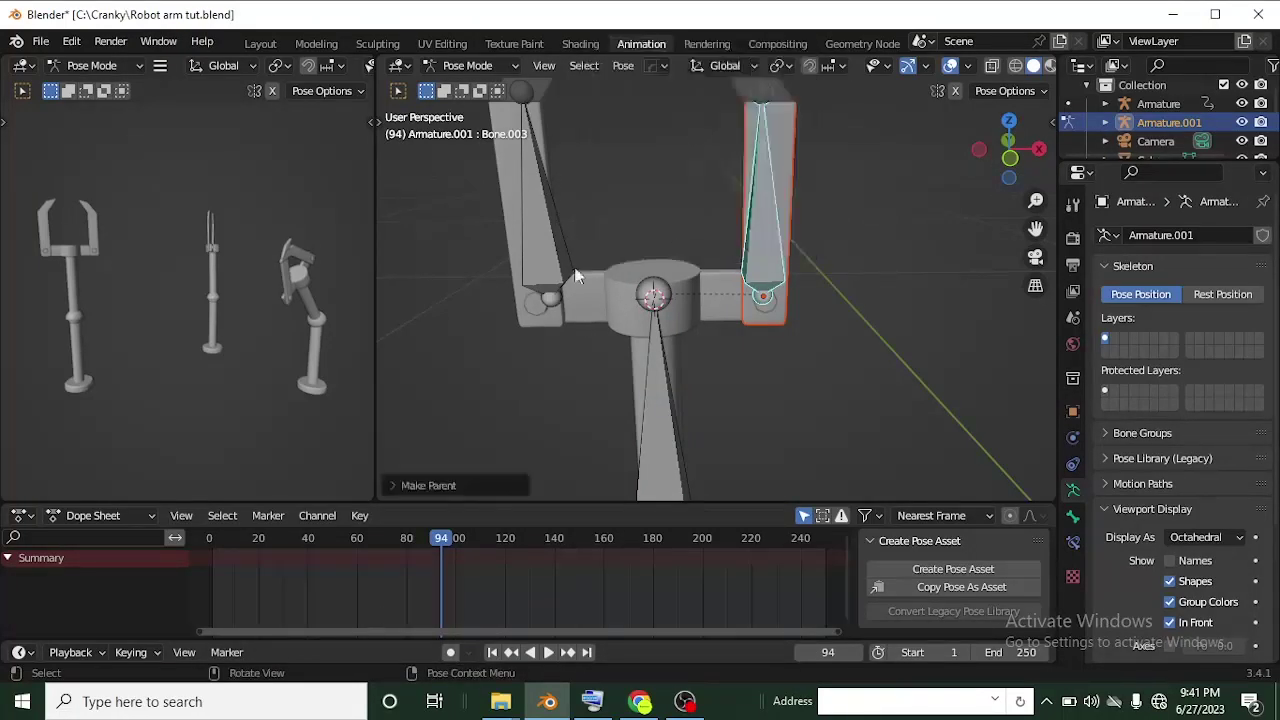
Select the left gripper finger with the armature and parent it to the left finger bone
click(561, 234)
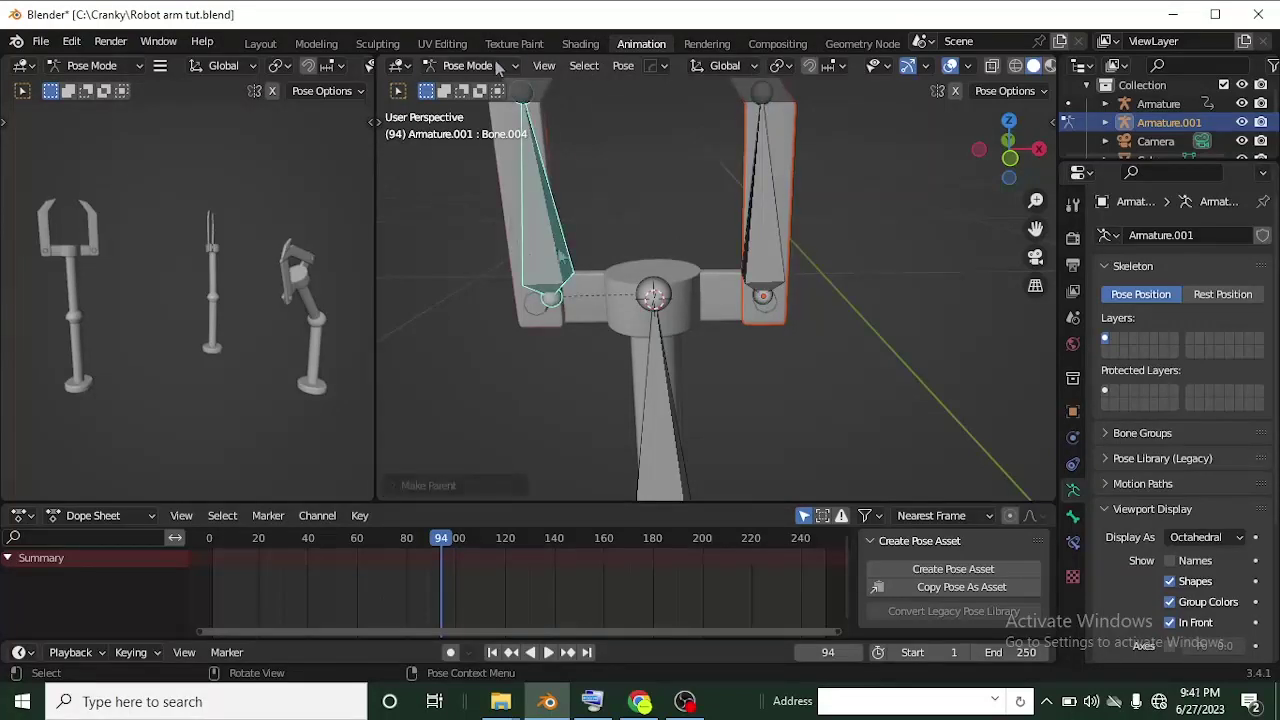
scroll(562, 256, up, 2)
scroll(651, 323, down, 4)
Try rotating the upper arm bone and the lower arm bone, including about the global Z axis, to test the rig
click(652, 258)
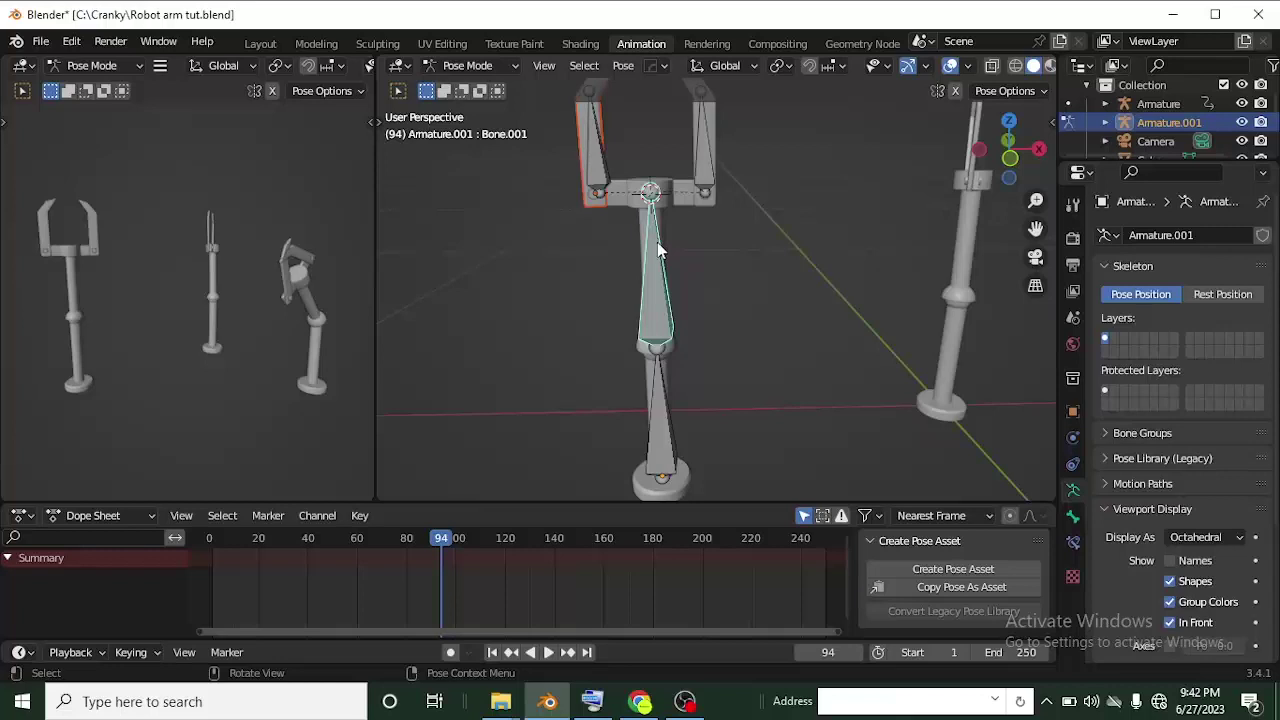
key(r)
right_click(668, 383)
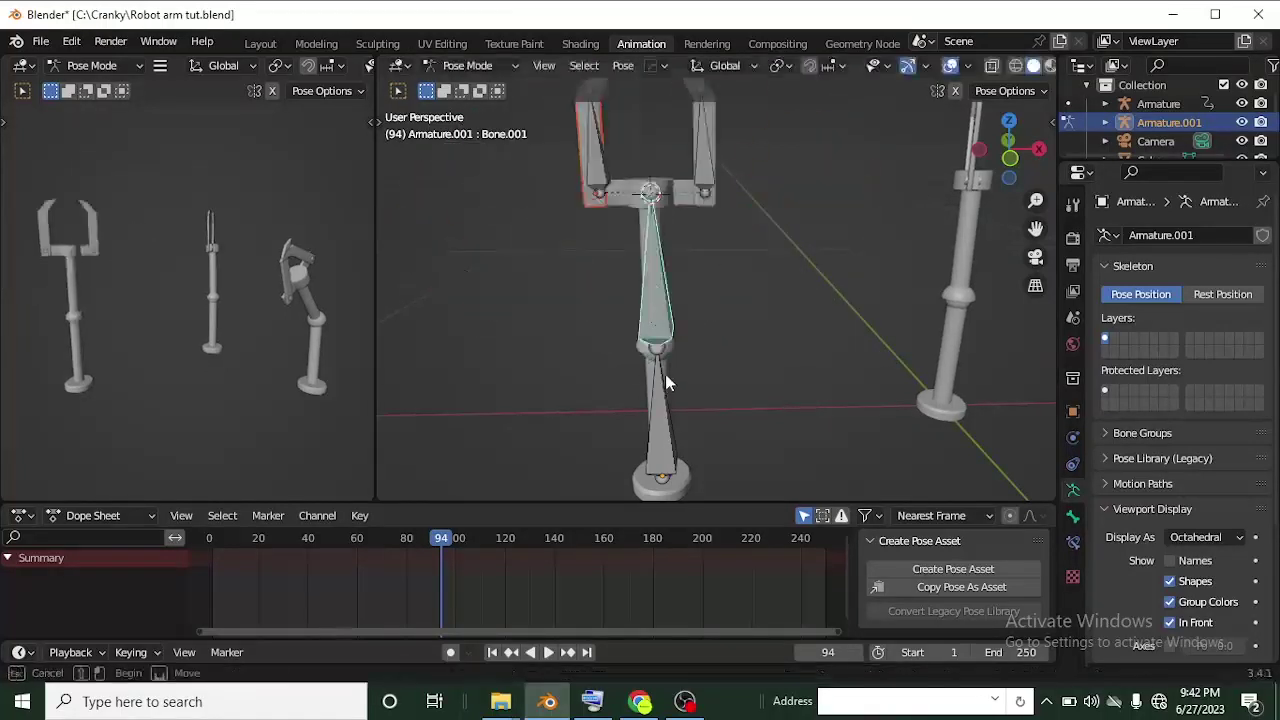
click(655, 387)
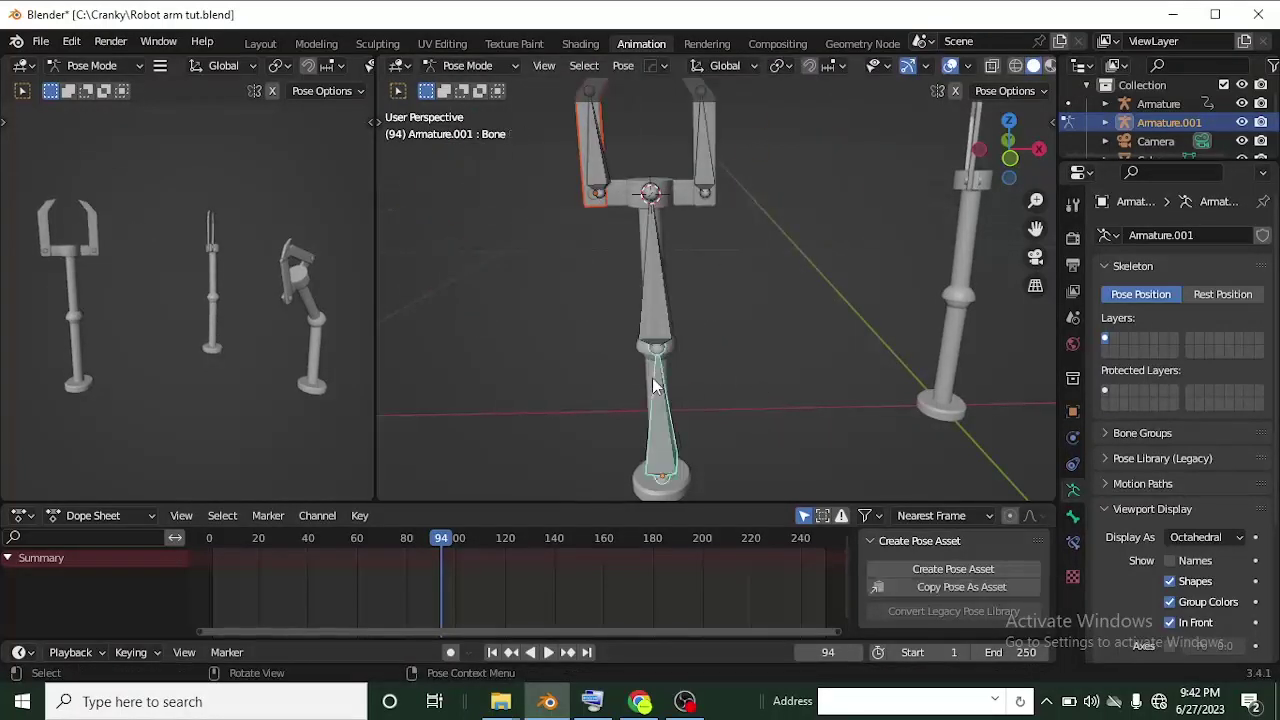
key(r)
right_click(672, 352)
key(r)
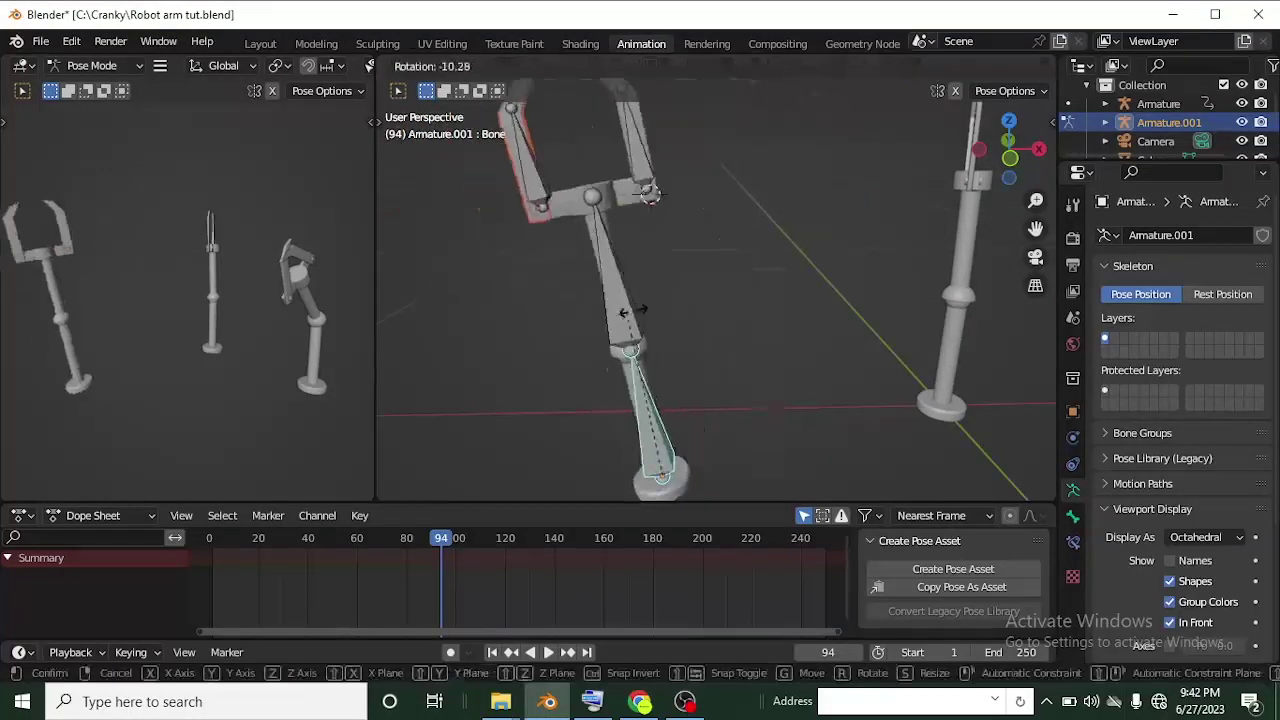
key(z)
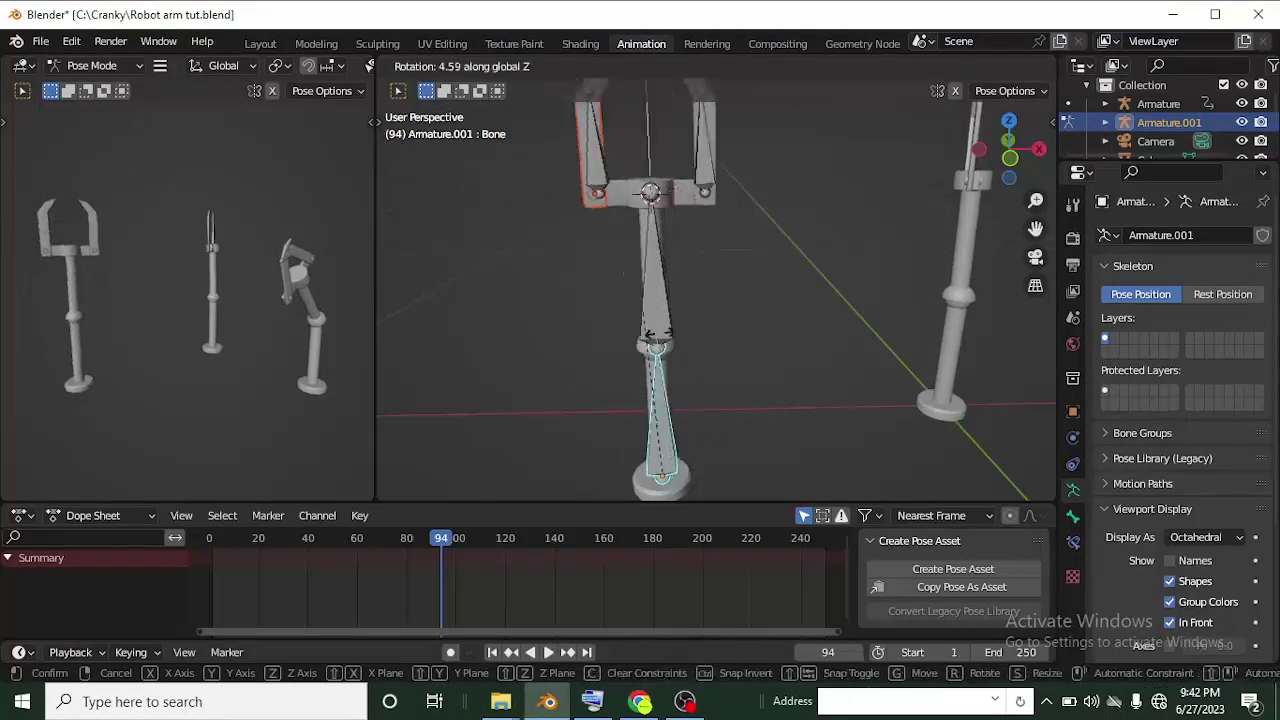
click(697, 214)
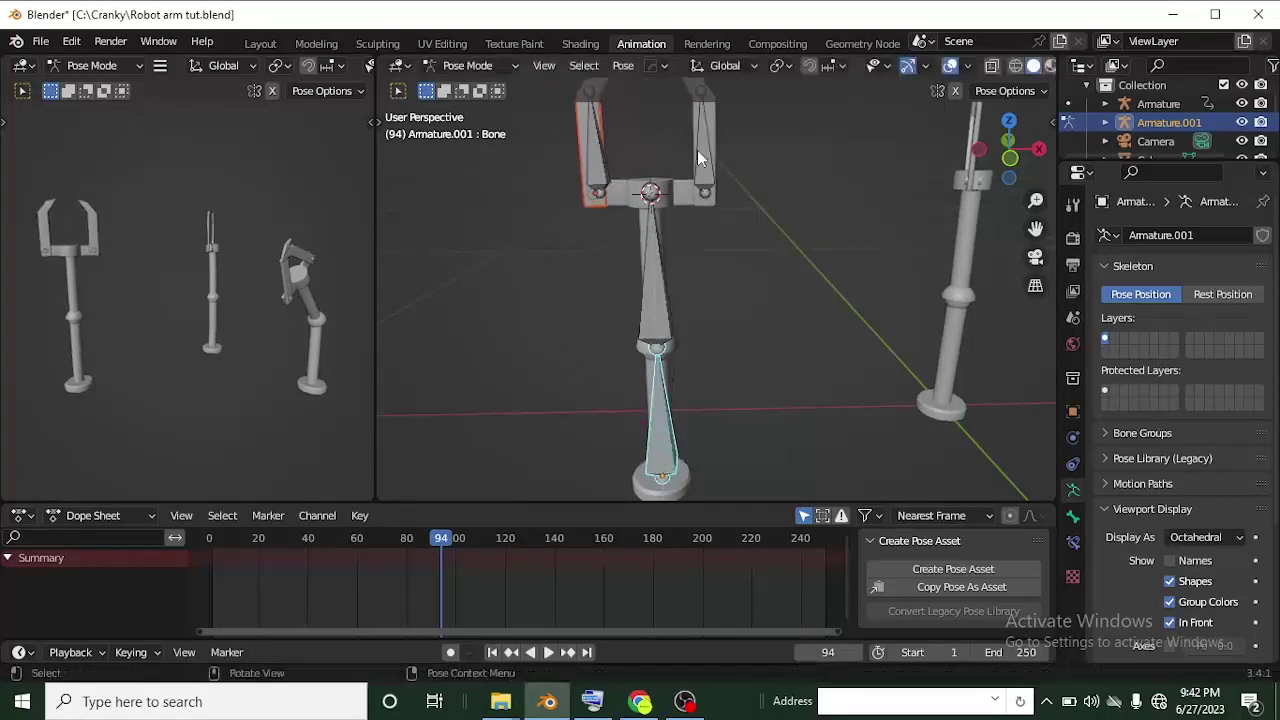
Try rotating the right finger bone and the left finger bone to test that the gripper fingers follow
click(697, 205)
middle_drag(697, 205, 697, 290)
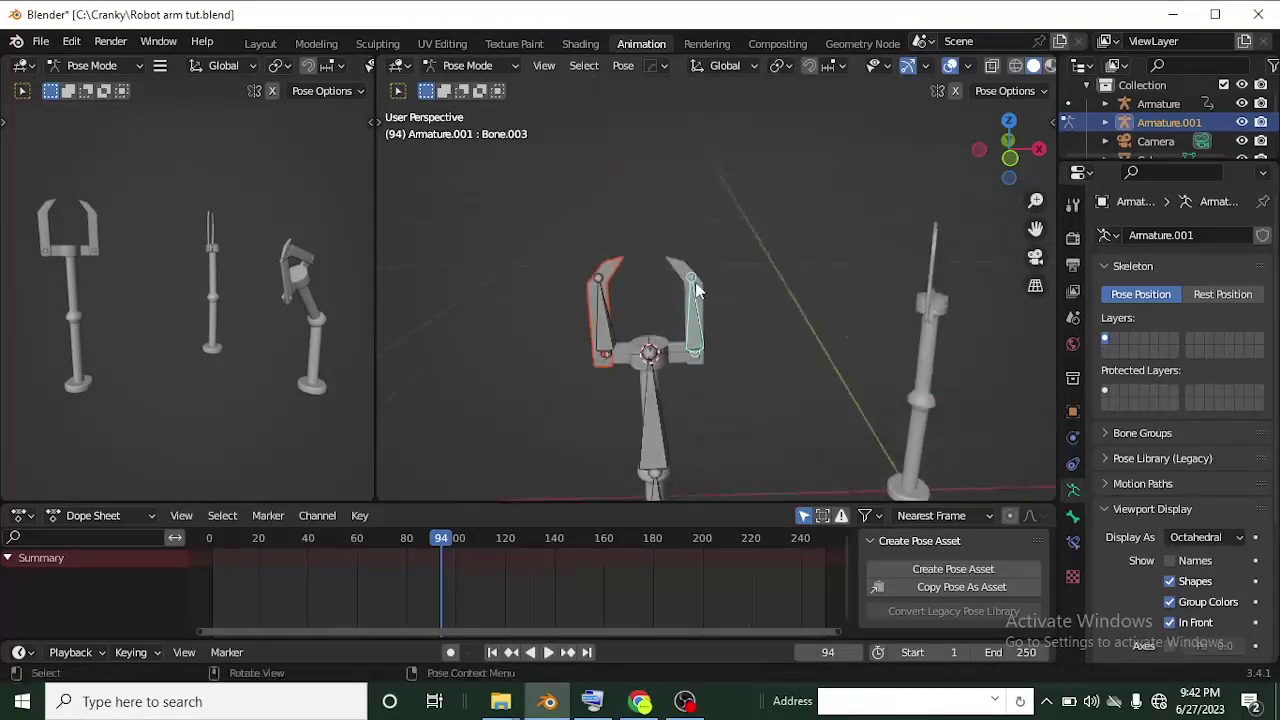
key(r)
click(594, 310)
click(605, 320)
middle_drag(605, 320, 572, 305)
key(r)
click(571, 283)
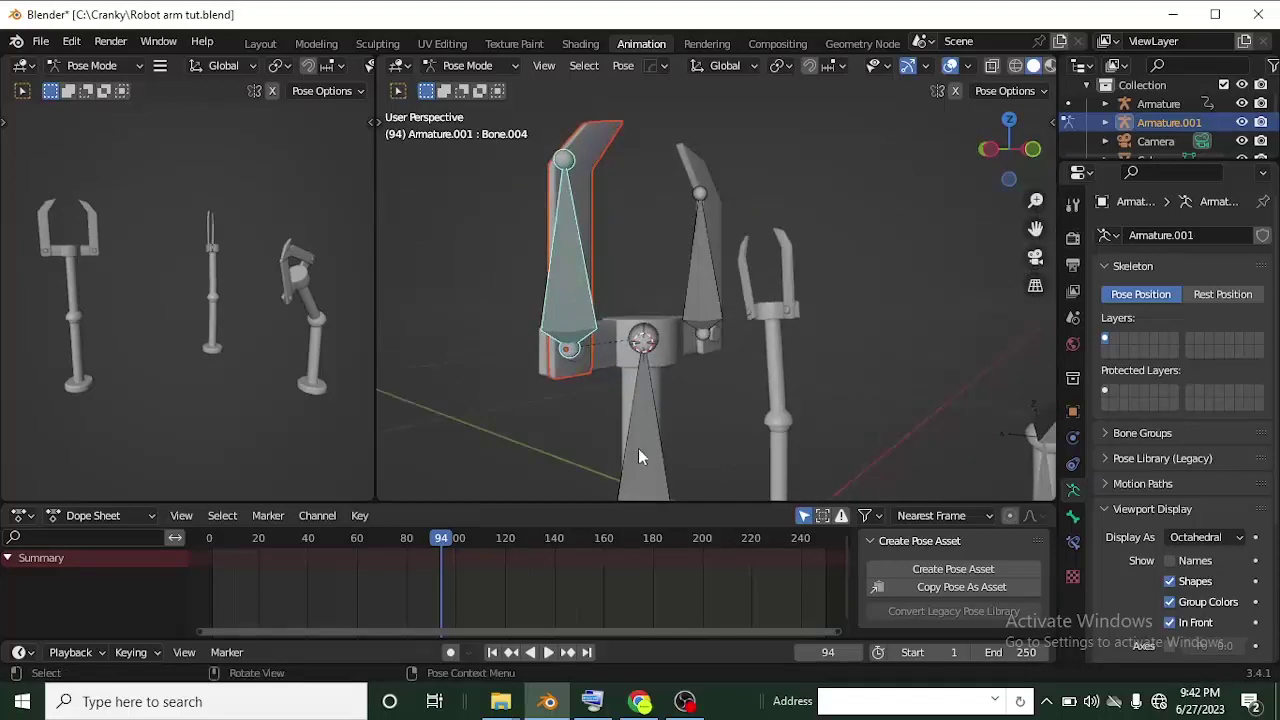
Select all bones of the armature and insert a Location & Rotation keyframe for them at frame 0
middle_drag(640, 457, 632, 374)
shift+middle_drag(622, 385, 610, 362)
click(588, 350)
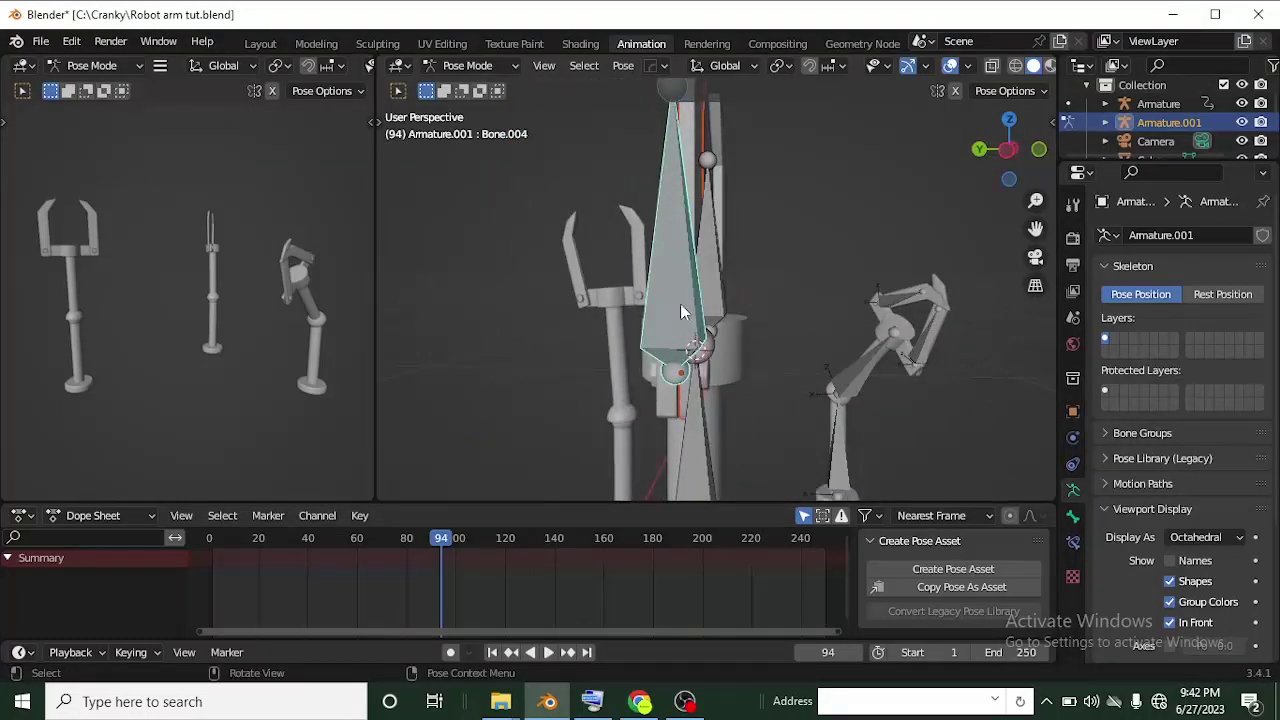
middle_drag(638, 367, 629, 240)
middle_drag(600, 300, 672, 340)
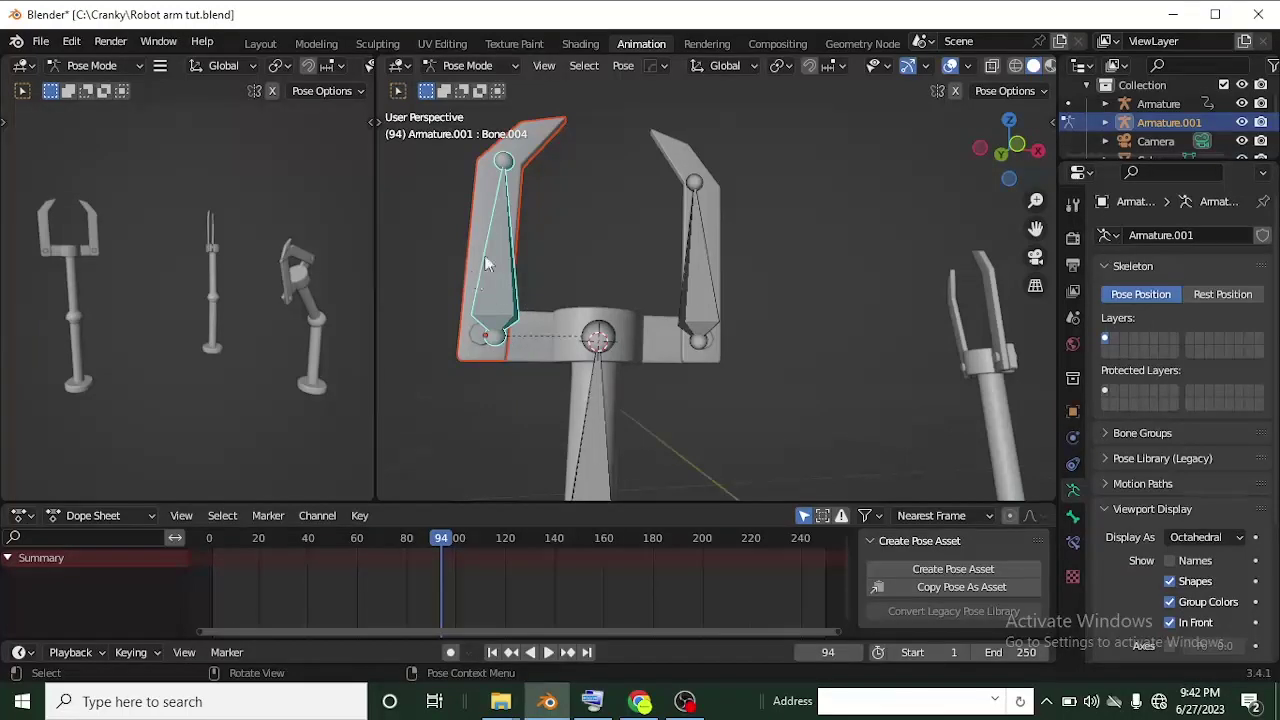
middle_drag(478, 270, 660, 228)
key(a)
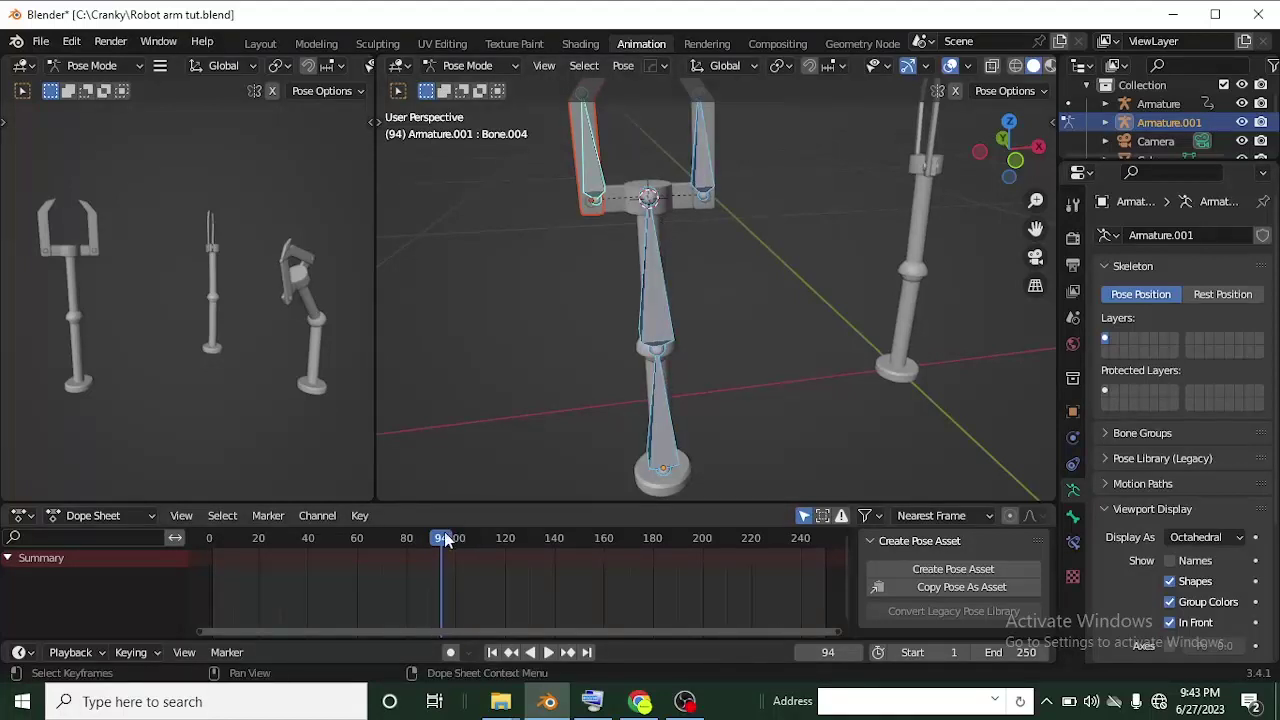
drag(443, 538, 195, 560)
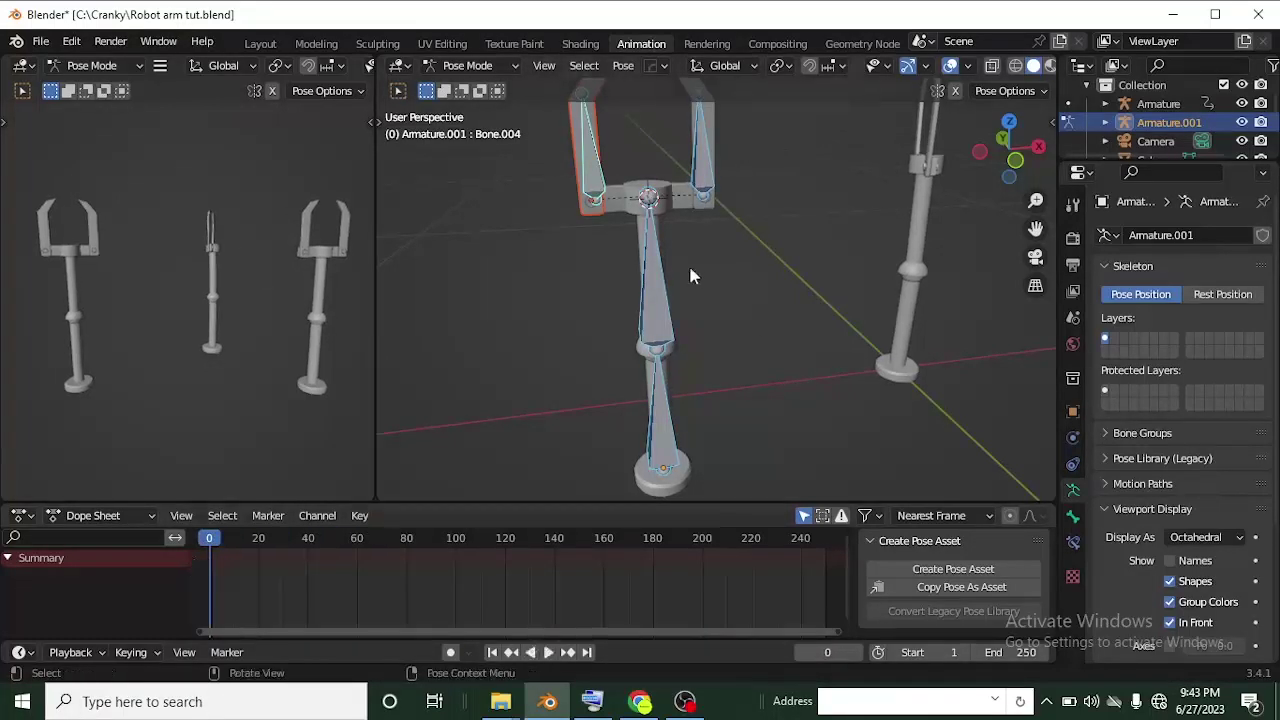
key(i)
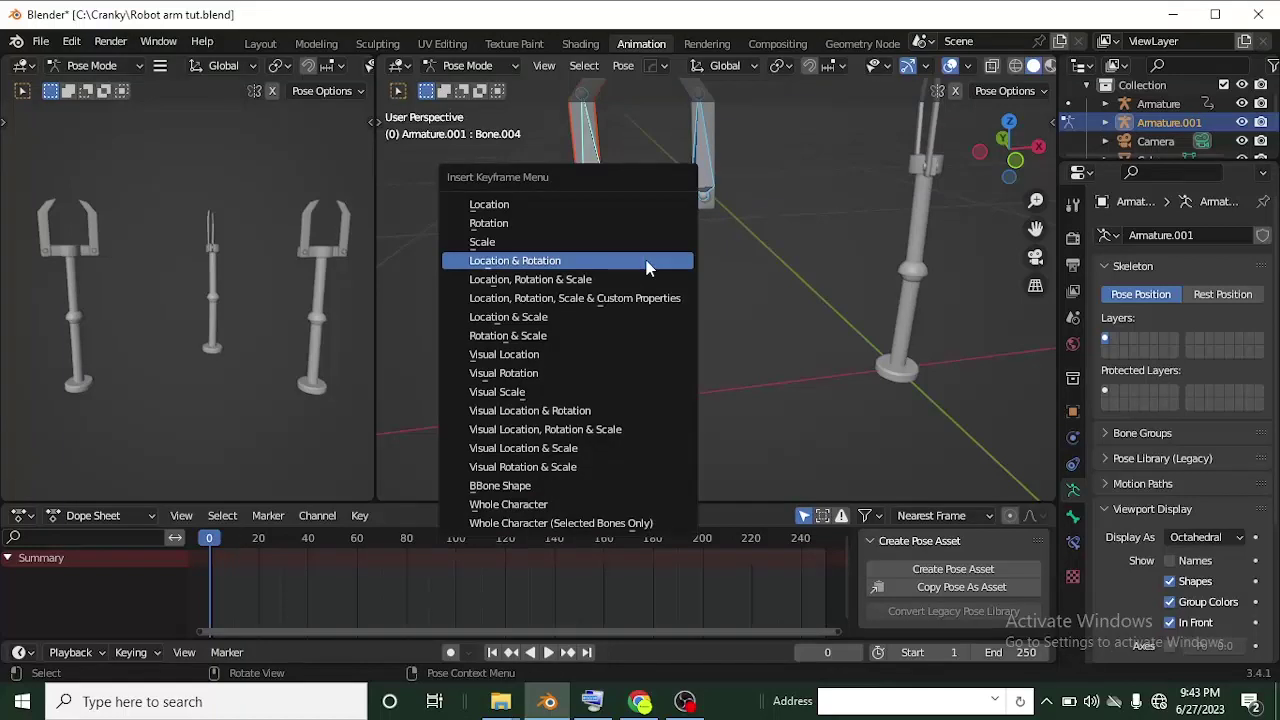
click(647, 262)
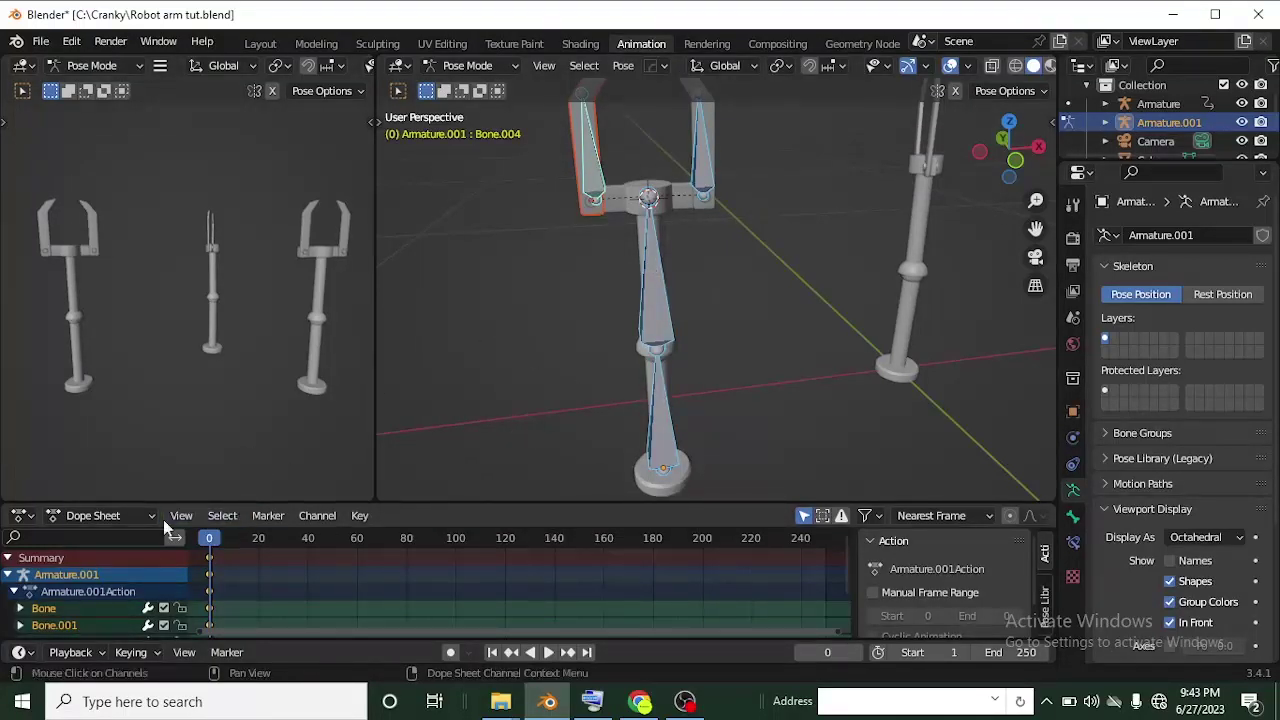
Go to frame 24, rotate the upper arm bone so the gripper tilts to the right, and select the right finger bone
drag(209, 540, 268, 540)
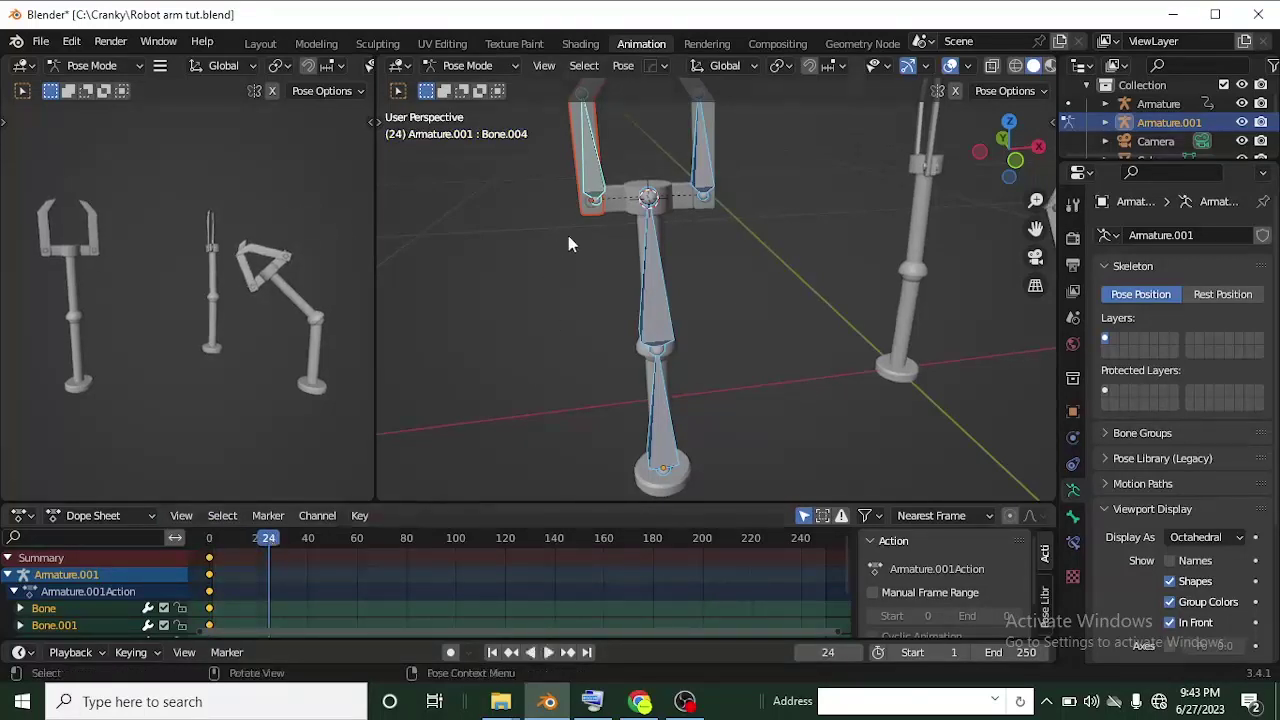
middle_drag(568, 235, 666, 176)
click(706, 193)
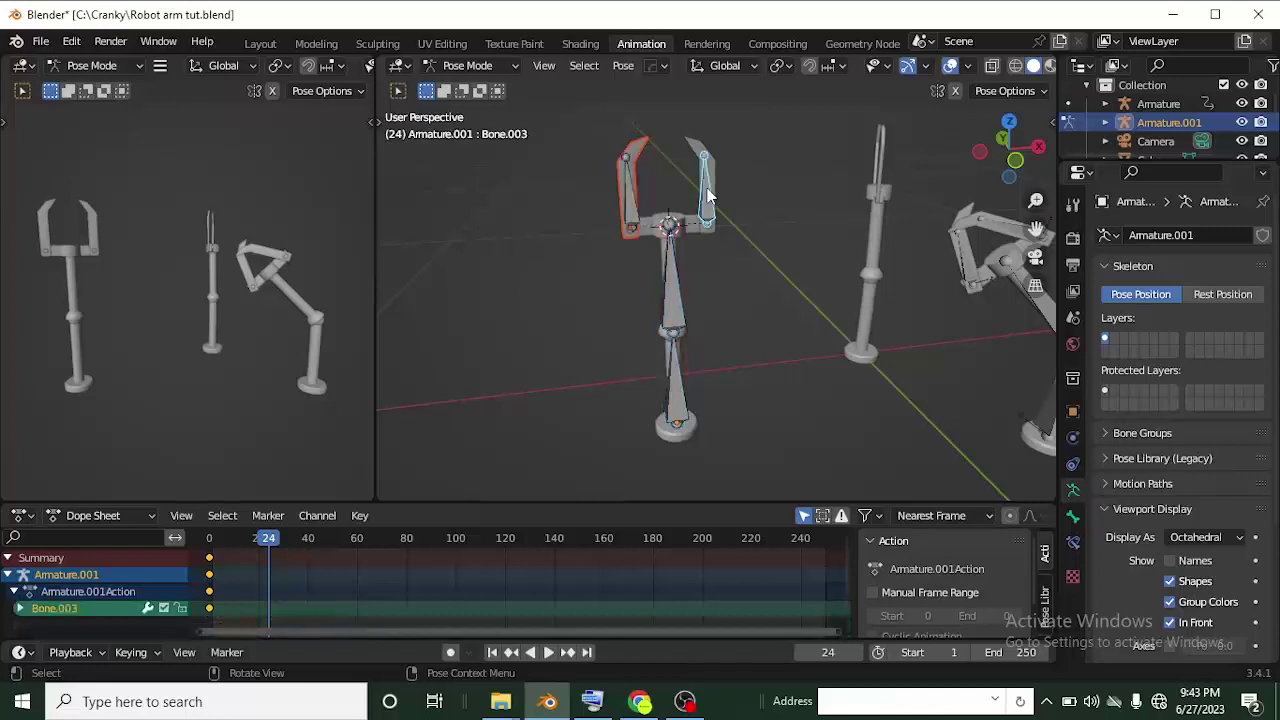
click(669, 303)
key(r)
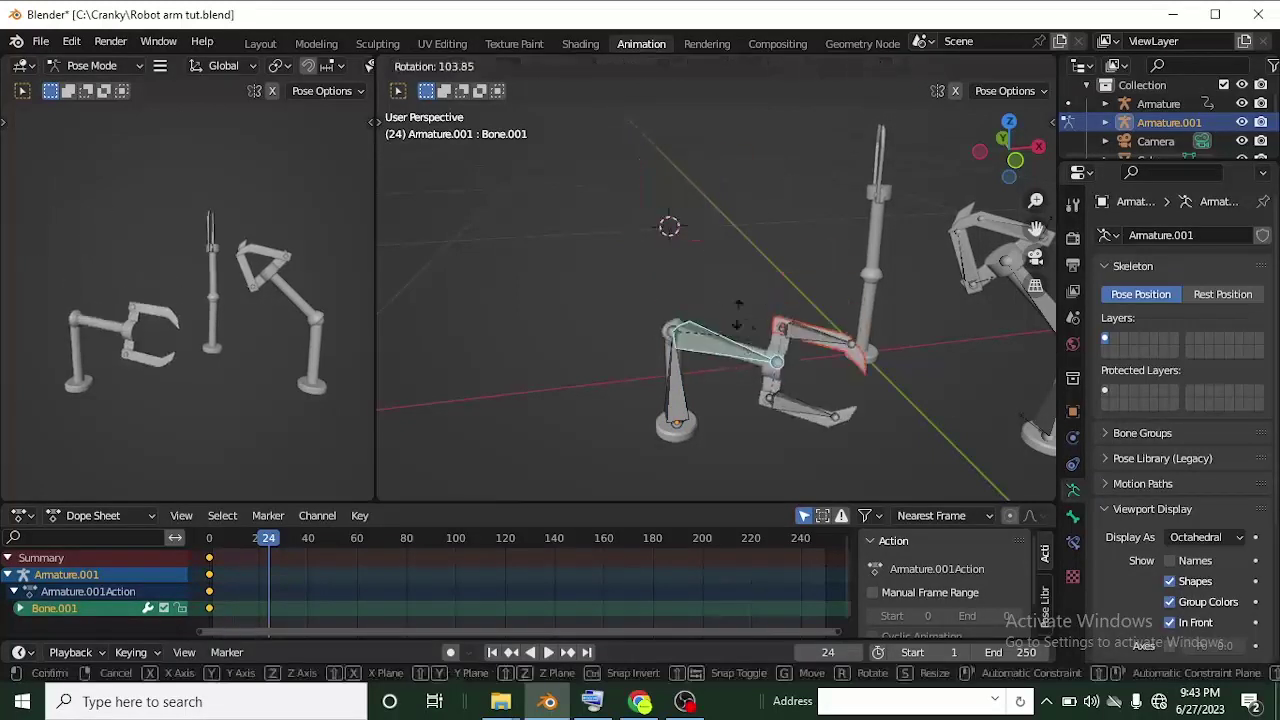
click(787, 247)
click(788, 246)
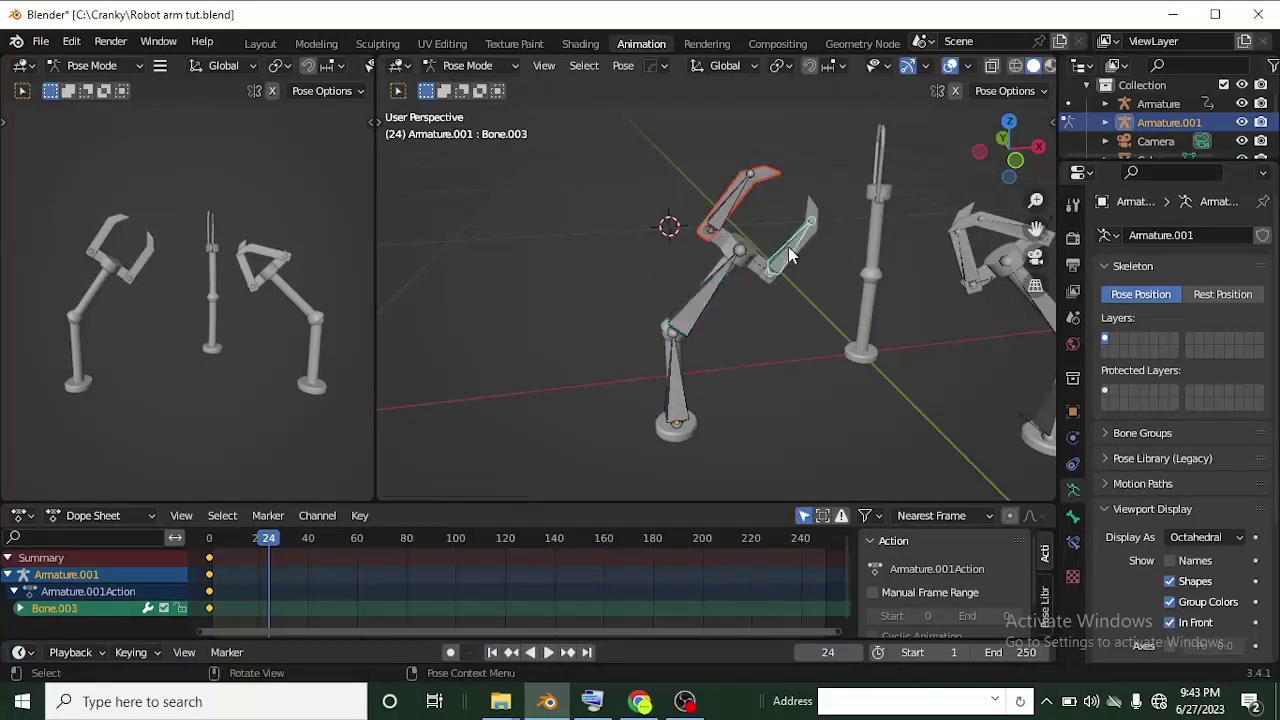
Rotate the right finger bone inward, then rotate the left finger bone about 32° inward so the gripper closes
key(r)
click(740, 205)
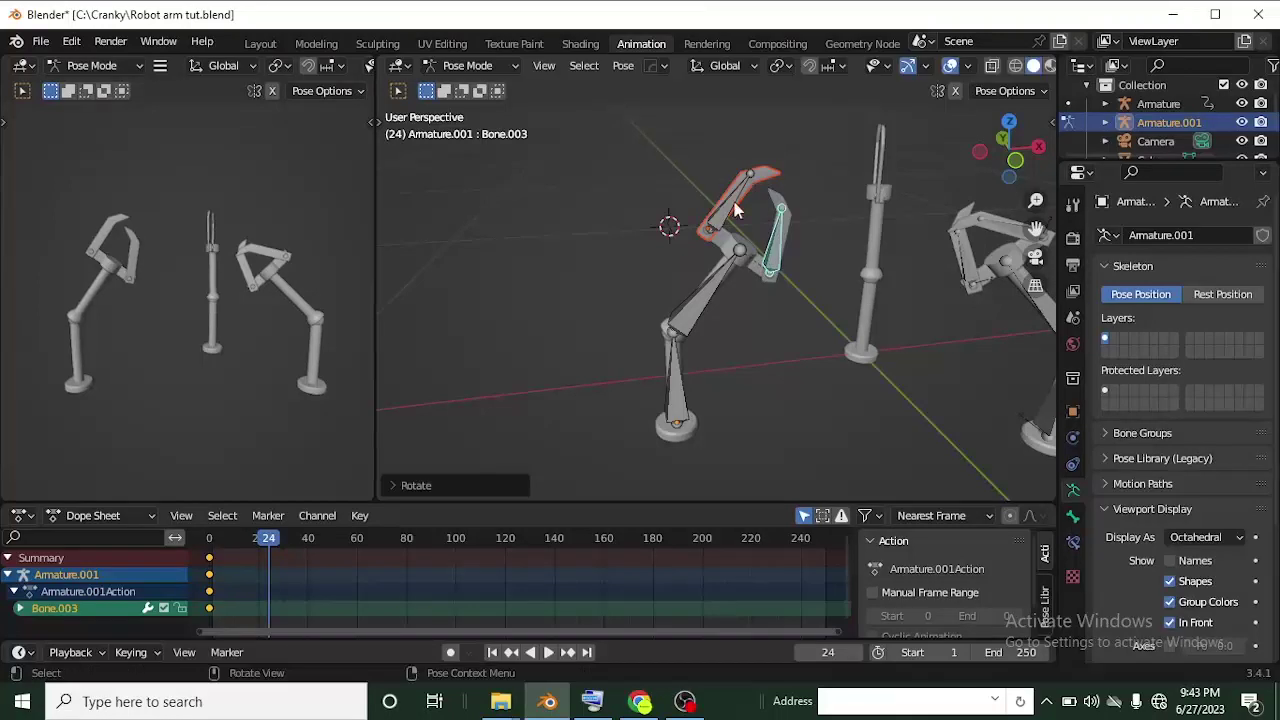
click(735, 210)
key(r)
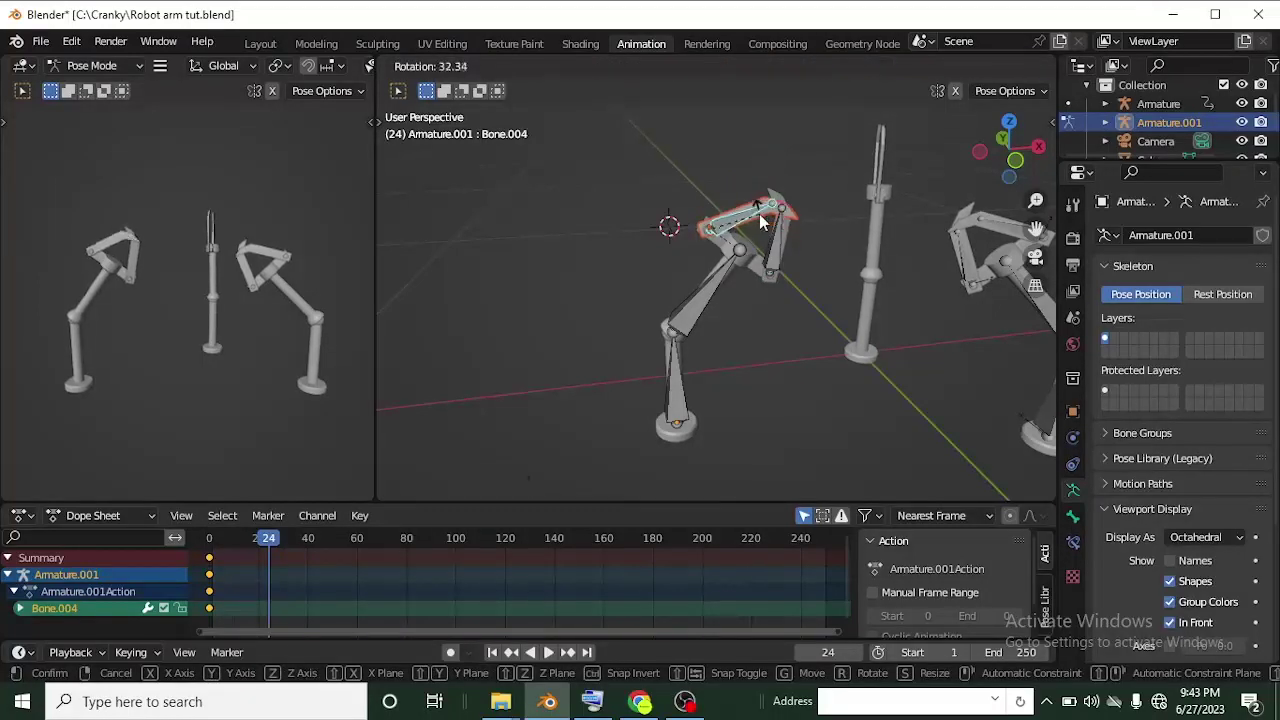
click(759, 214)
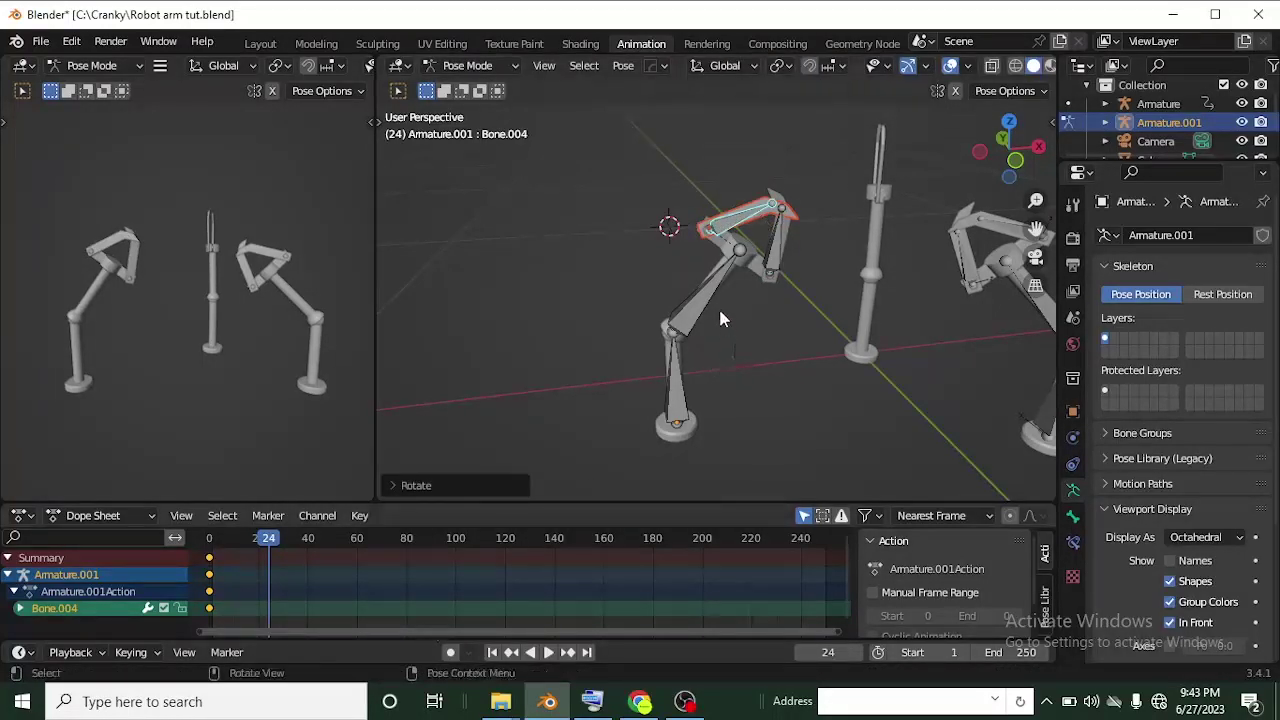
Select all bones of the armature and insert a Location & Rotation keyframe for the closed gripper pose at frame 24
key(a)
key(i)
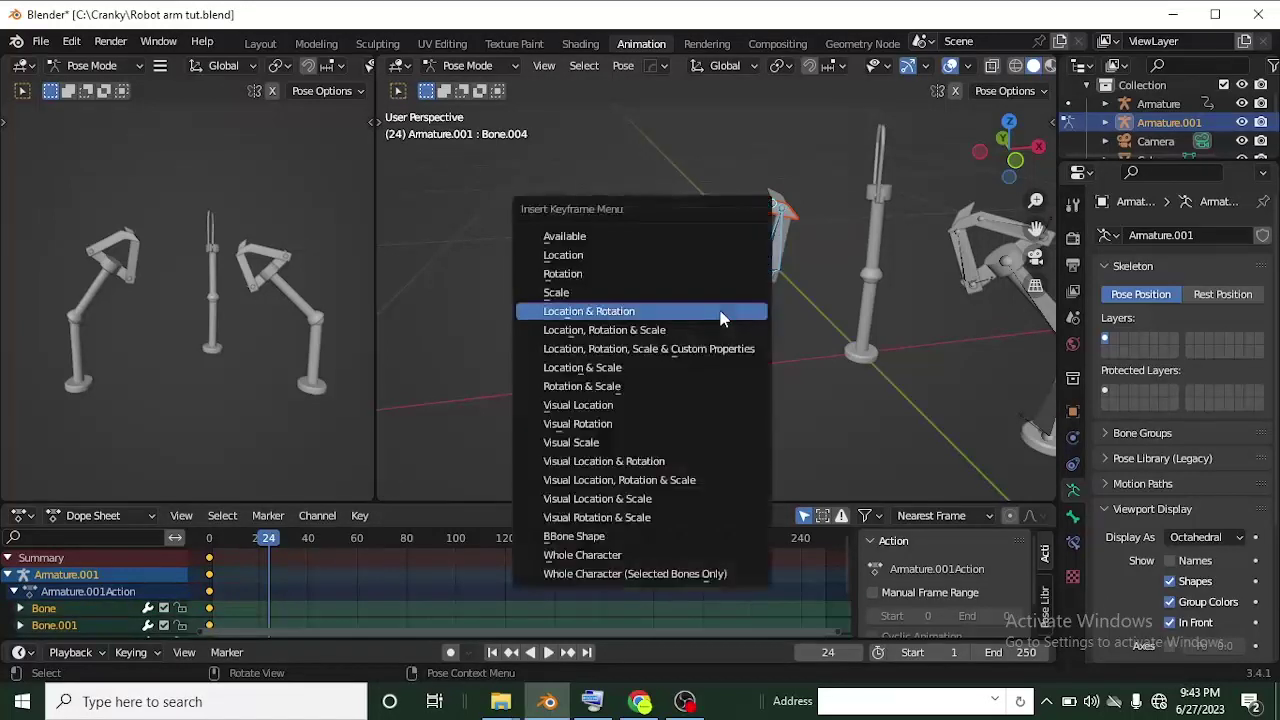
click(722, 311)
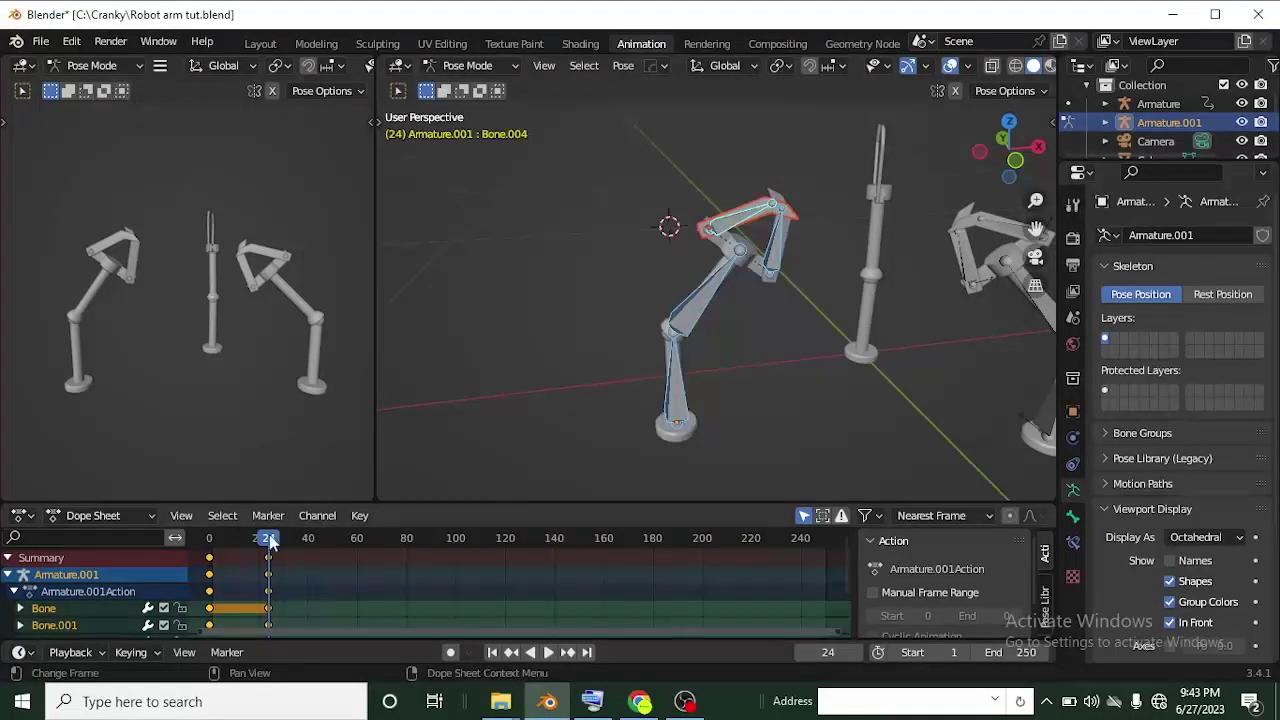
Play the animation from frame 0 past the second keyframe to check the arm's bend, and return to frame 0
drag(268, 540, 209, 538)
key(space)
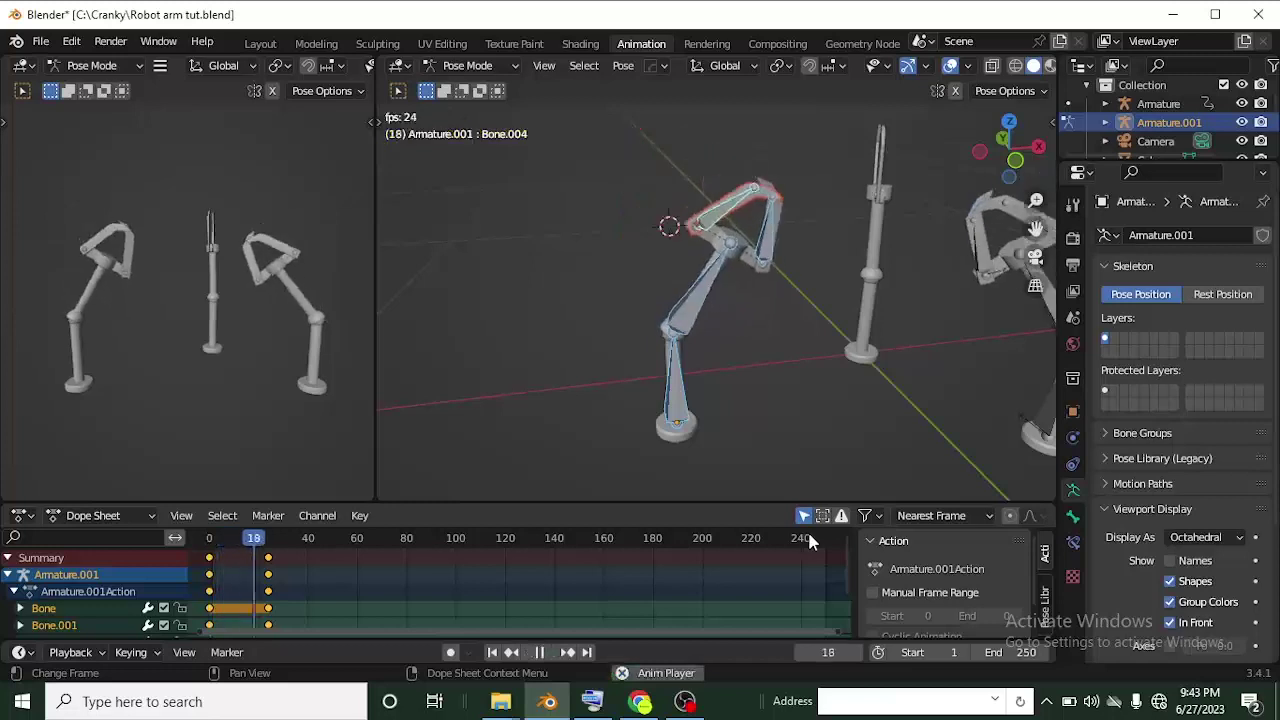
key(space)
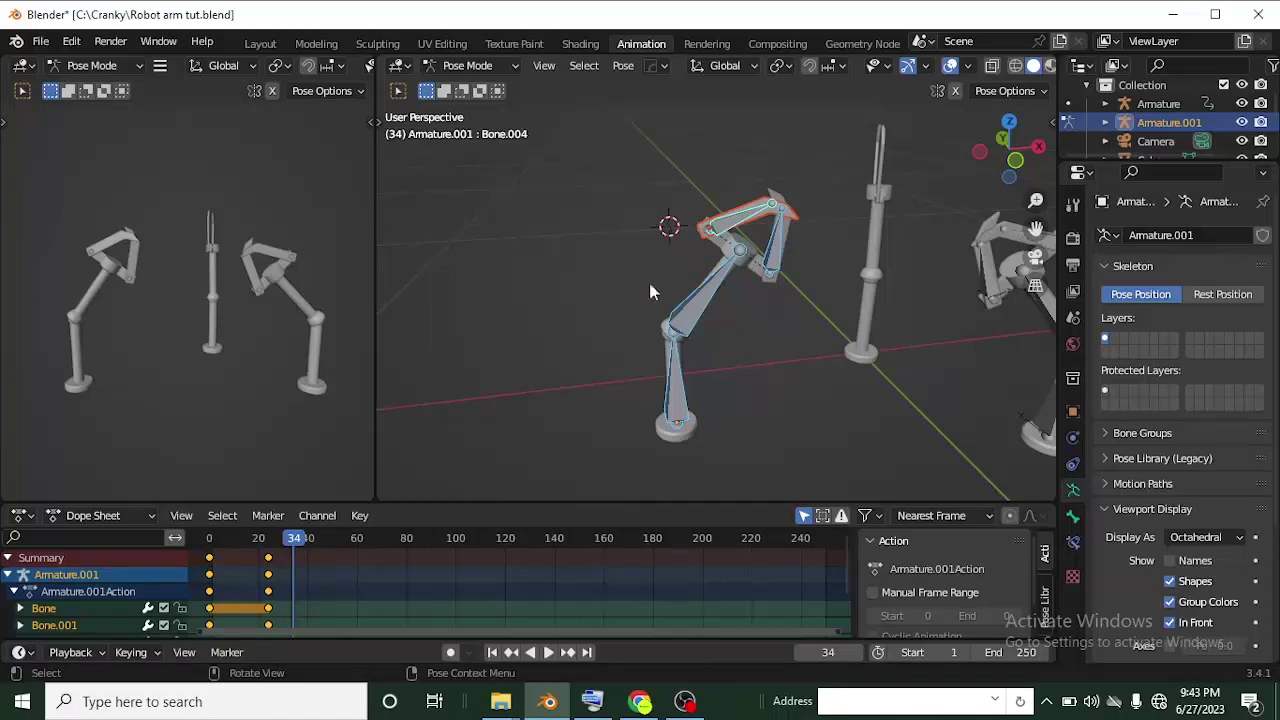
drag(303, 543, 209, 543)
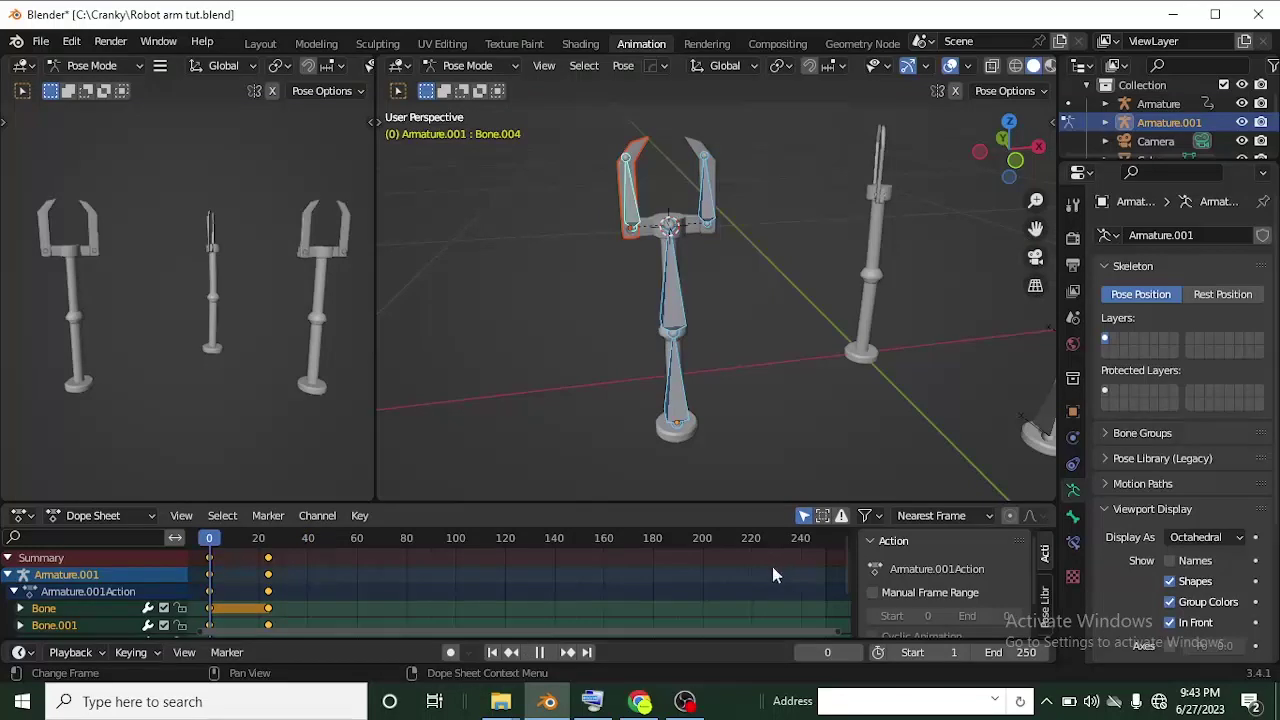
Copy the armature's frame 0 keyframes to about frame 48 so the arm returns upright, and play the animation from the start
click(213, 563)
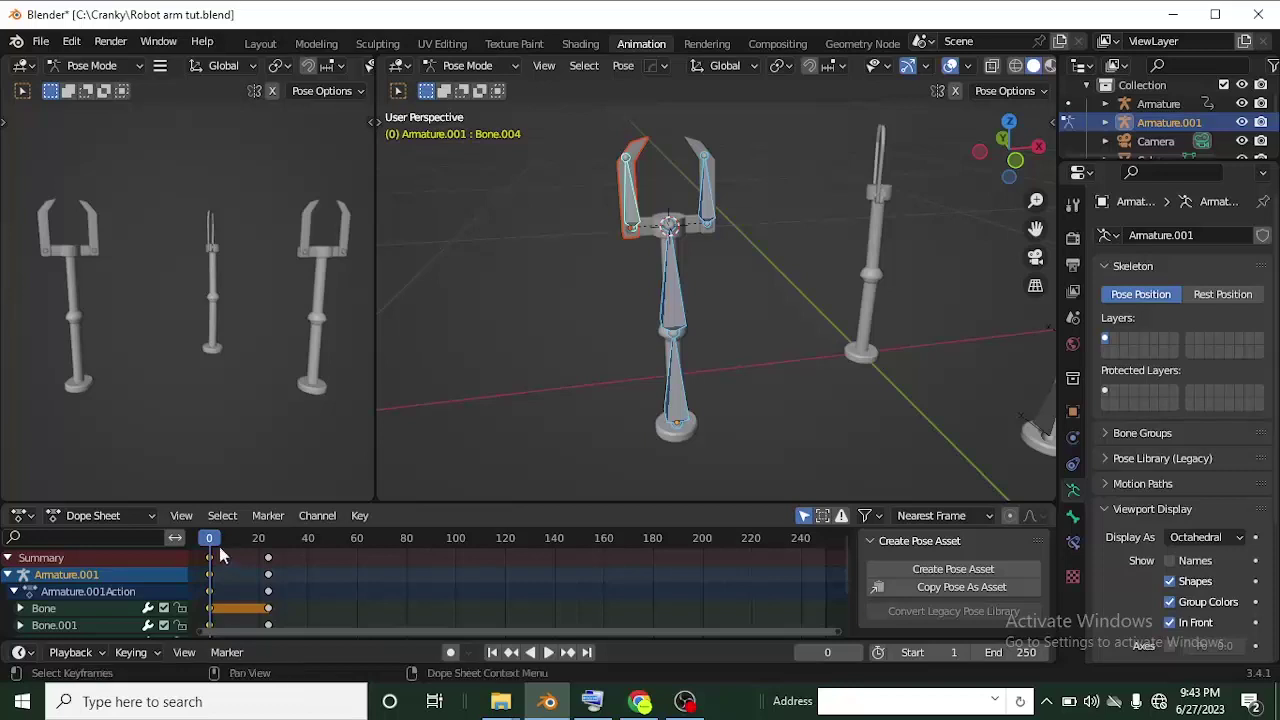
key(space)
drag(316, 560, 209, 541)
key(space)
key(ctrl+v)
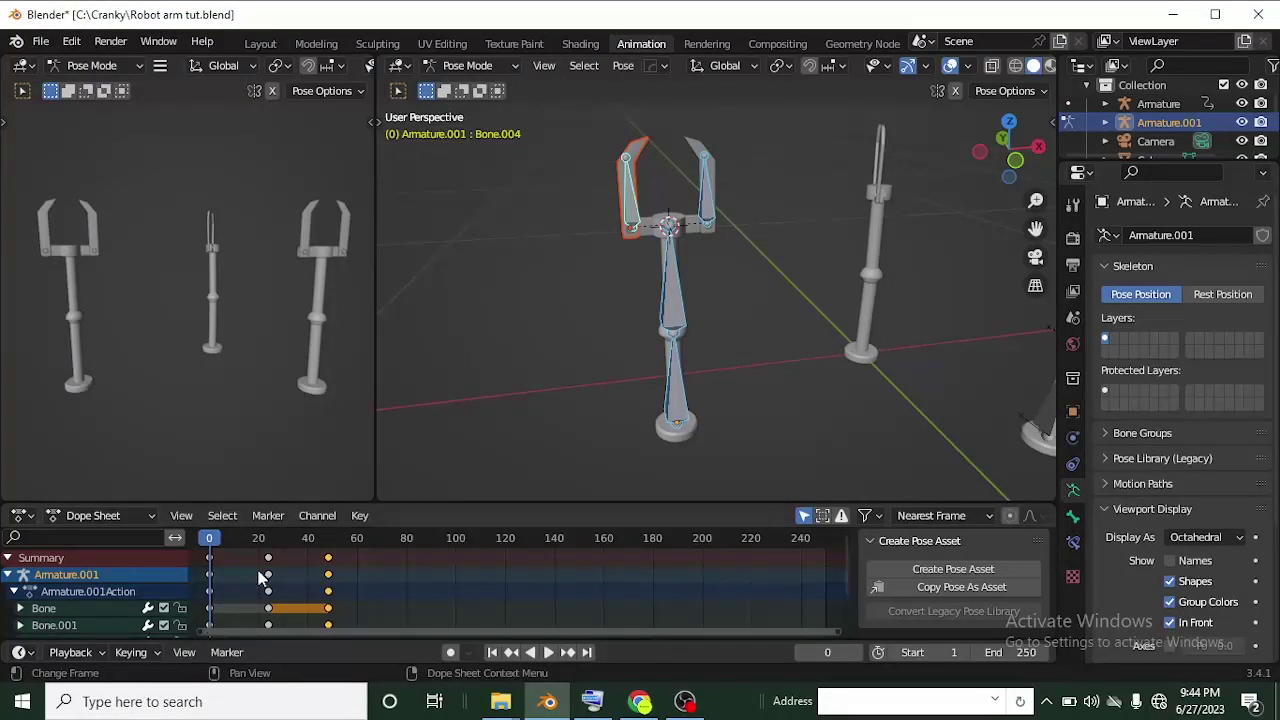
key(space)
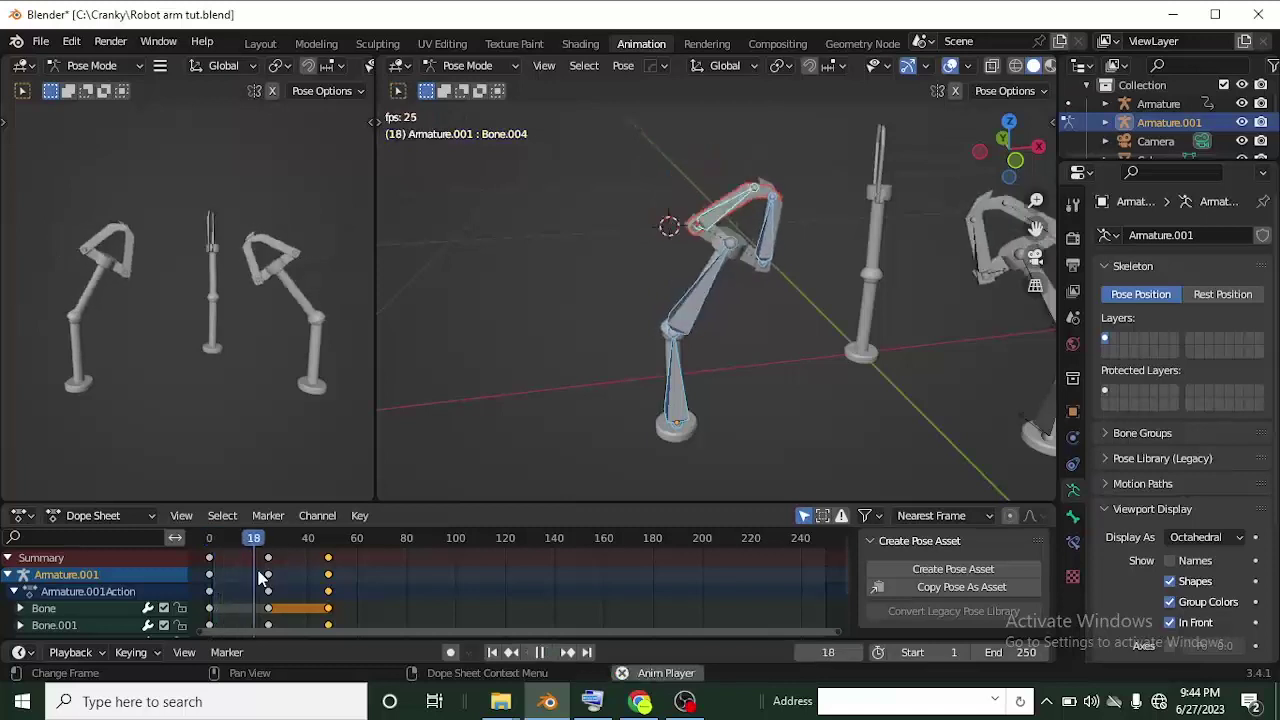
key(space)
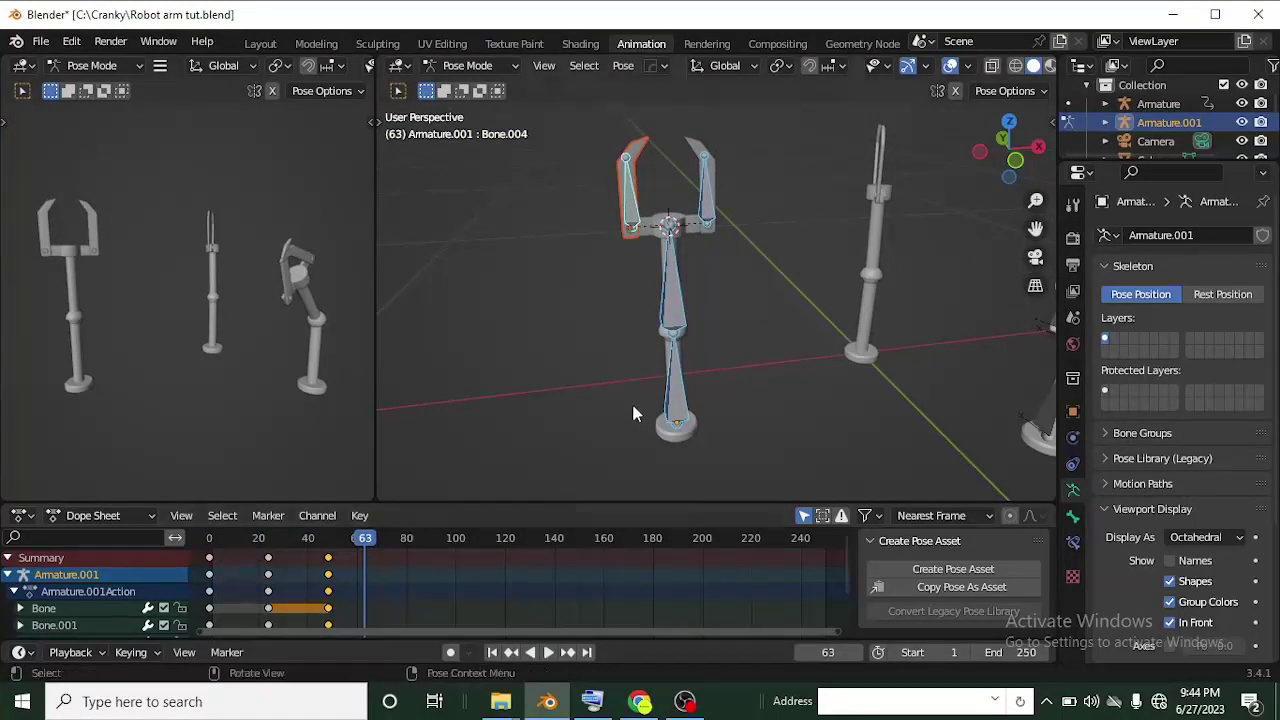
Duplicate all of the armature's keyframes and place the copies so they start at about frame 67
key(a)
right_click(254, 560)
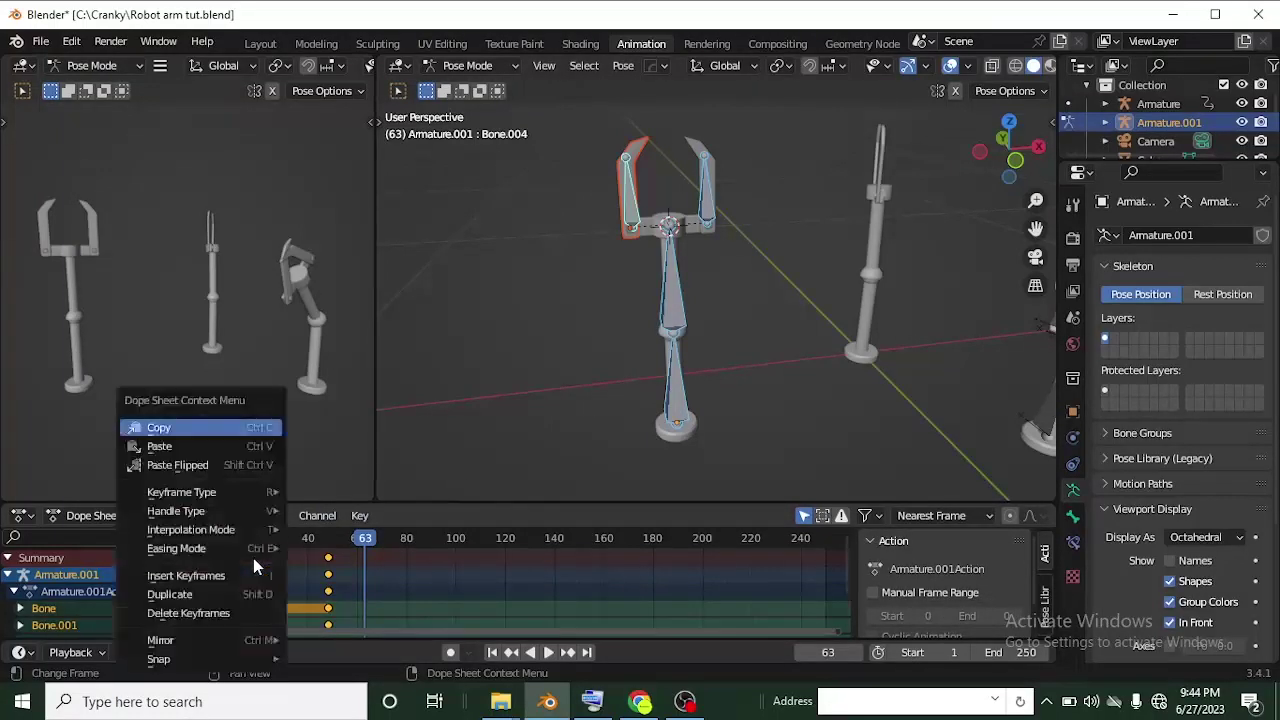
click(215, 595)
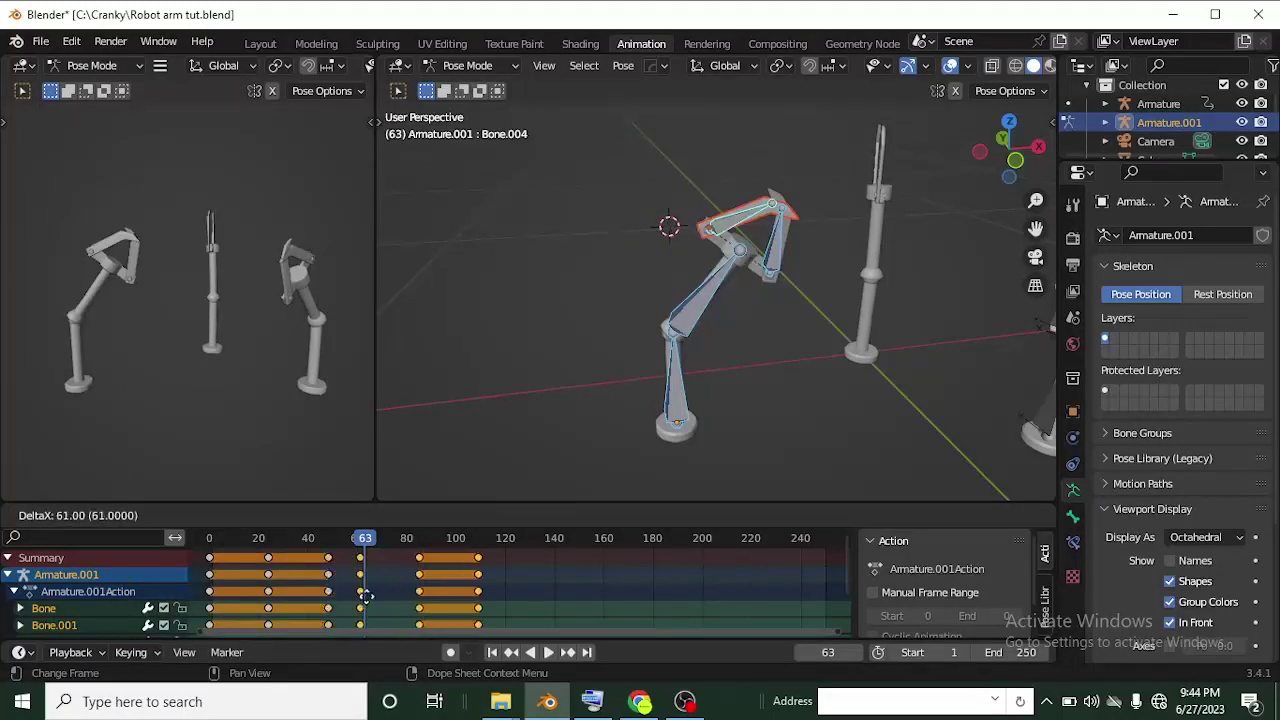
click(379, 597)
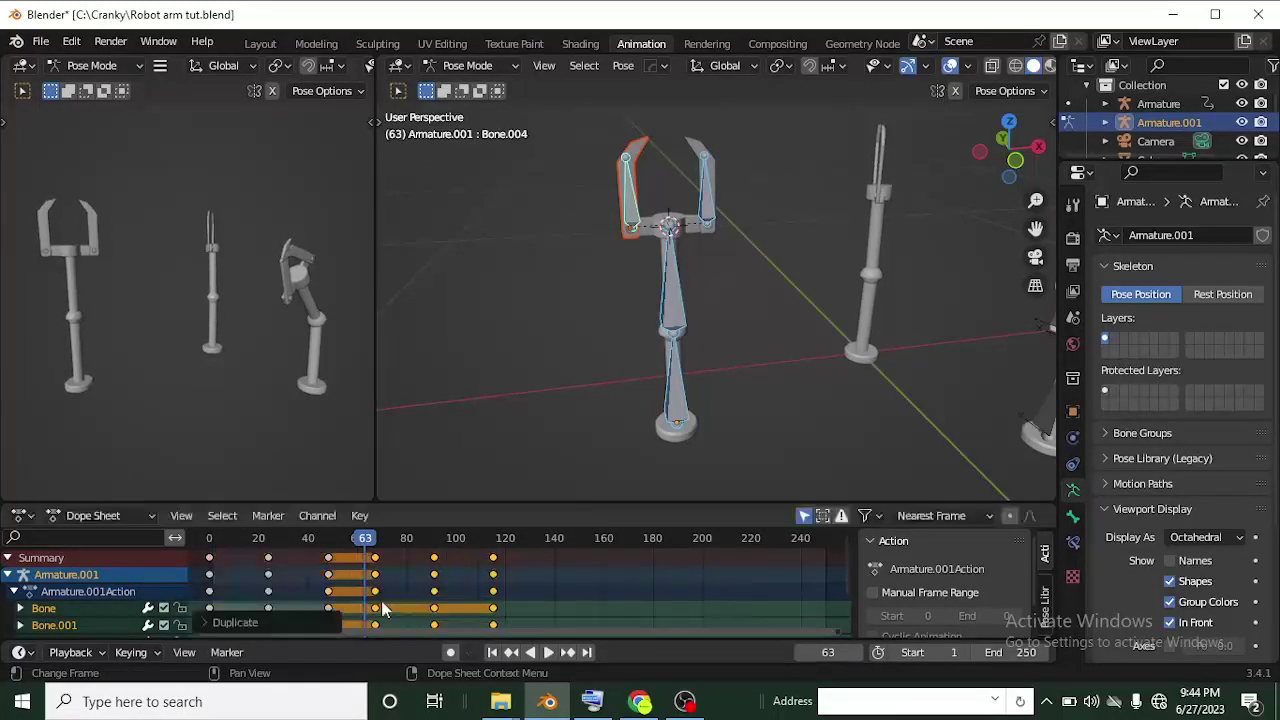
Play the animation from the start through the duplicated keyframes to check the repeated arm motion
key(shift+Left)
key(space)
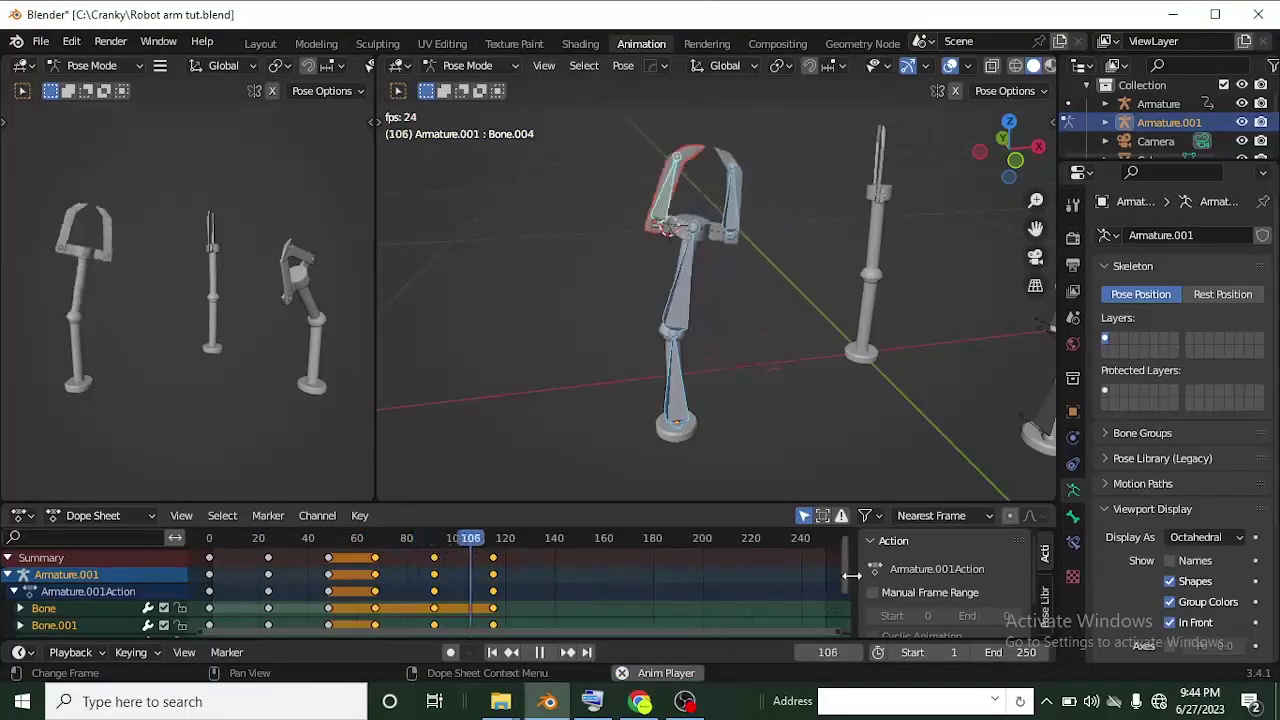
key(space)
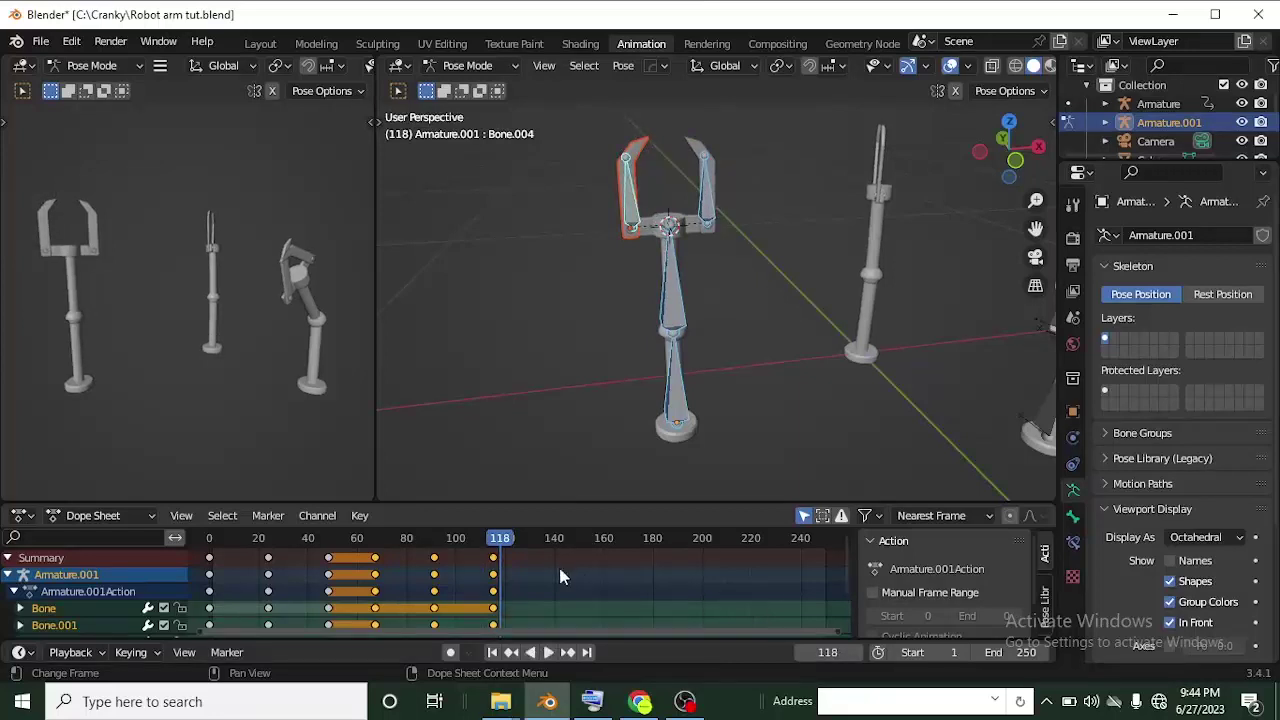